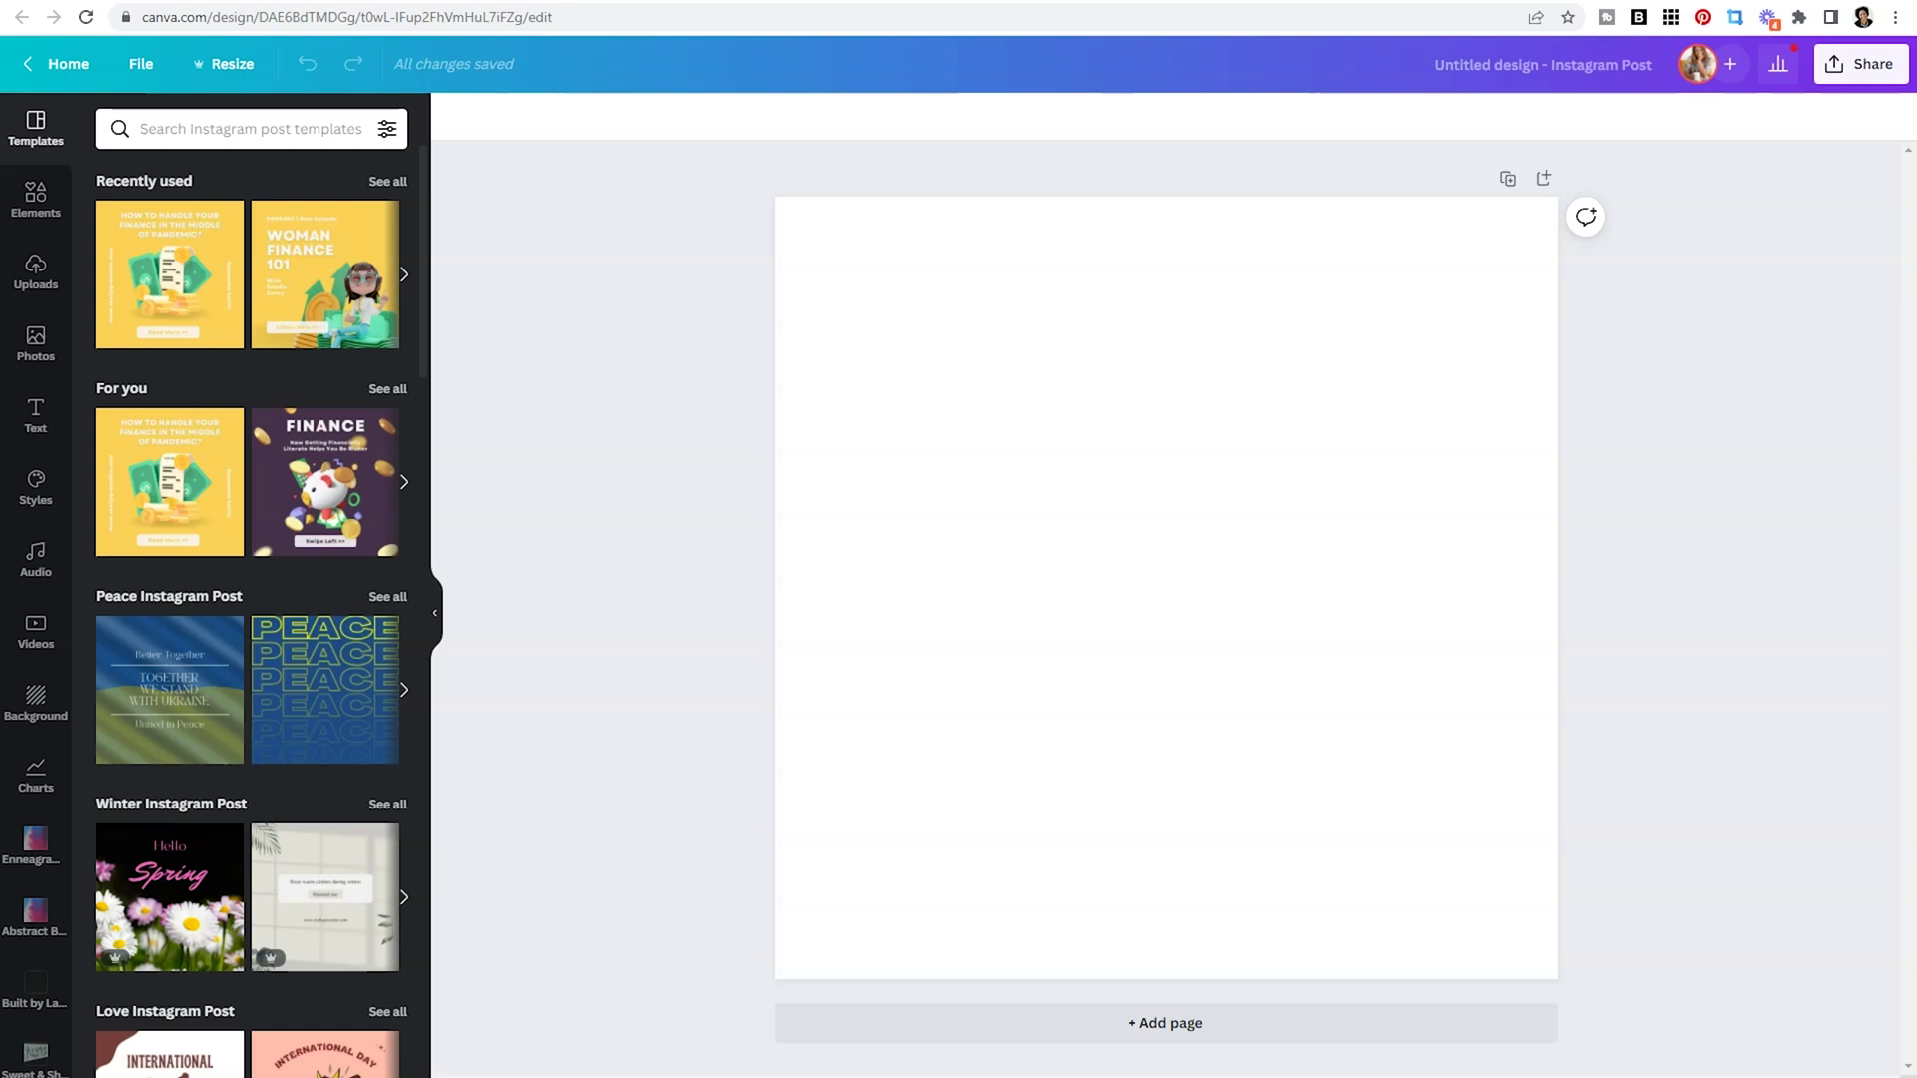
Search the Canva templates for 'carousel' designs.
click(165, 118)
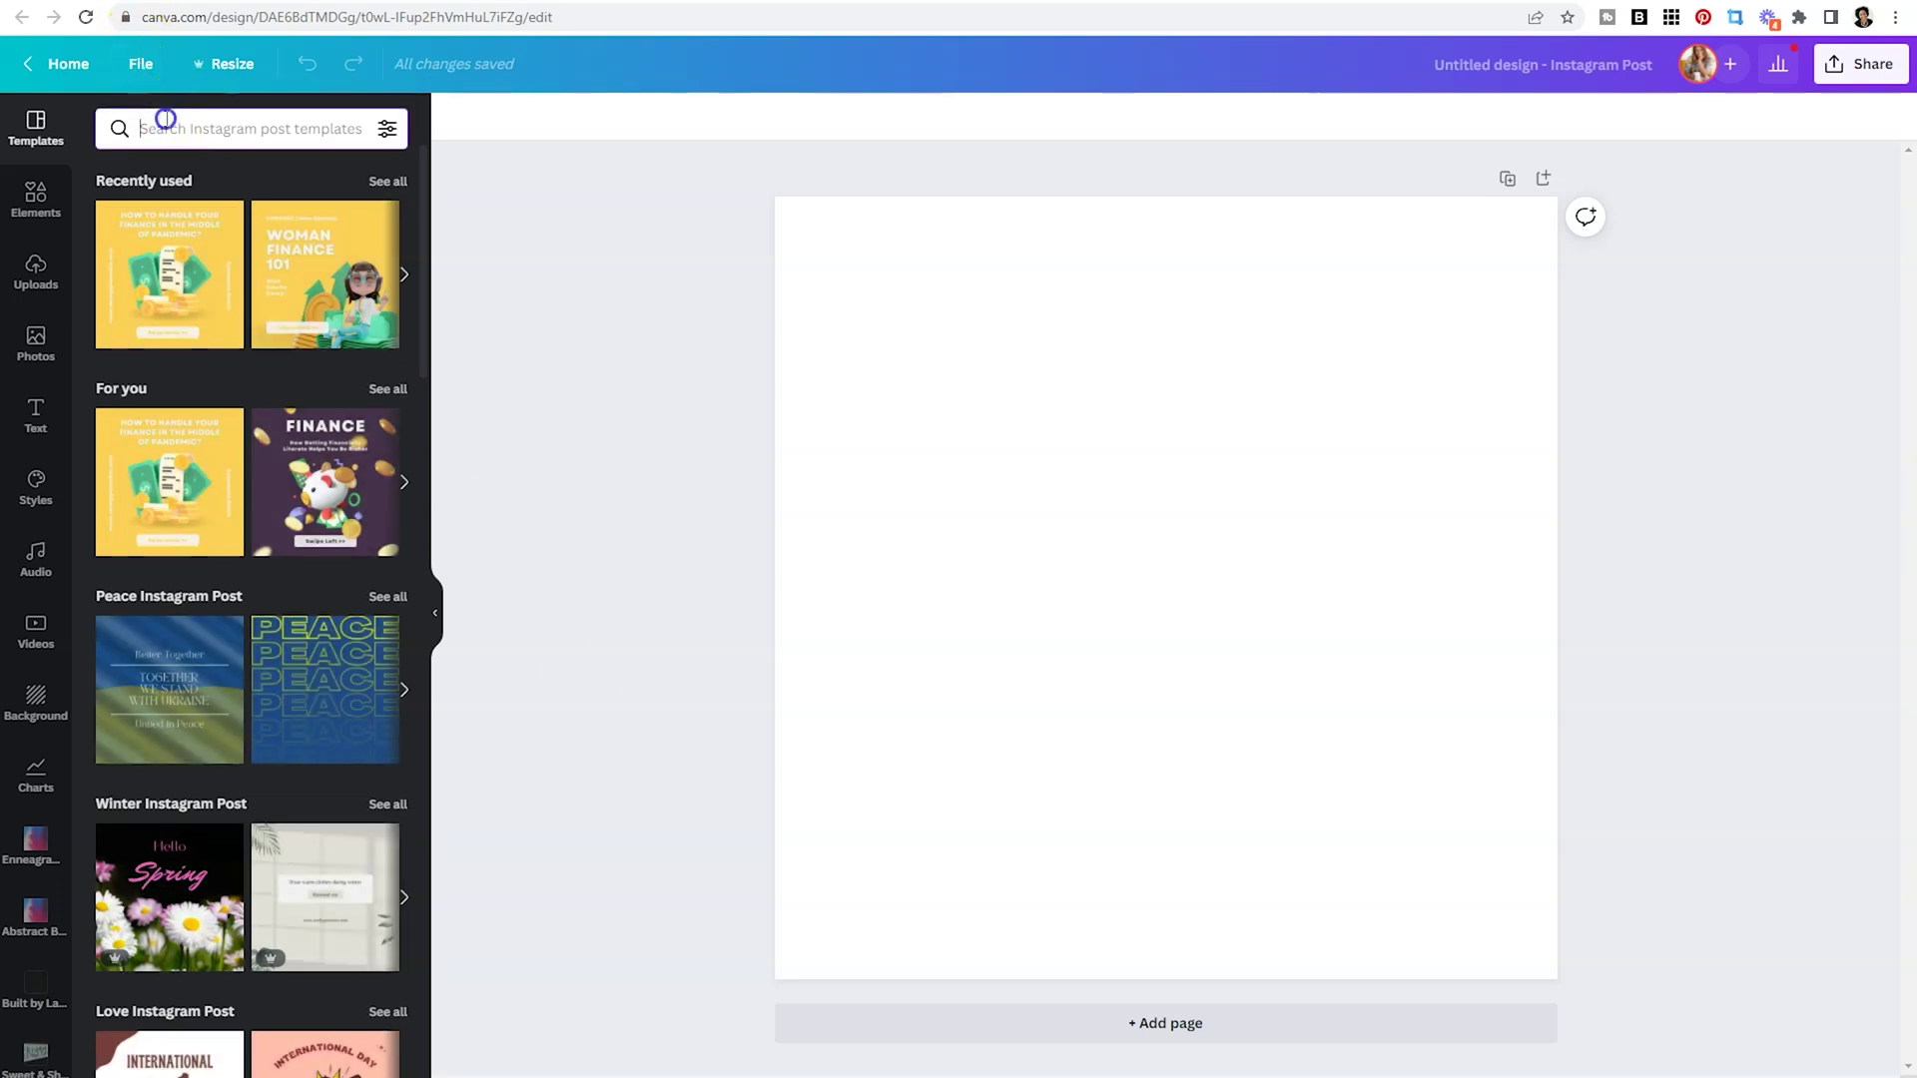
text(c)
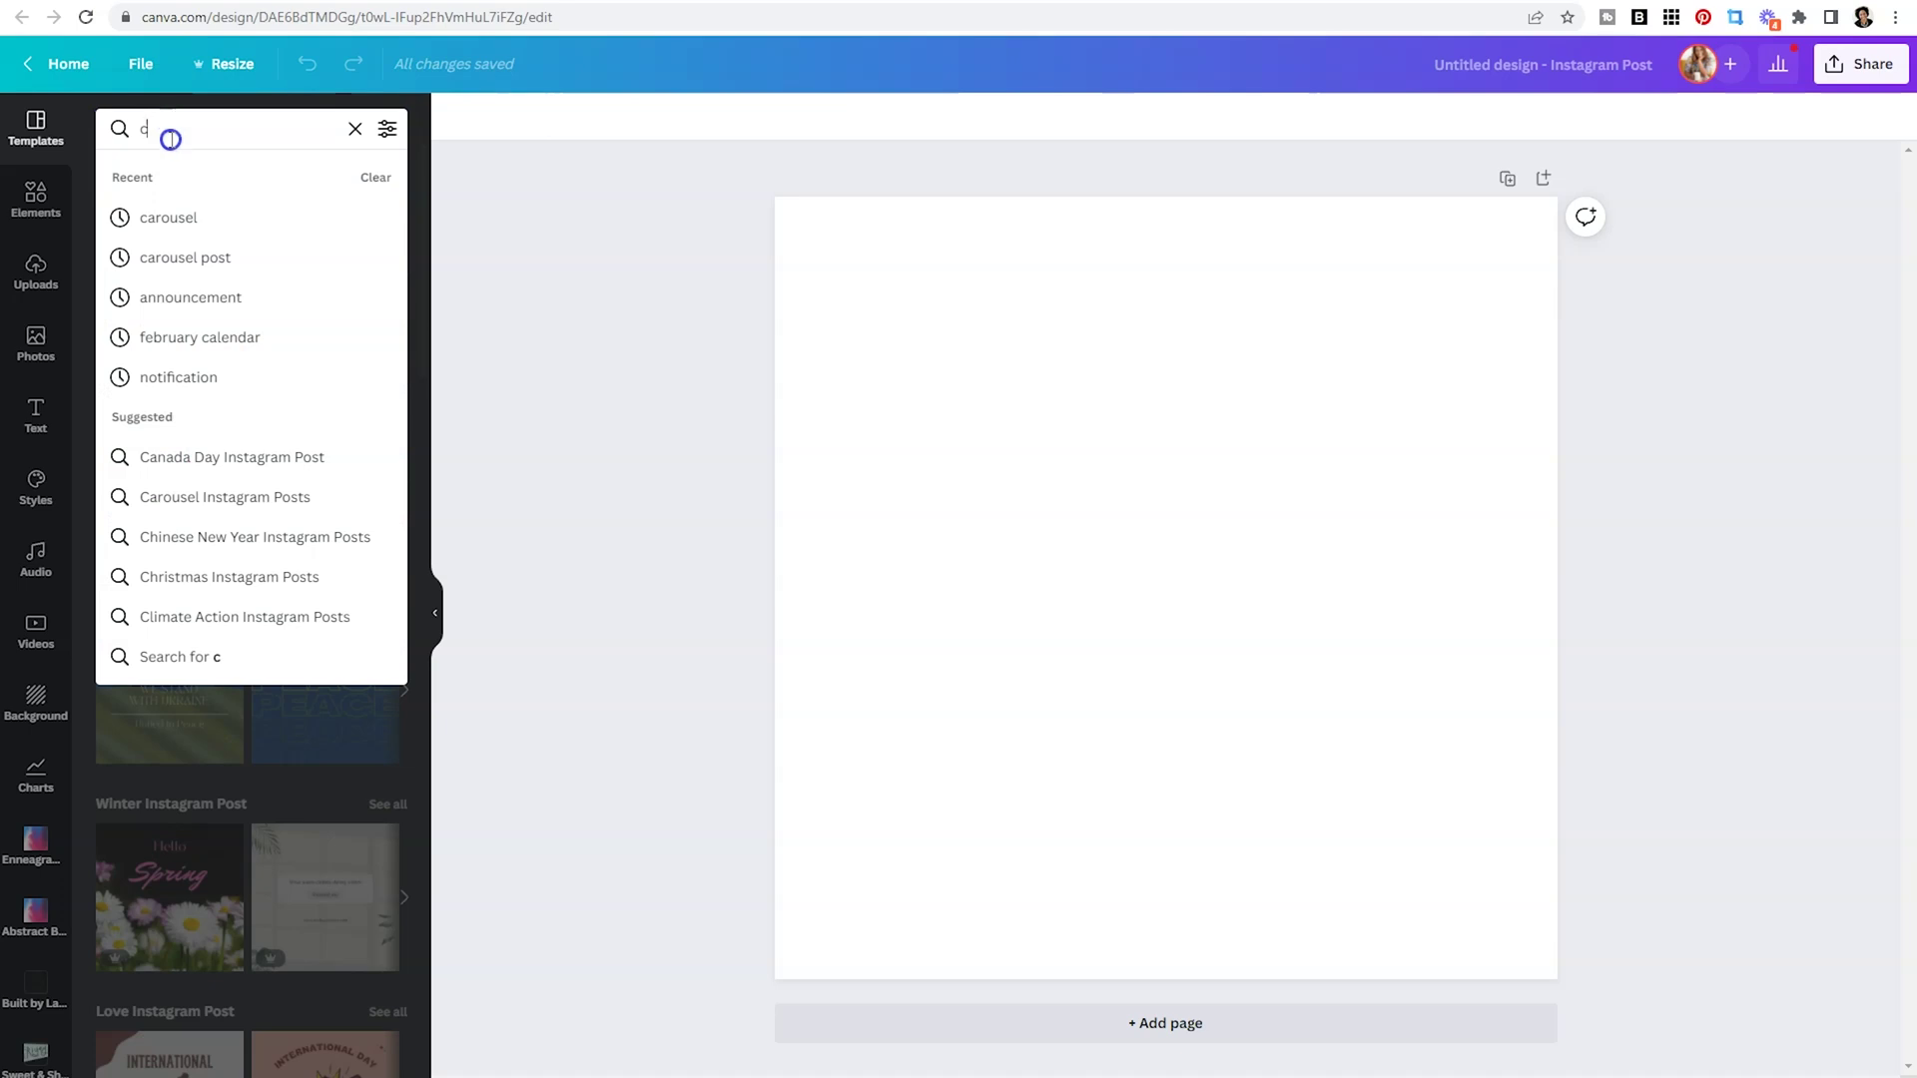
click(207, 221)
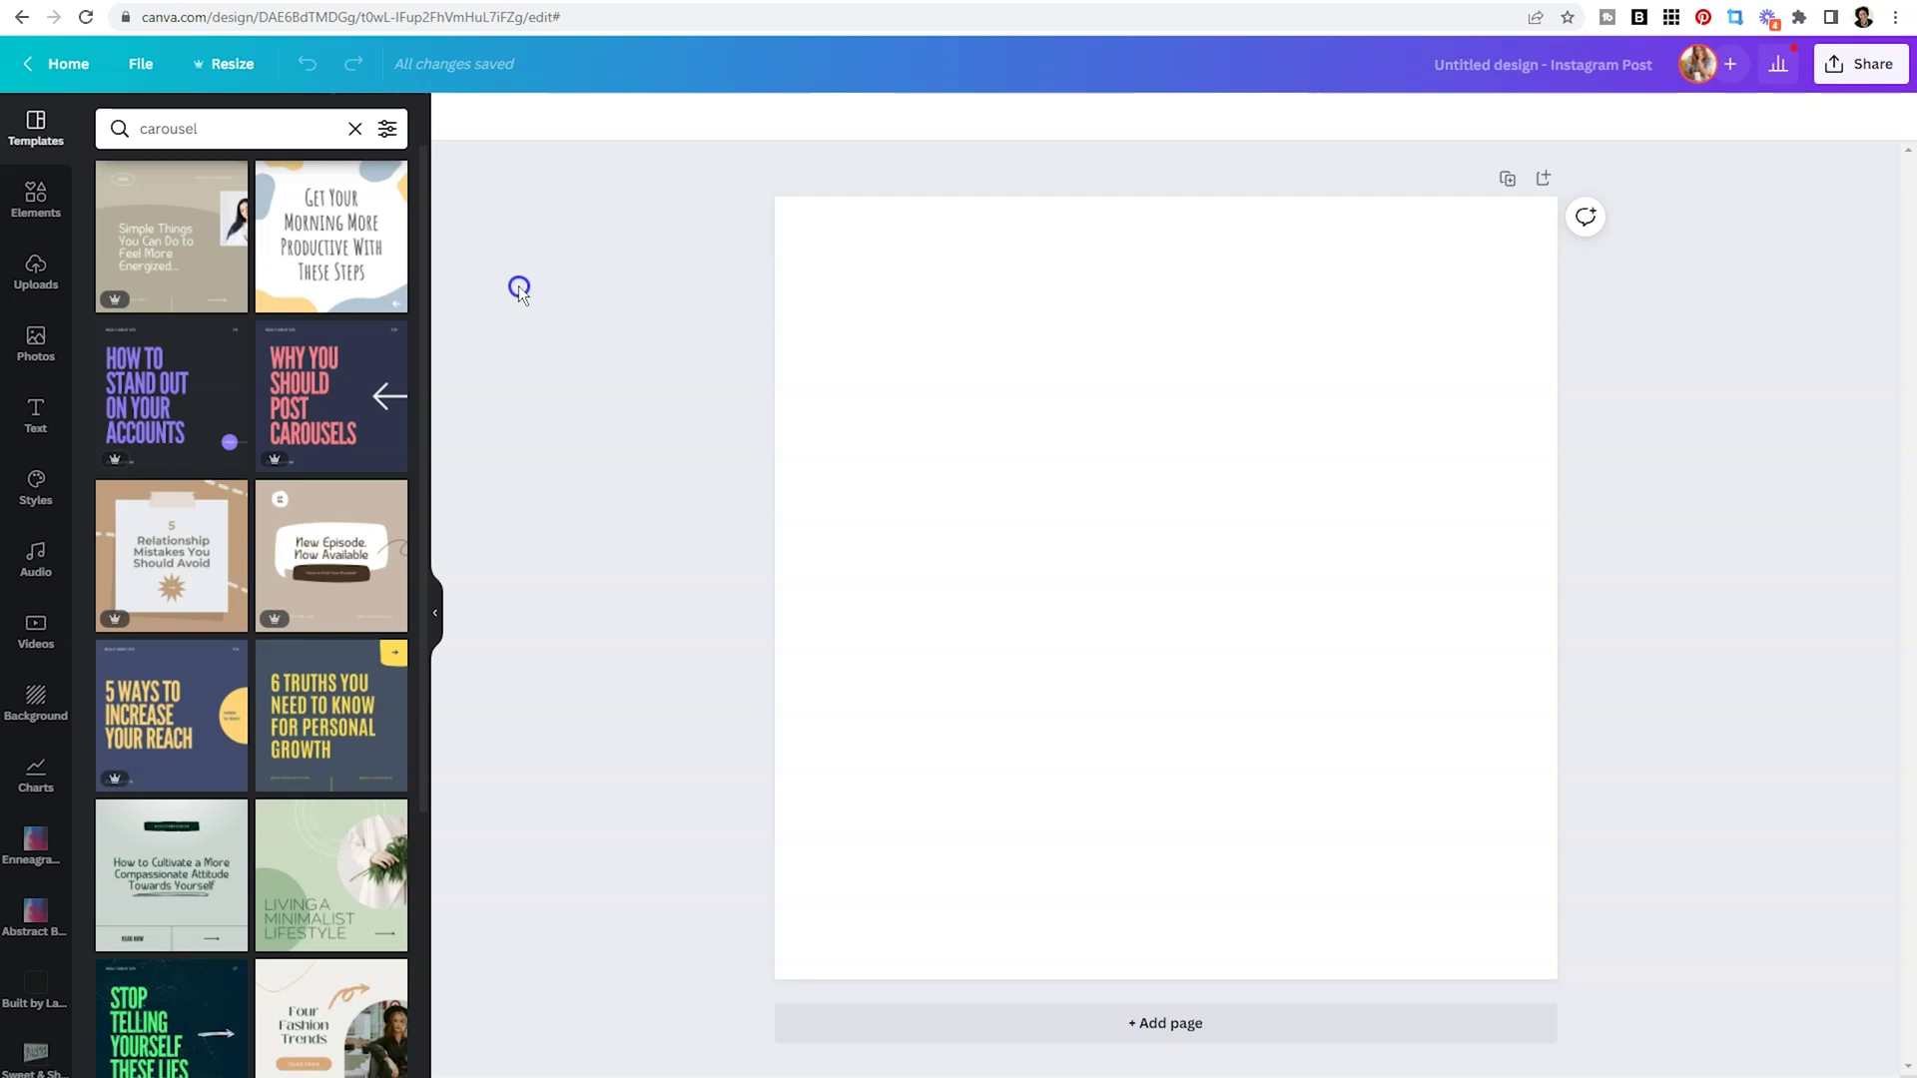
Browse the carousel results and open the 'Online Business Ideas' seamless carousel template.
mouse_move(340, 707)
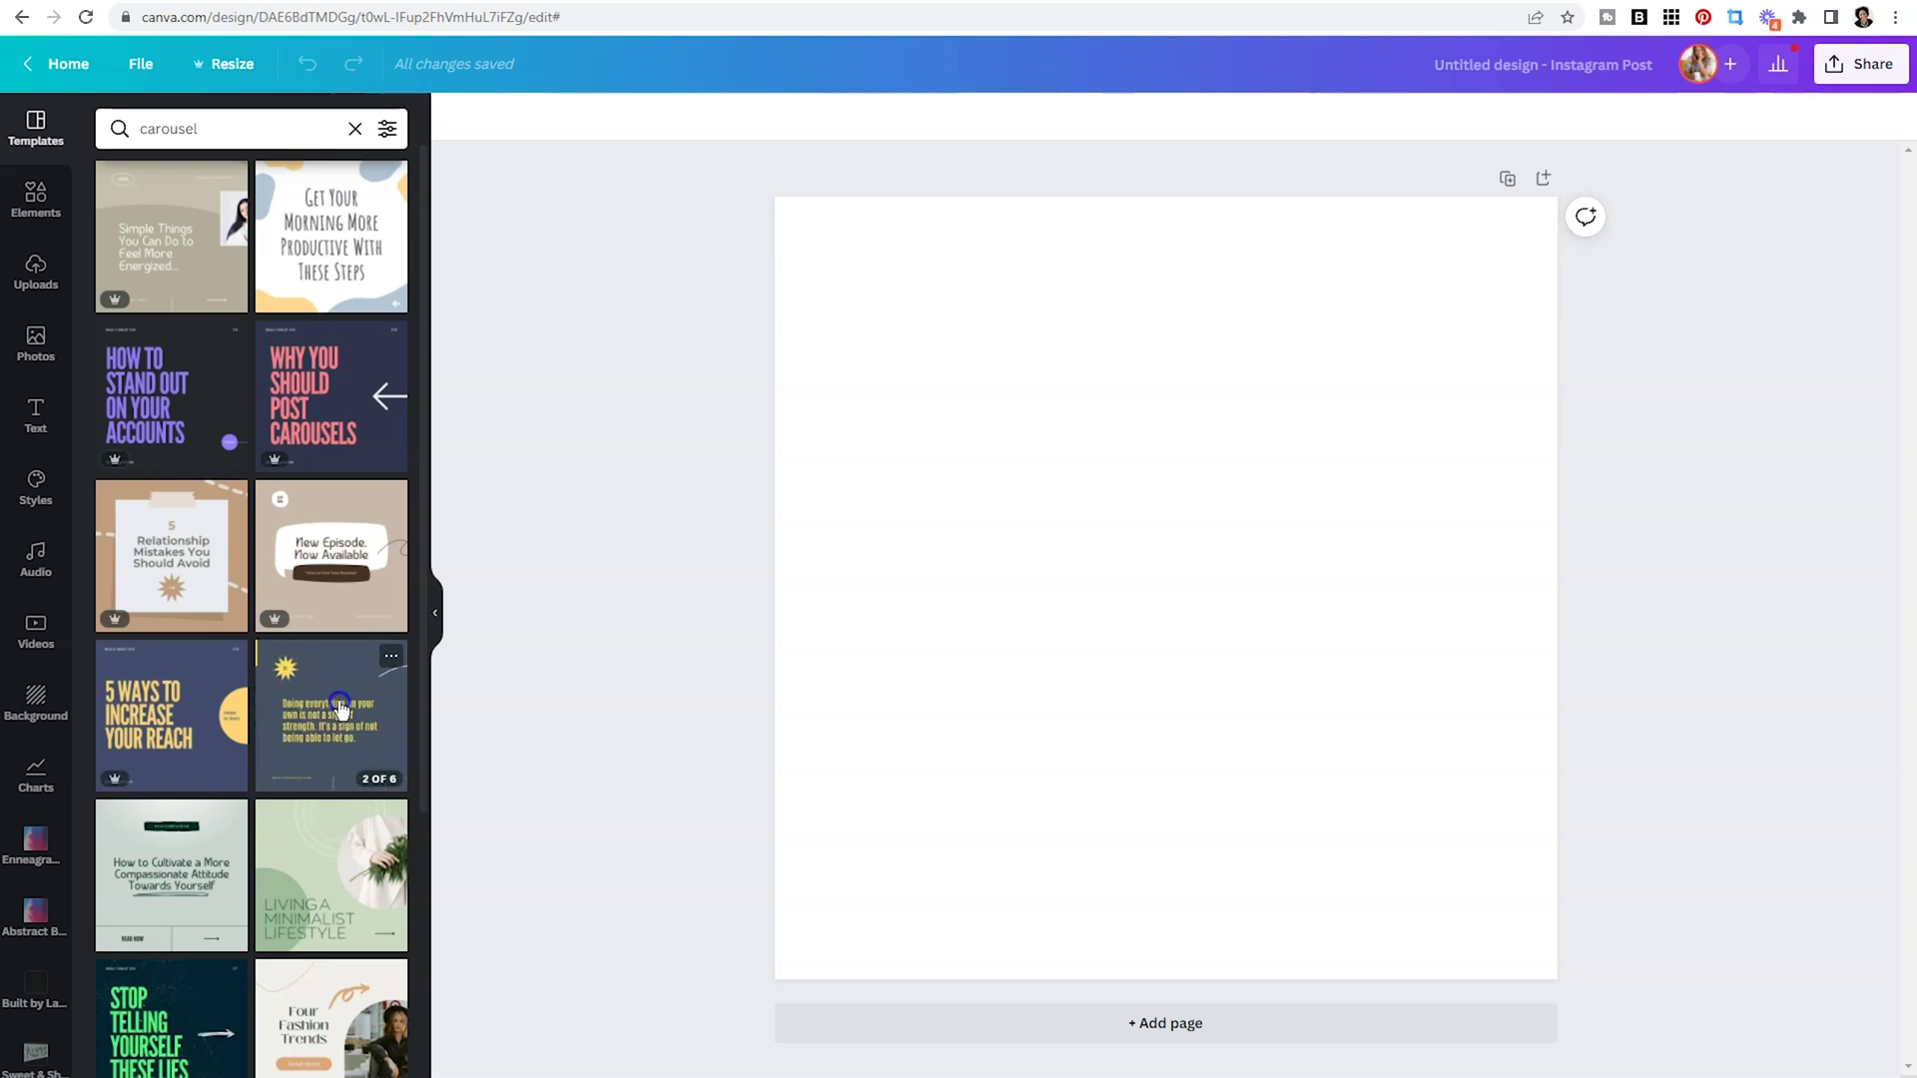
scroll(345, 679, down, 3)
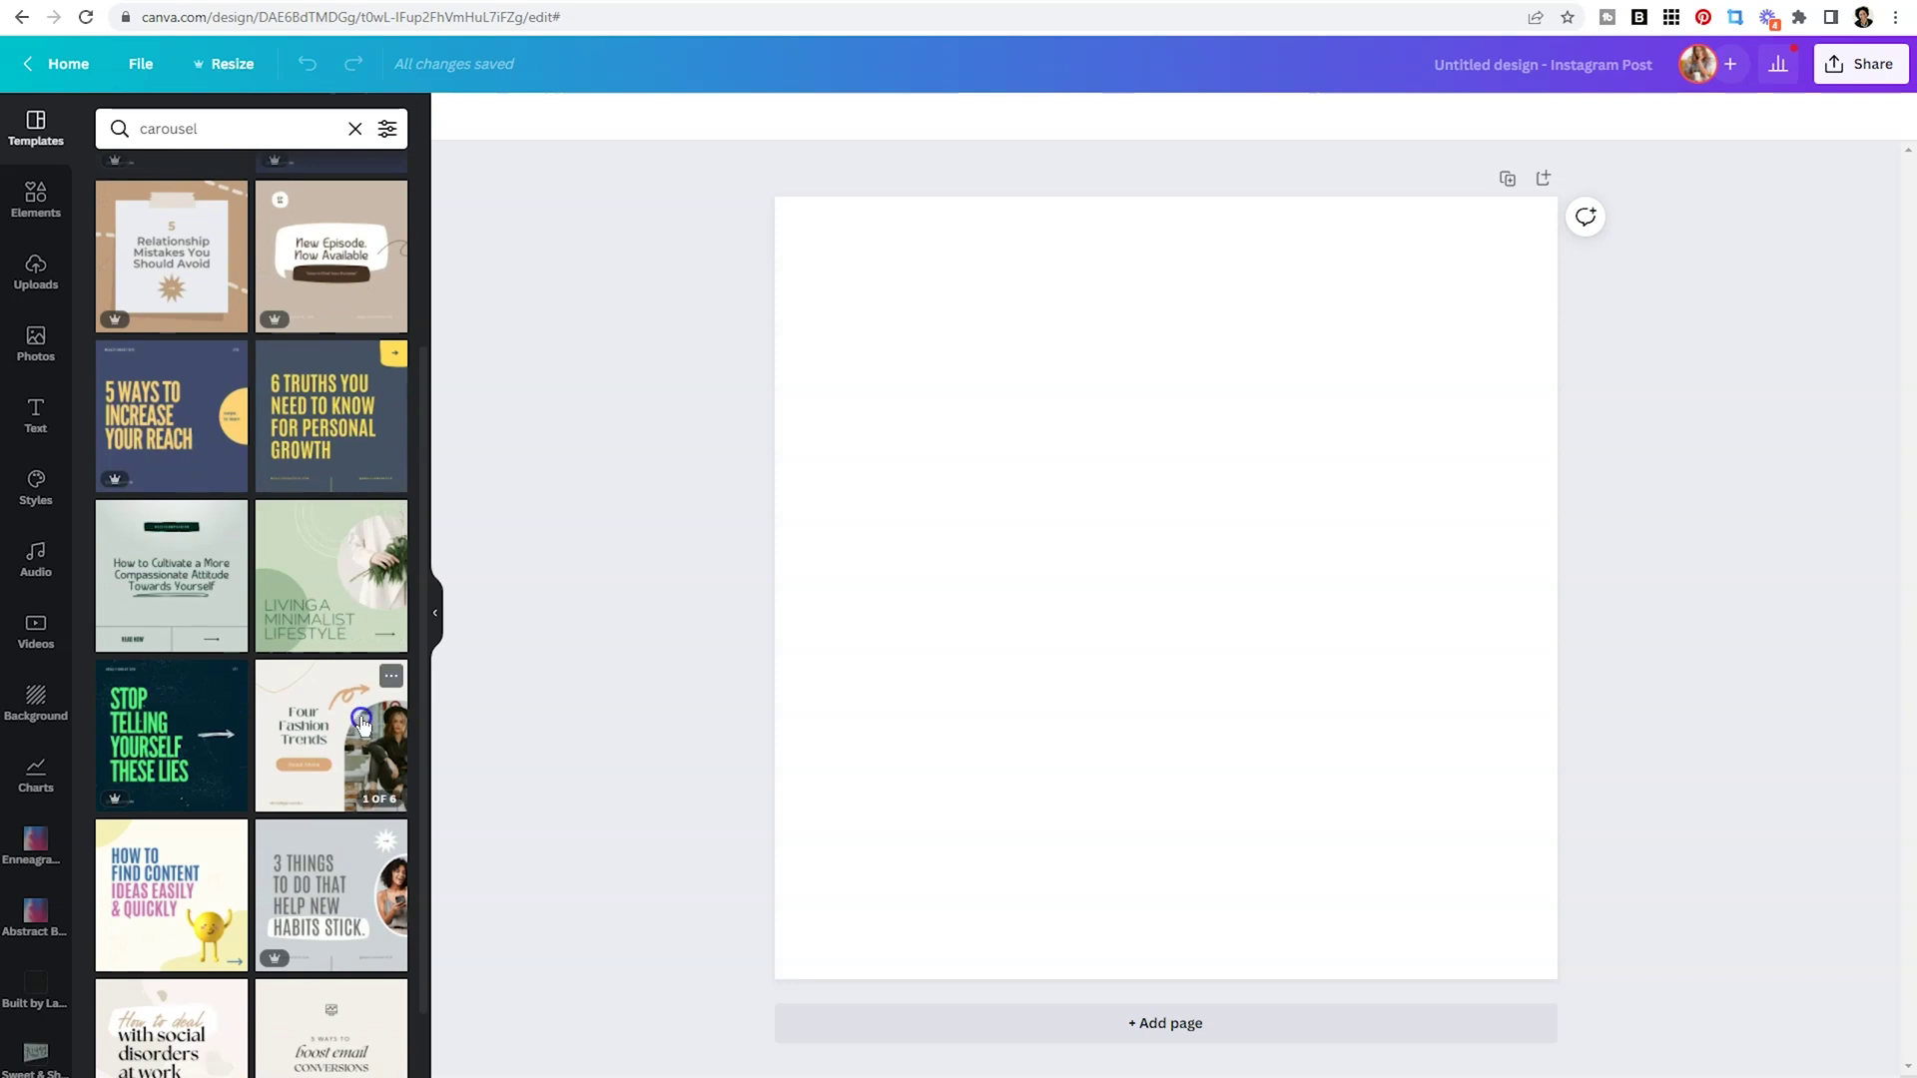
scroll(362, 713, down, 3)
scroll(363, 711, down, 1)
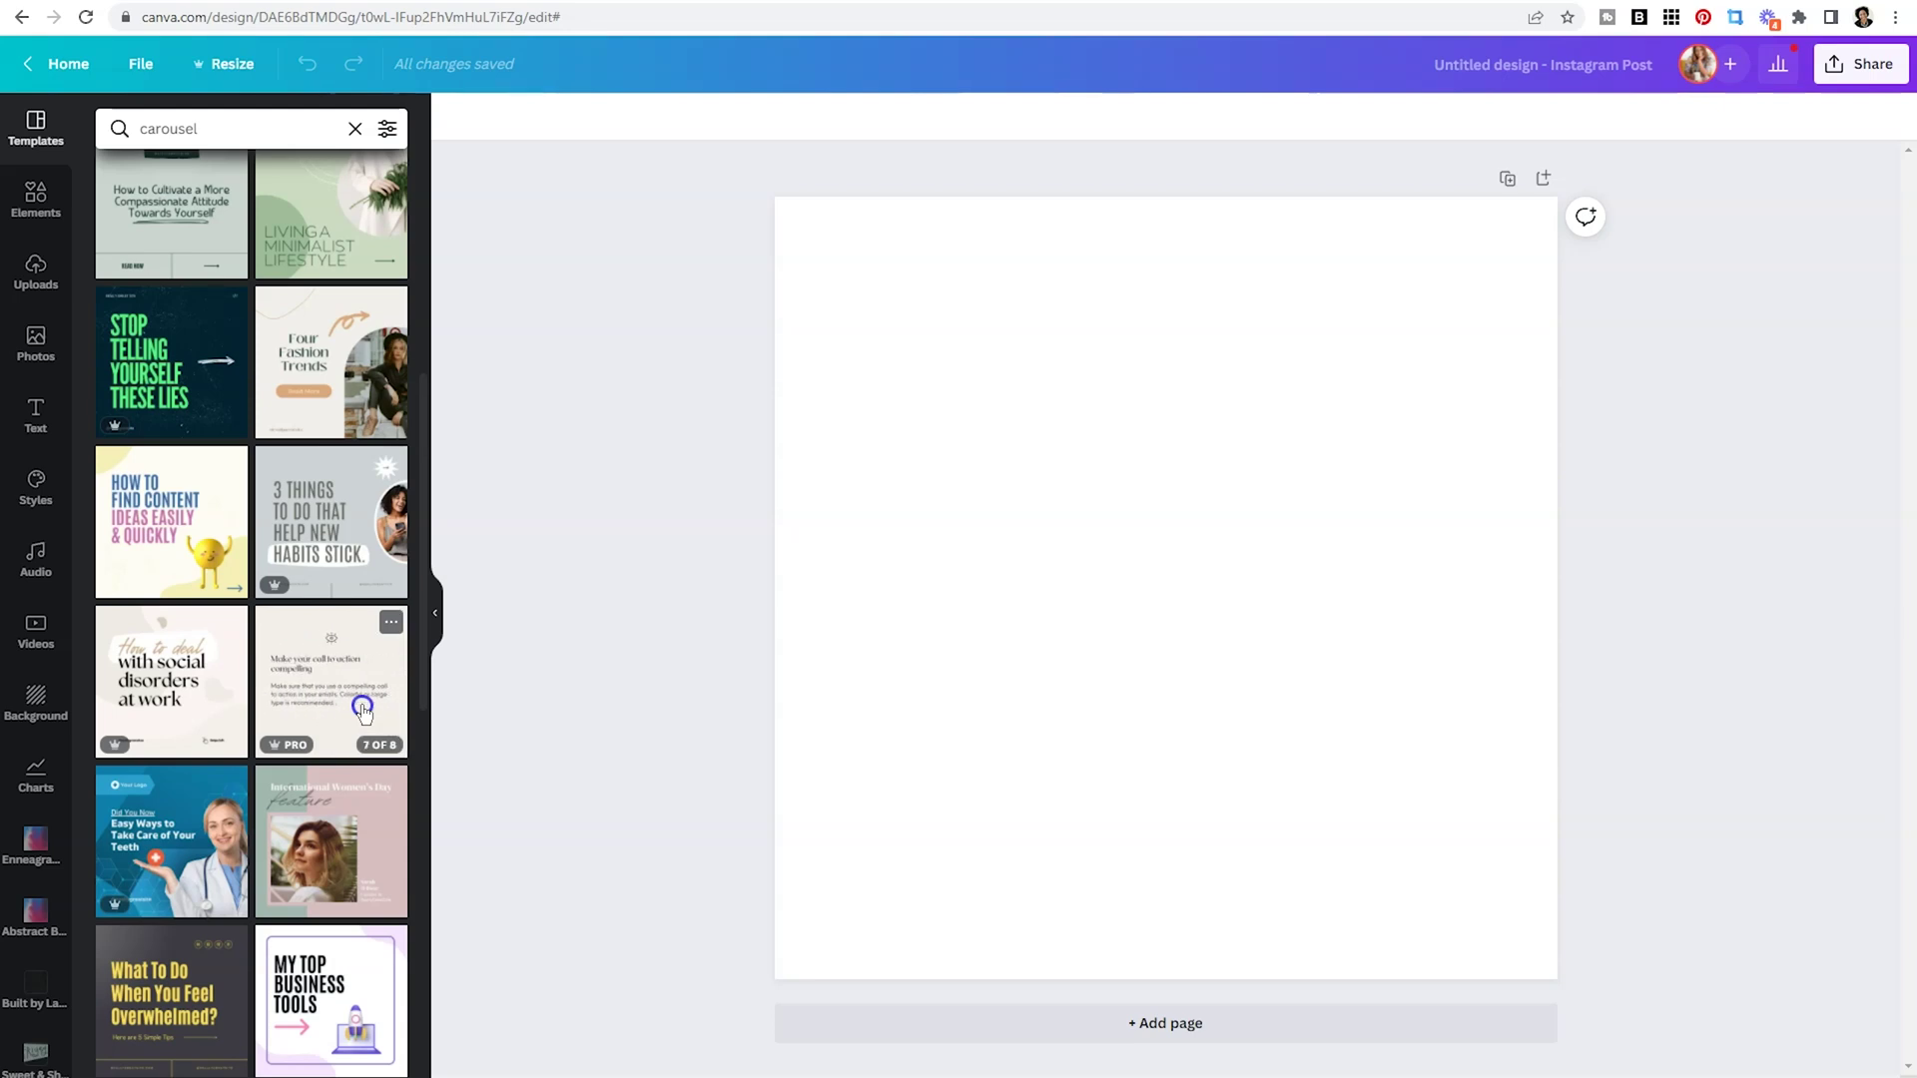
scroll(363, 708, down, 10)
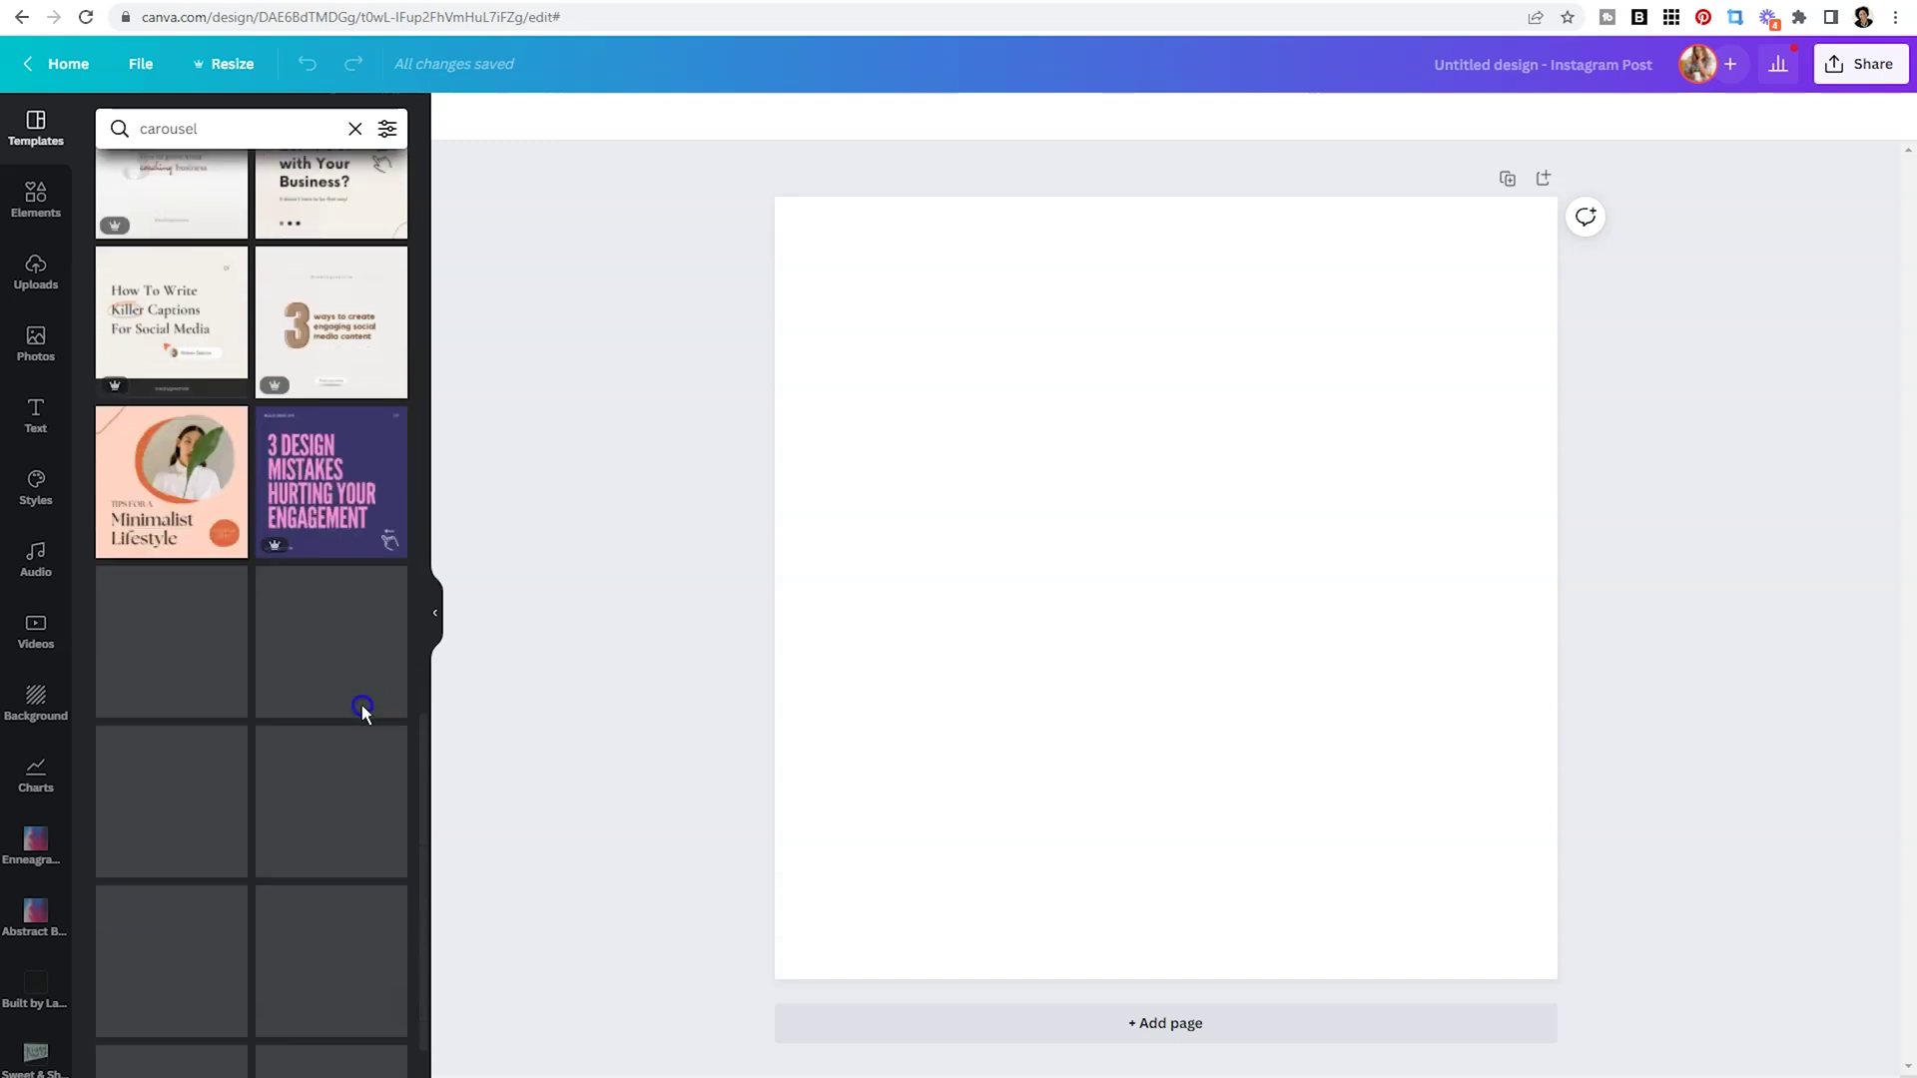
scroll(362, 709, down, 7)
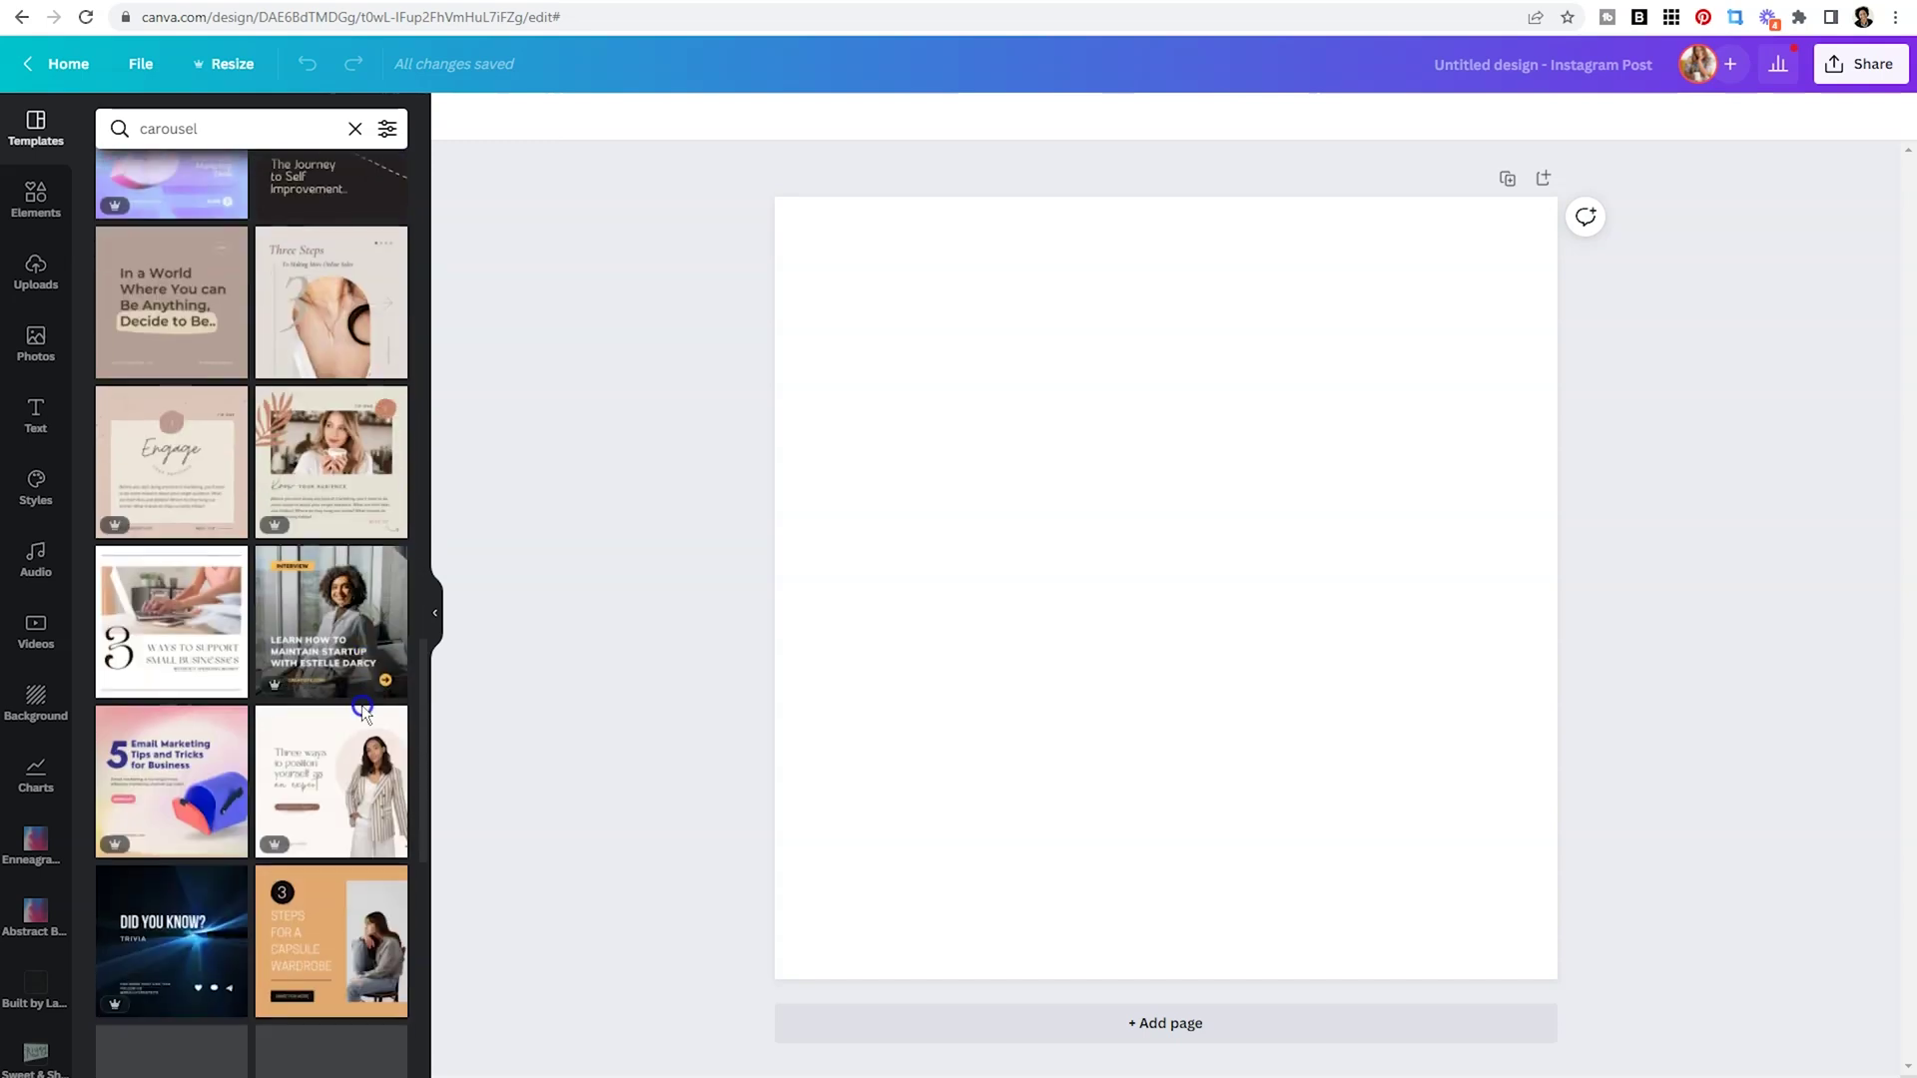
scroll(363, 709, down, 4)
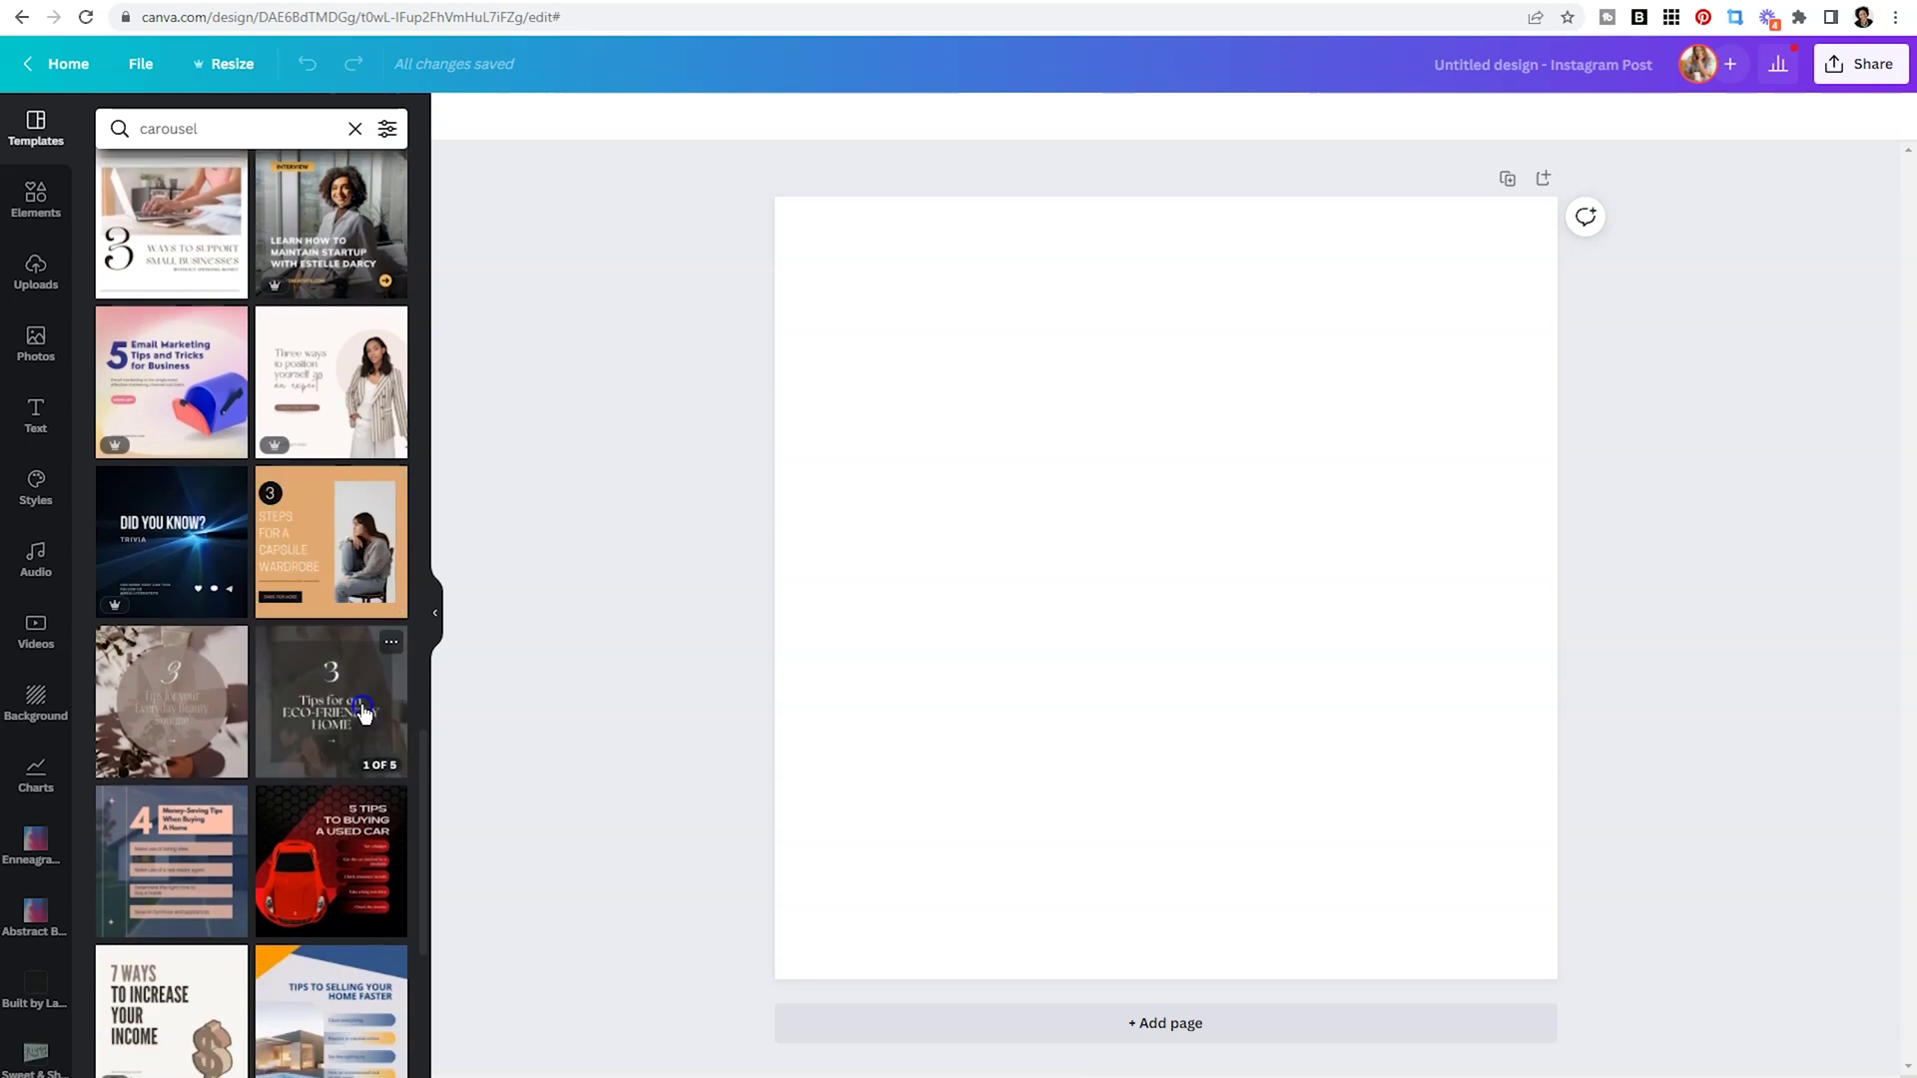
scroll(362, 711, down, 5)
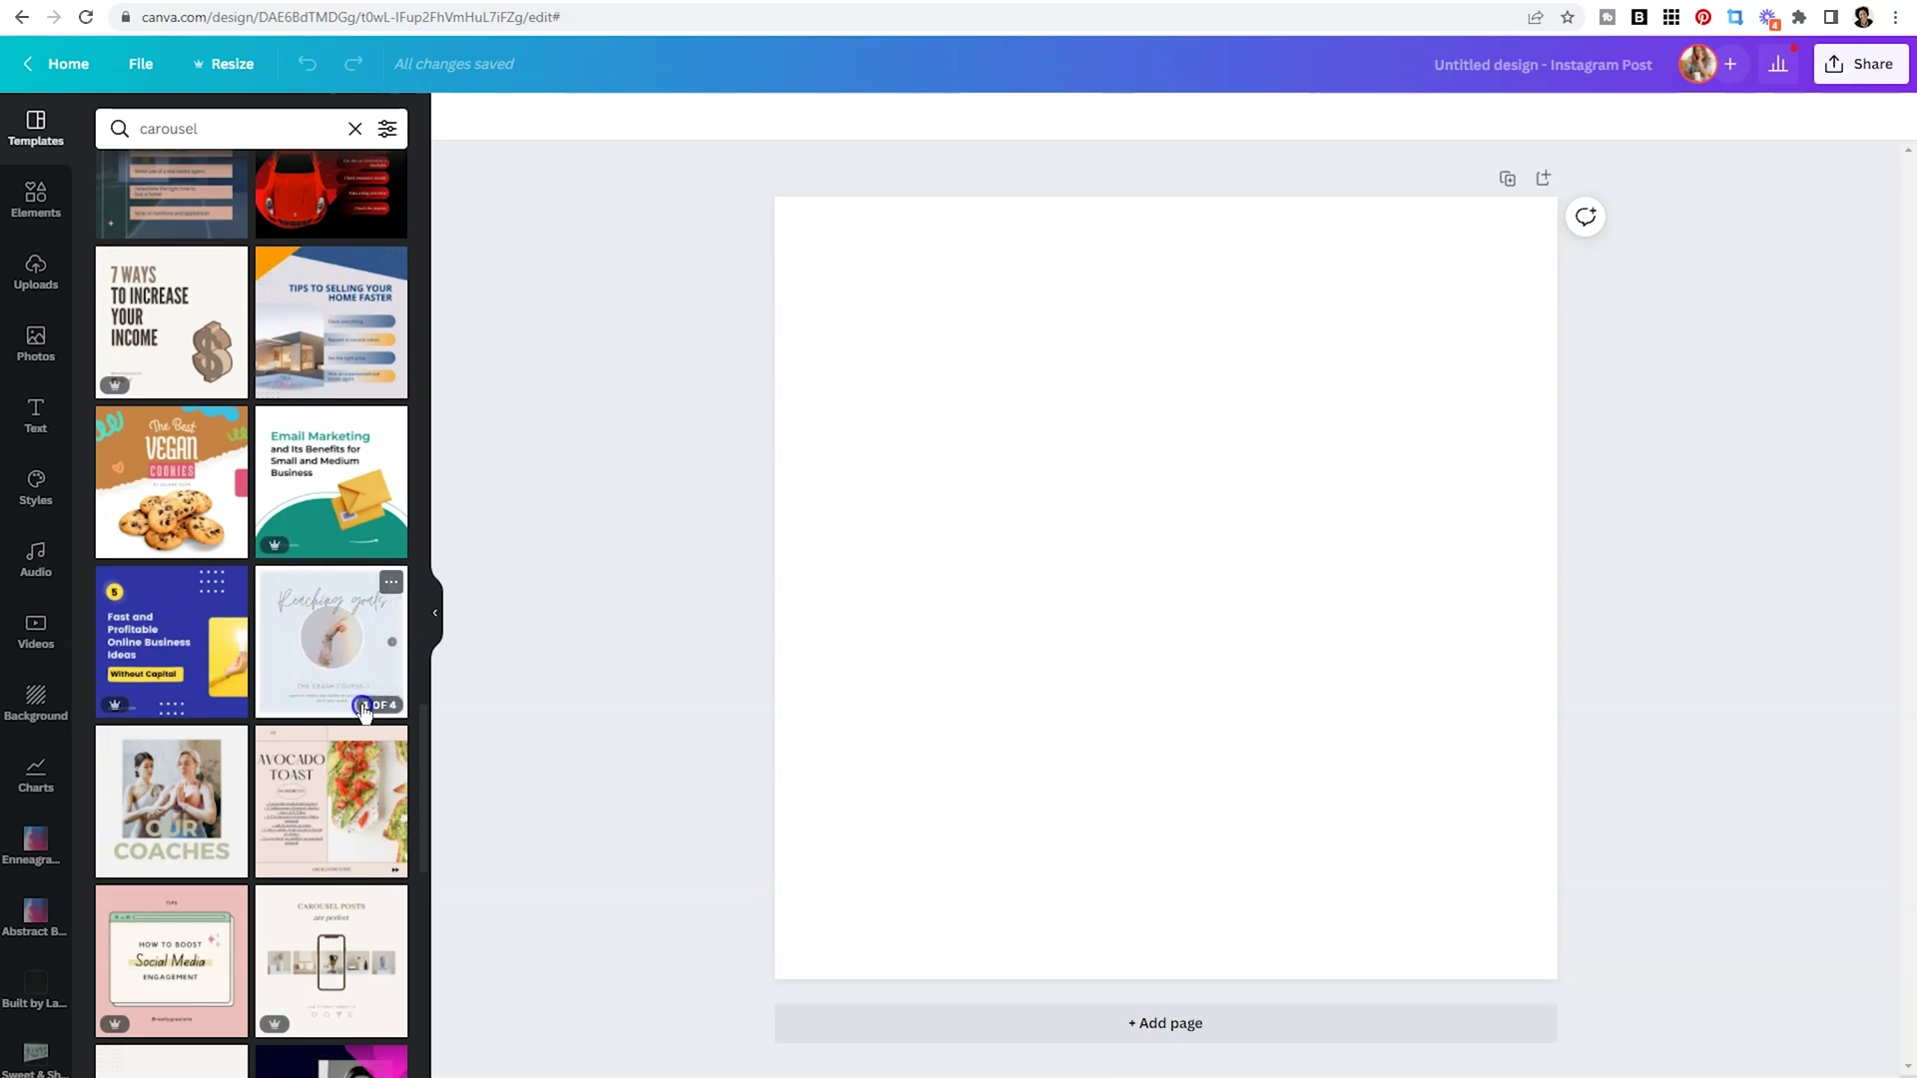
click(169, 667)
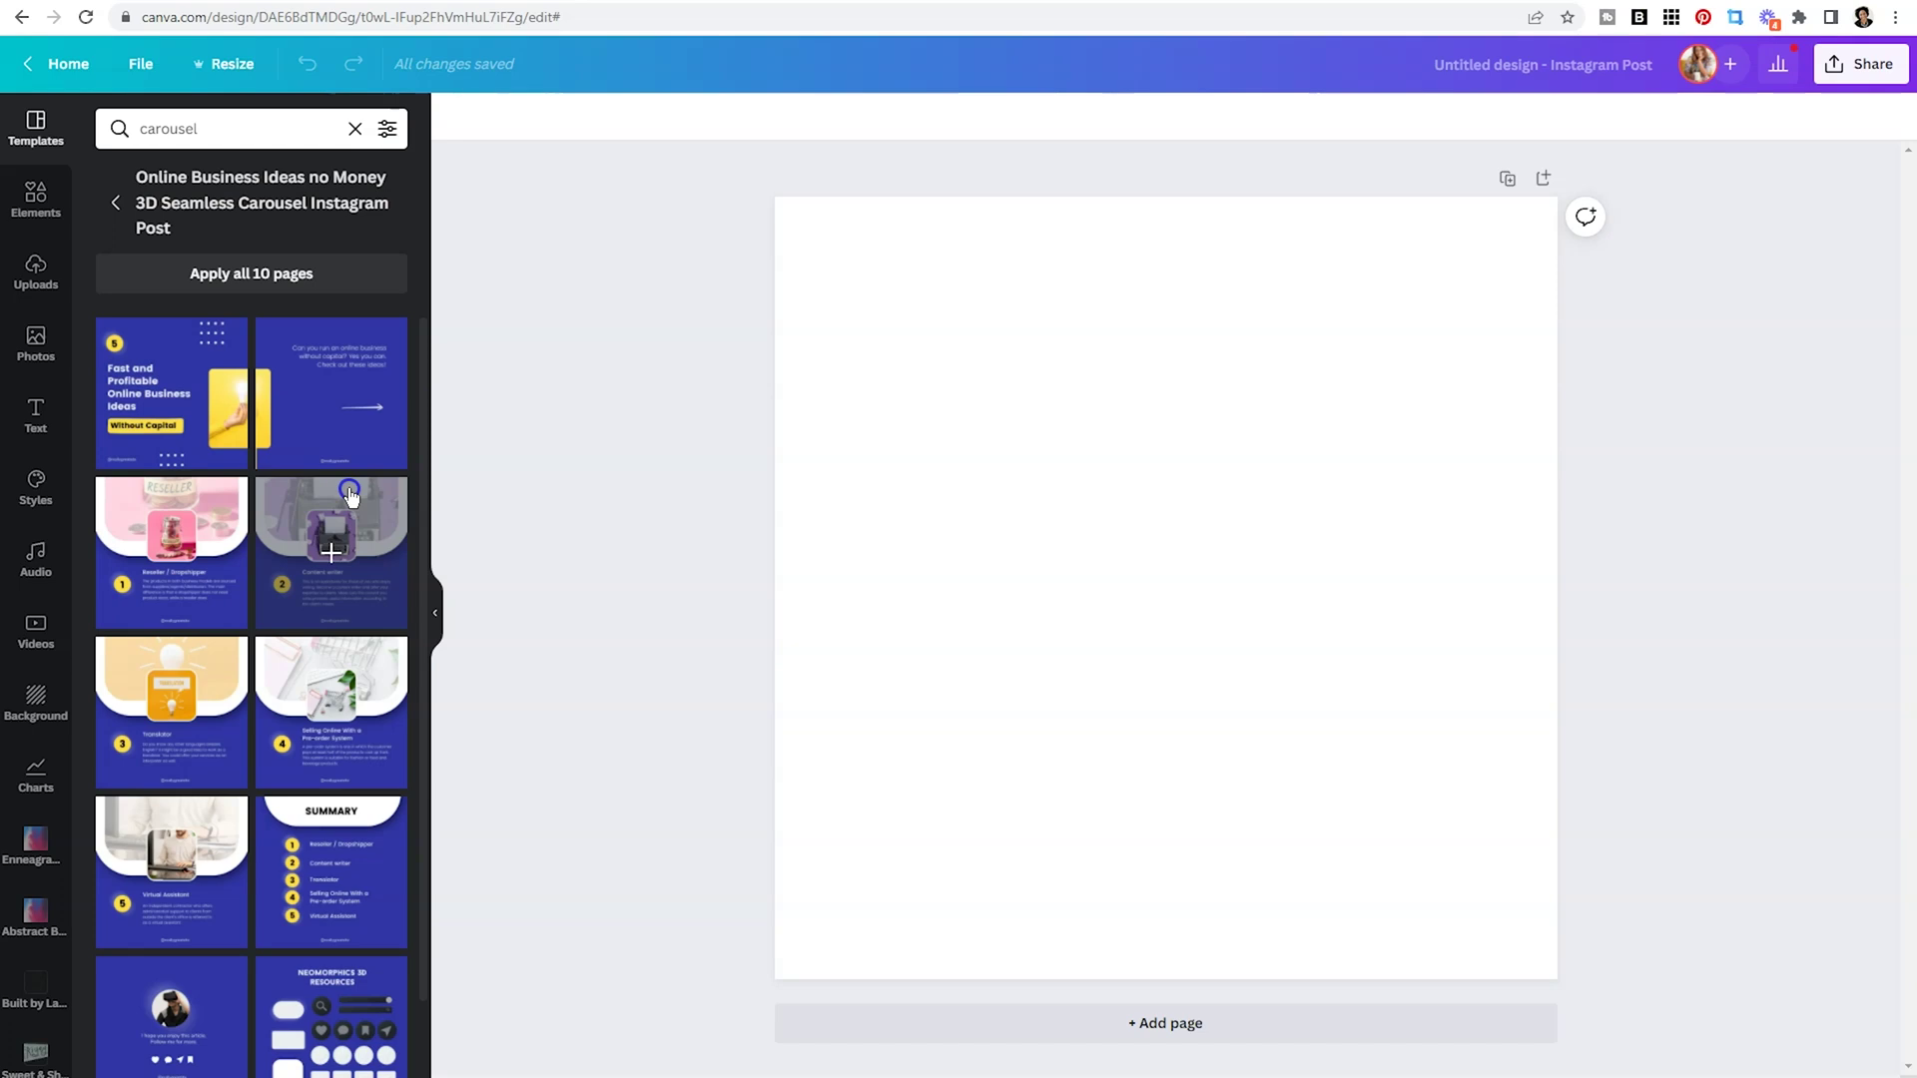
Apply the template's first two slides to pages 1 and 2.
click(217, 438)
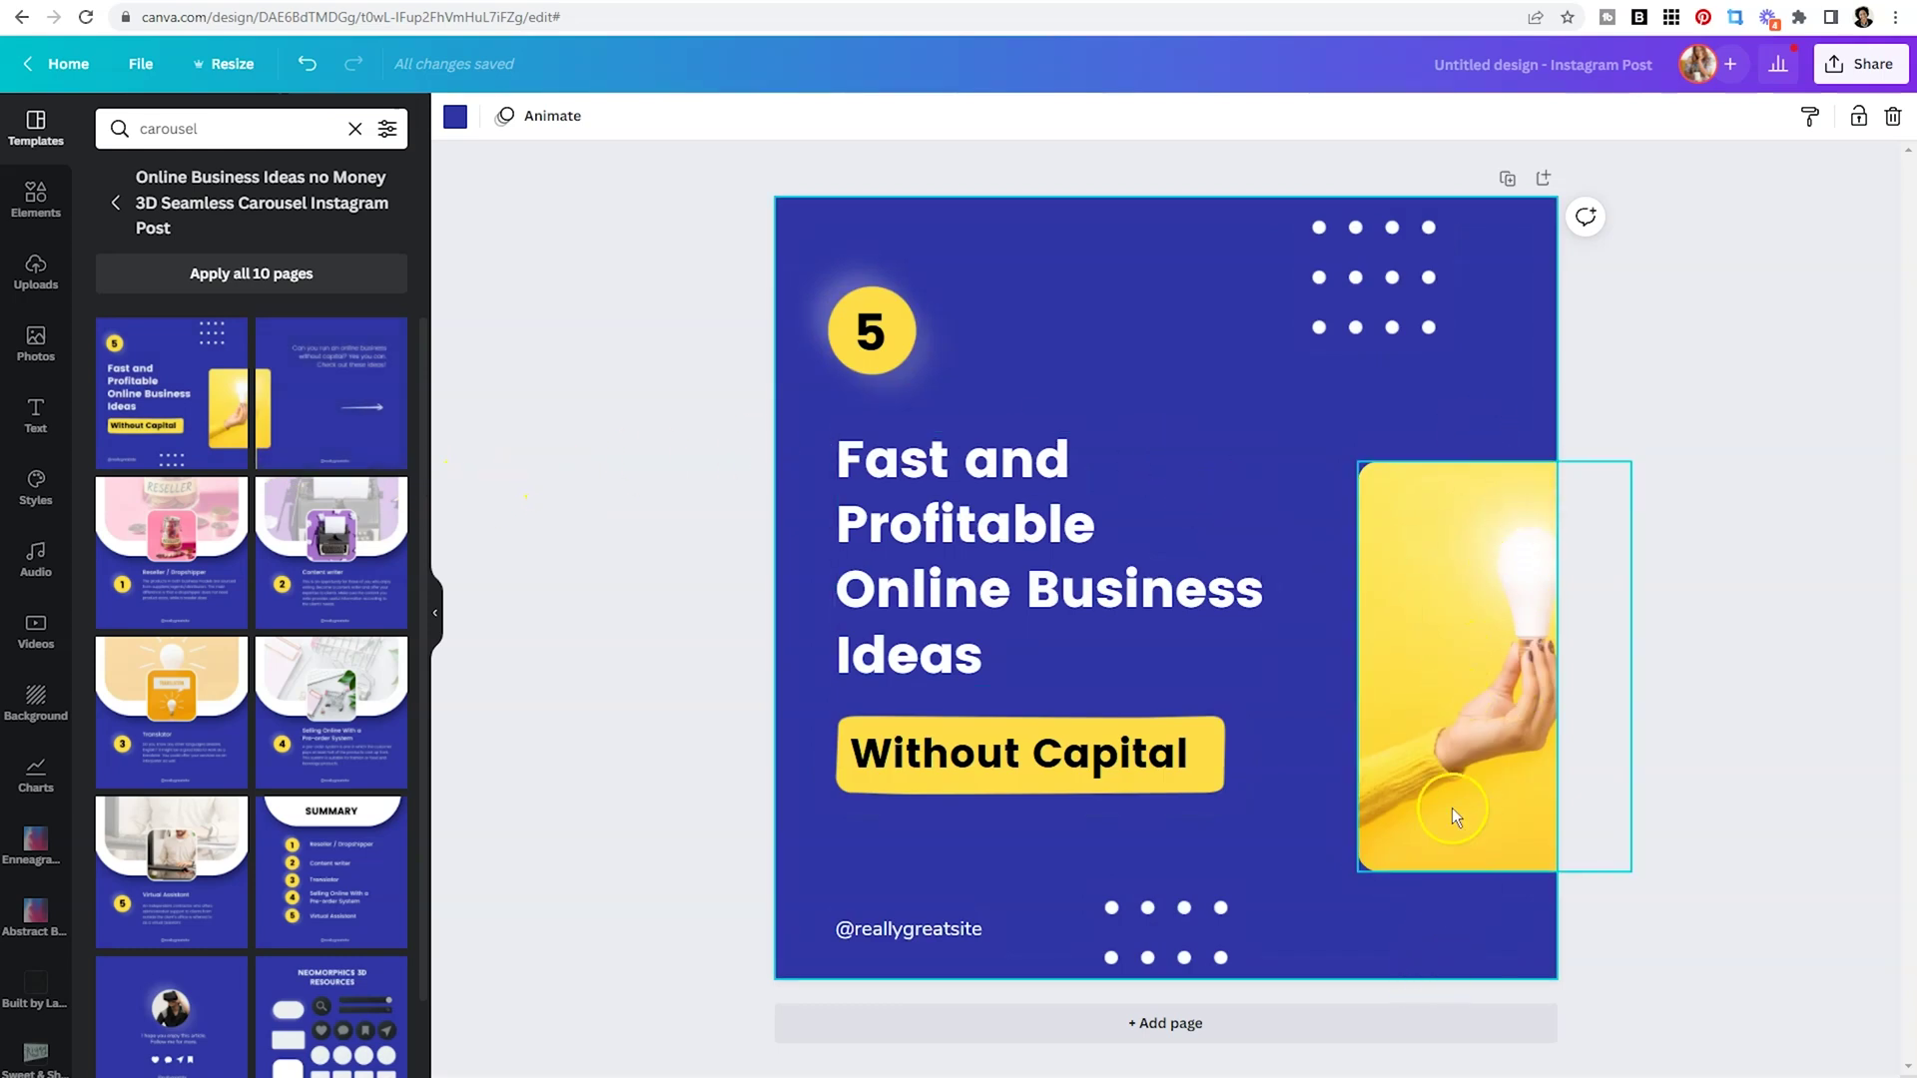
click(1270, 1020)
click(331, 355)
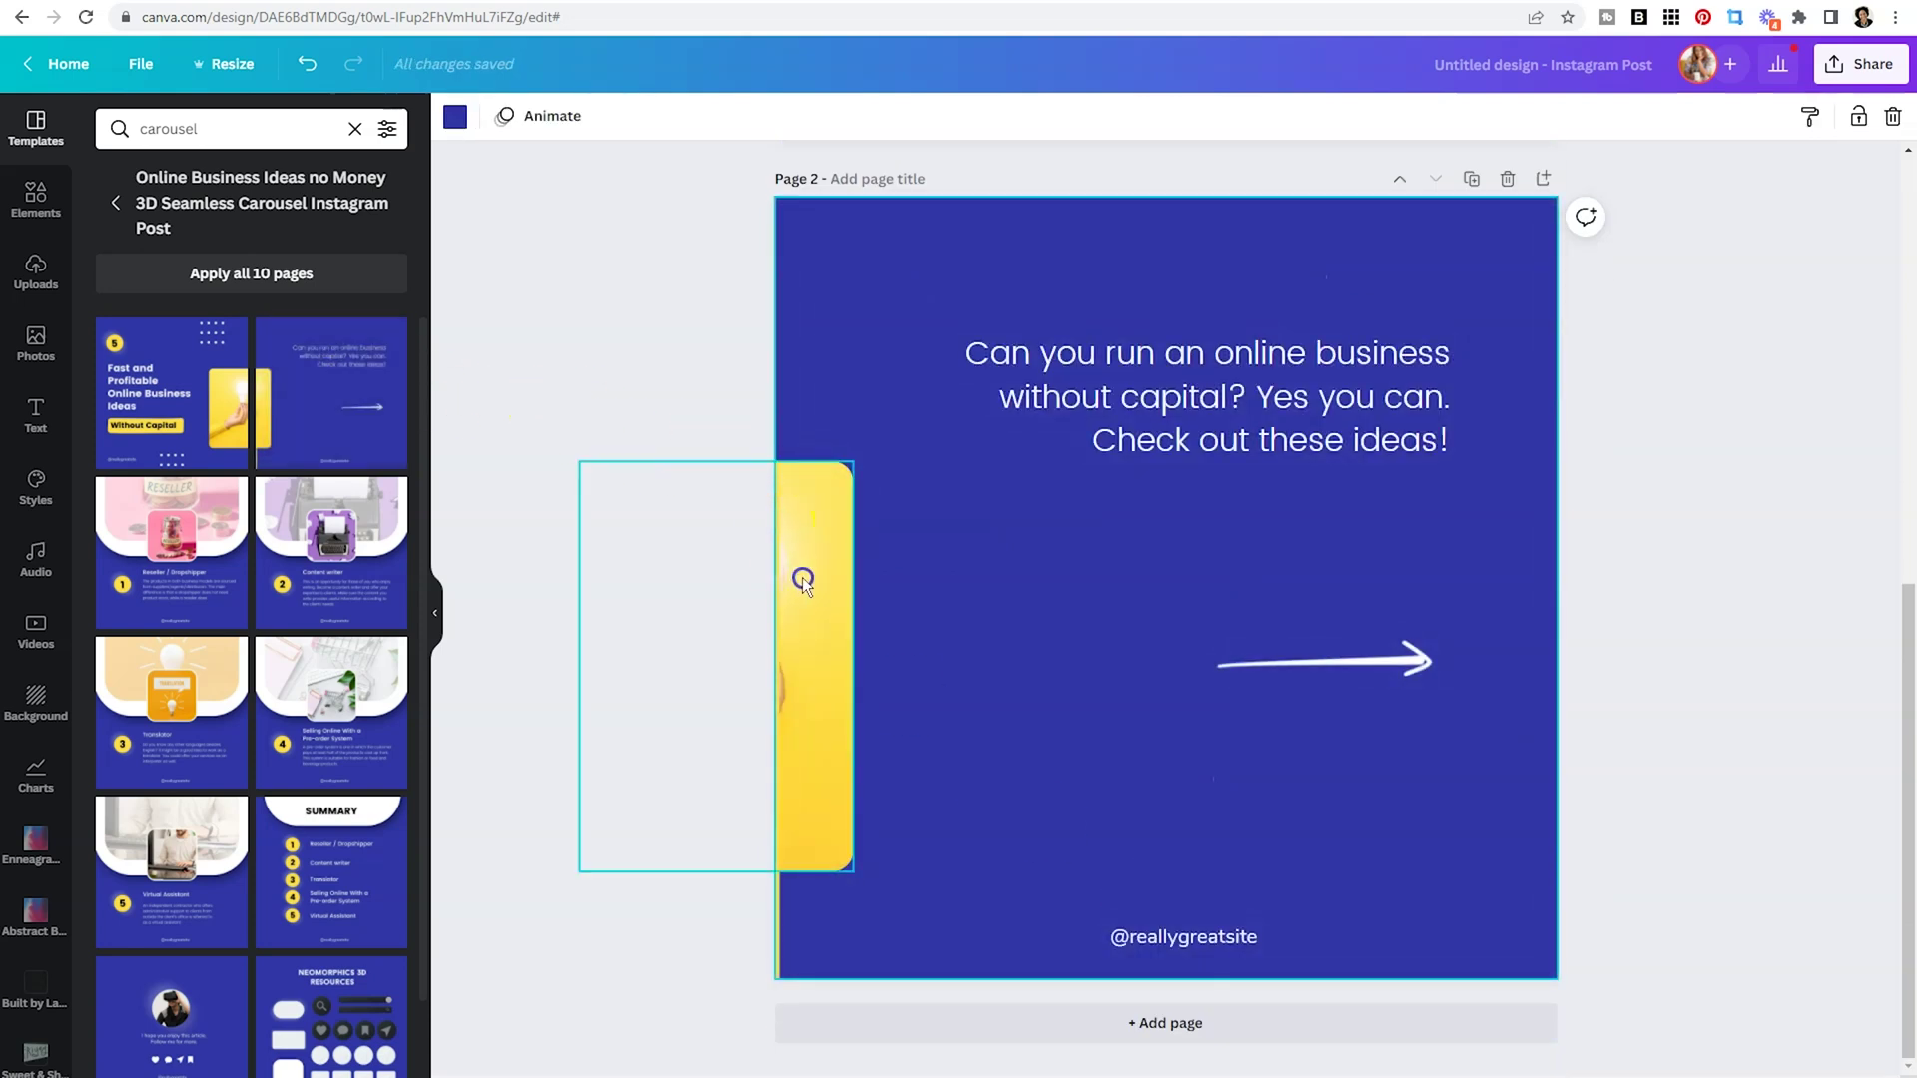
scroll(1623, 587, up, 4)
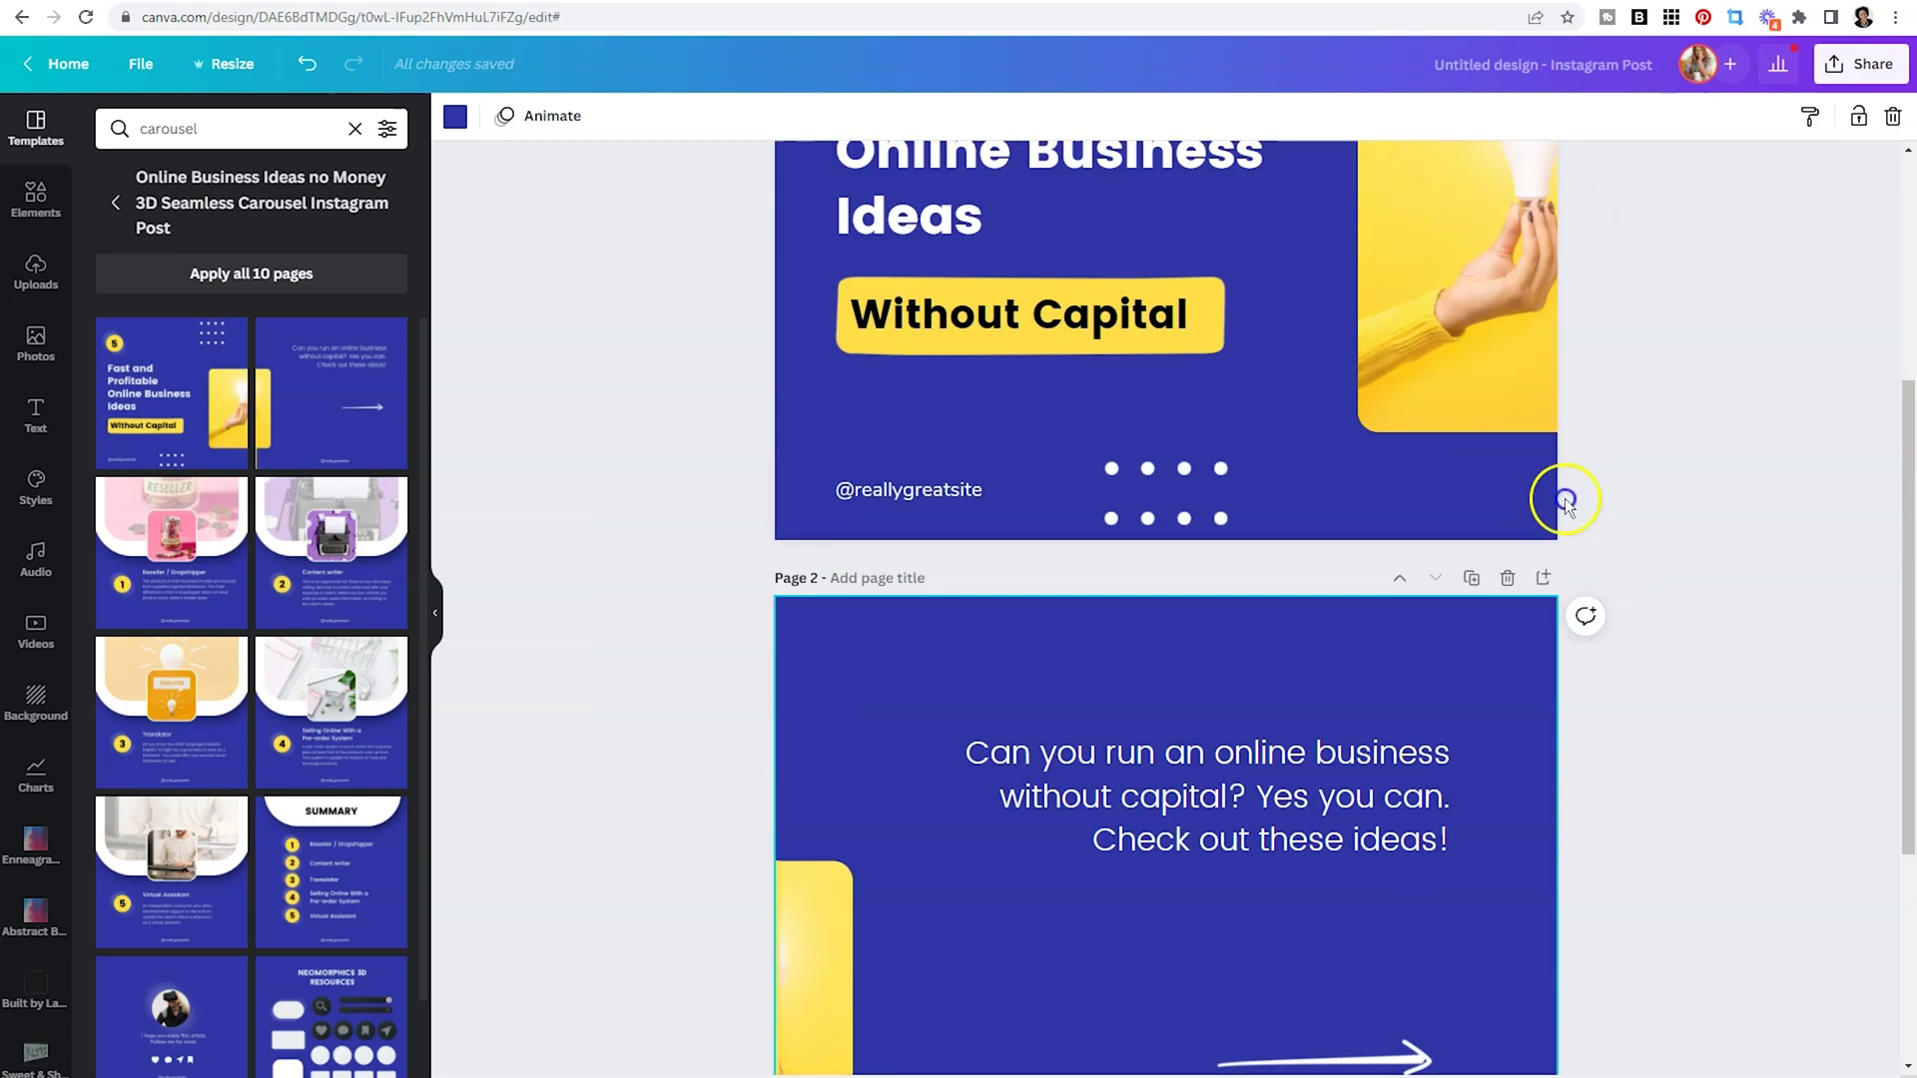
scroll(1478, 343, up, 3)
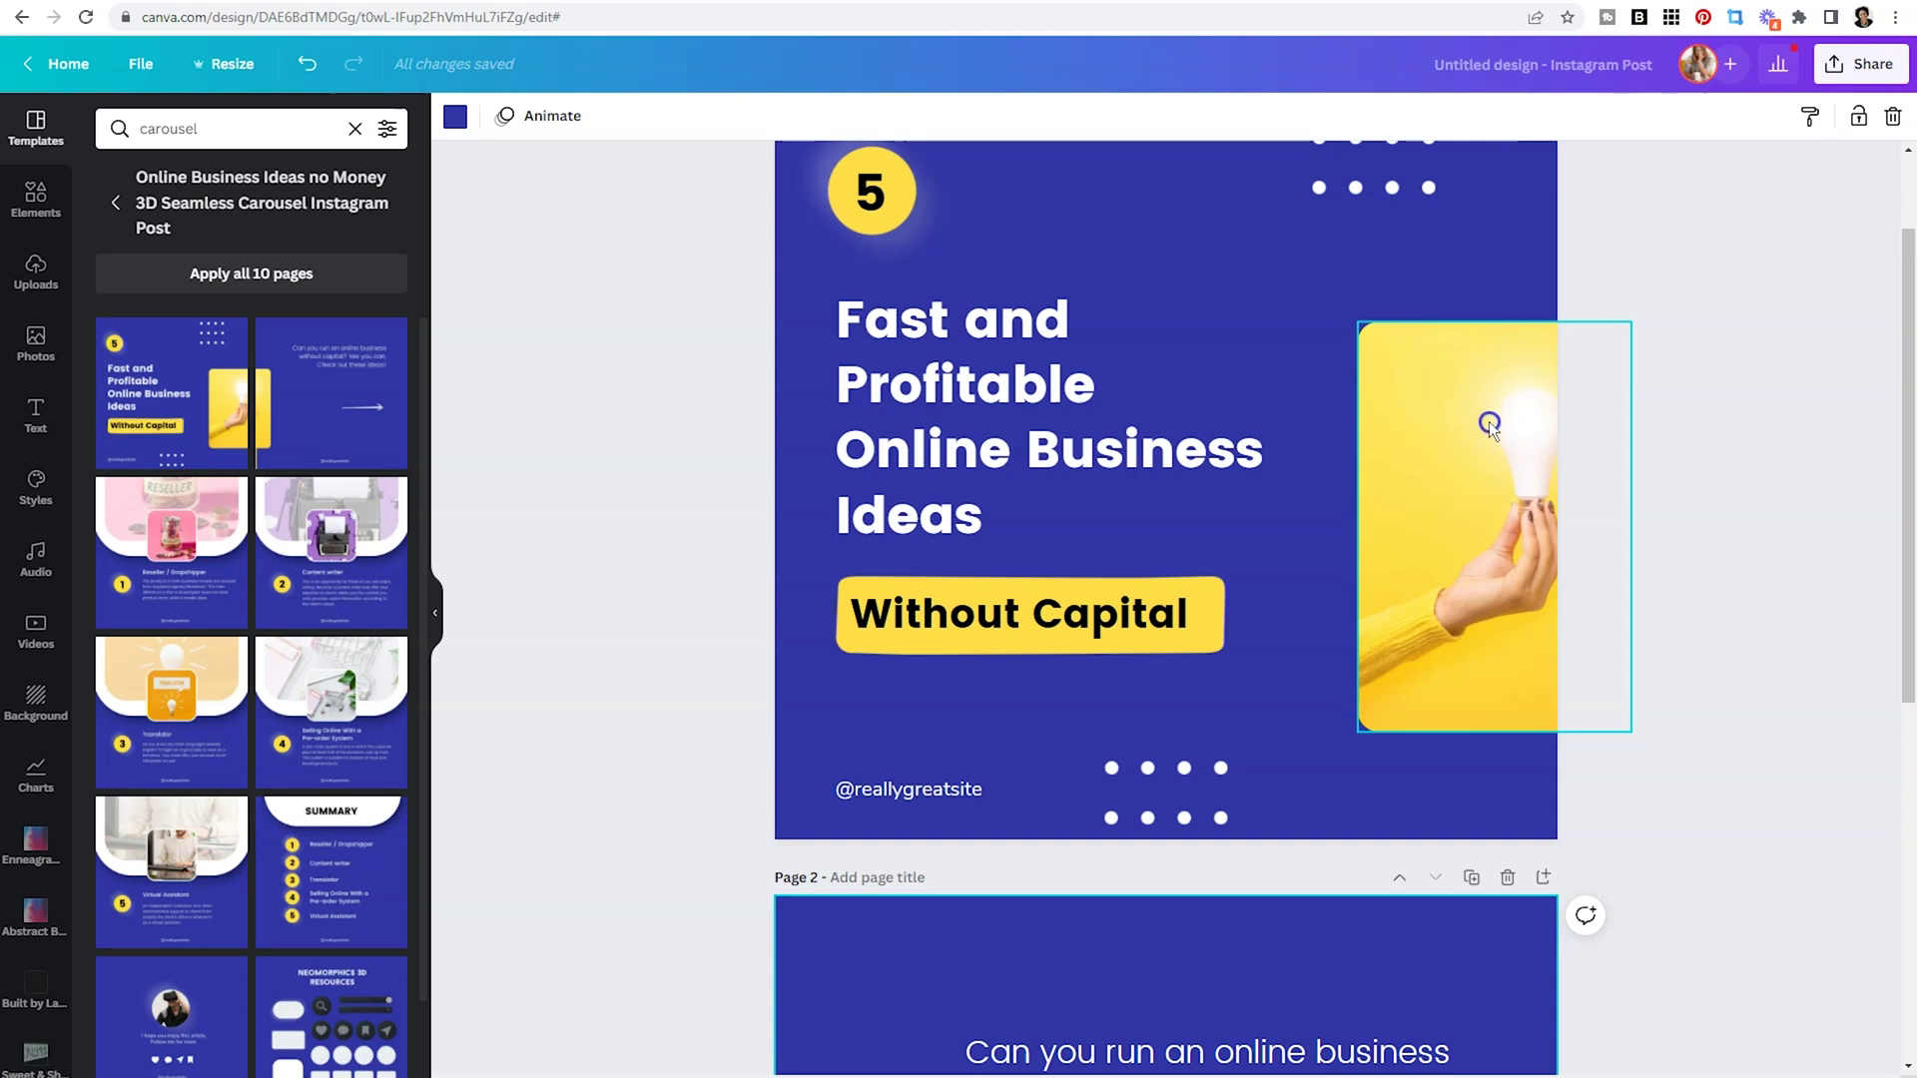
scroll(1489, 421, up, 2)
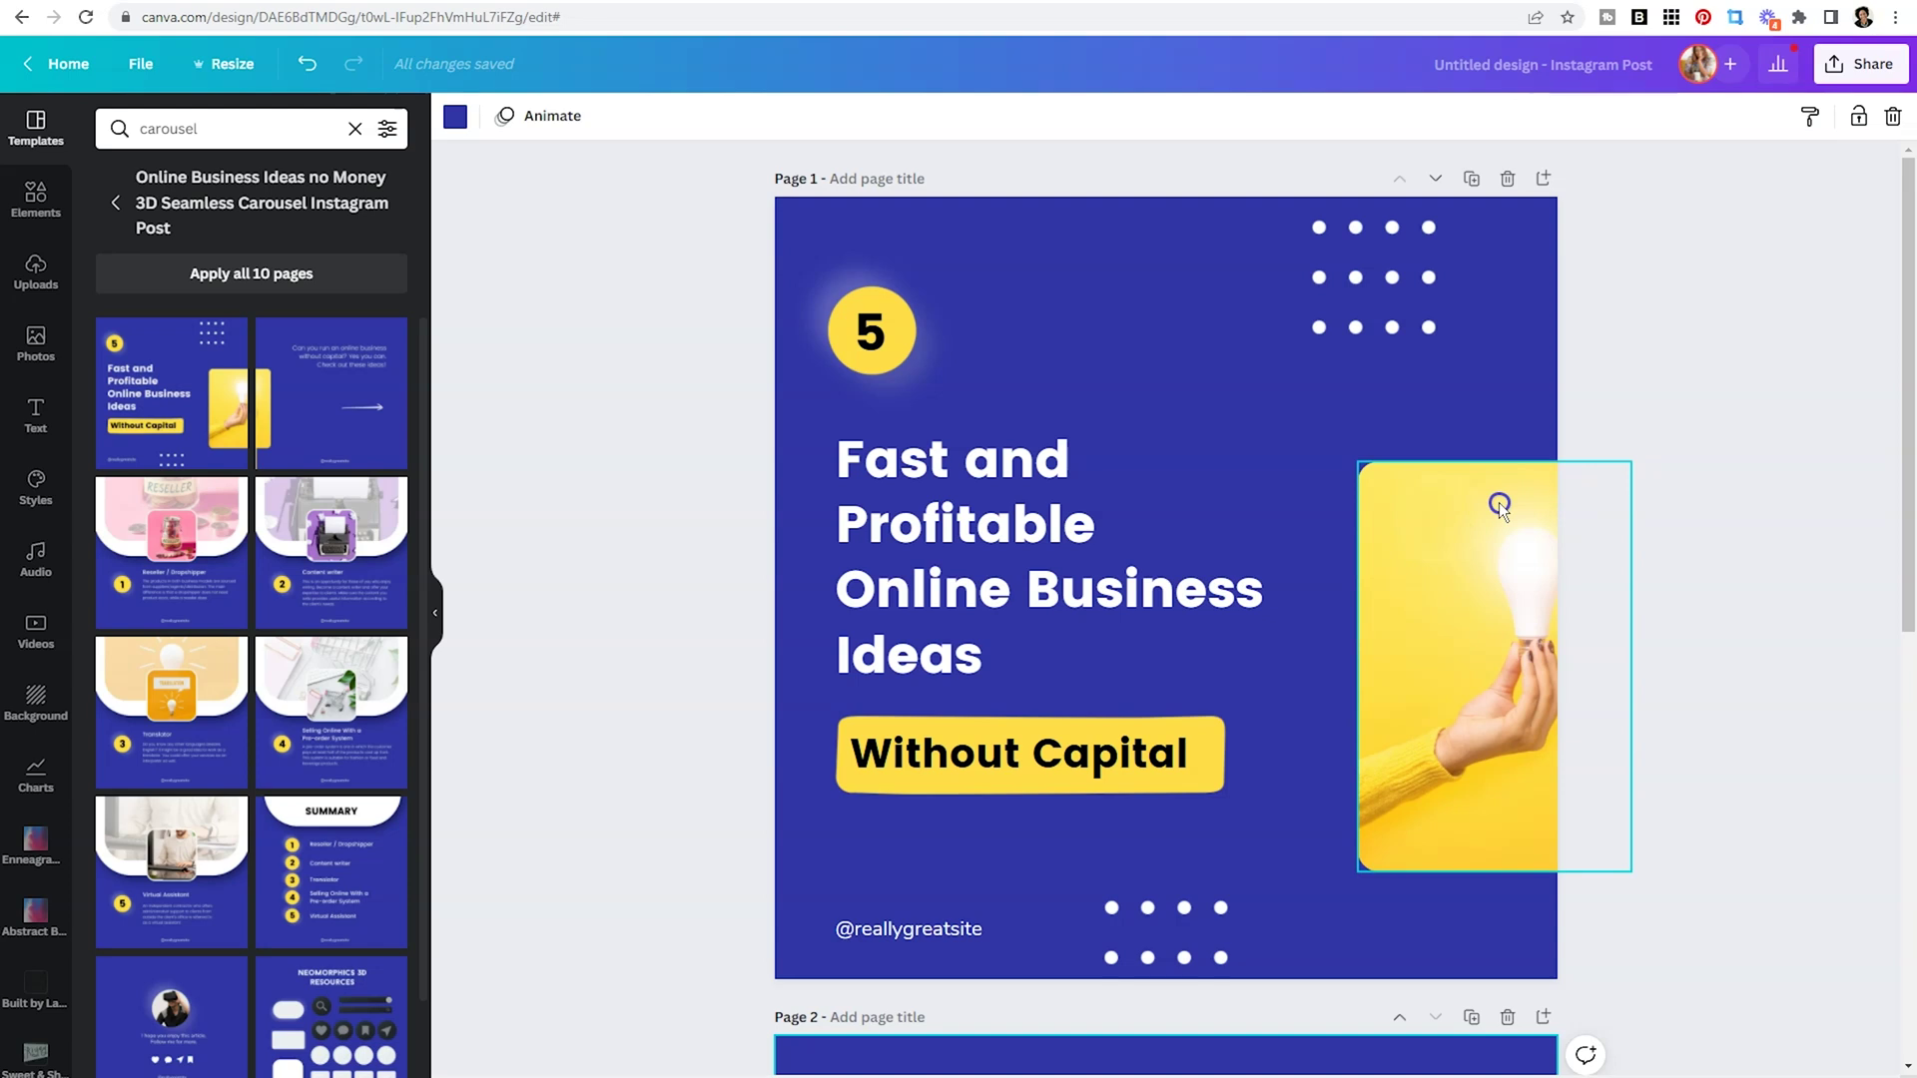
scroll(1500, 506, down, 8)
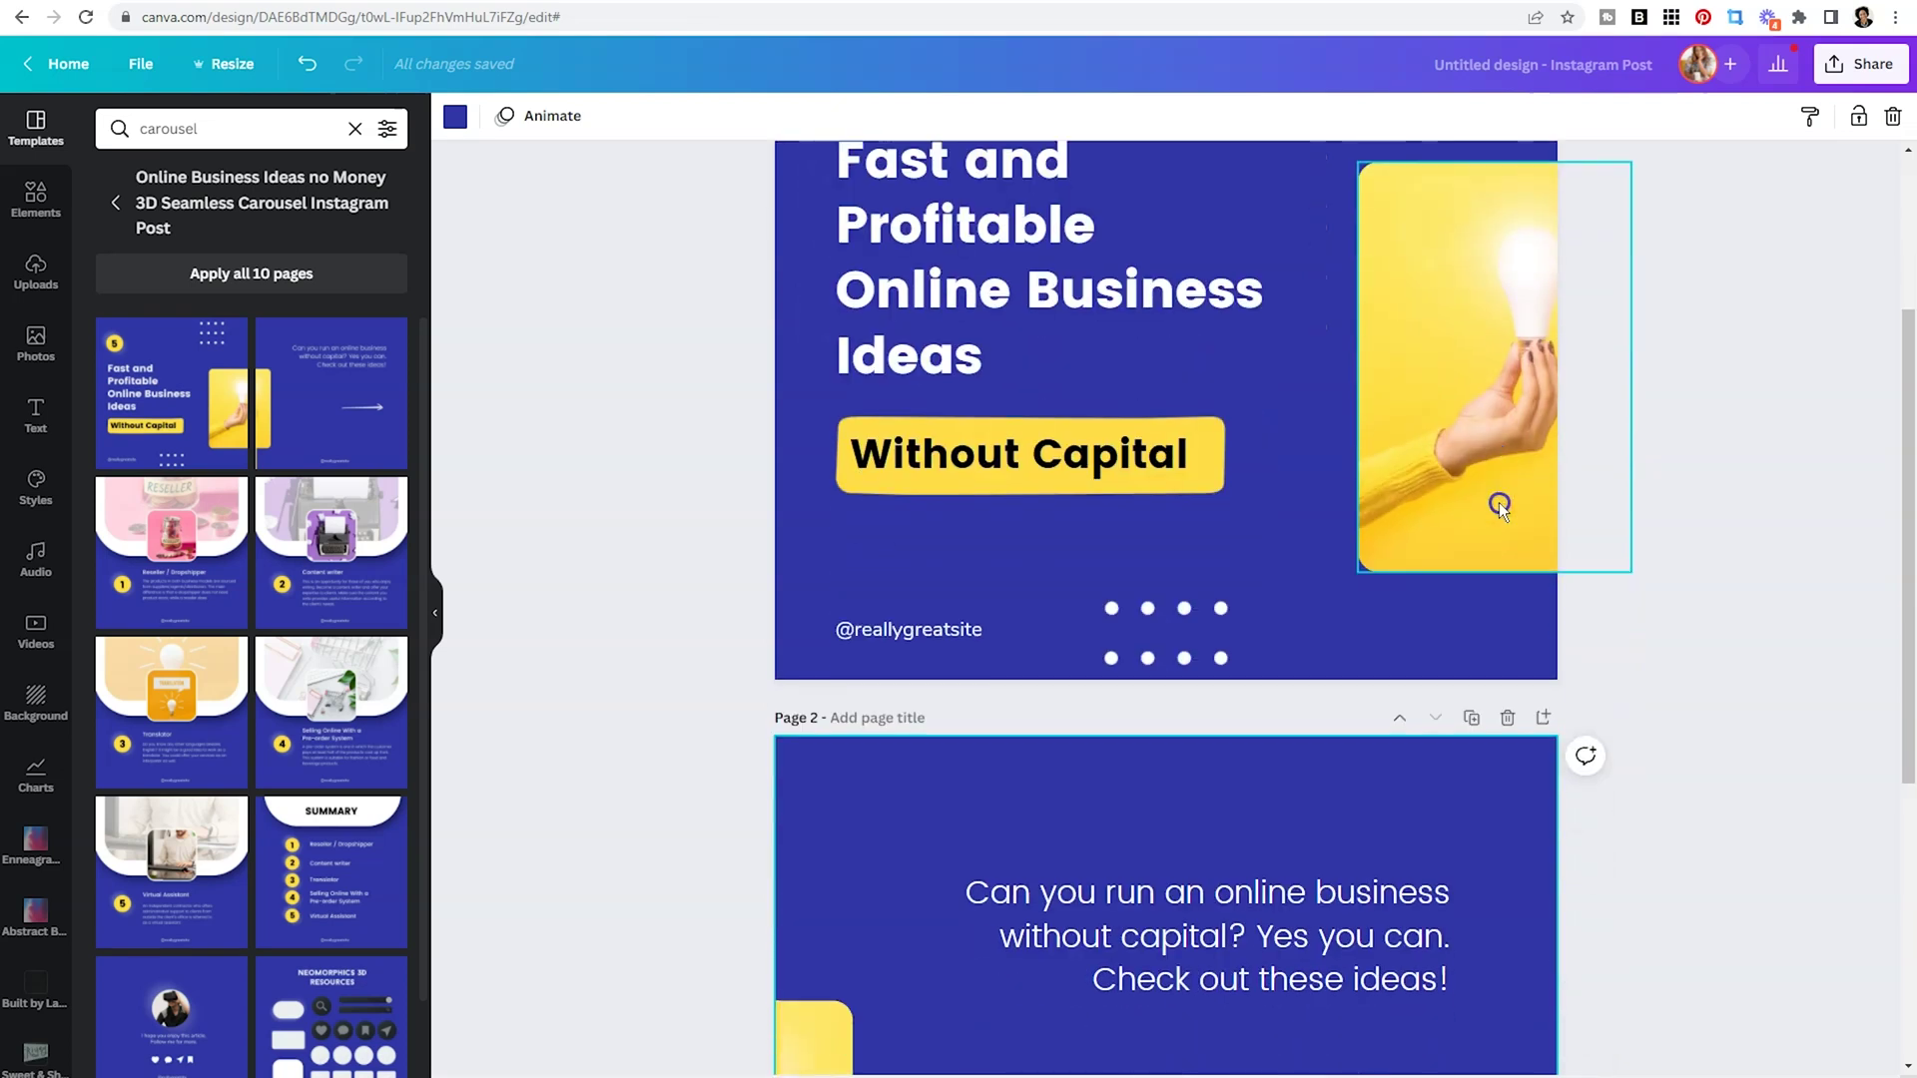
Select page 2's yellow image strip, then add a blank third page.
click(835, 661)
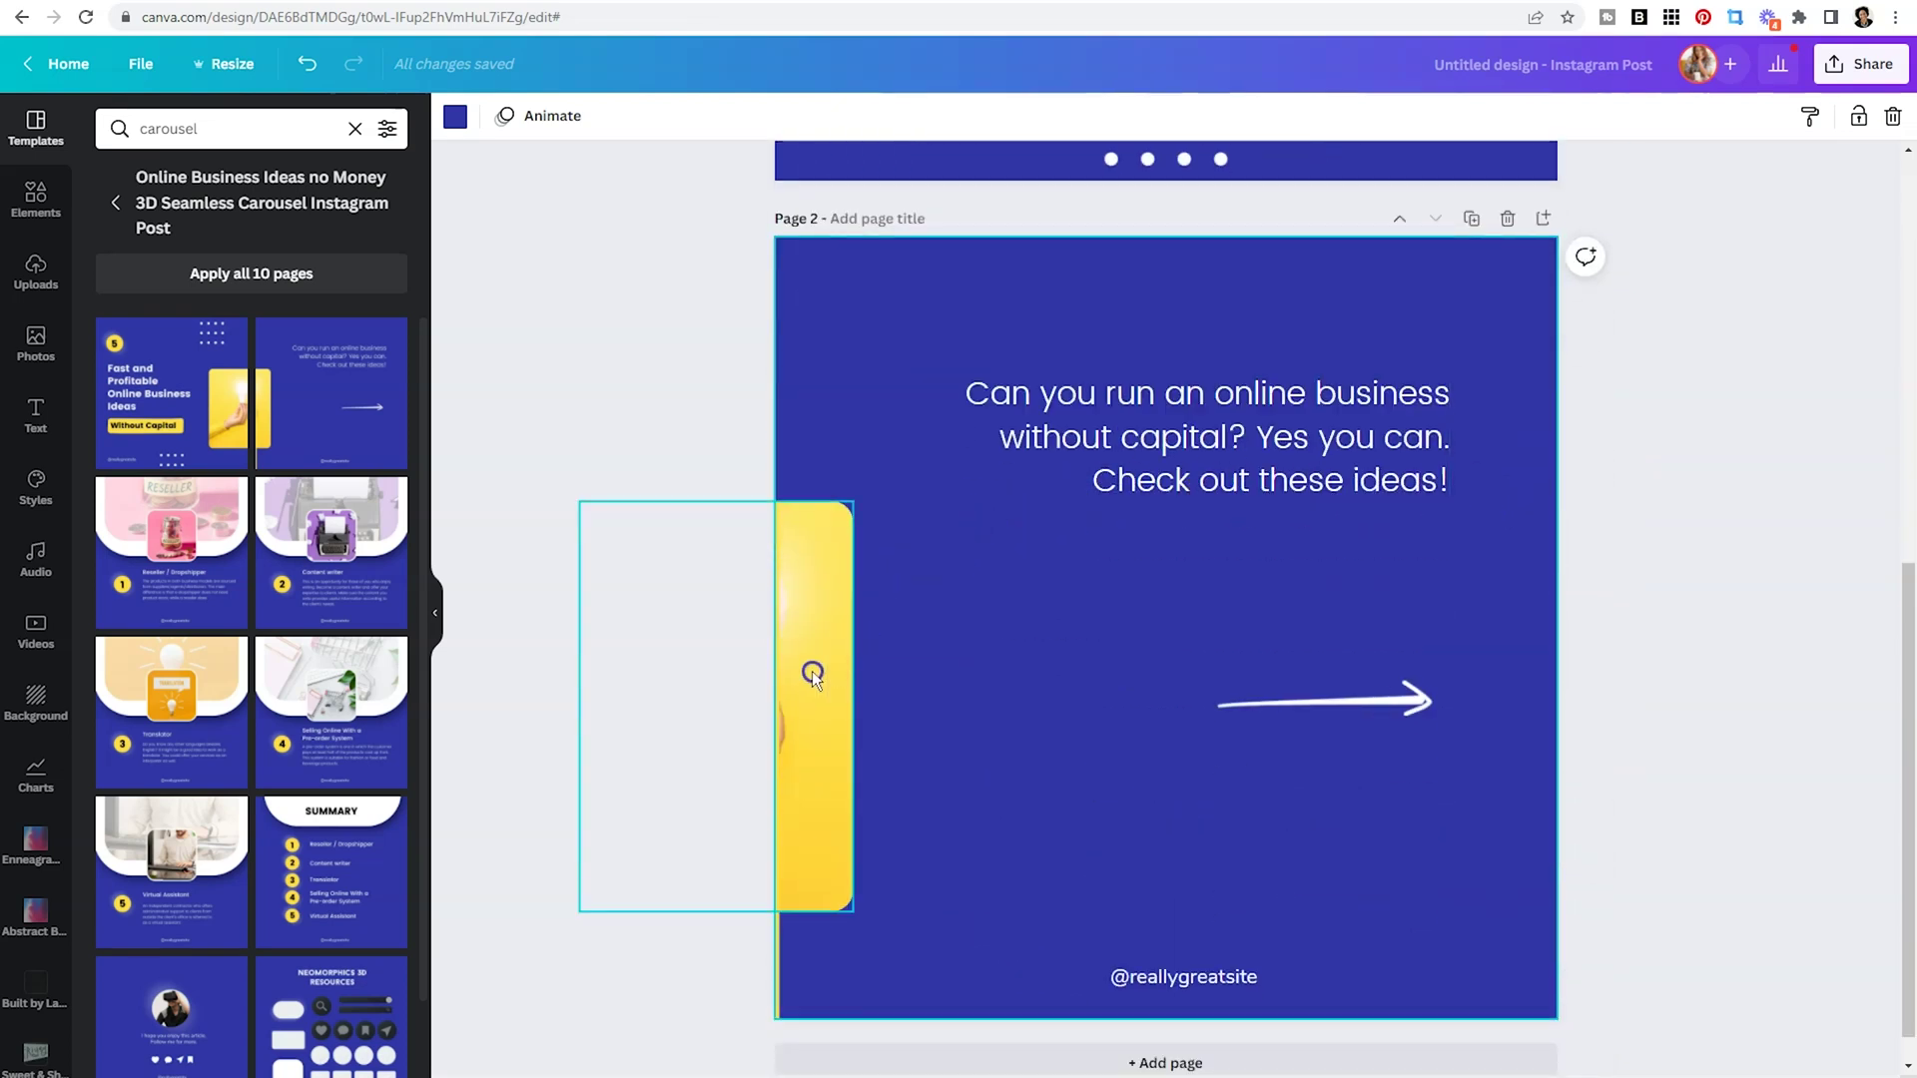
scroll(812, 599, up, 6)
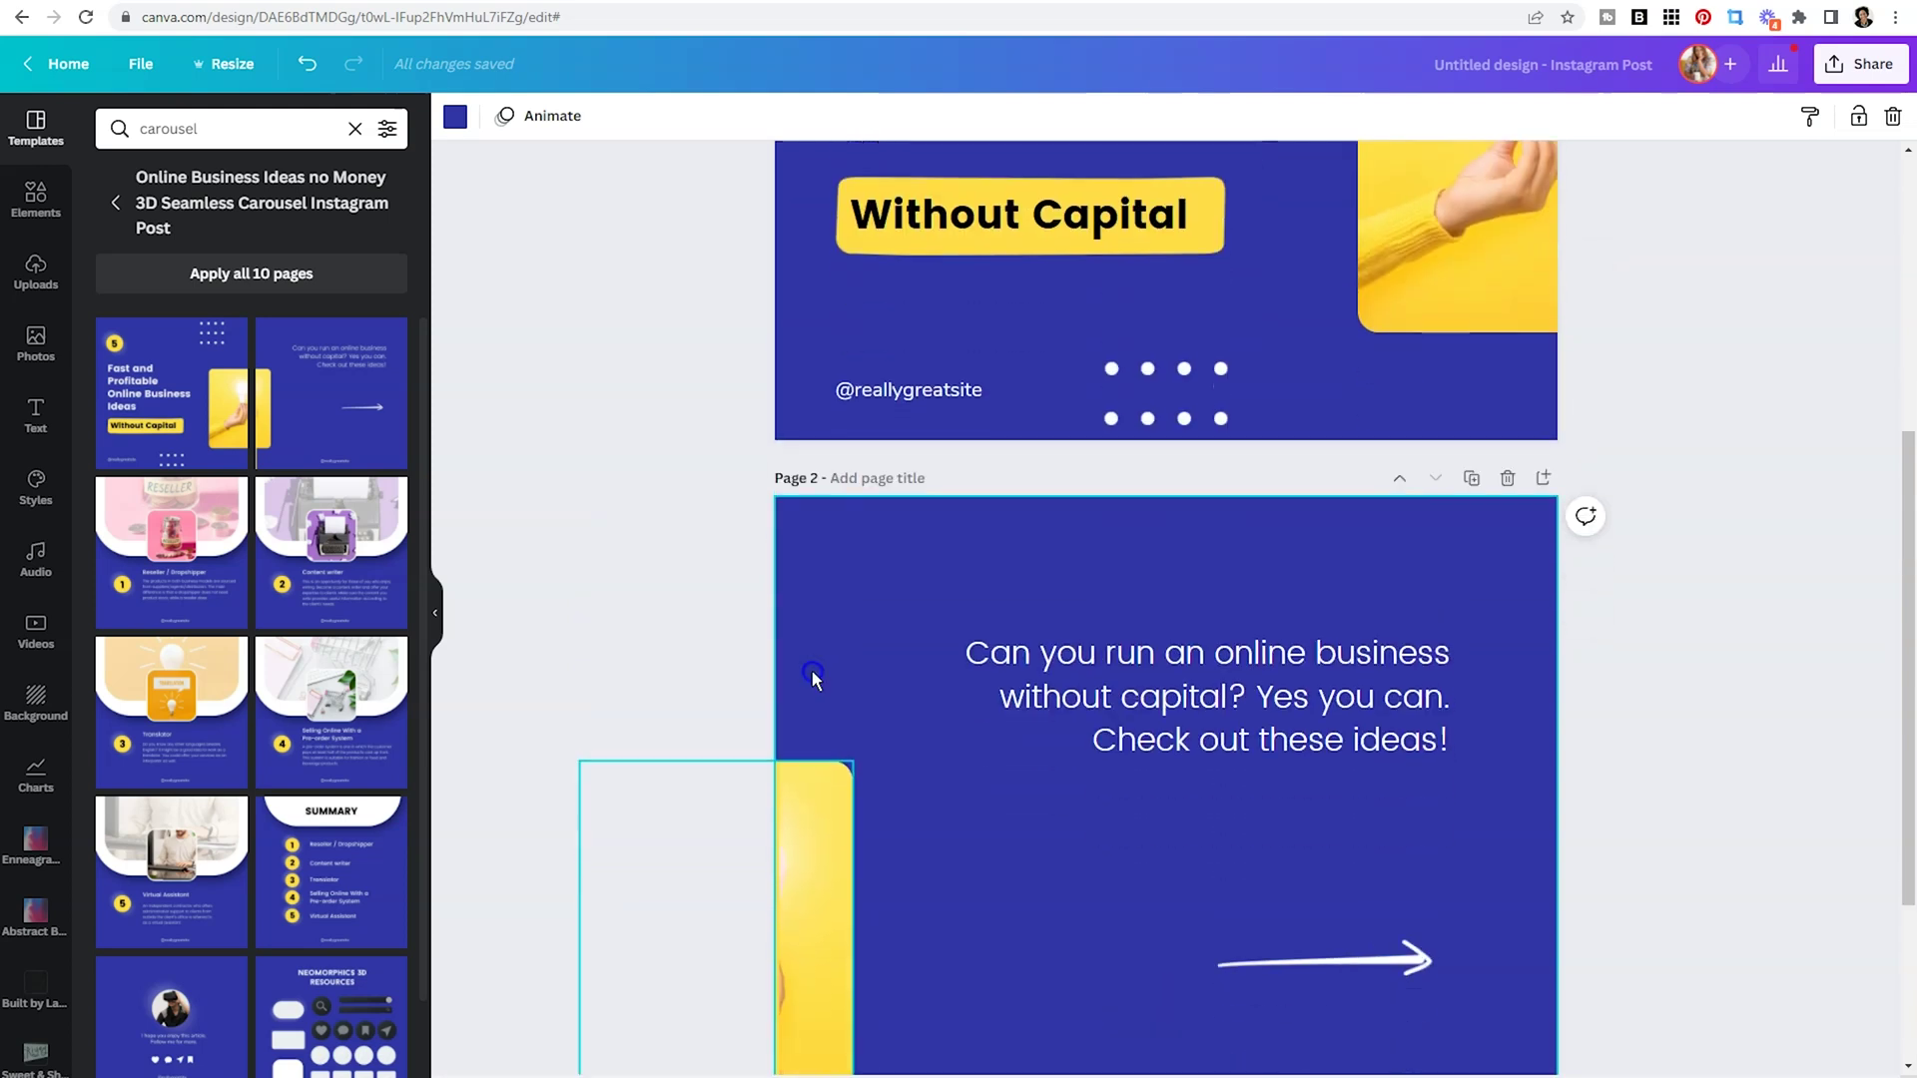
scroll(1442, 467, up, 1)
scroll(1442, 466, up, 2)
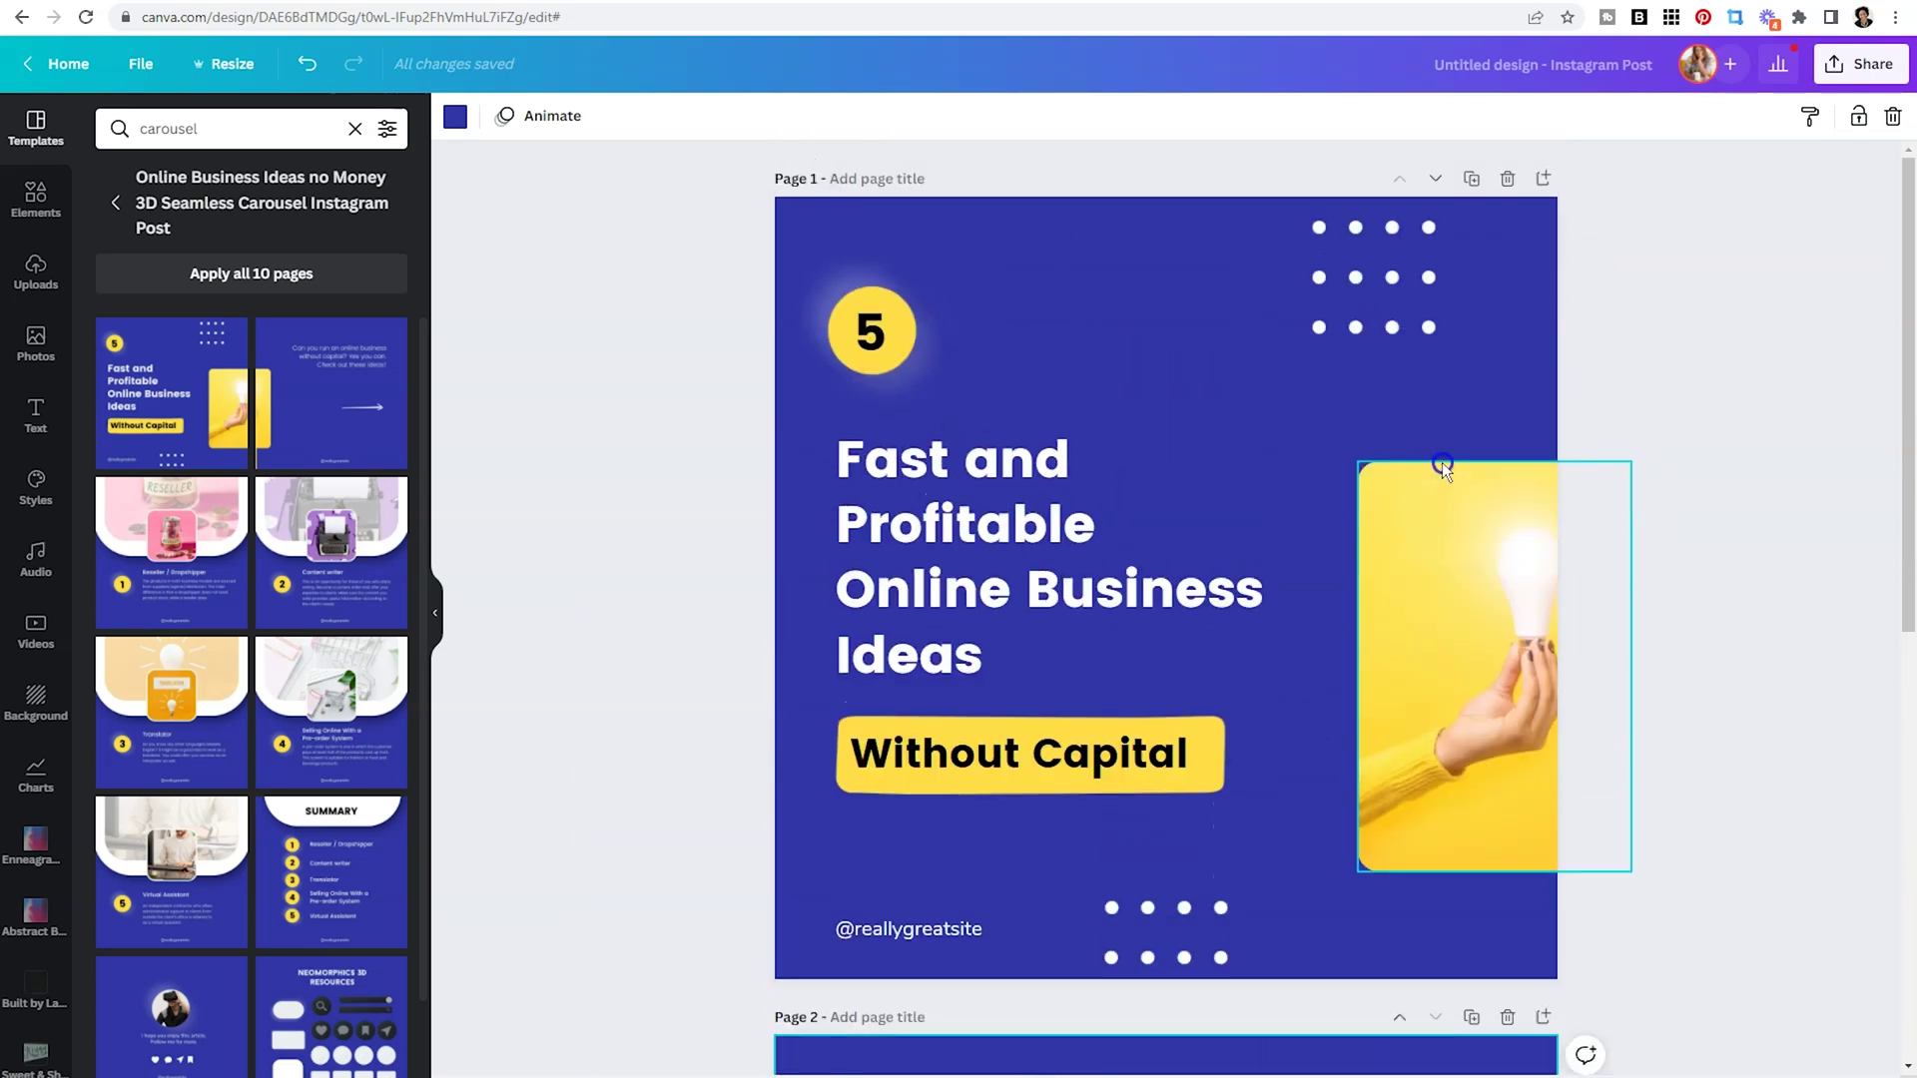
scroll(1442, 465, down, 9)
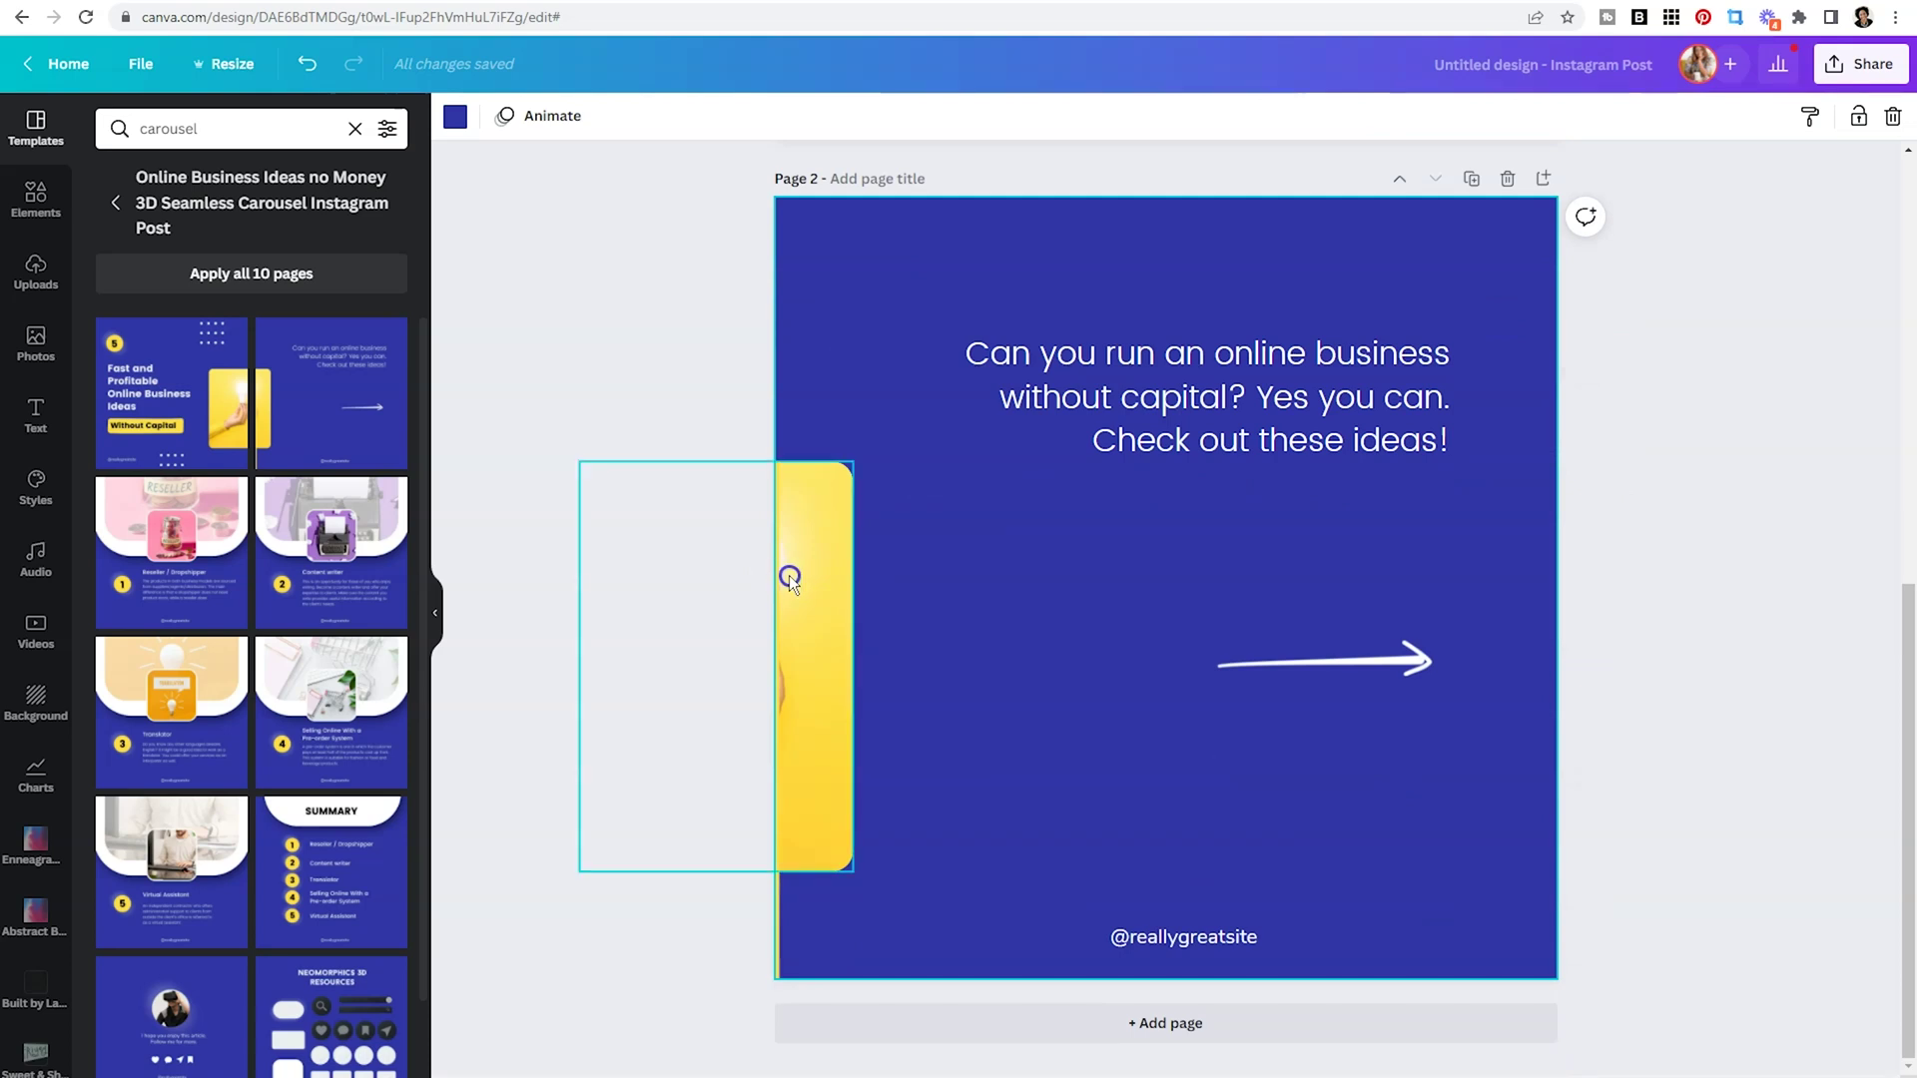
scroll(789, 577, up, 9)
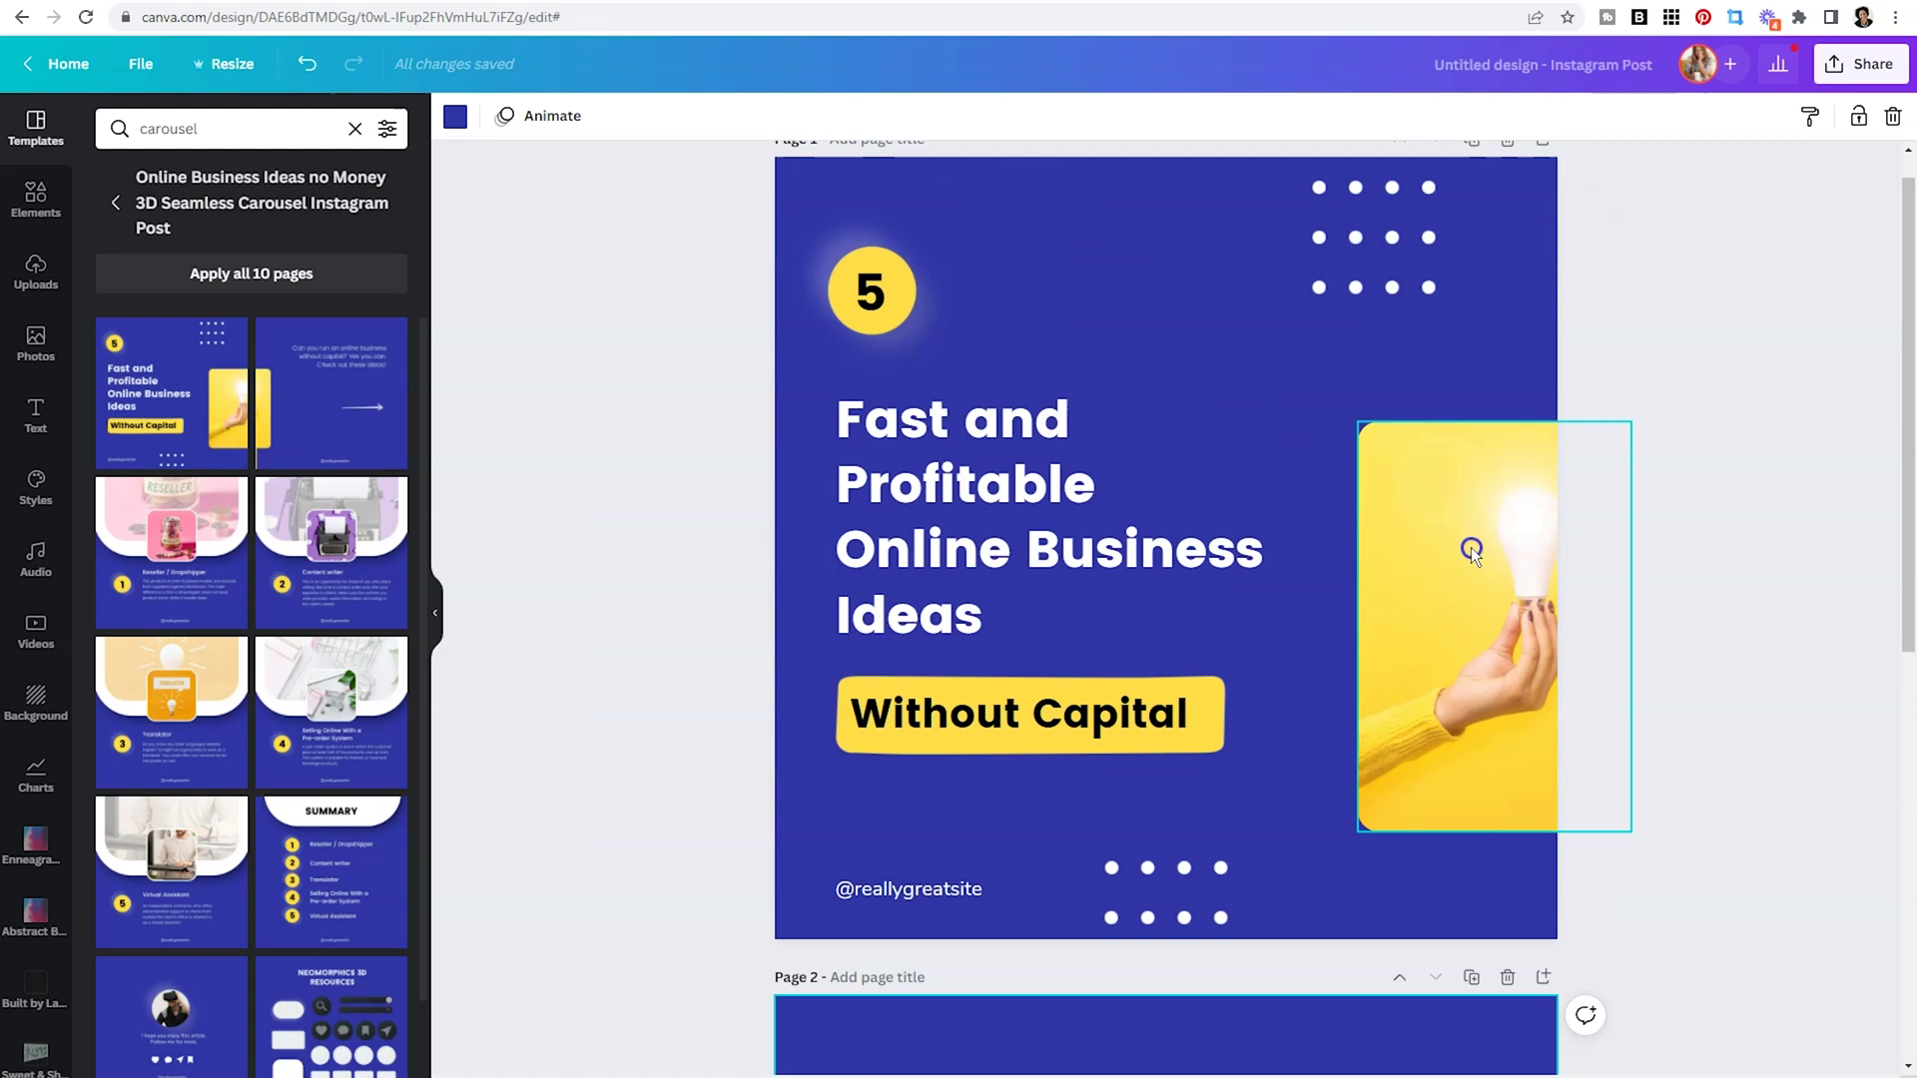
scroll(1471, 550, down, 9)
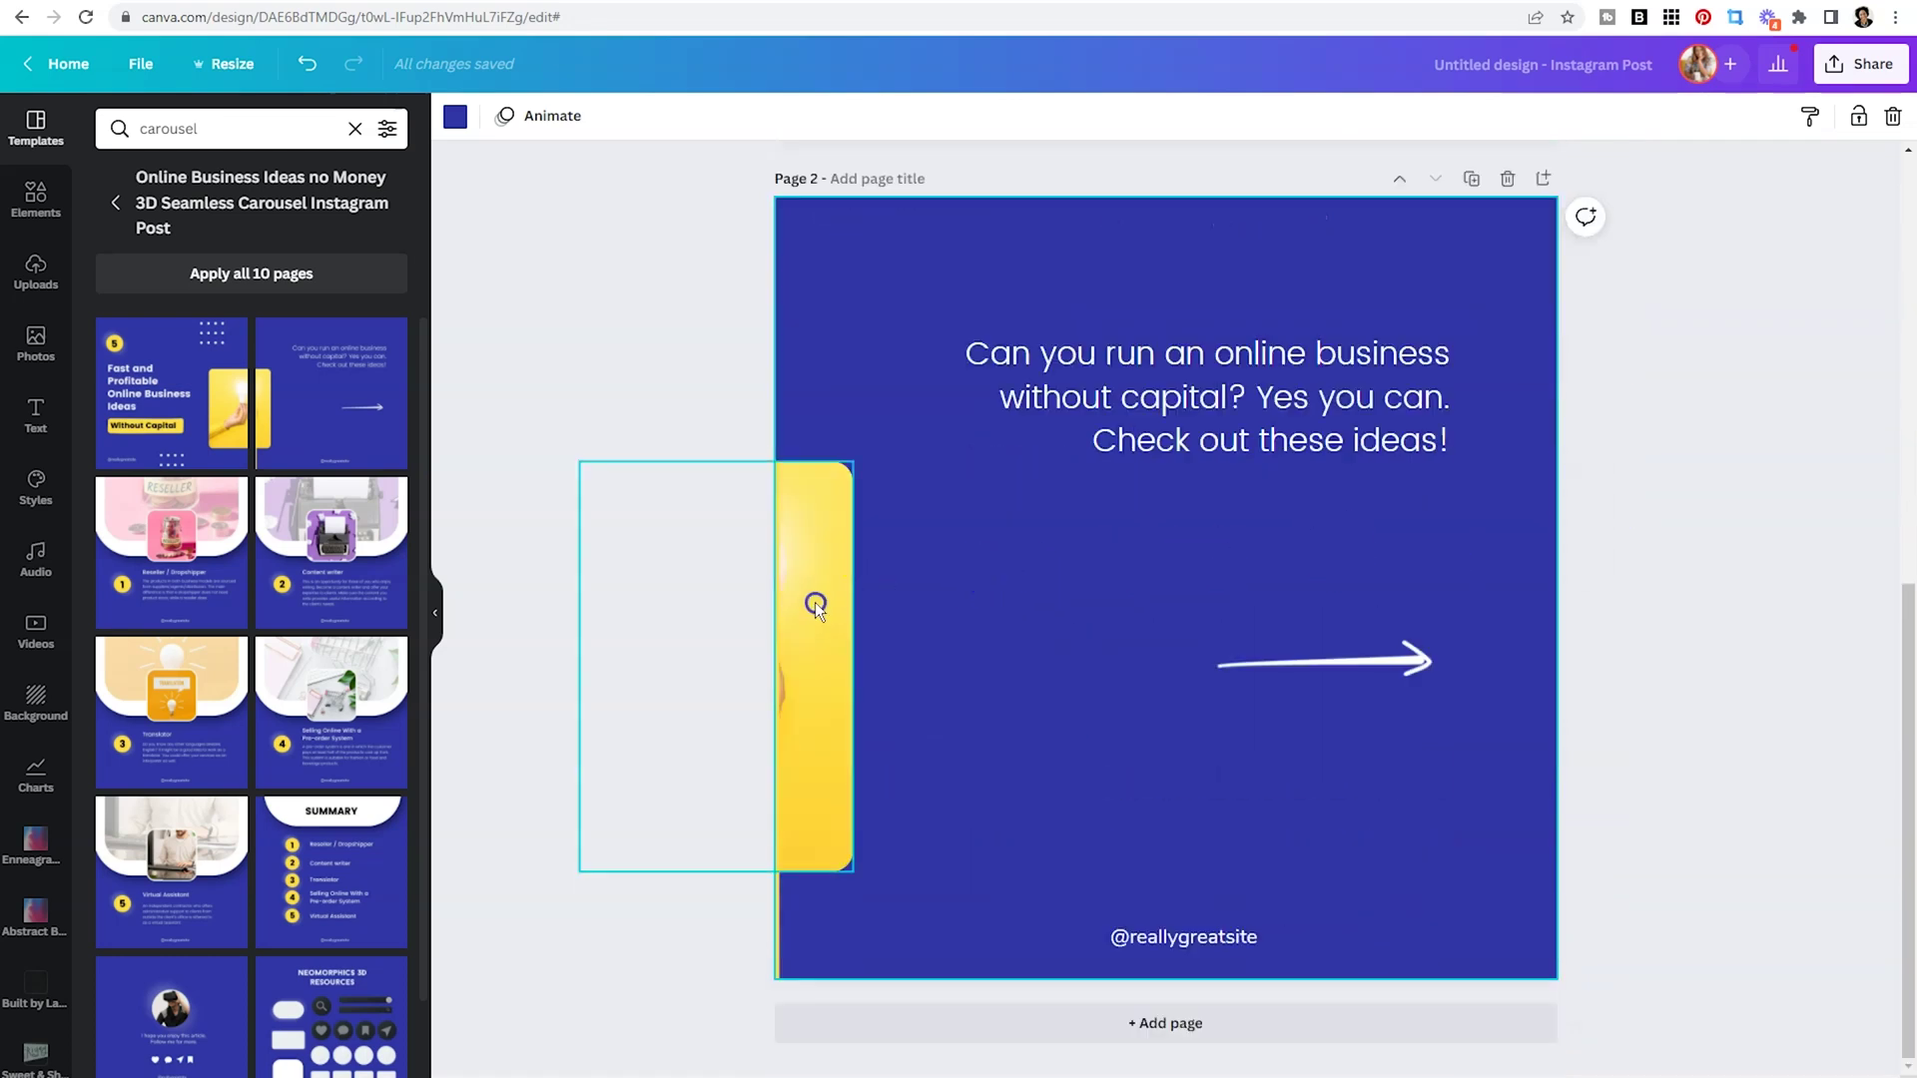
click(1249, 1017)
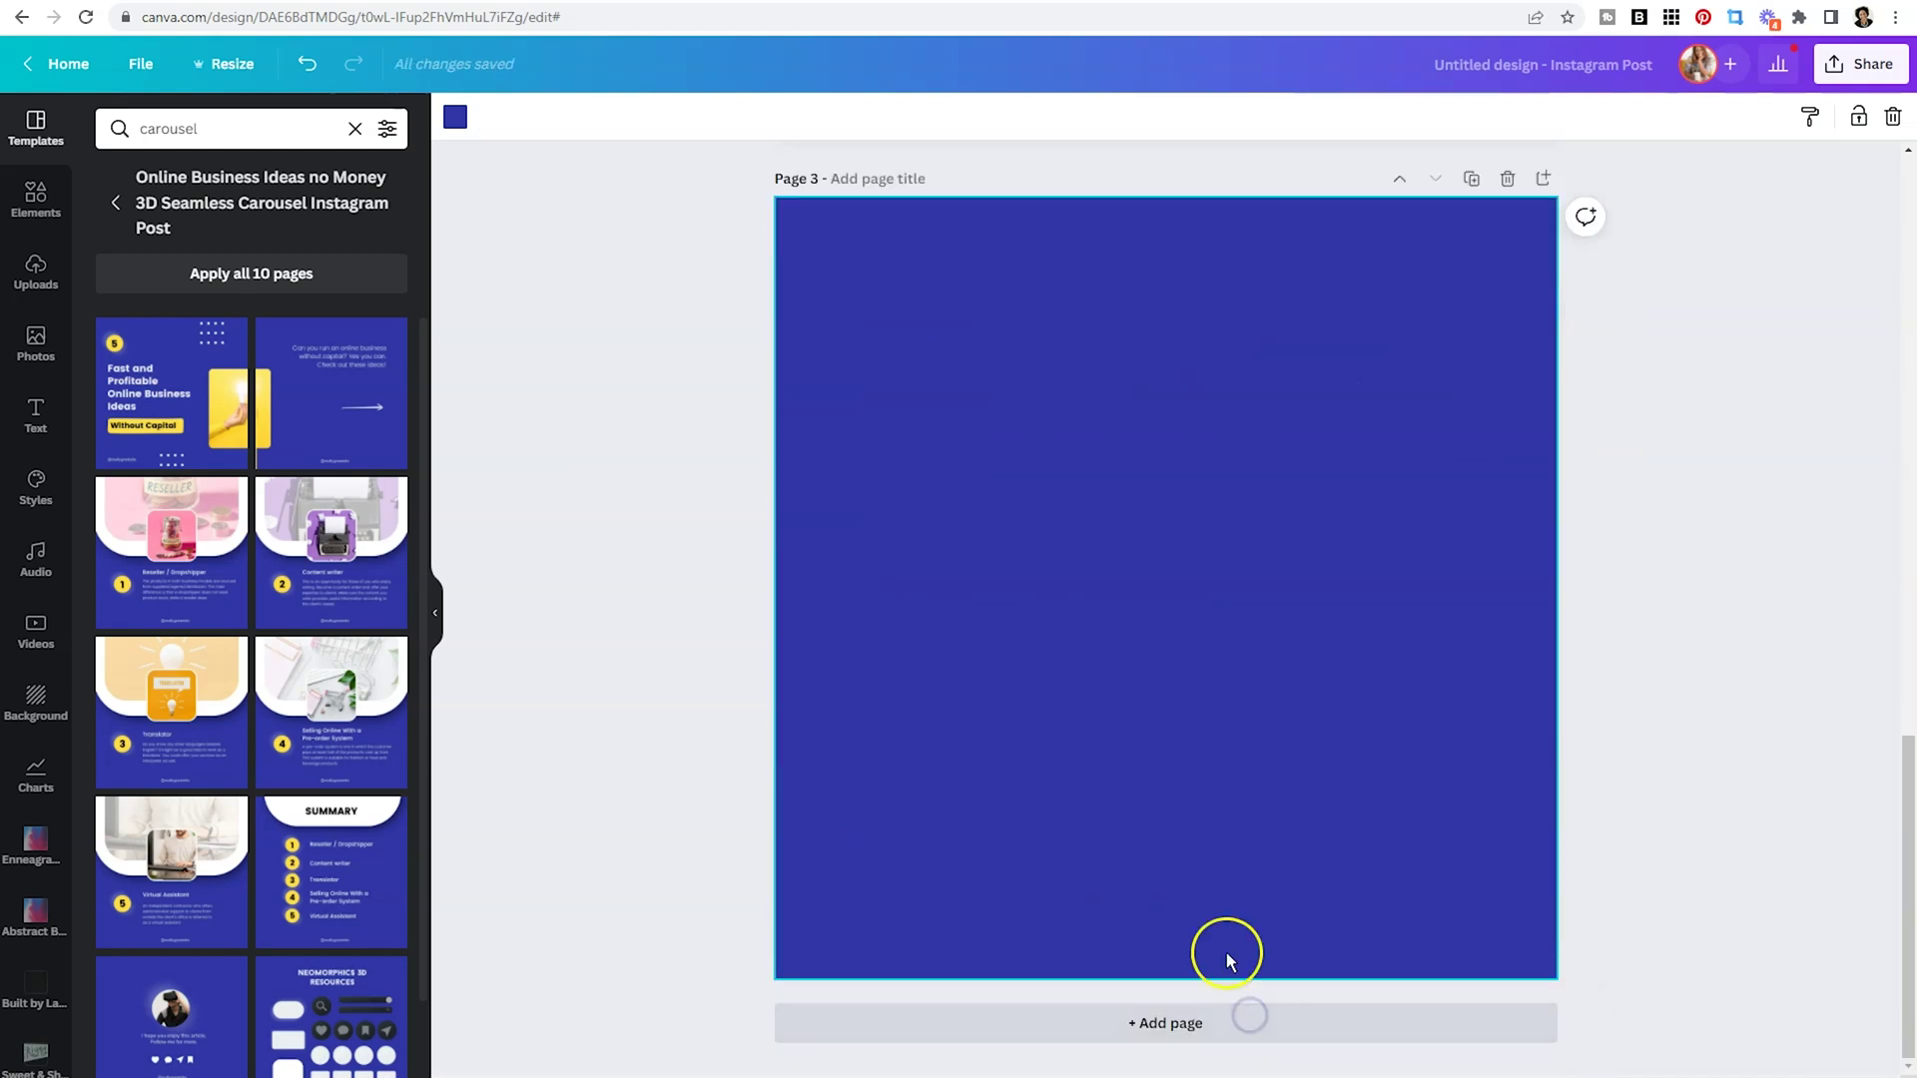
Search Elements for 'compute' and add the laptop illustration to Page 3.
click(31, 227)
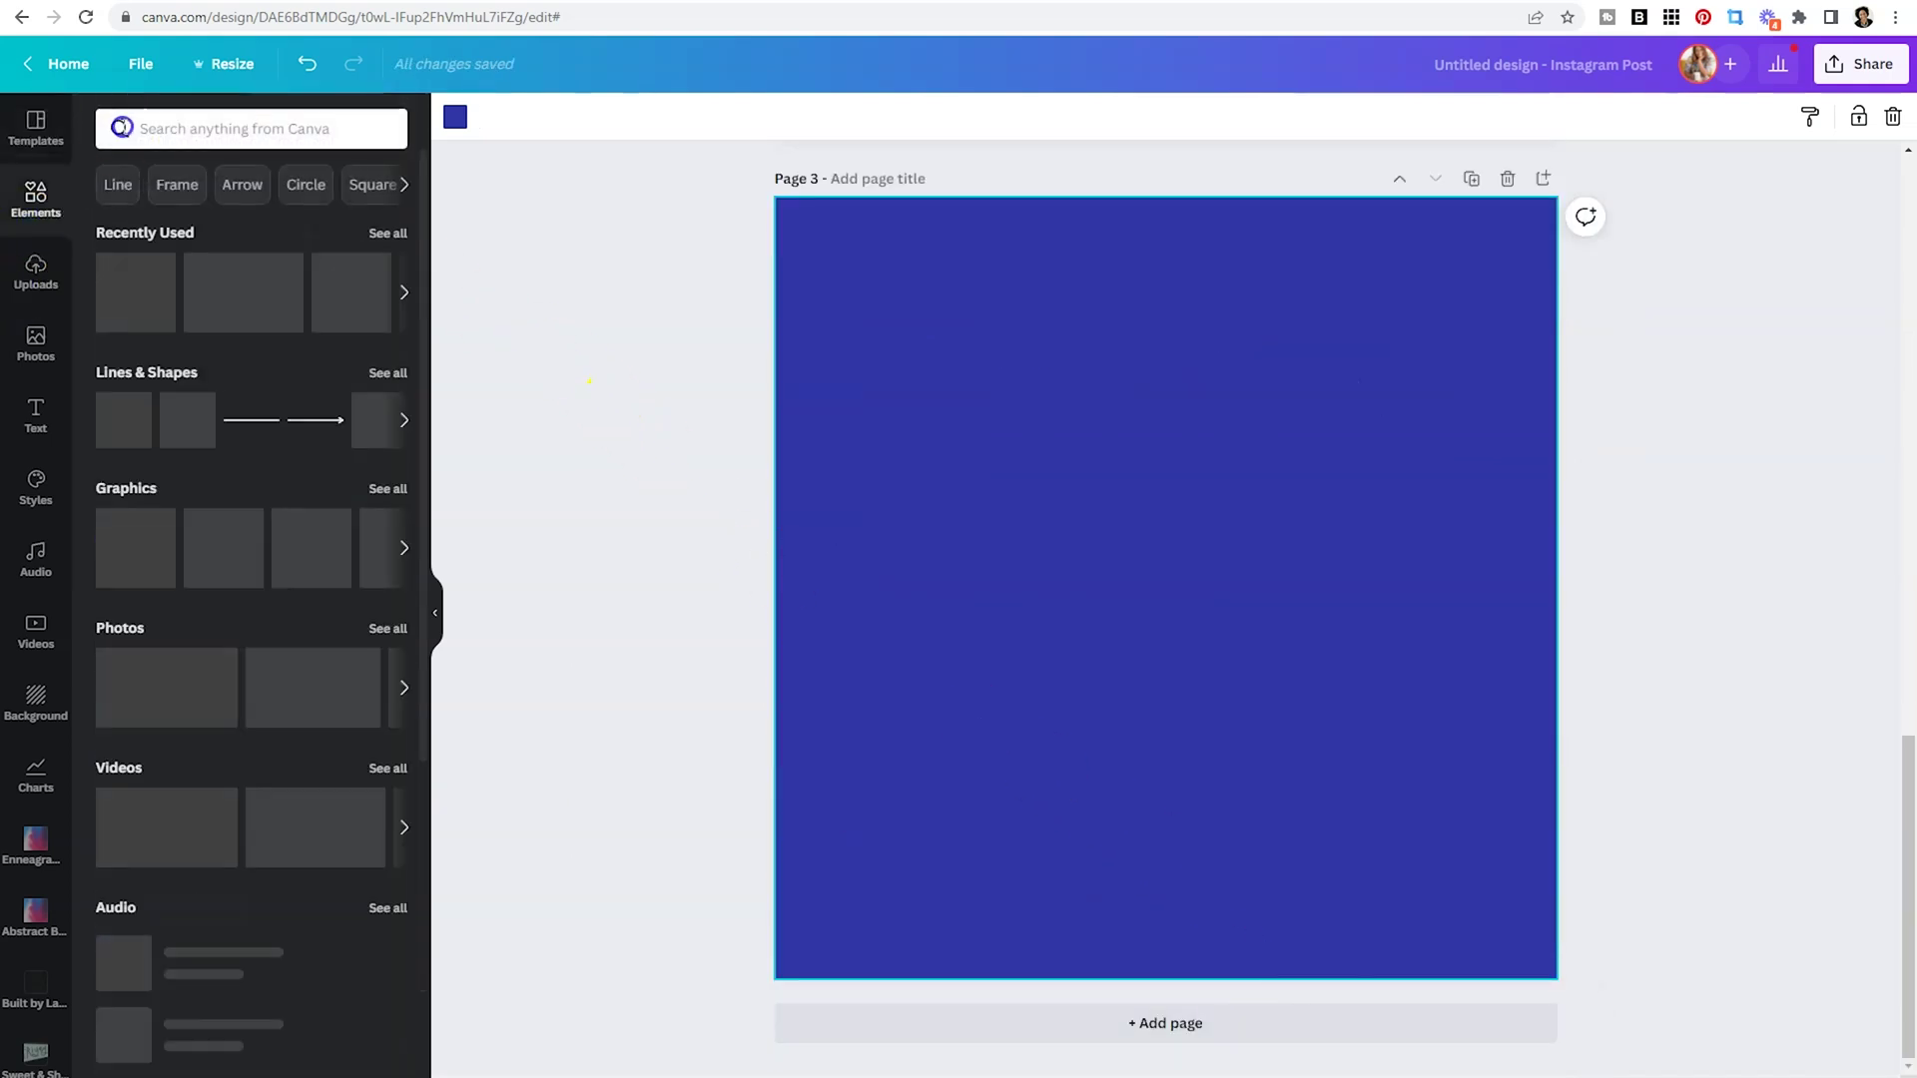
click(199, 136)
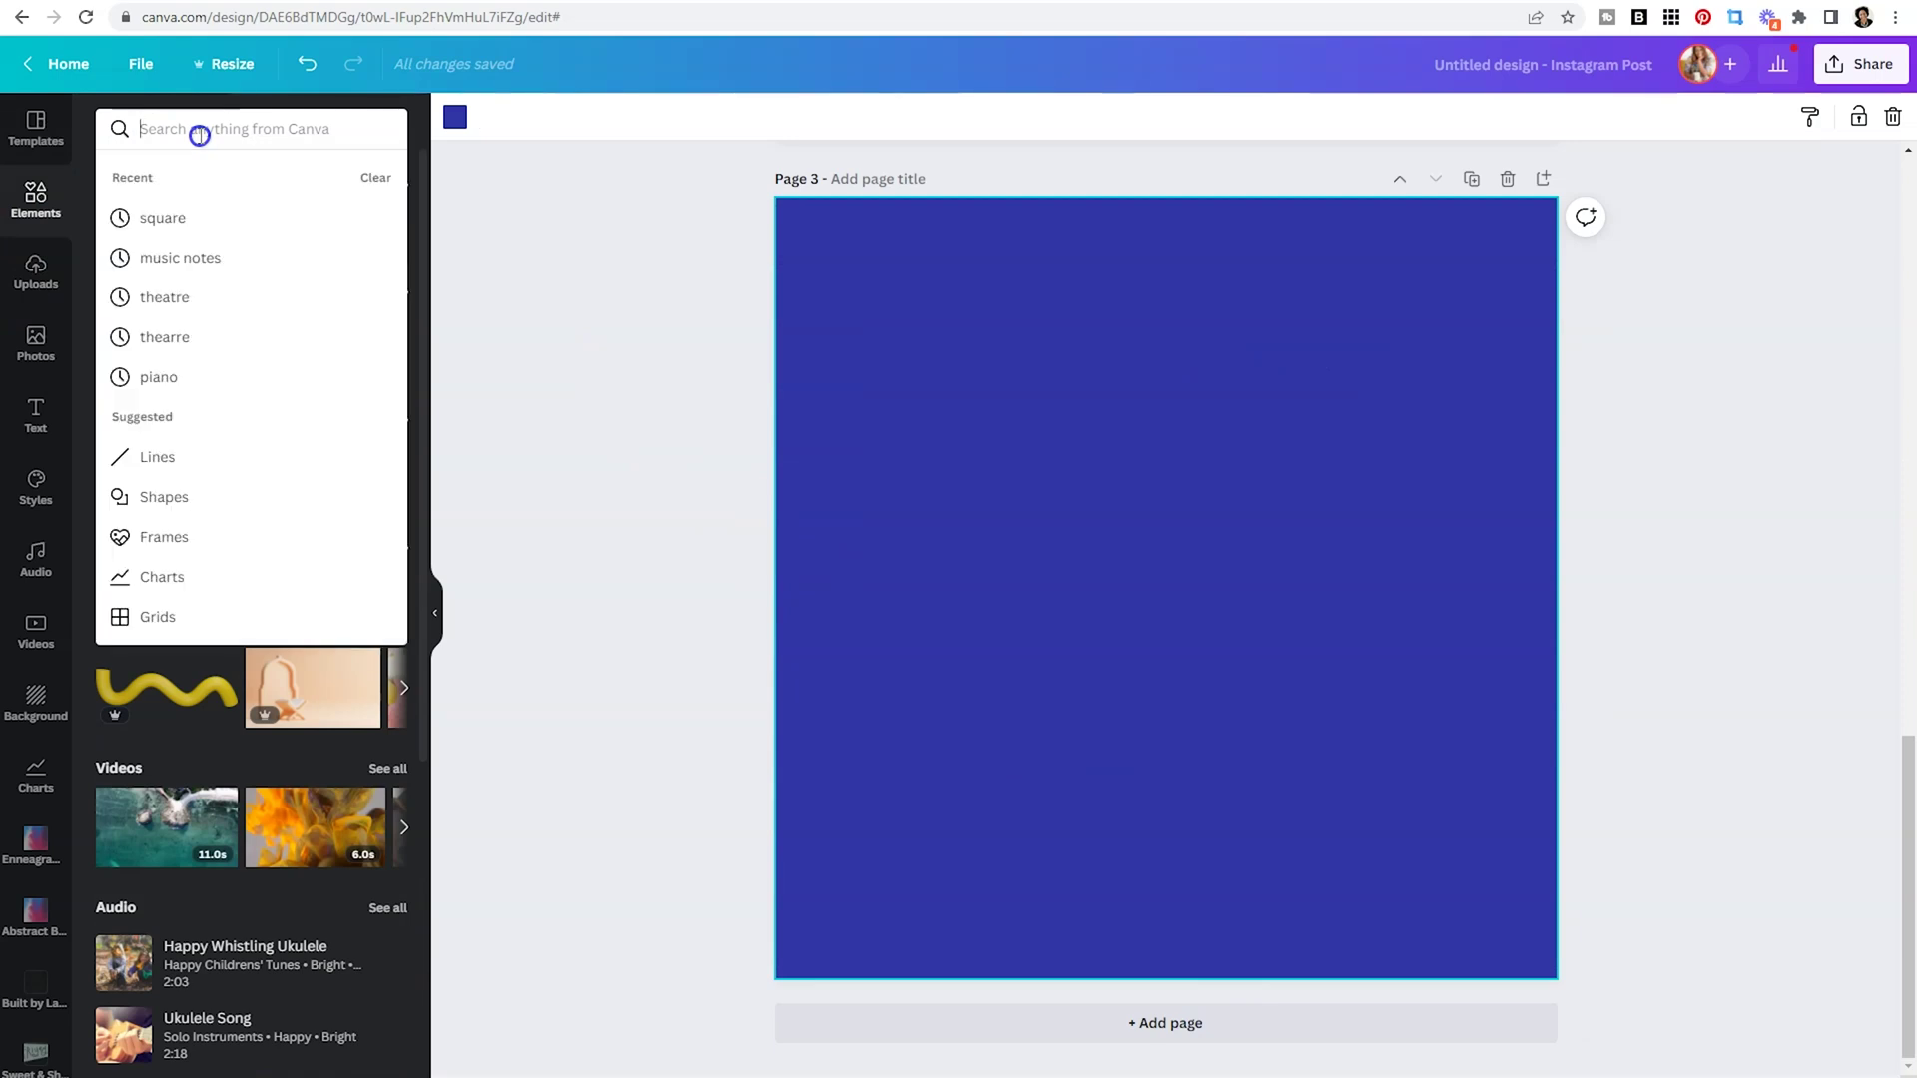
text(compute)
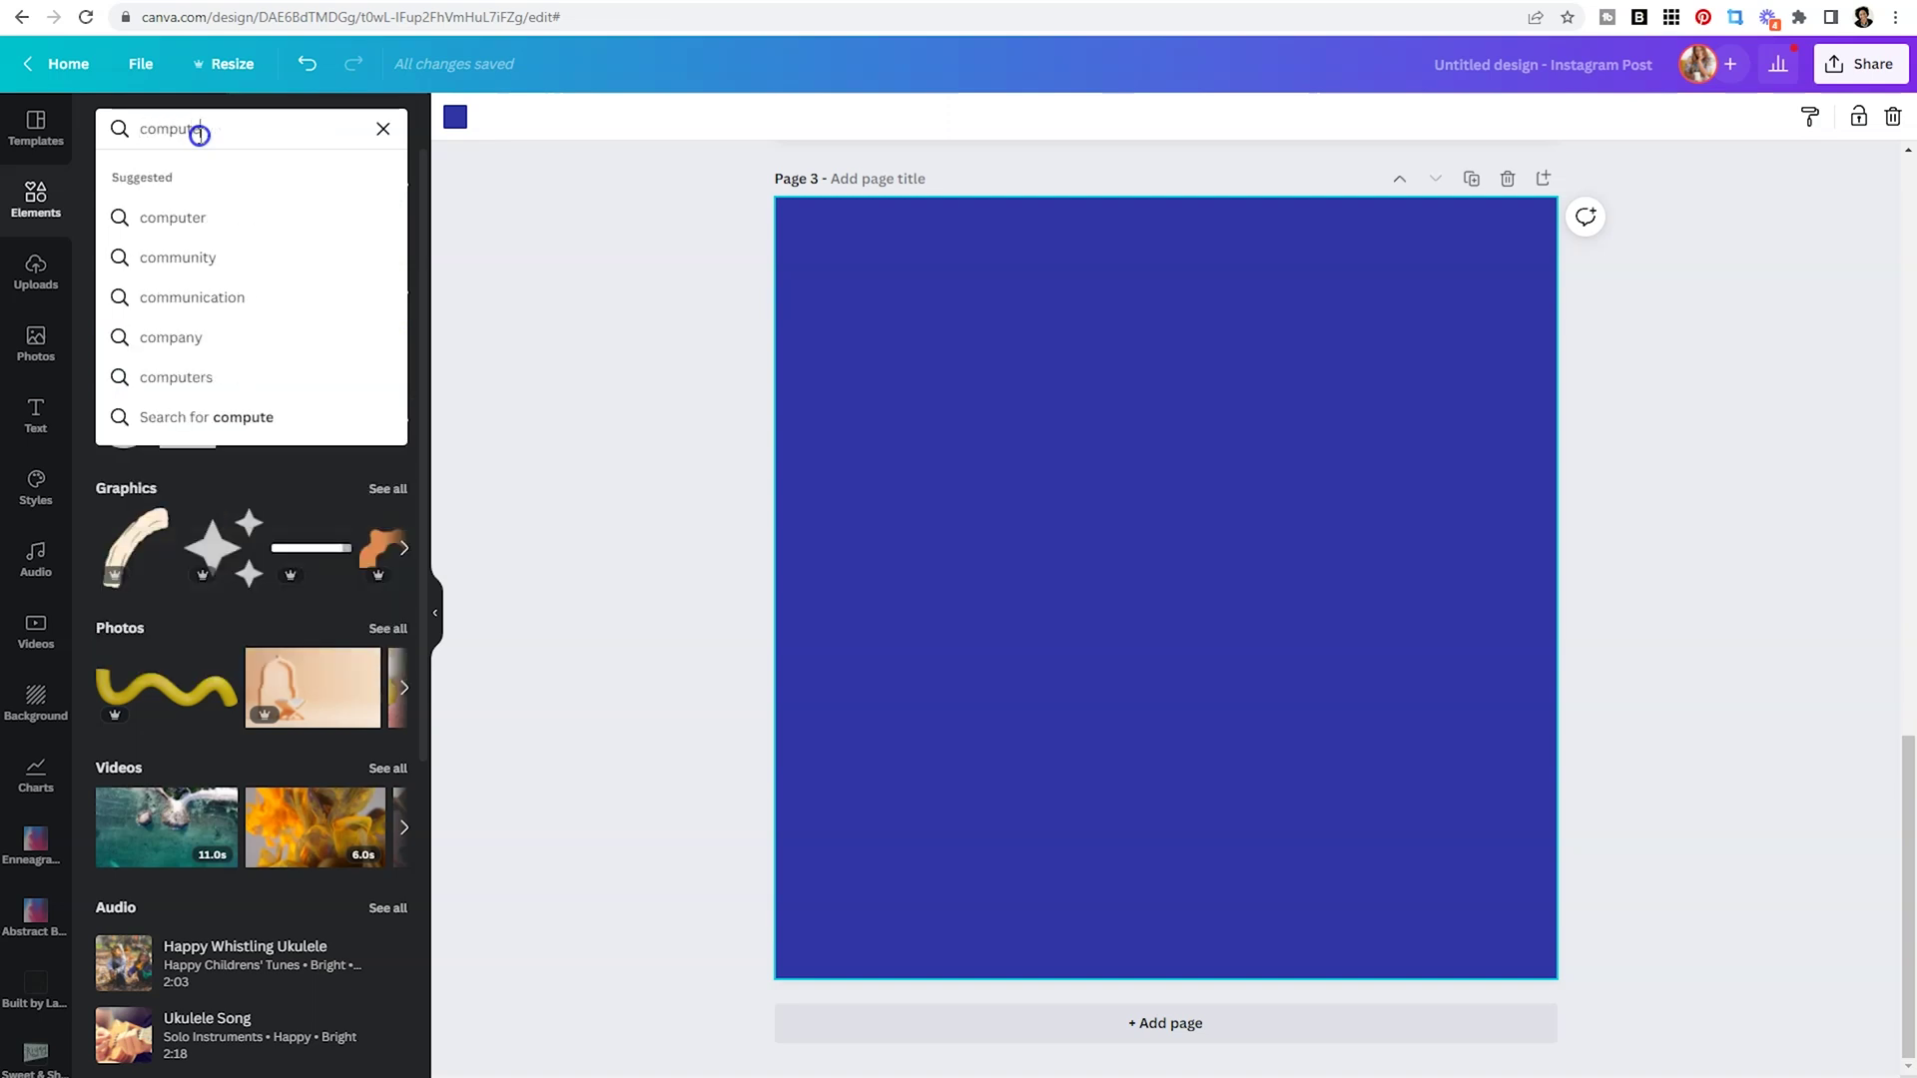
key(Return)
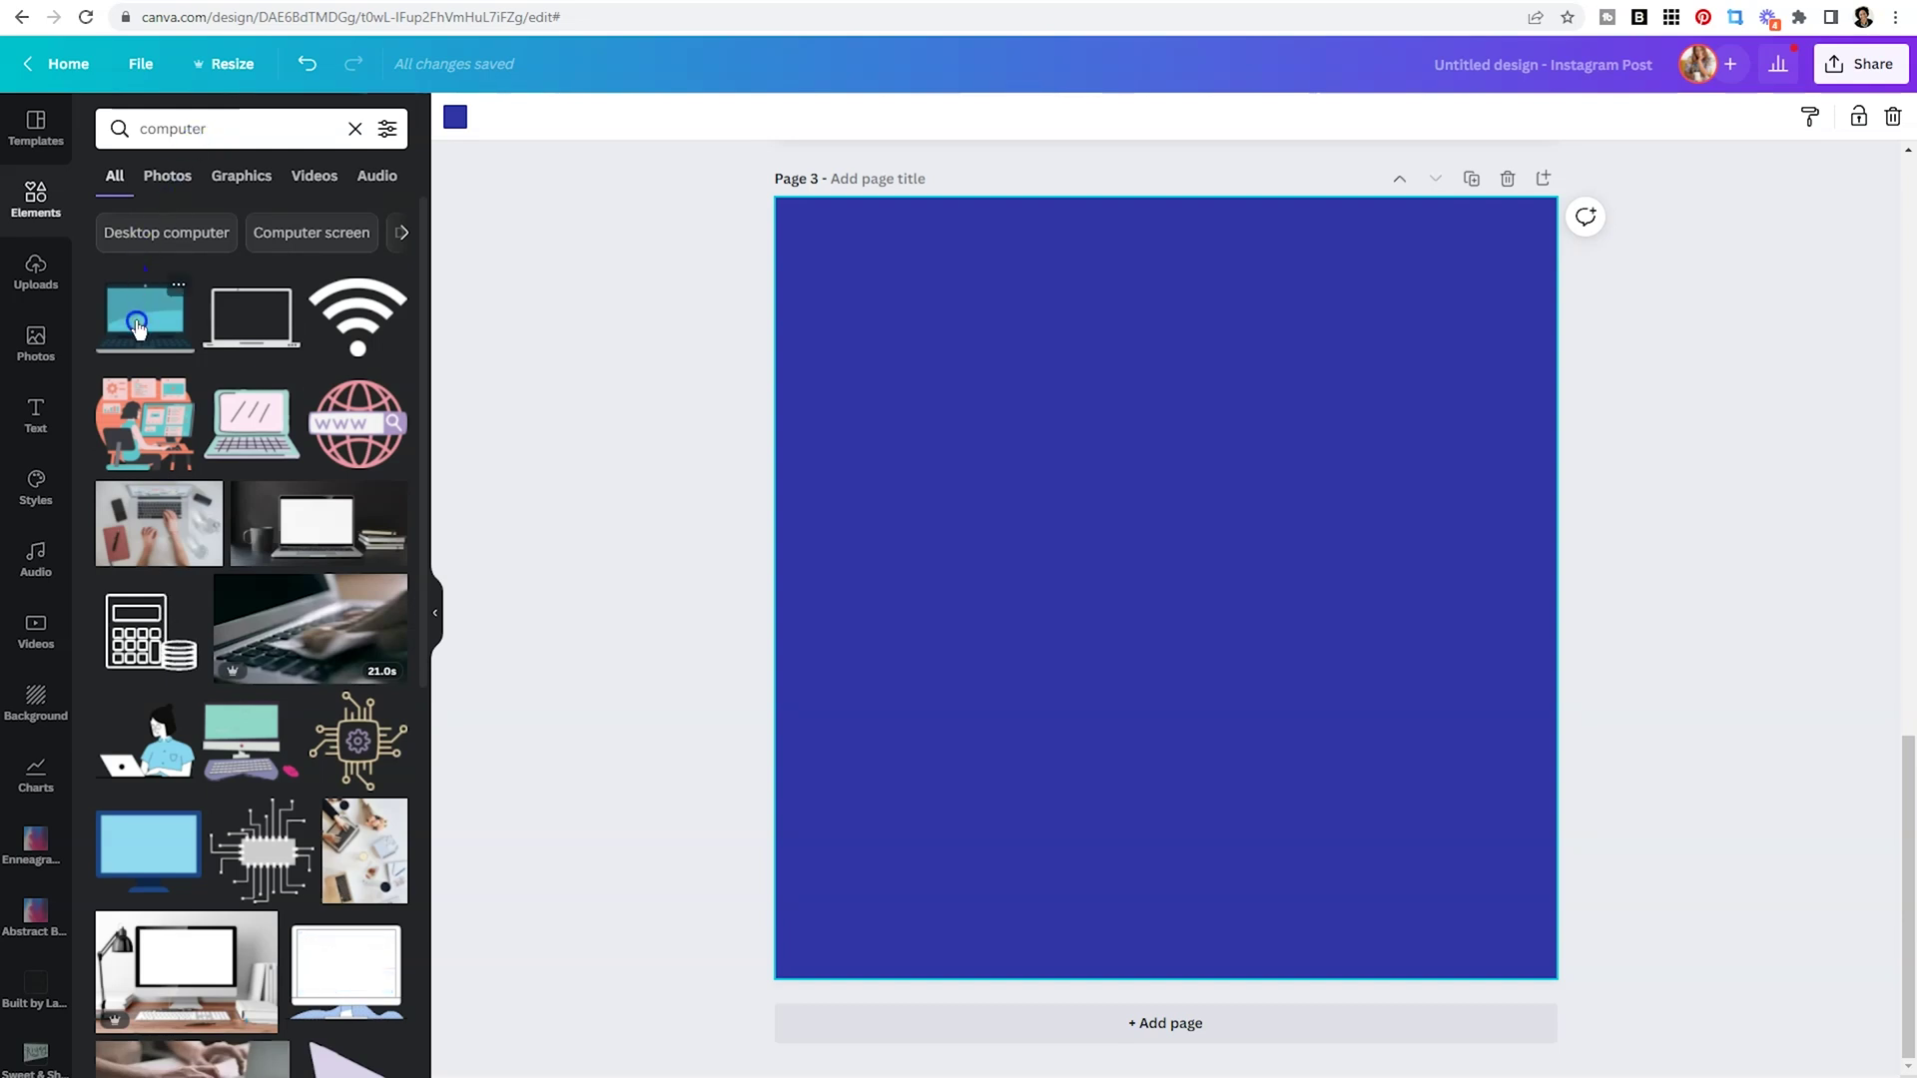
click(254, 421)
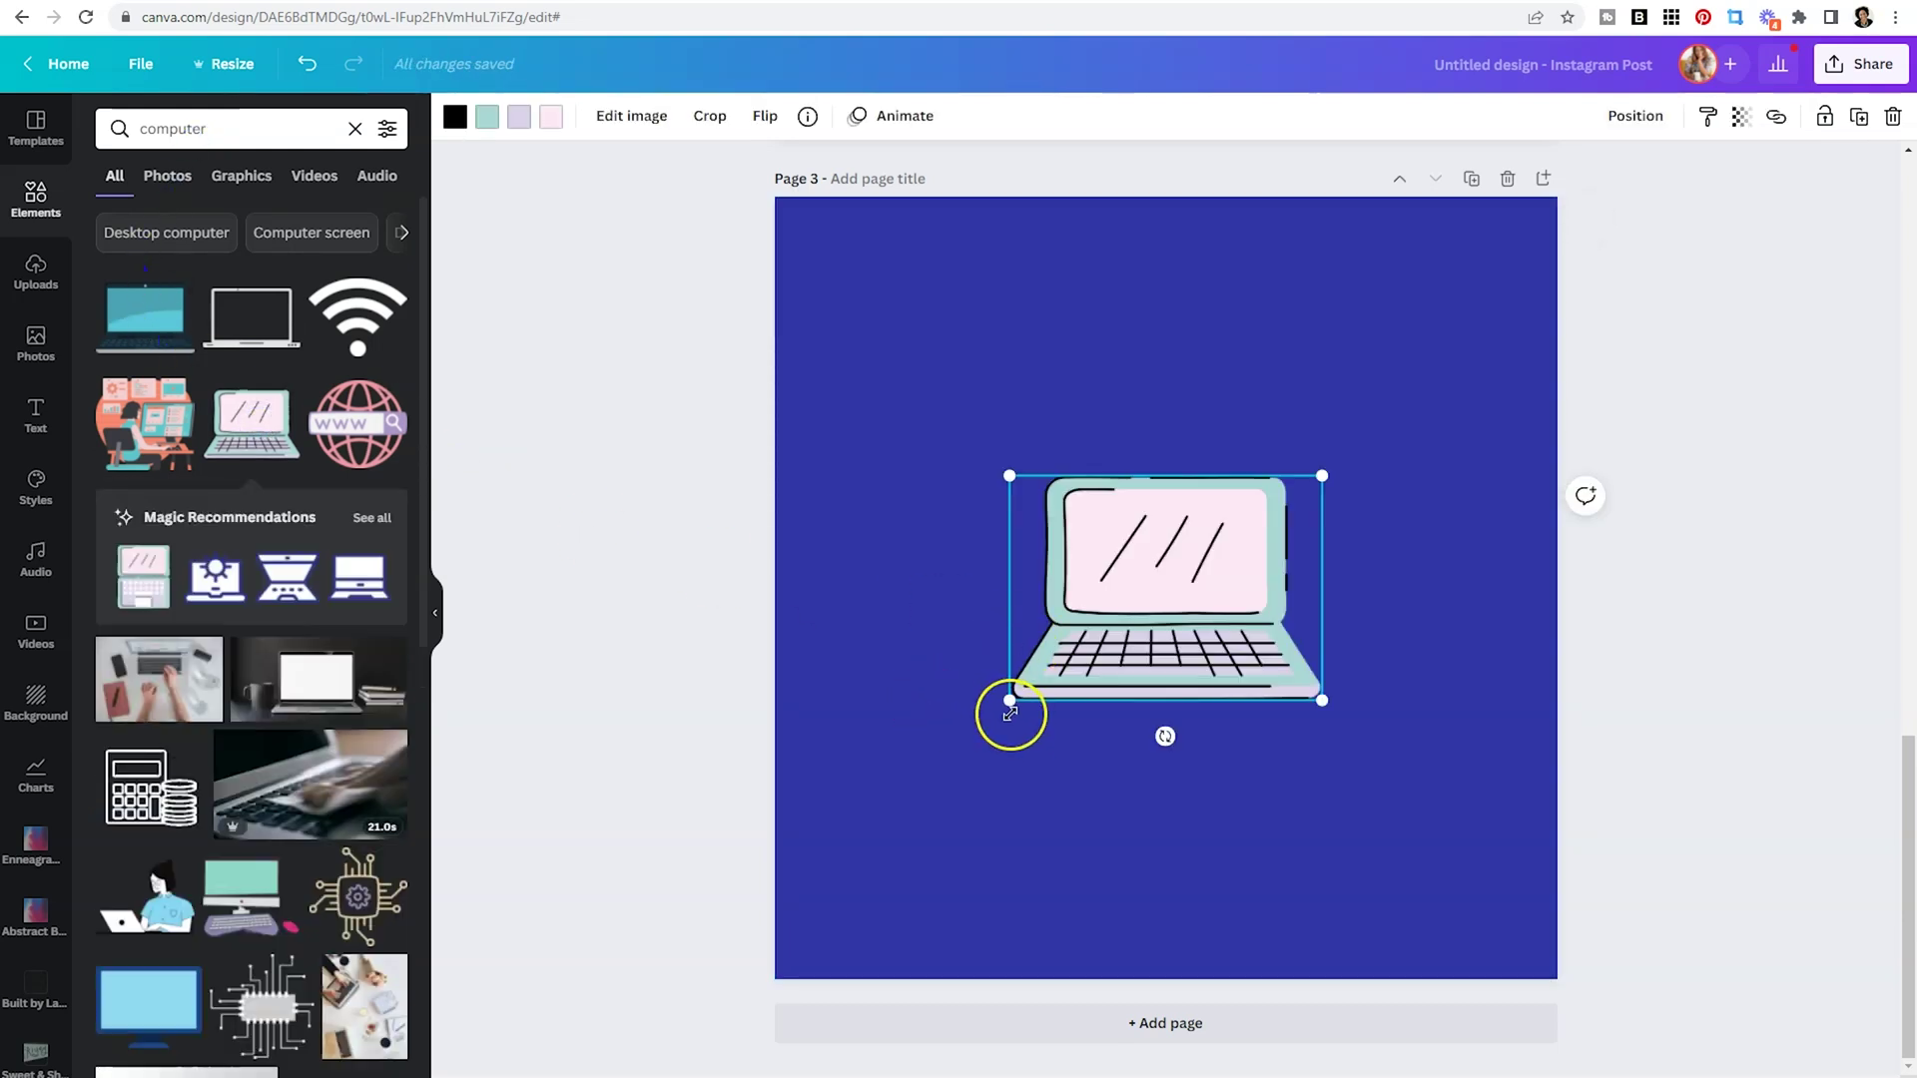
Enlarge the laptop and move it so it hangs half off the page's right edge.
drag(1010, 702, 843, 820)
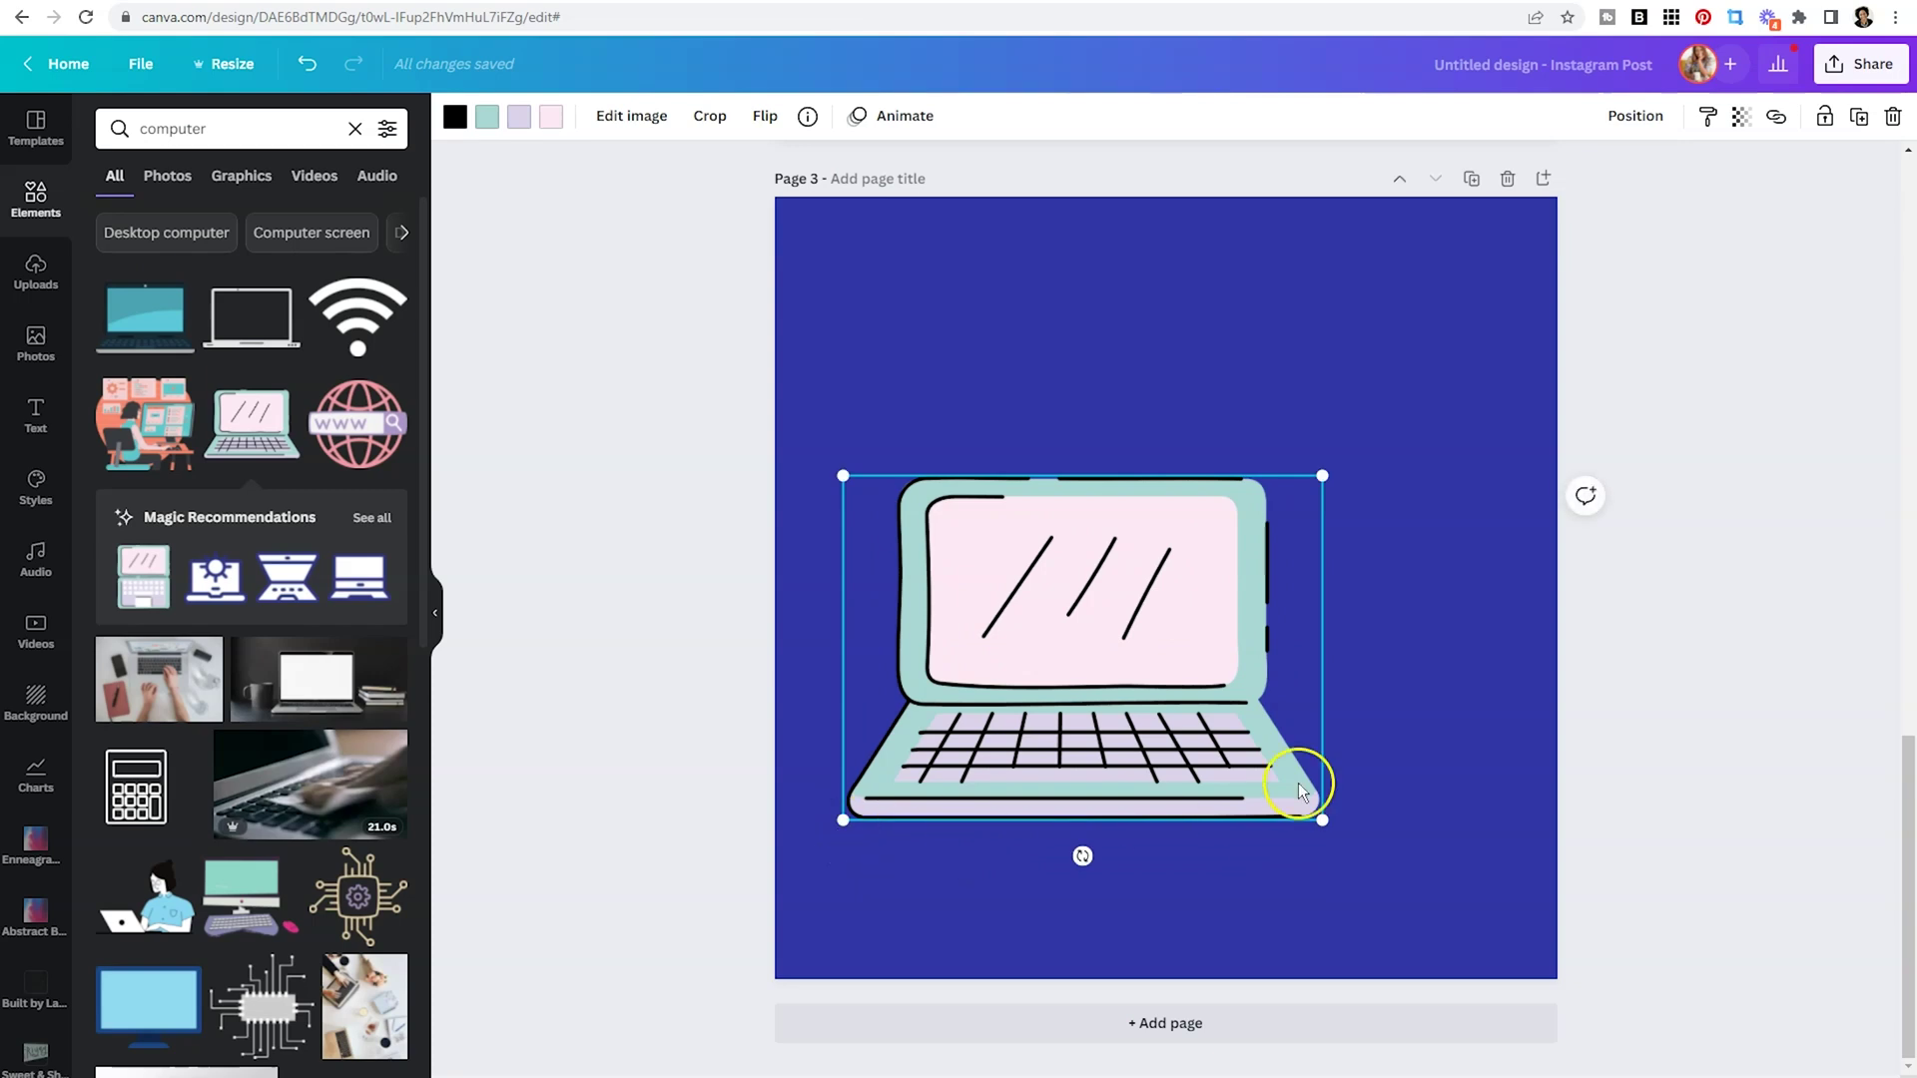
drag(1104, 578, 1357, 589)
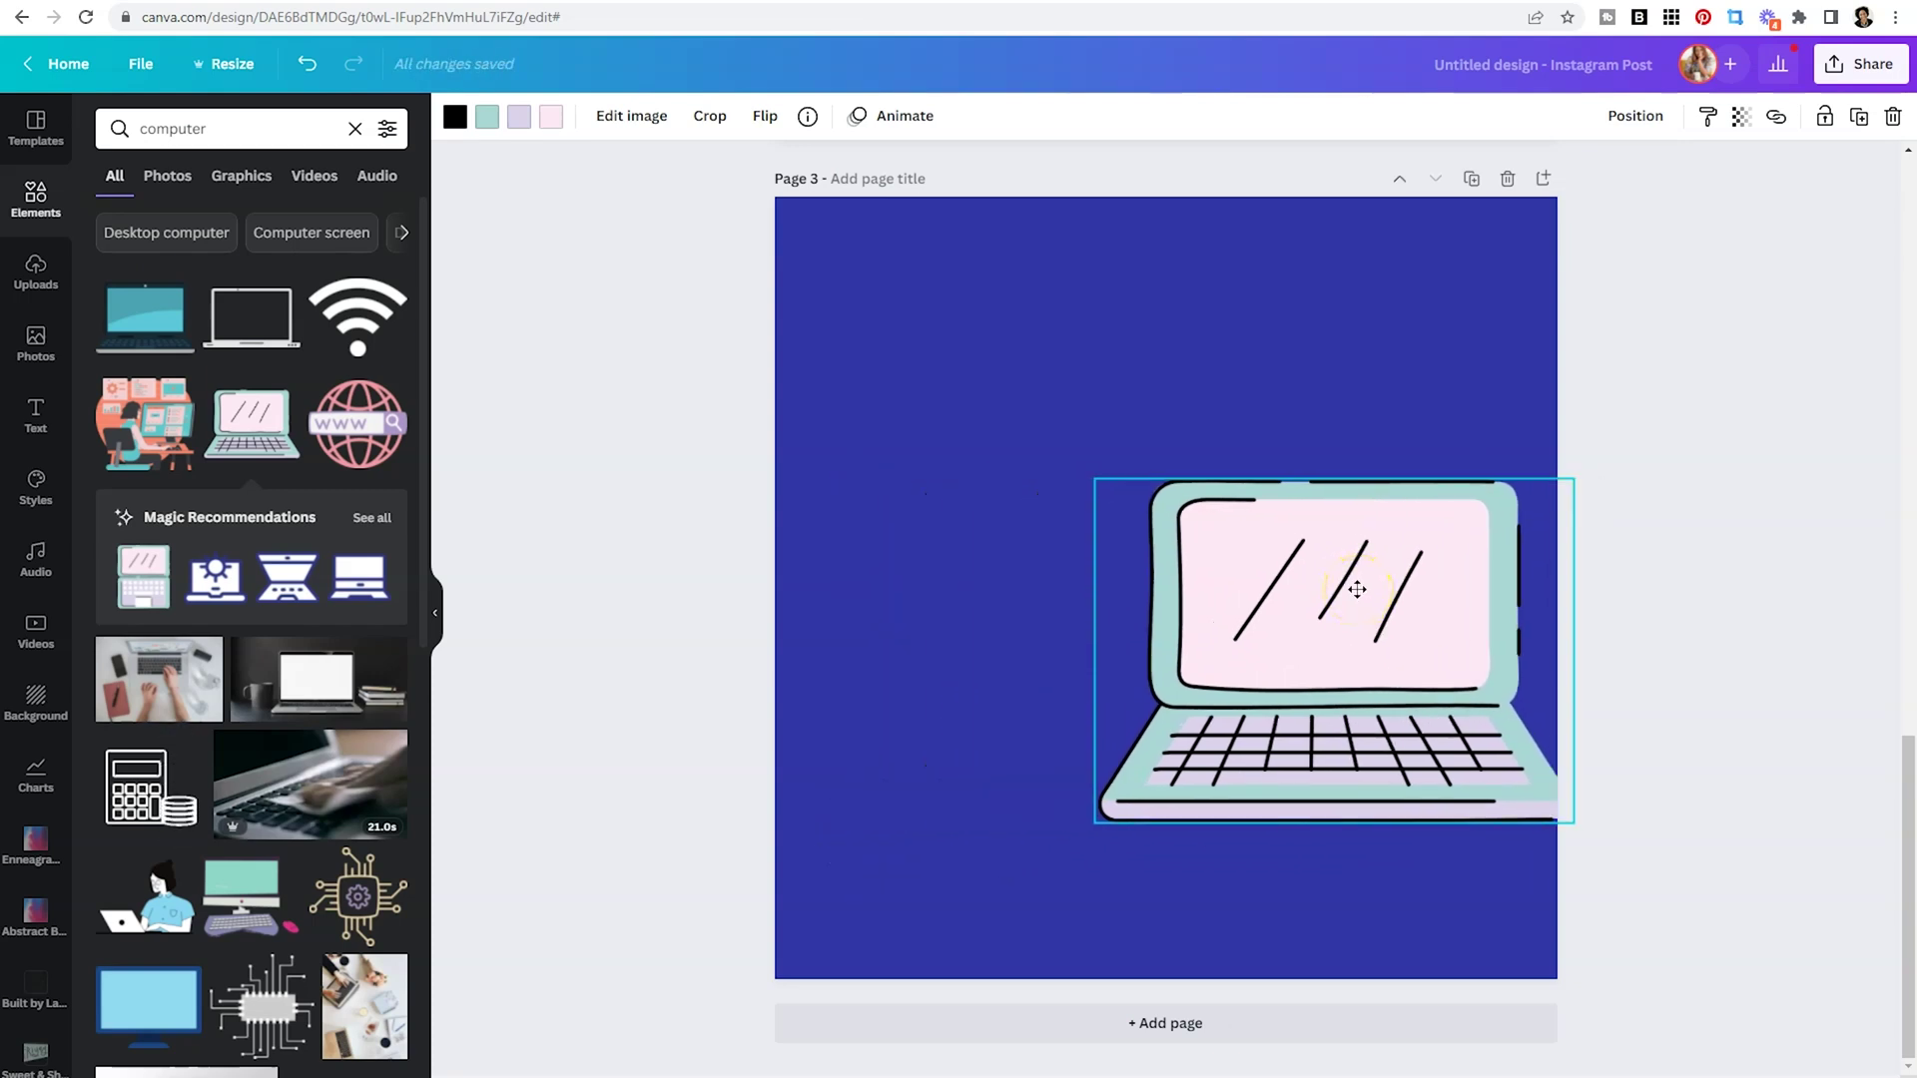
drag(1357, 589, 1602, 582)
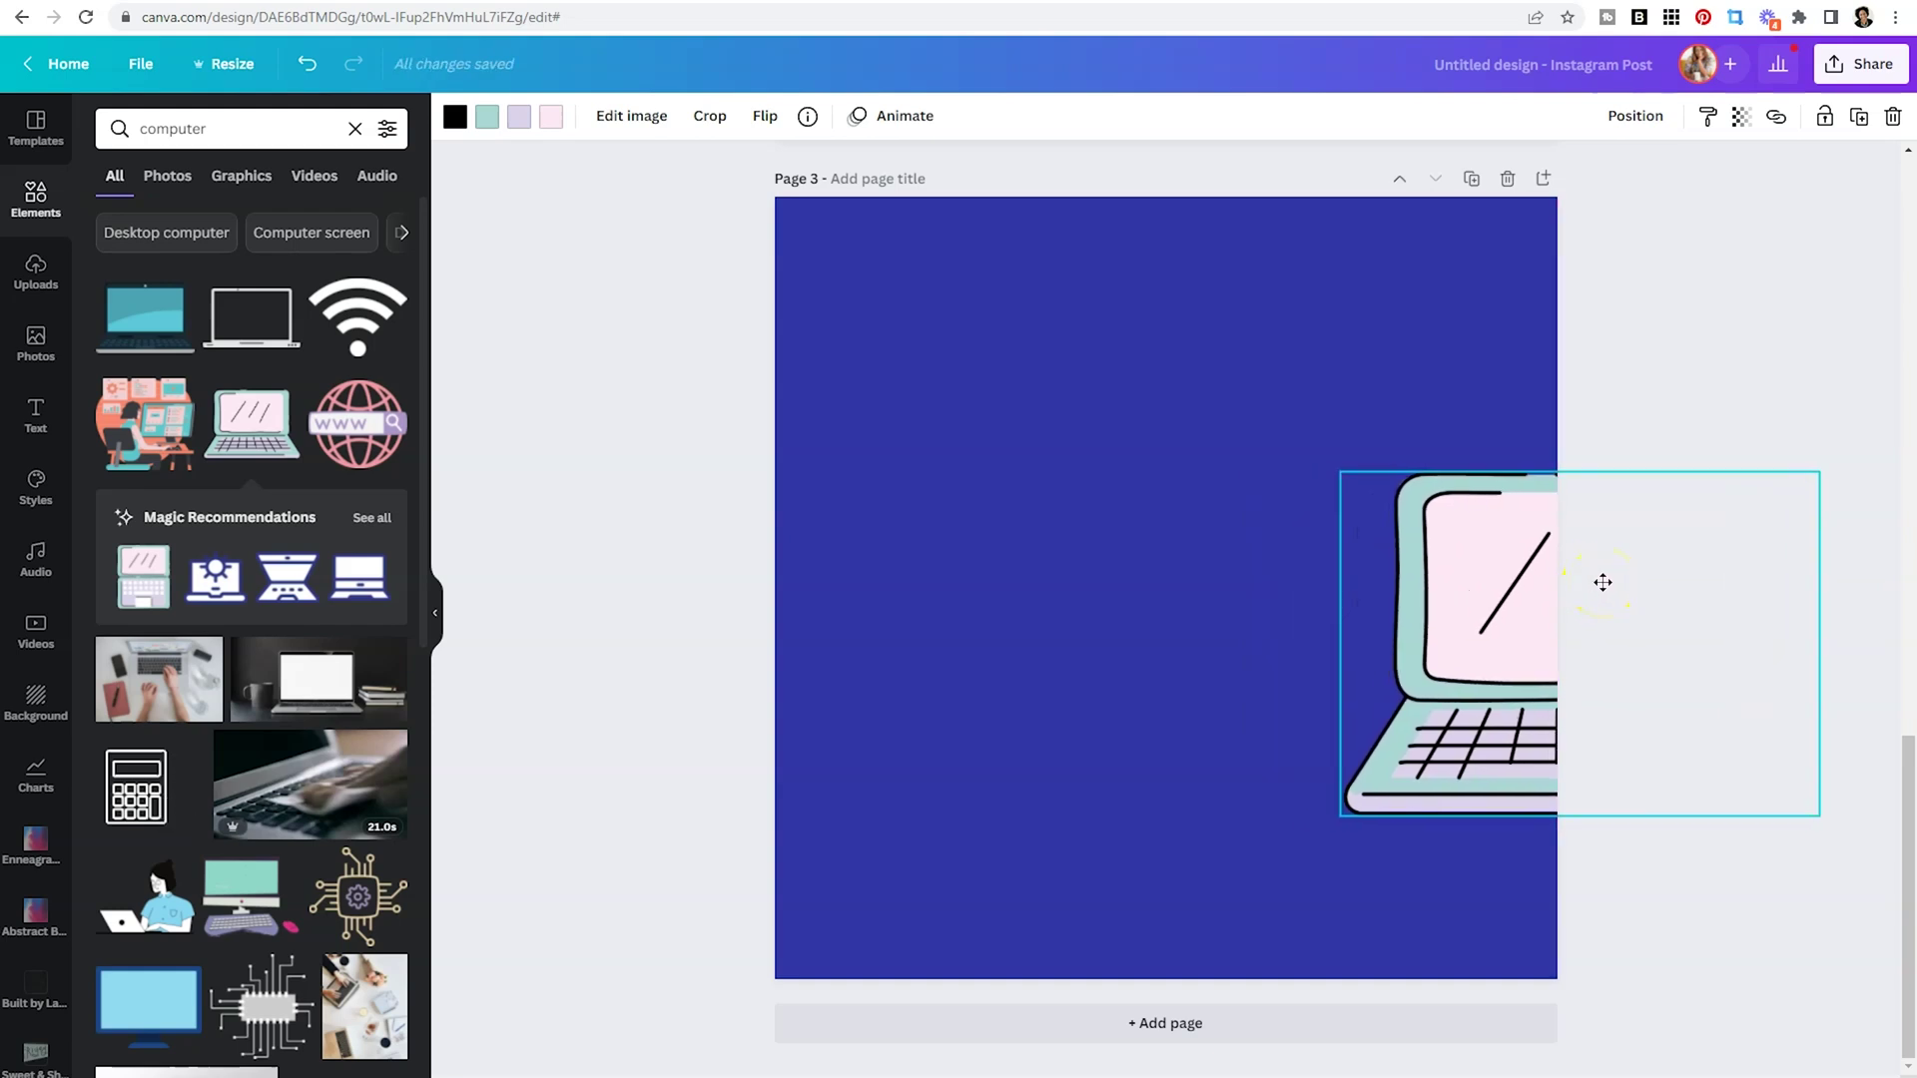
drag(1603, 582, 1605, 586)
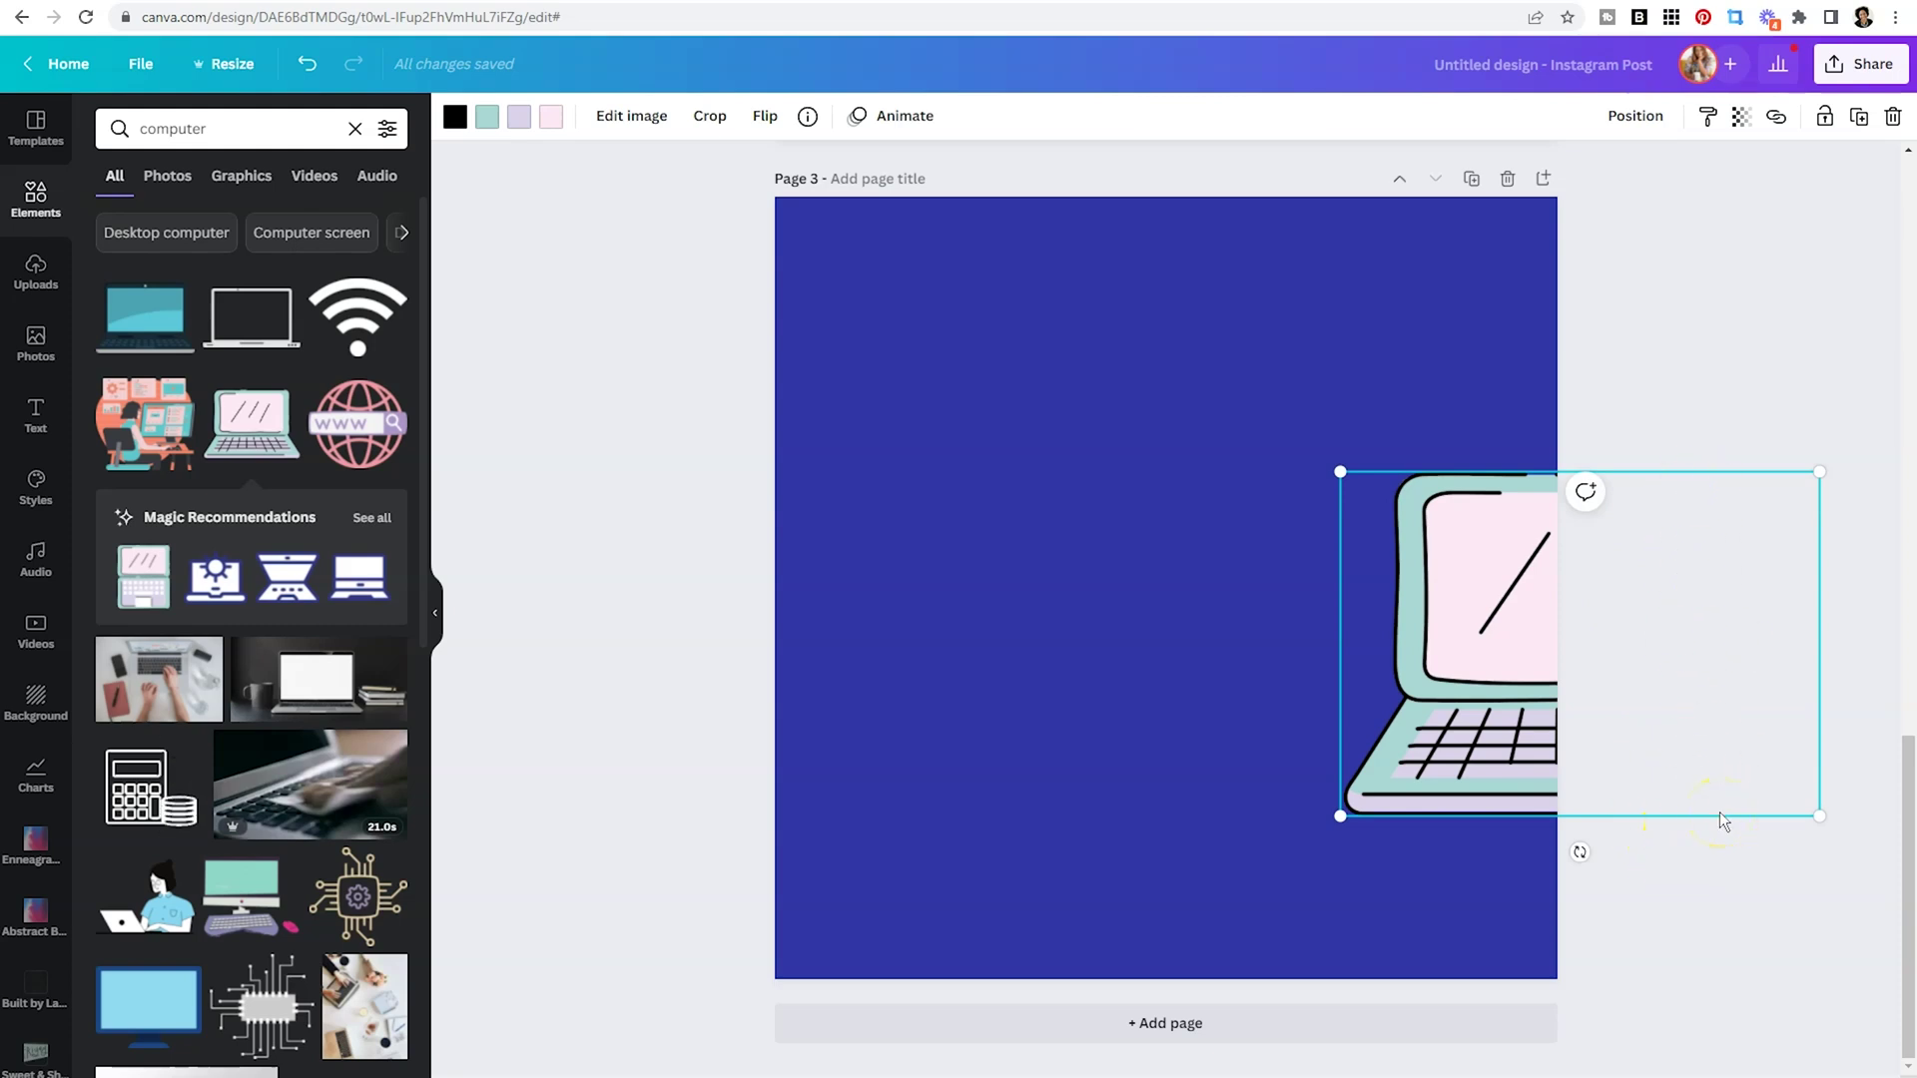
click(1725, 864)
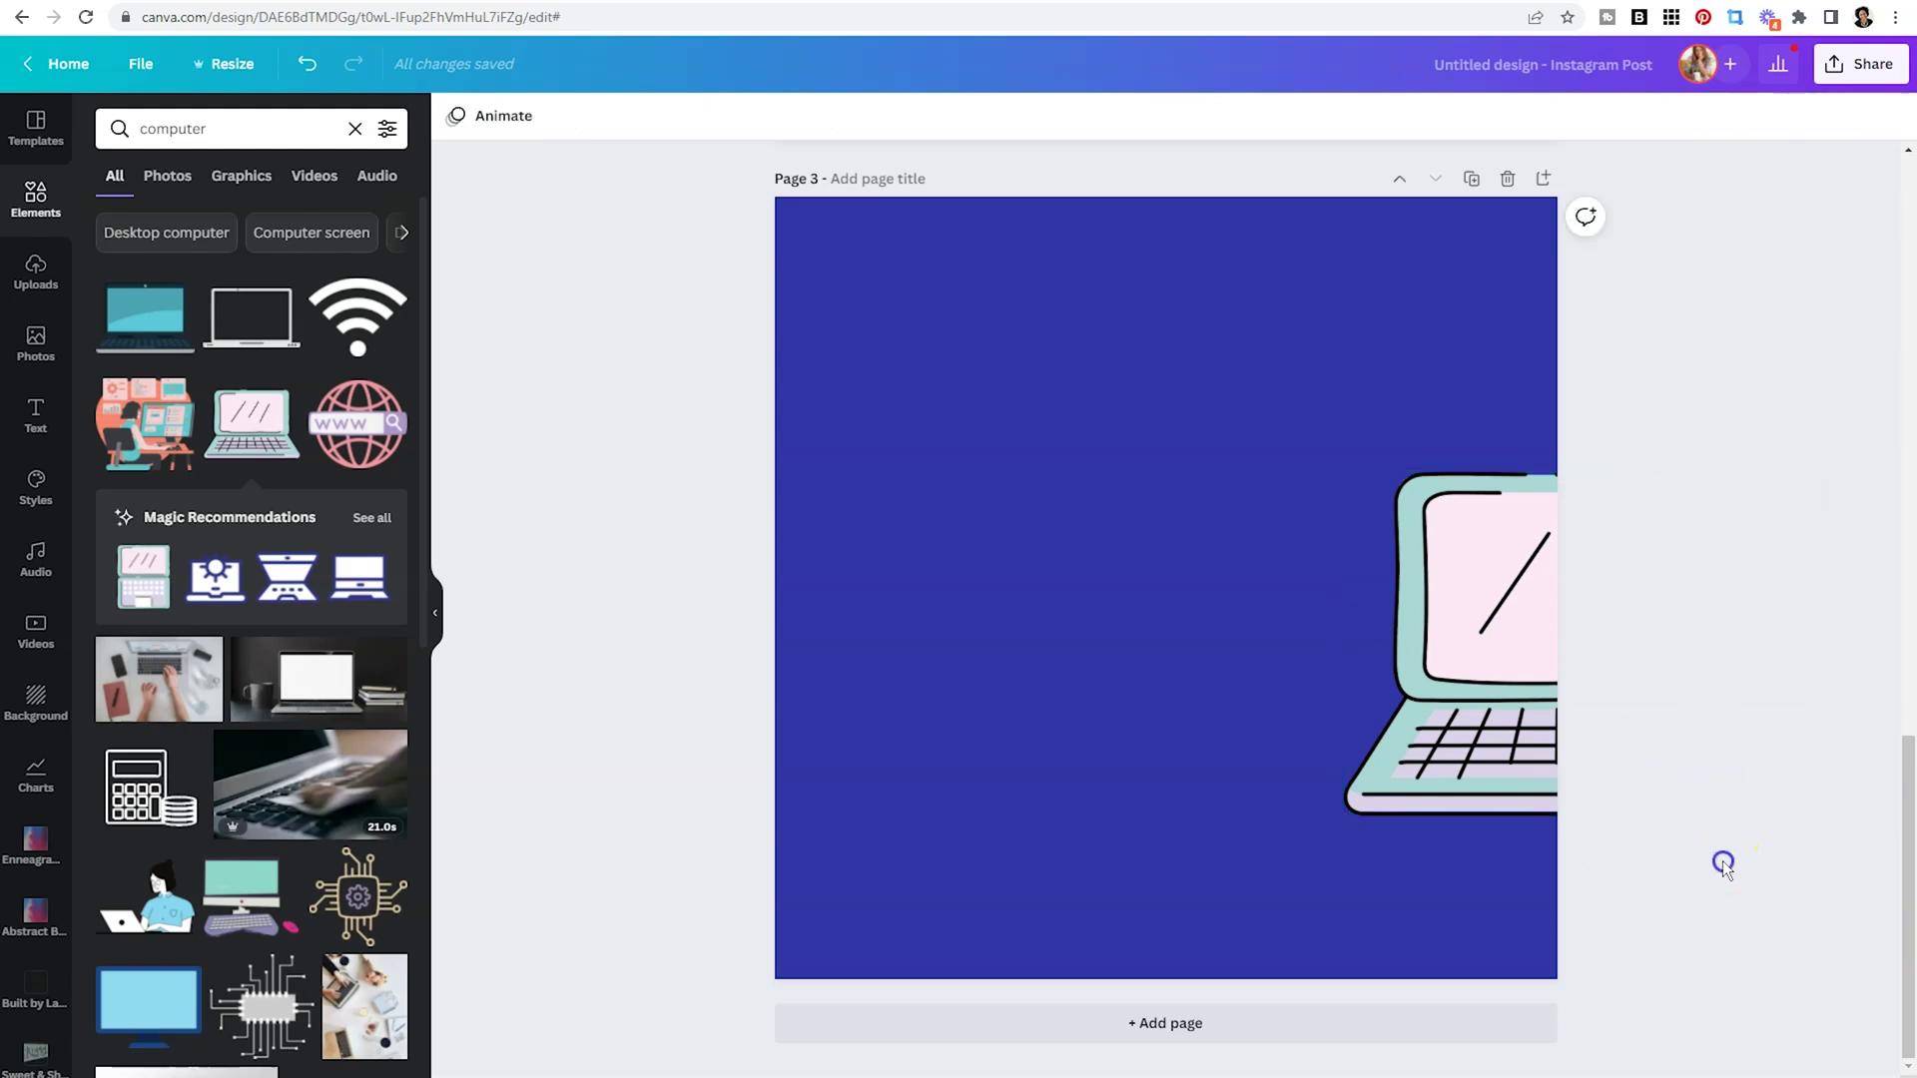
Duplicate Page 3 as Page 4, test dragging across it, then delete the duplicate.
click(1474, 178)
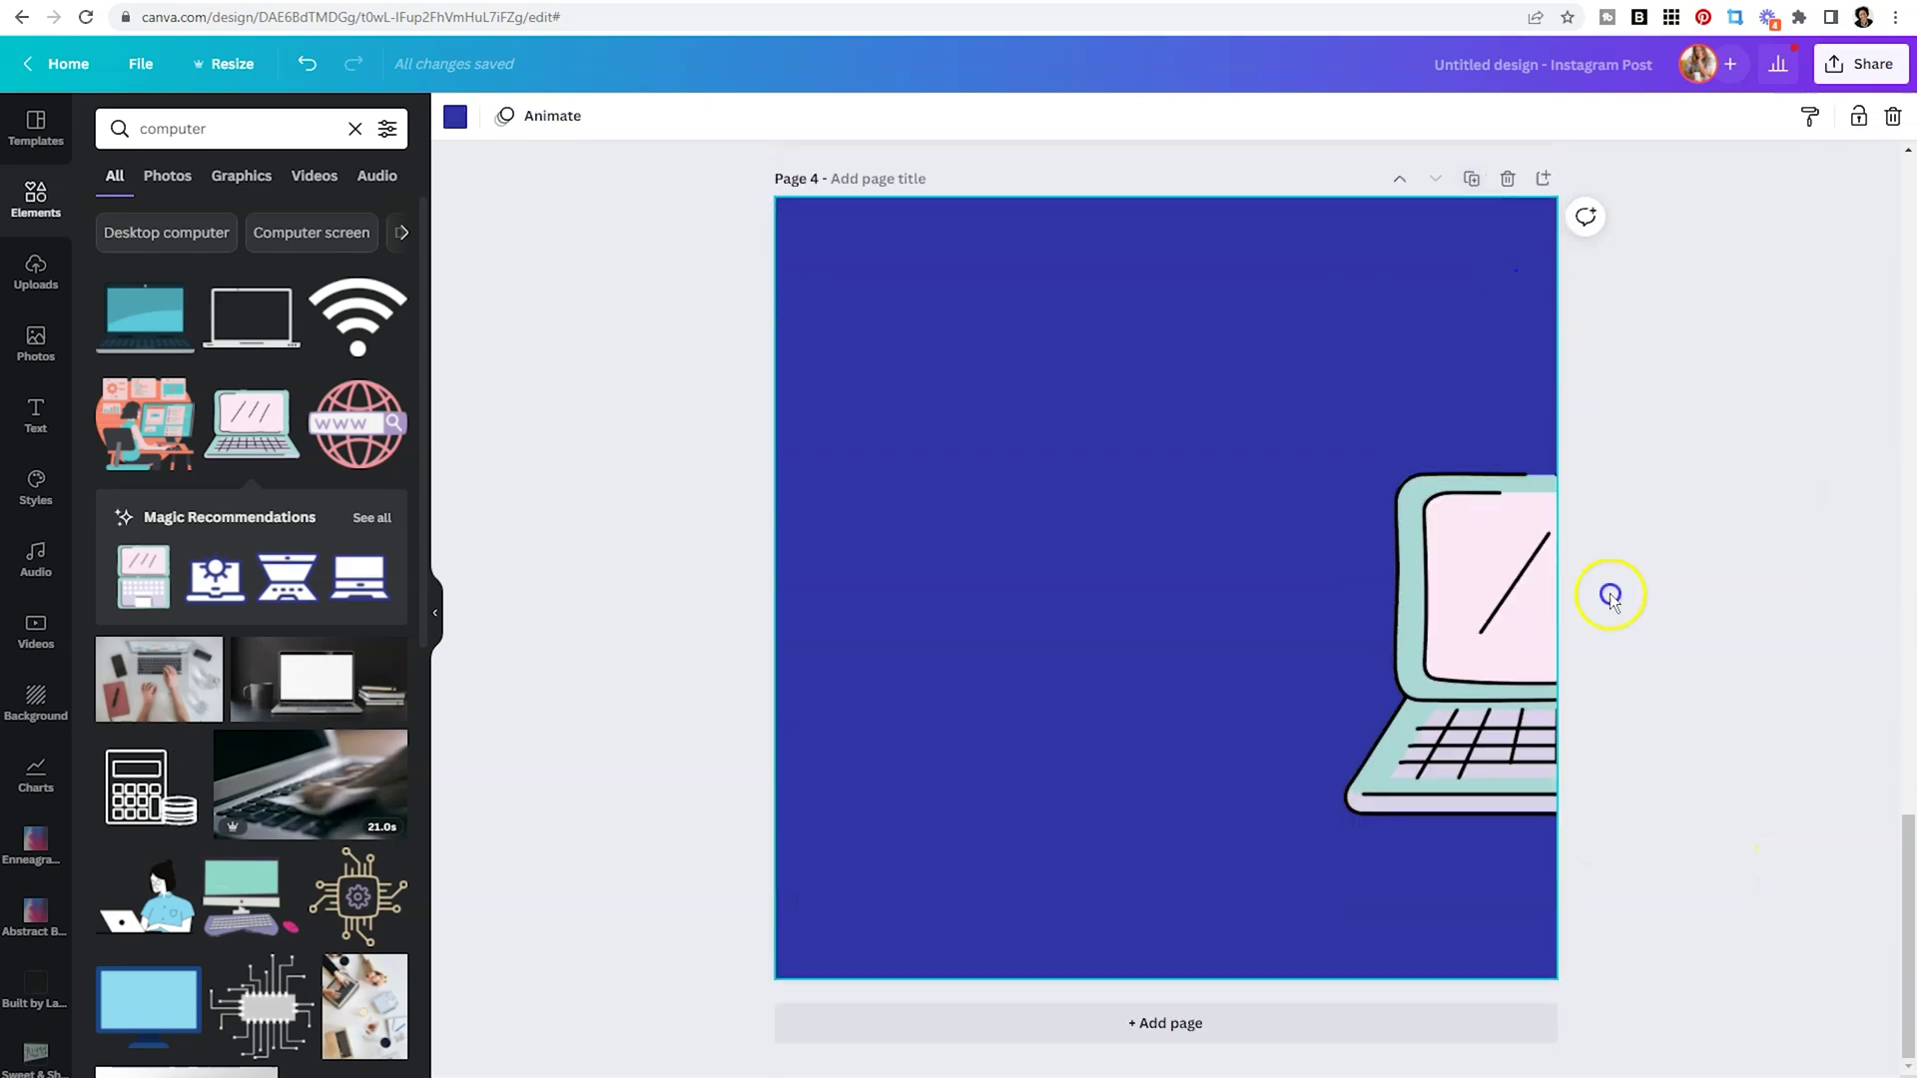
scroll(1637, 719, up, 5)
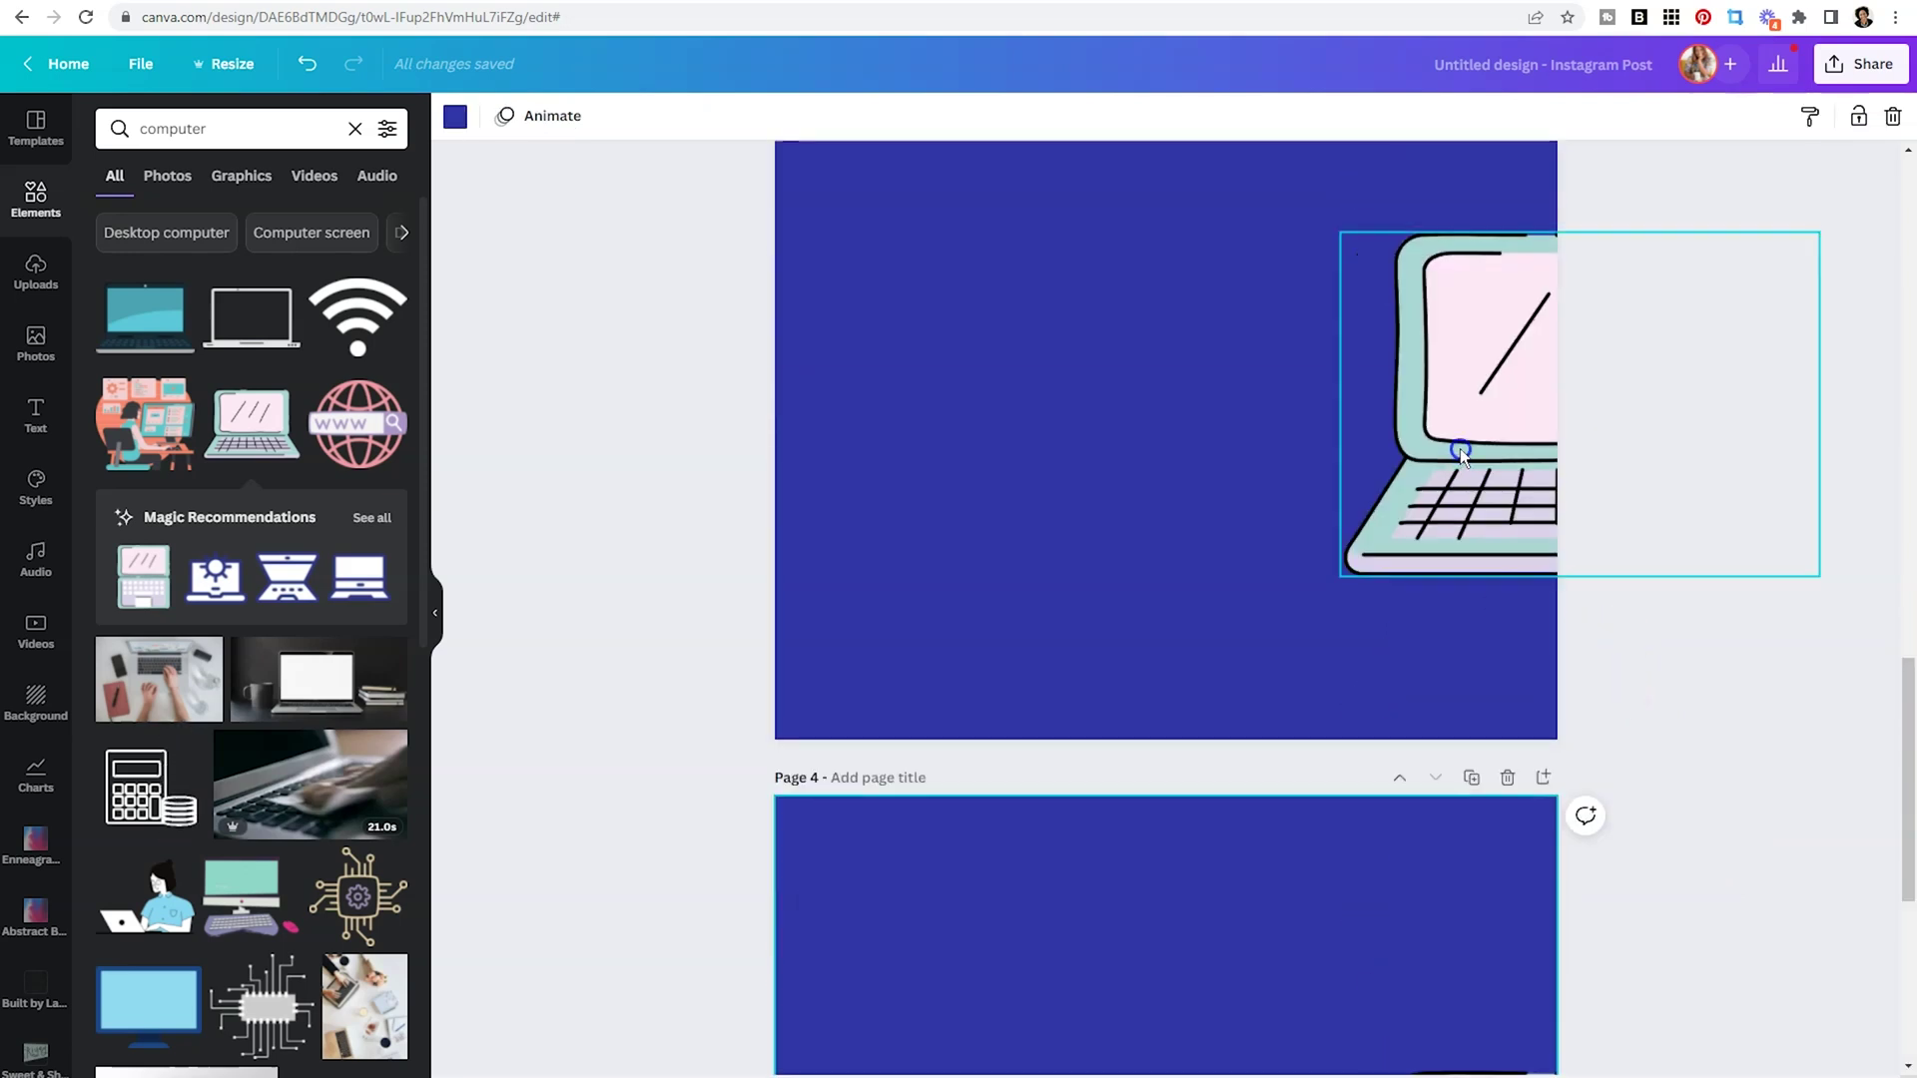
scroll(1461, 454, down, 5)
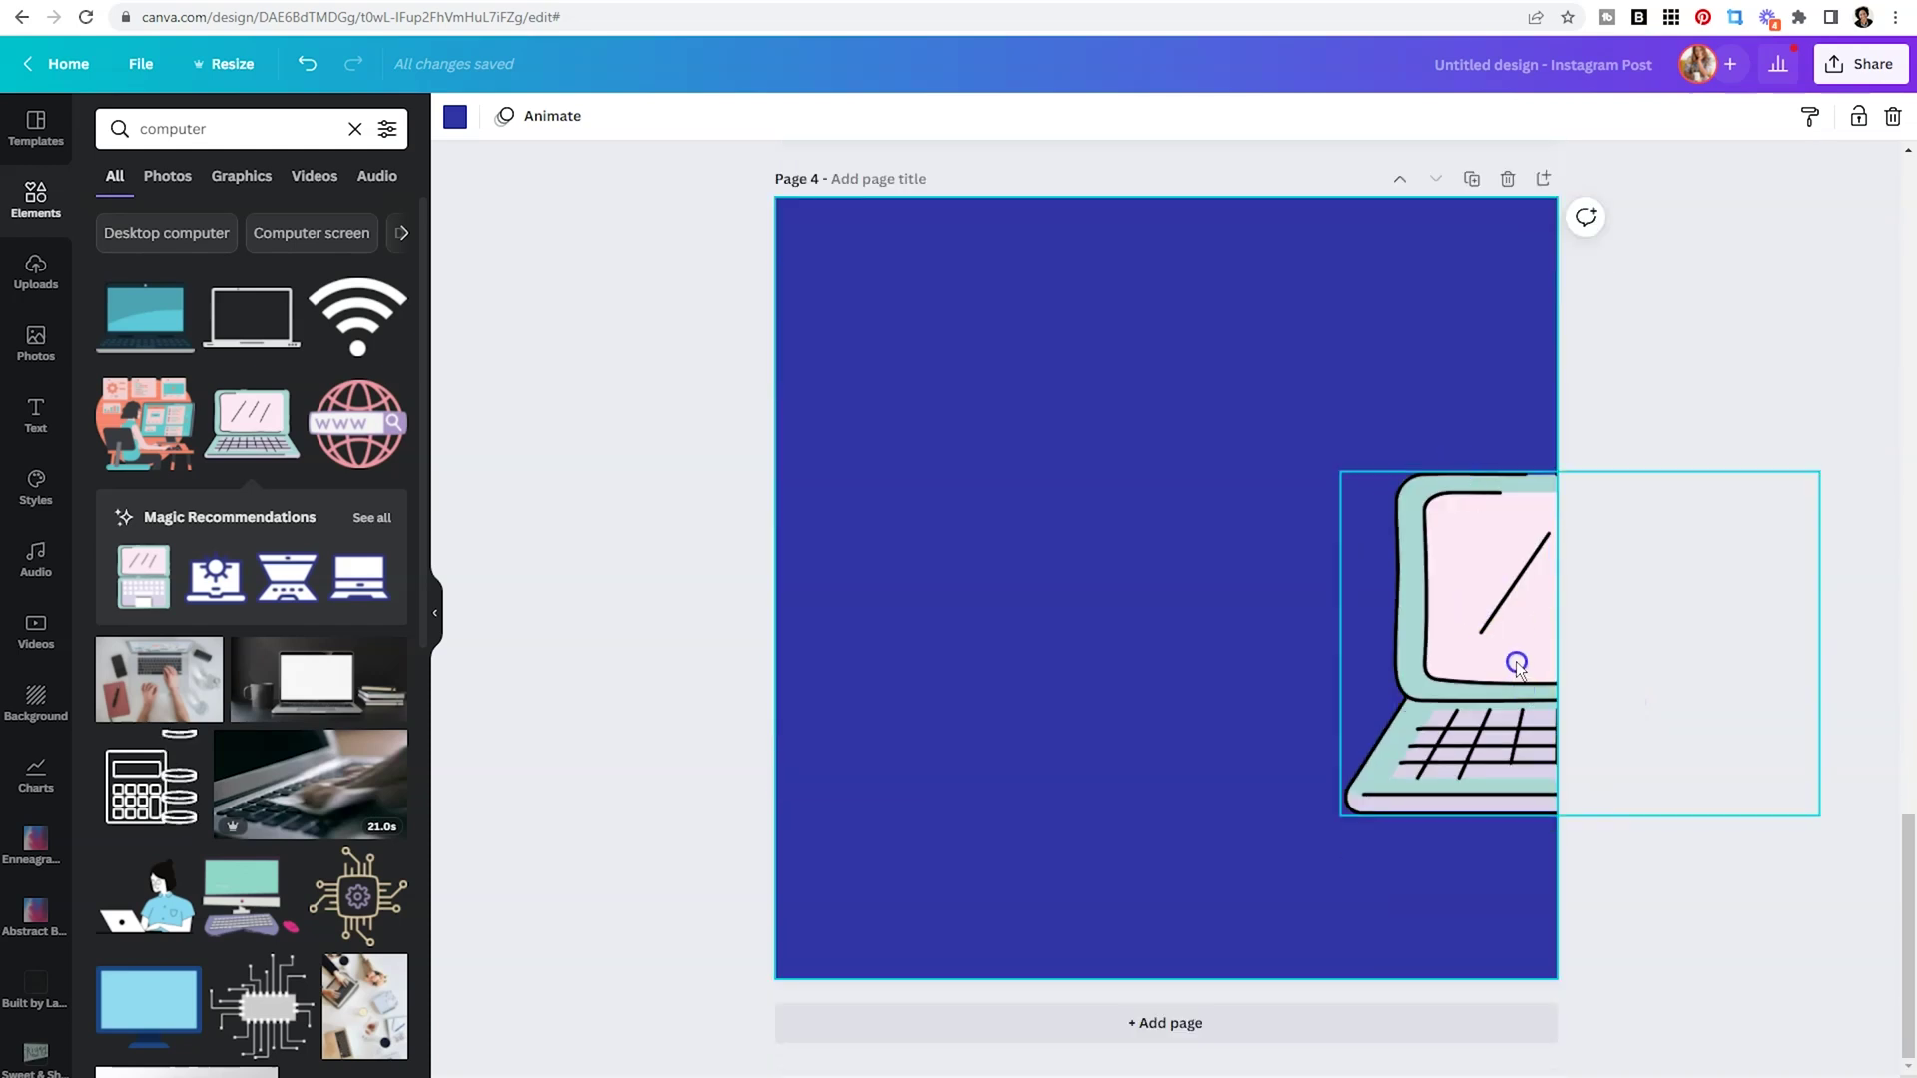
drag(1518, 663, 729, 675)
scroll(1377, 639, up, 6)
scroll(1373, 639, down, 4)
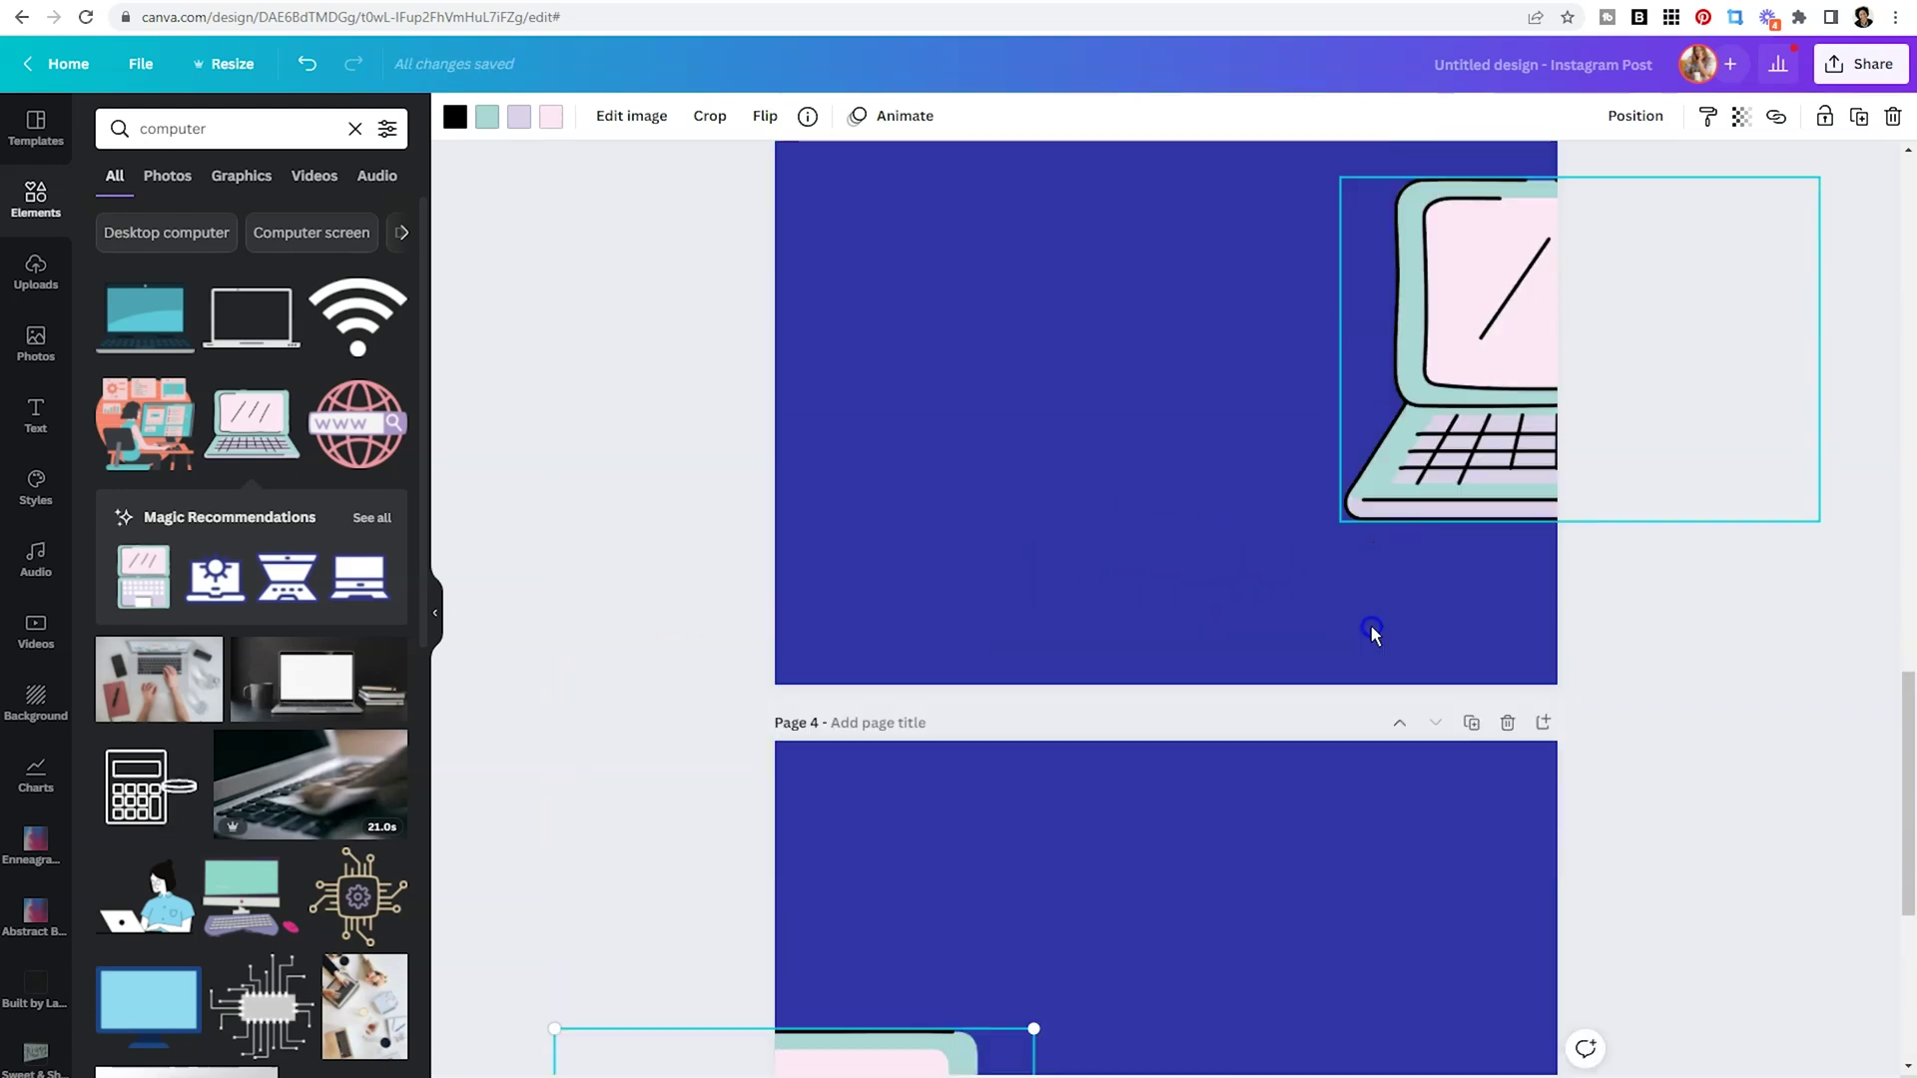
scroll(1168, 706, up, 5)
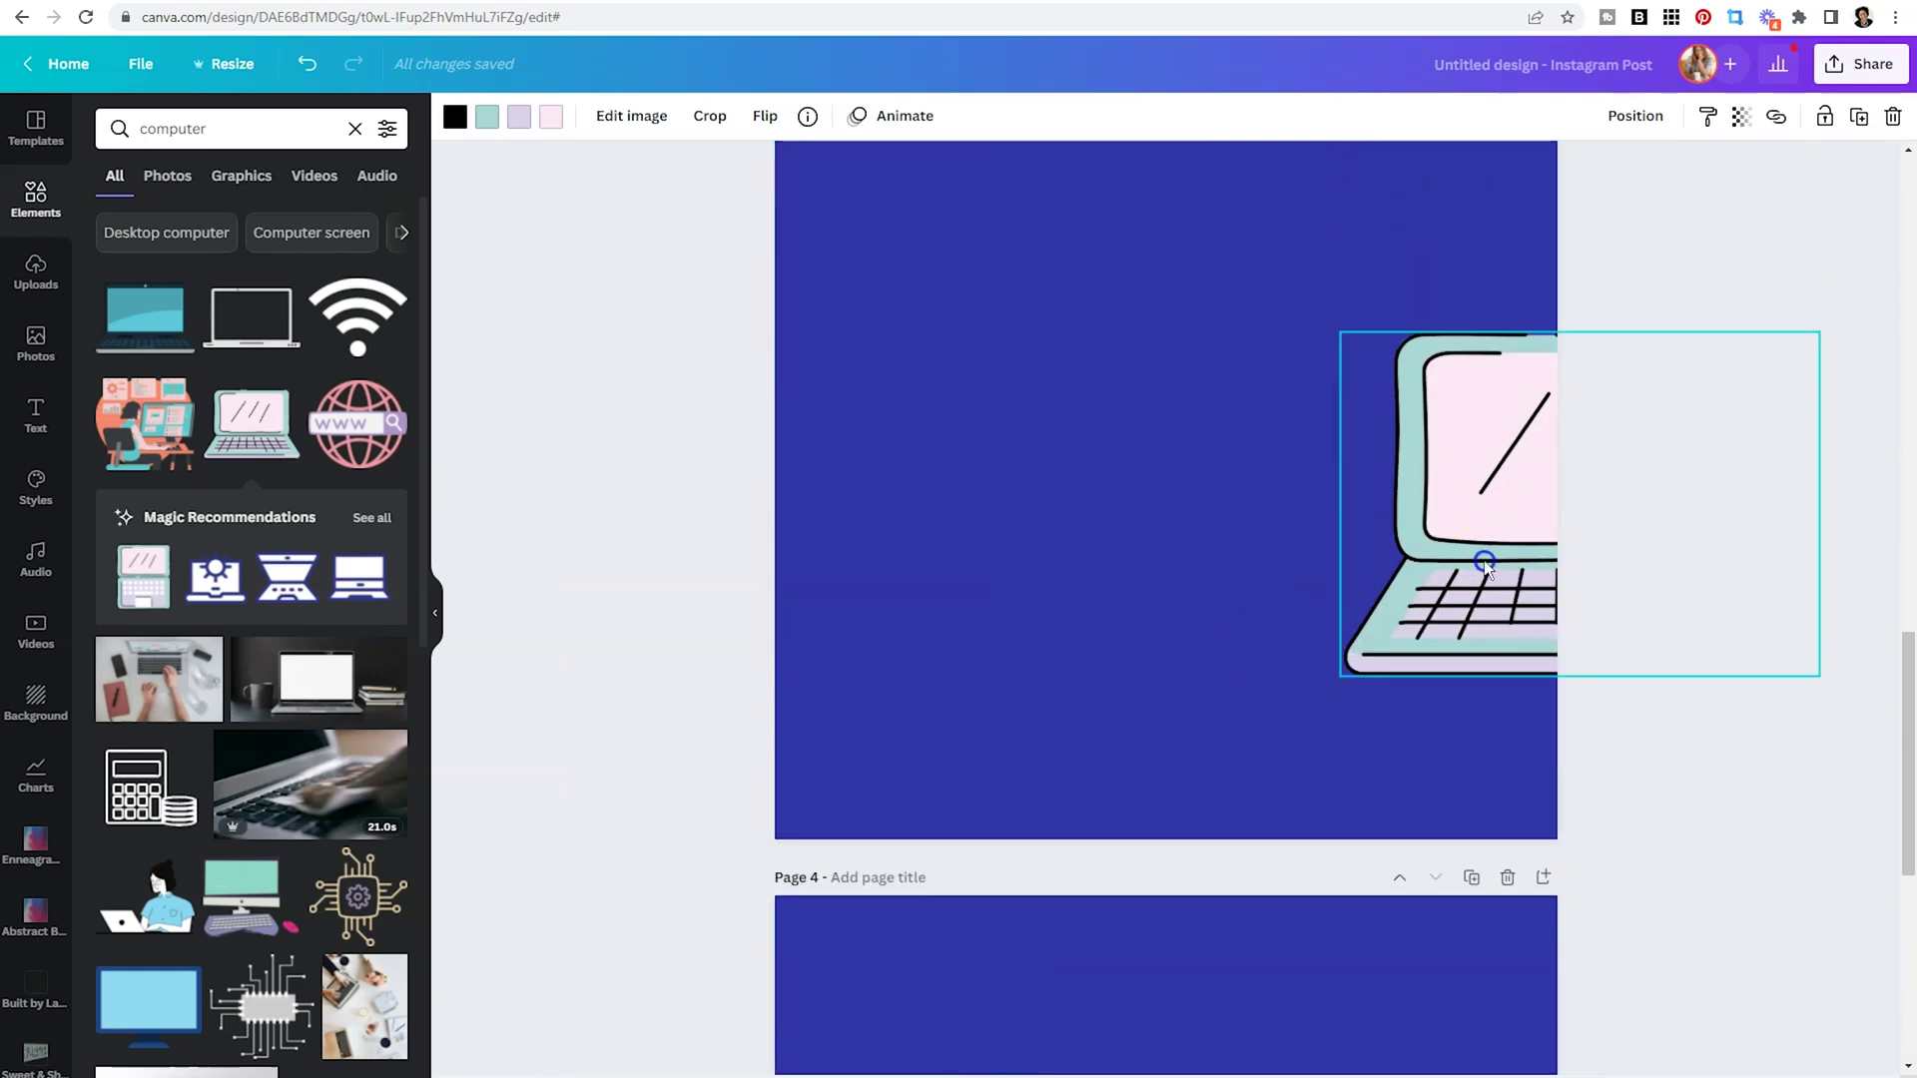
scroll(1484, 566, down, 6)
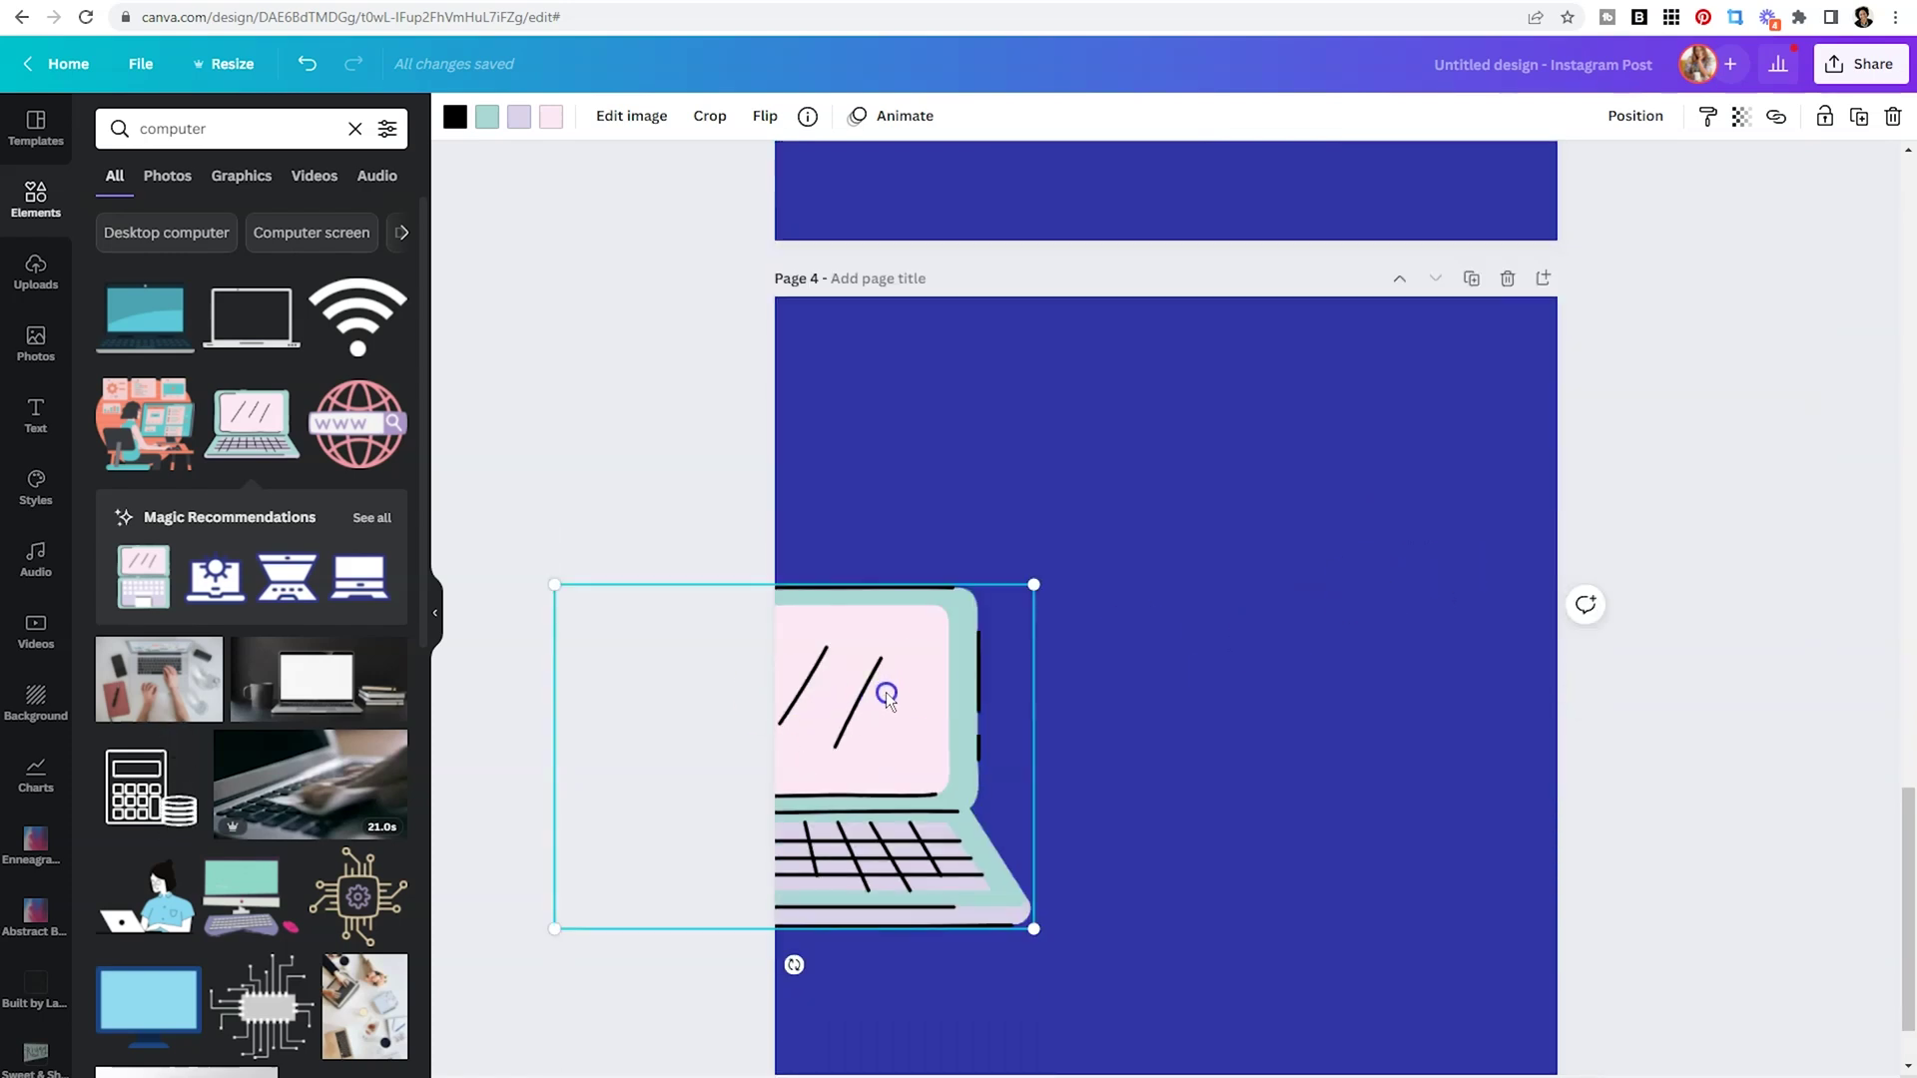
scroll(956, 727, up, 4)
scroll(955, 726, down, 3)
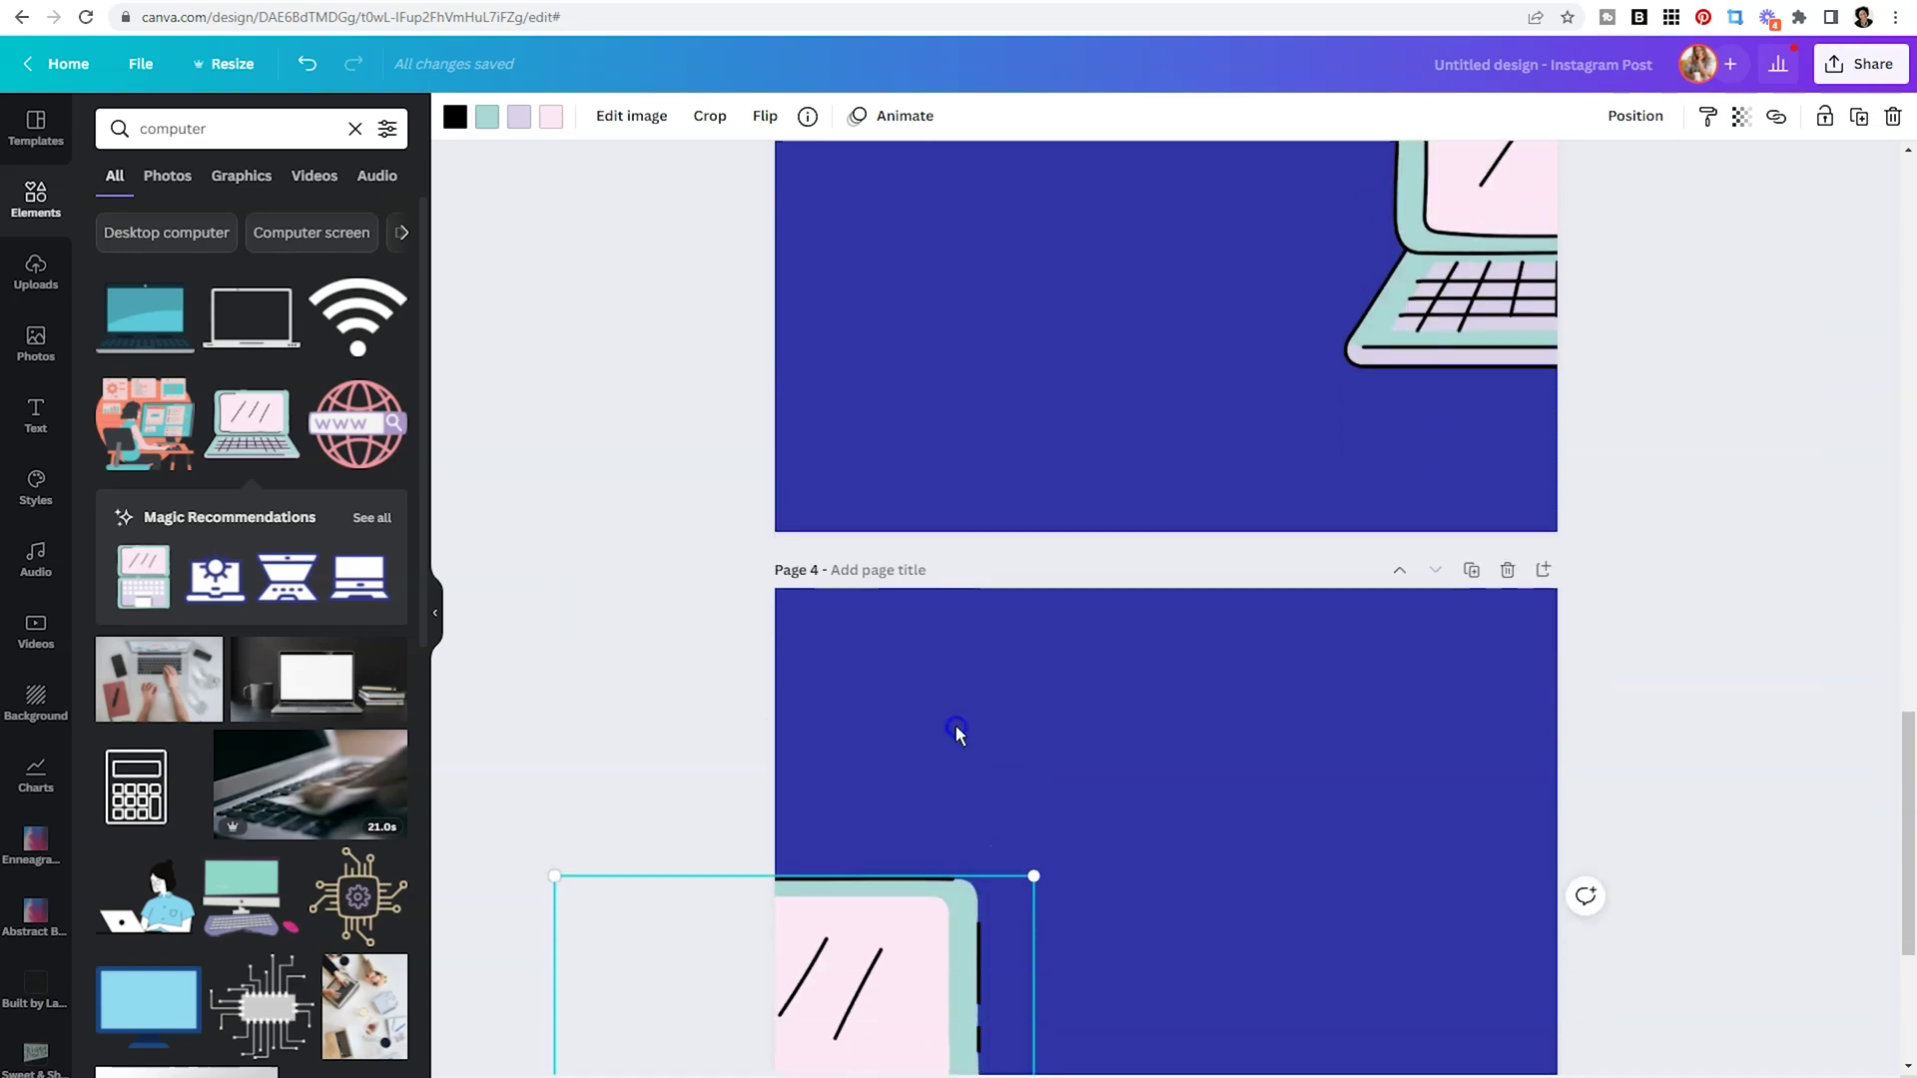
scroll(1184, 607, up, 3)
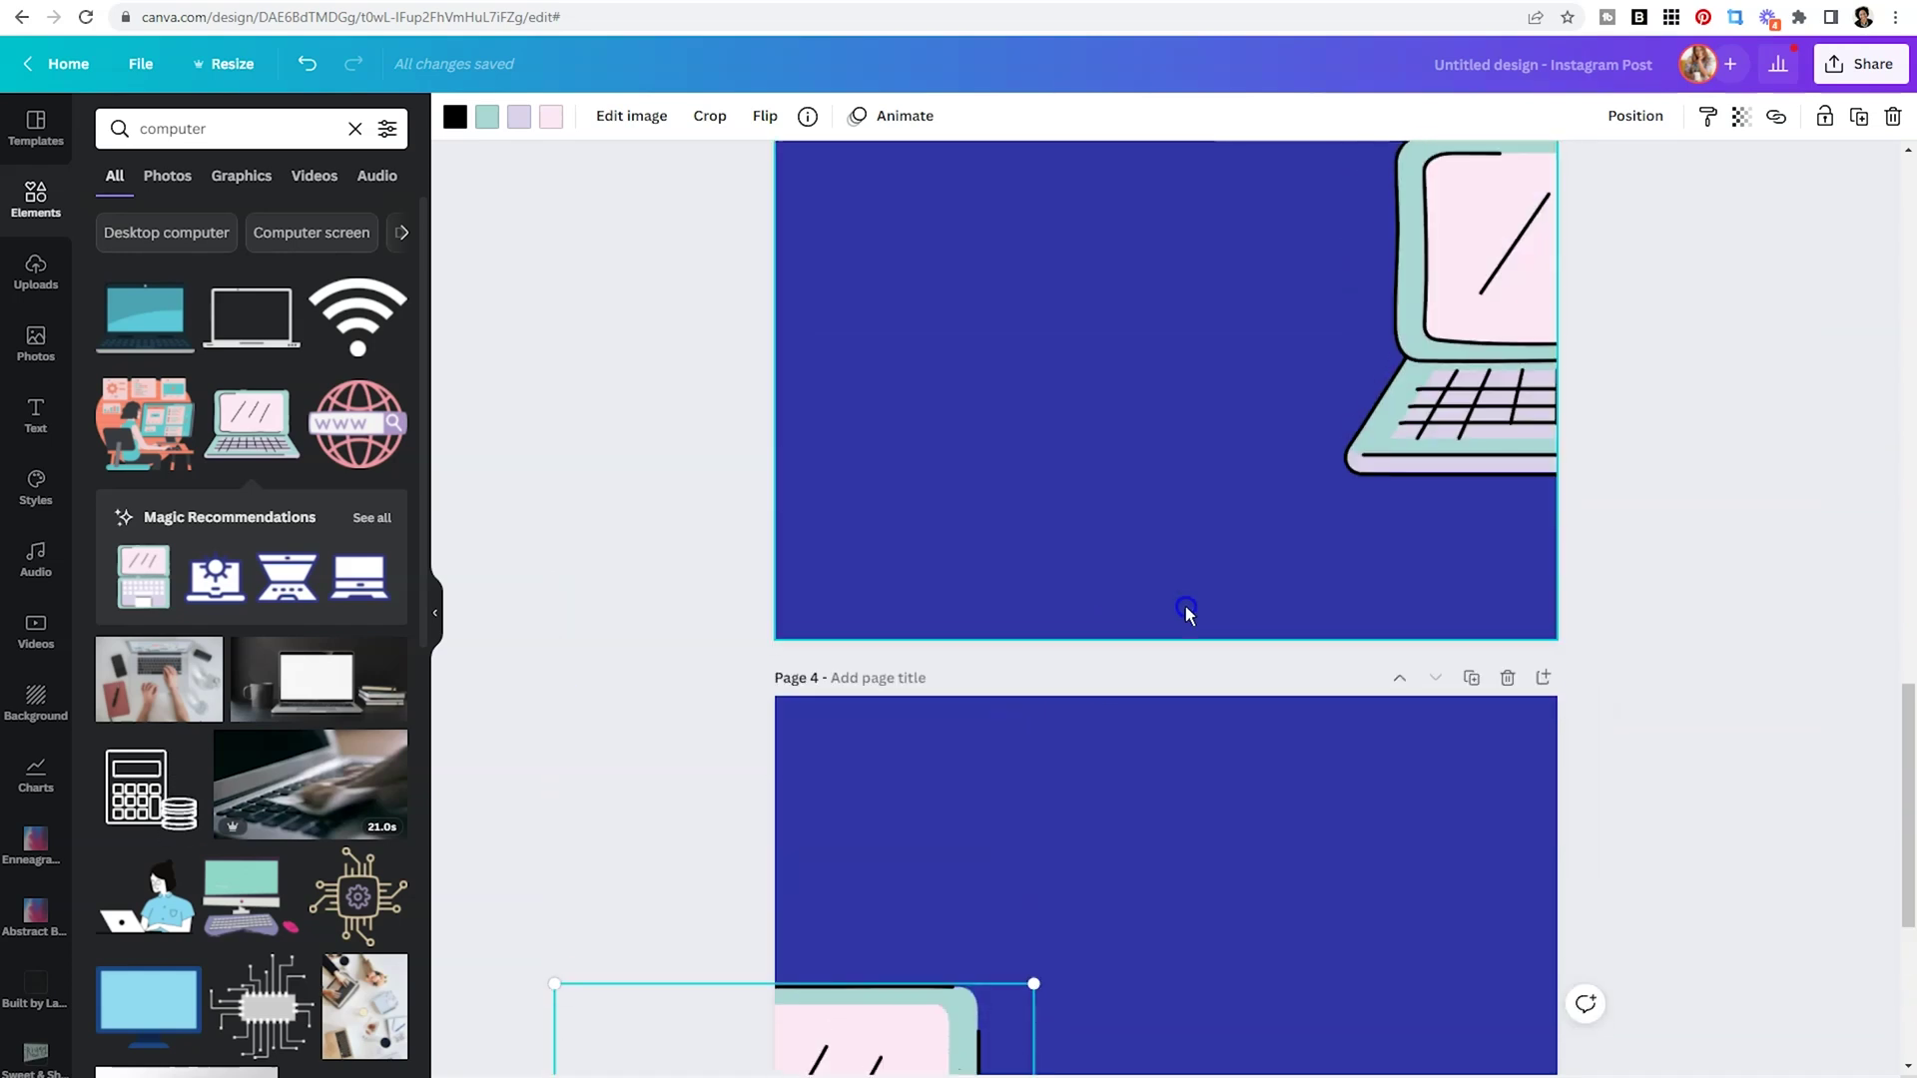
scroll(1186, 609, down, 1)
scroll(1391, 599, up, 4)
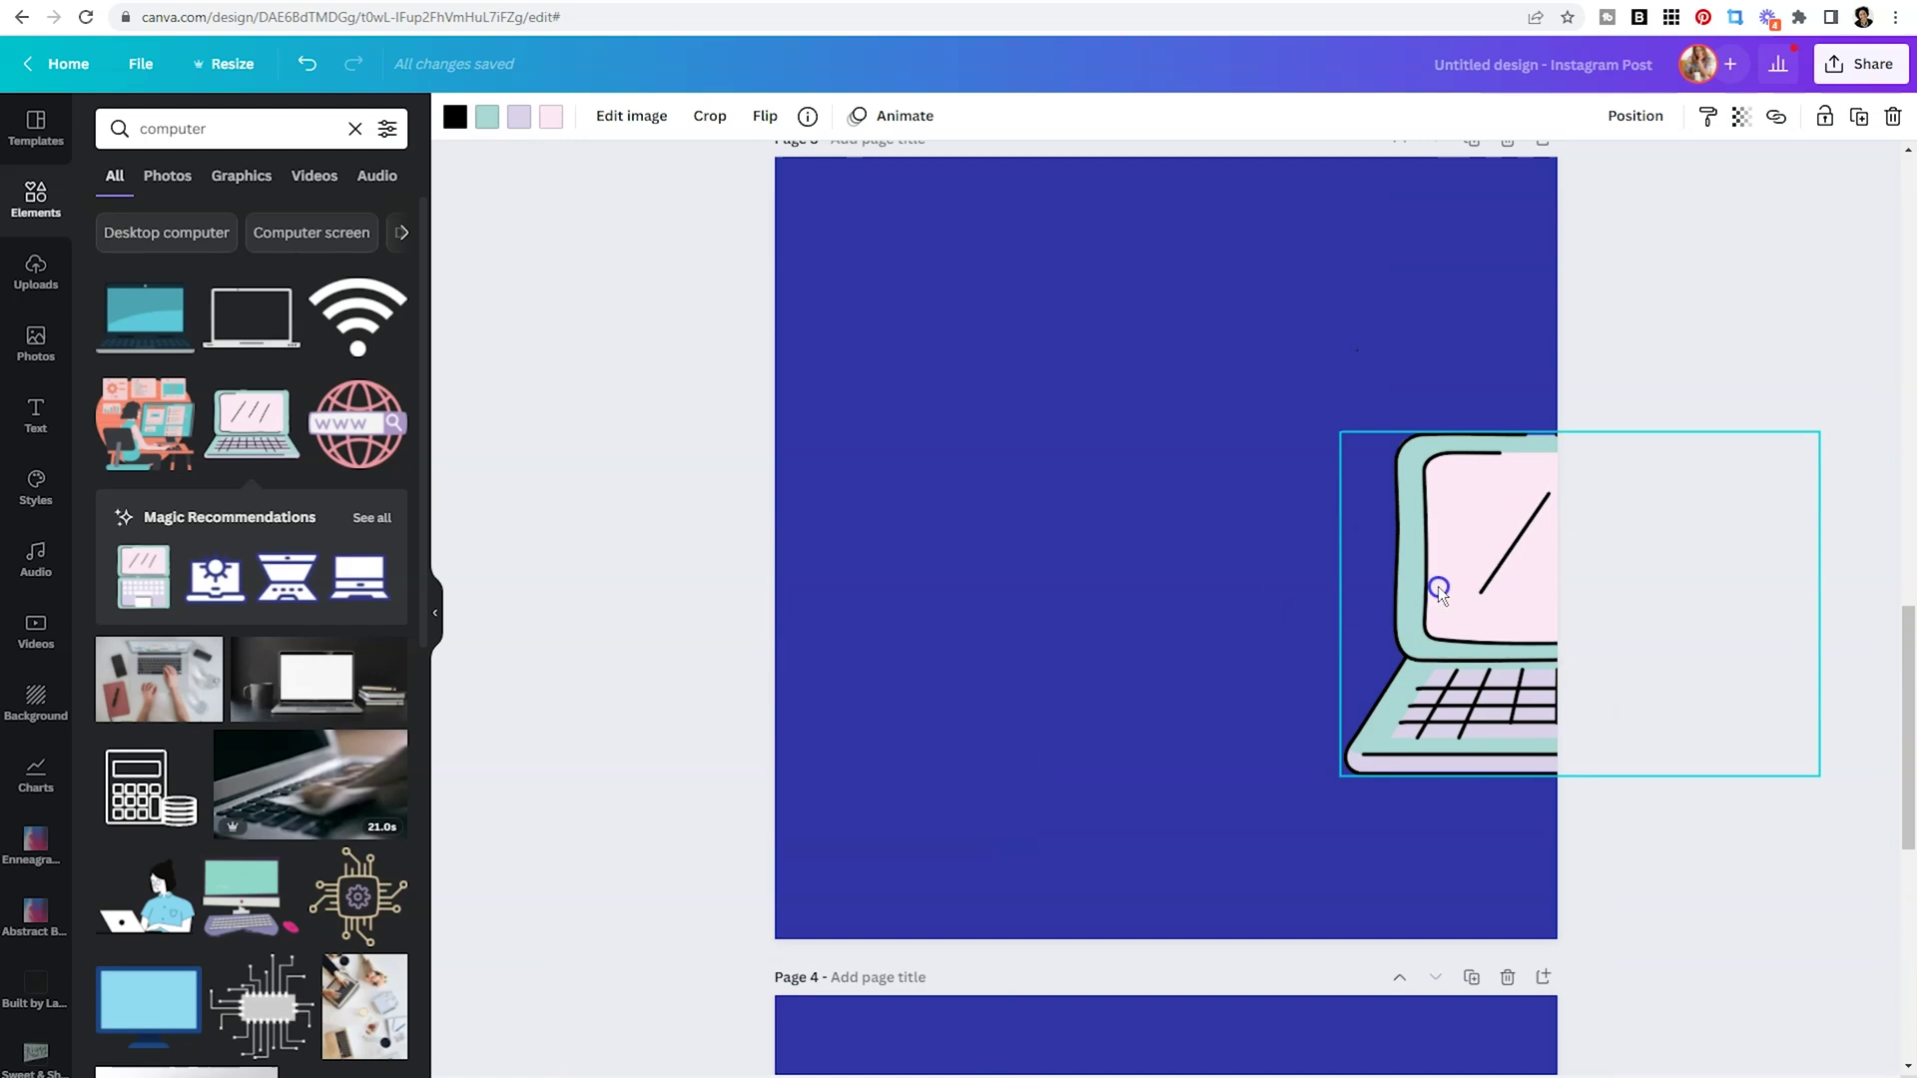
scroll(1136, 596, down, 6)
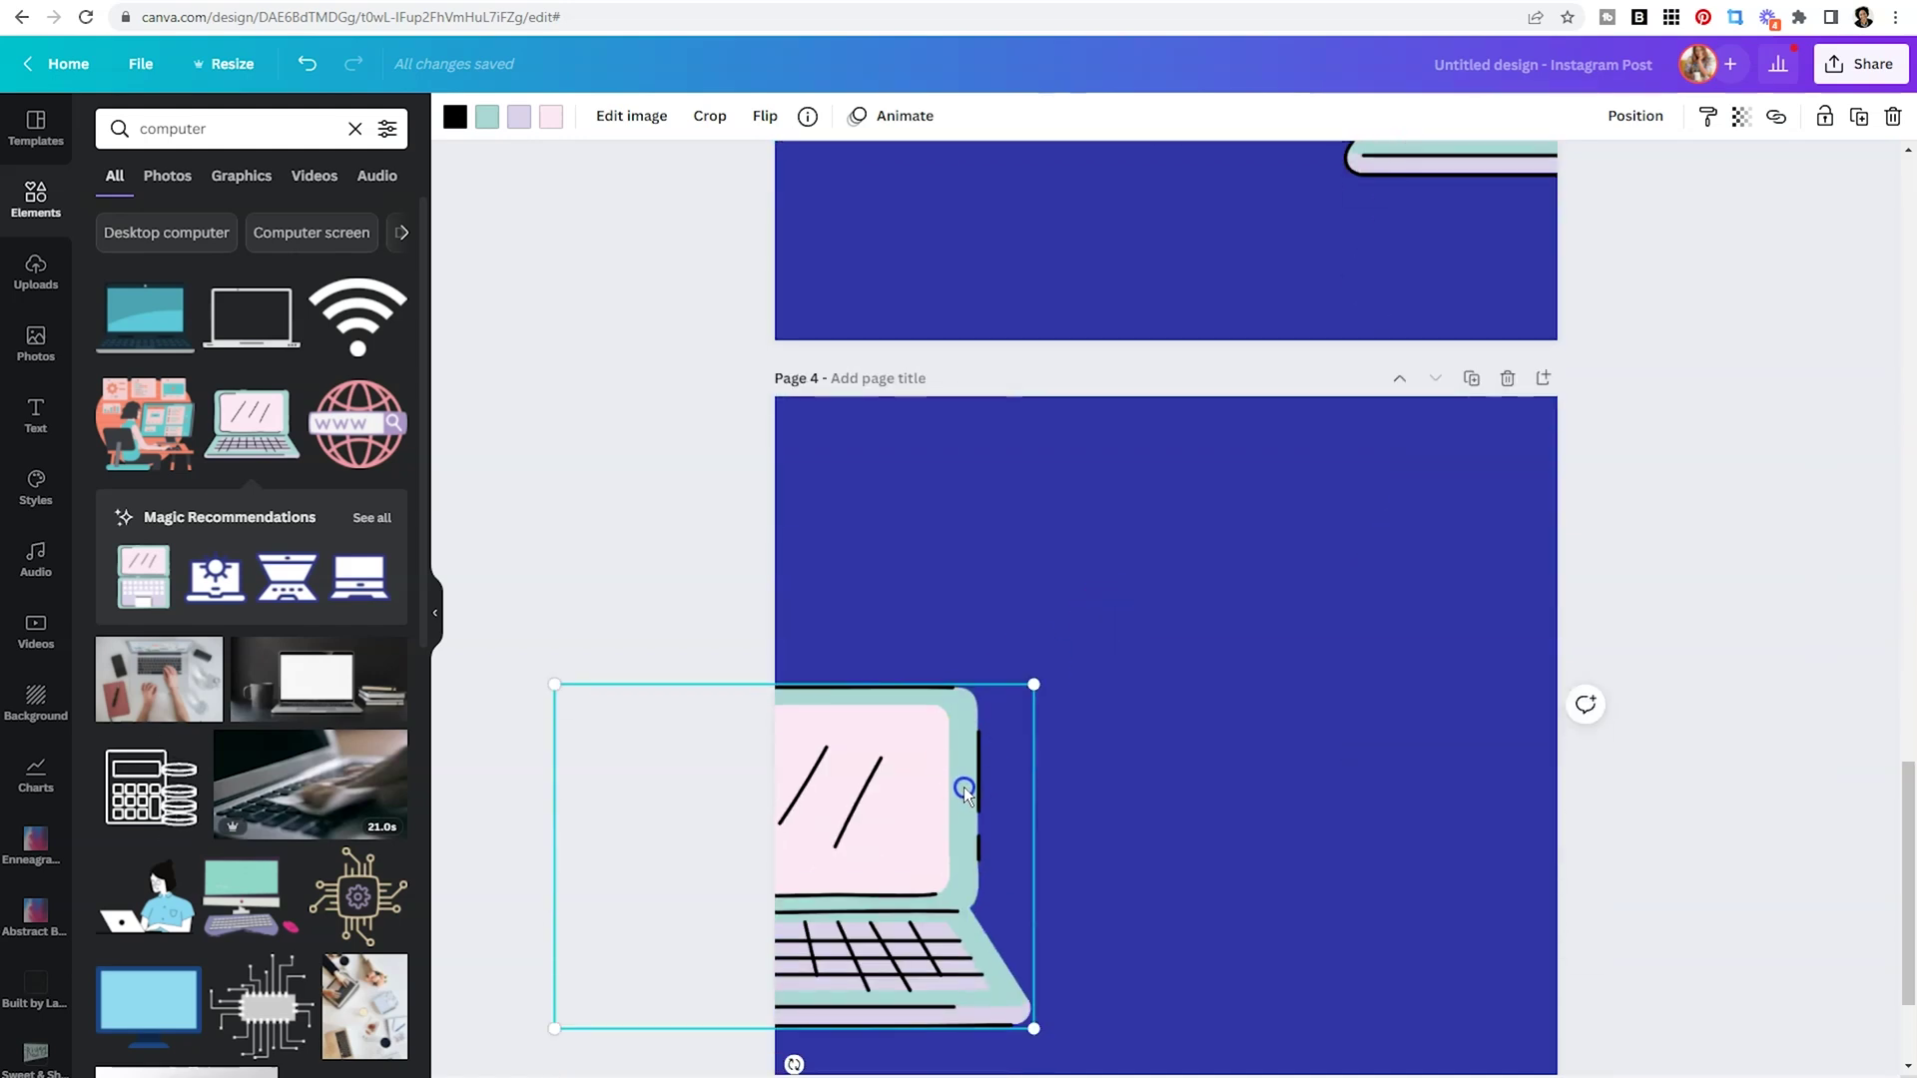
scroll(962, 787, down, 2)
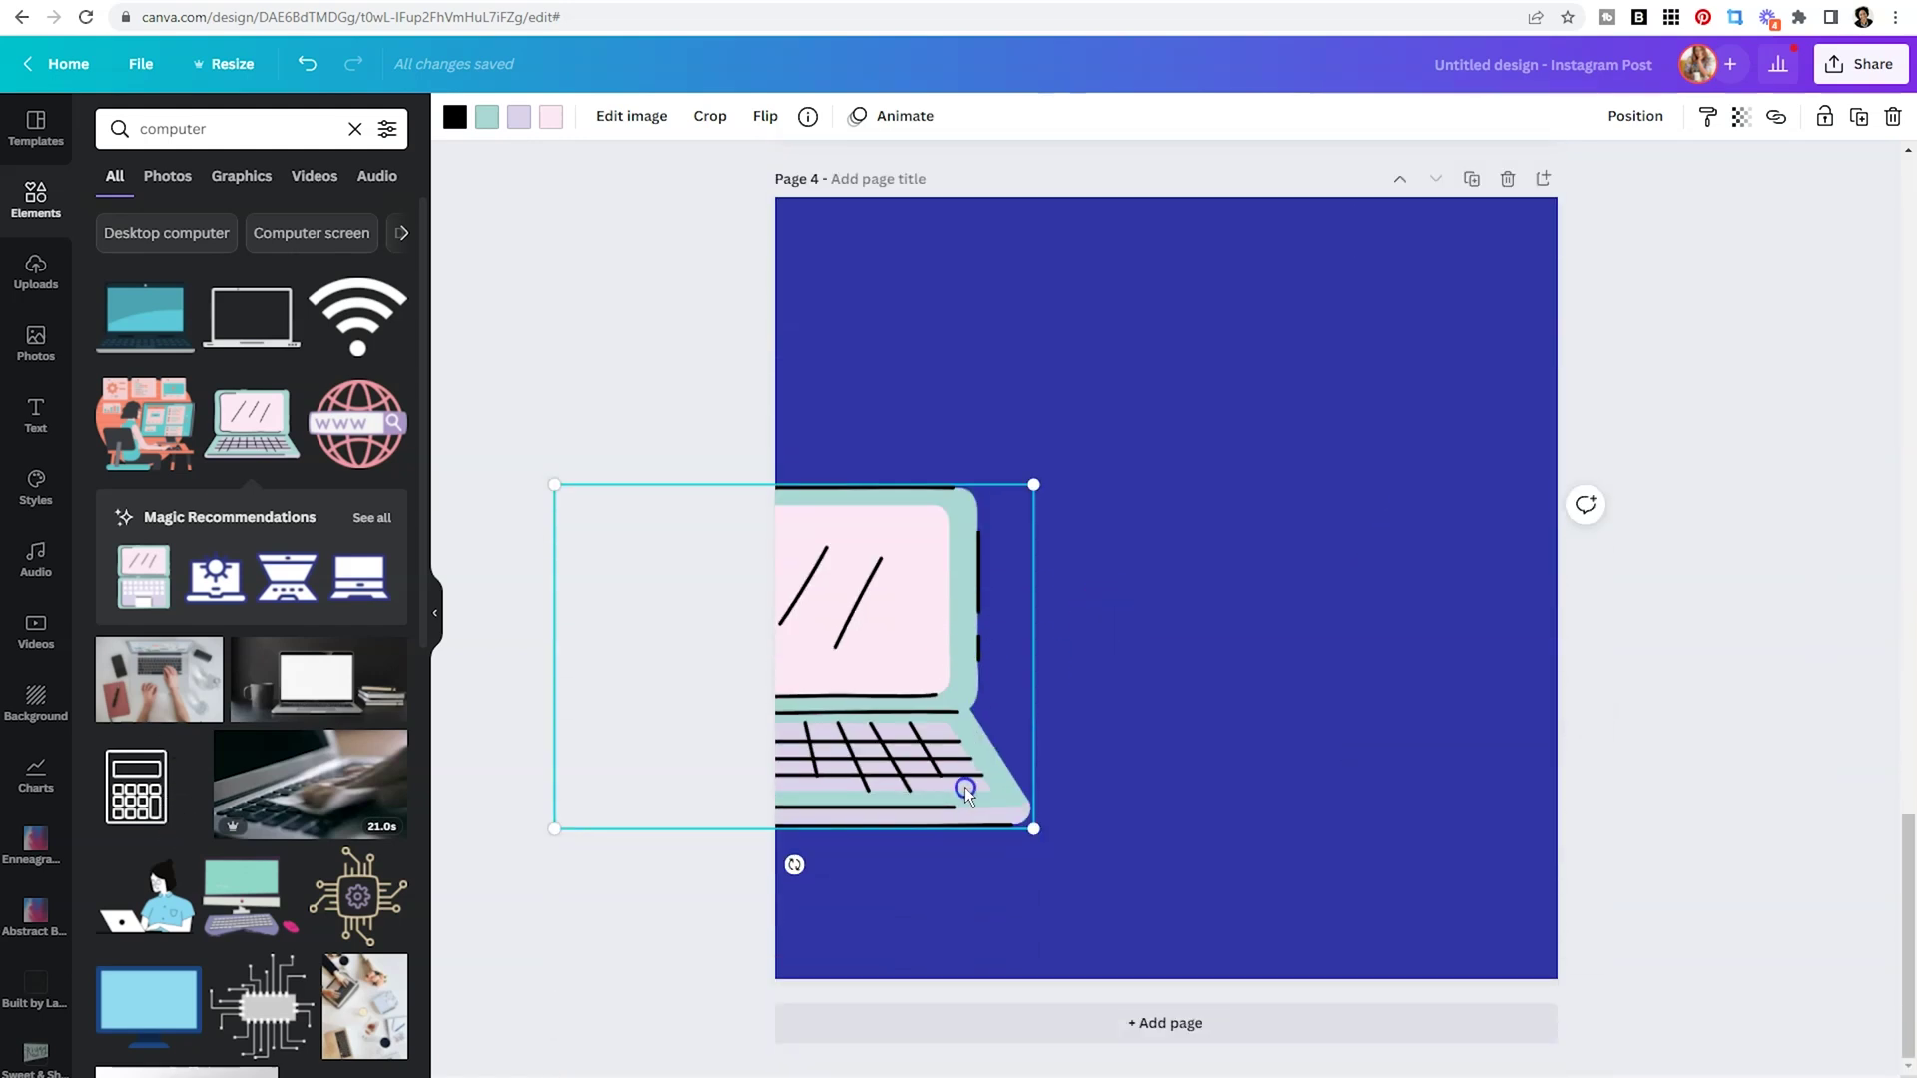
click(1507, 181)
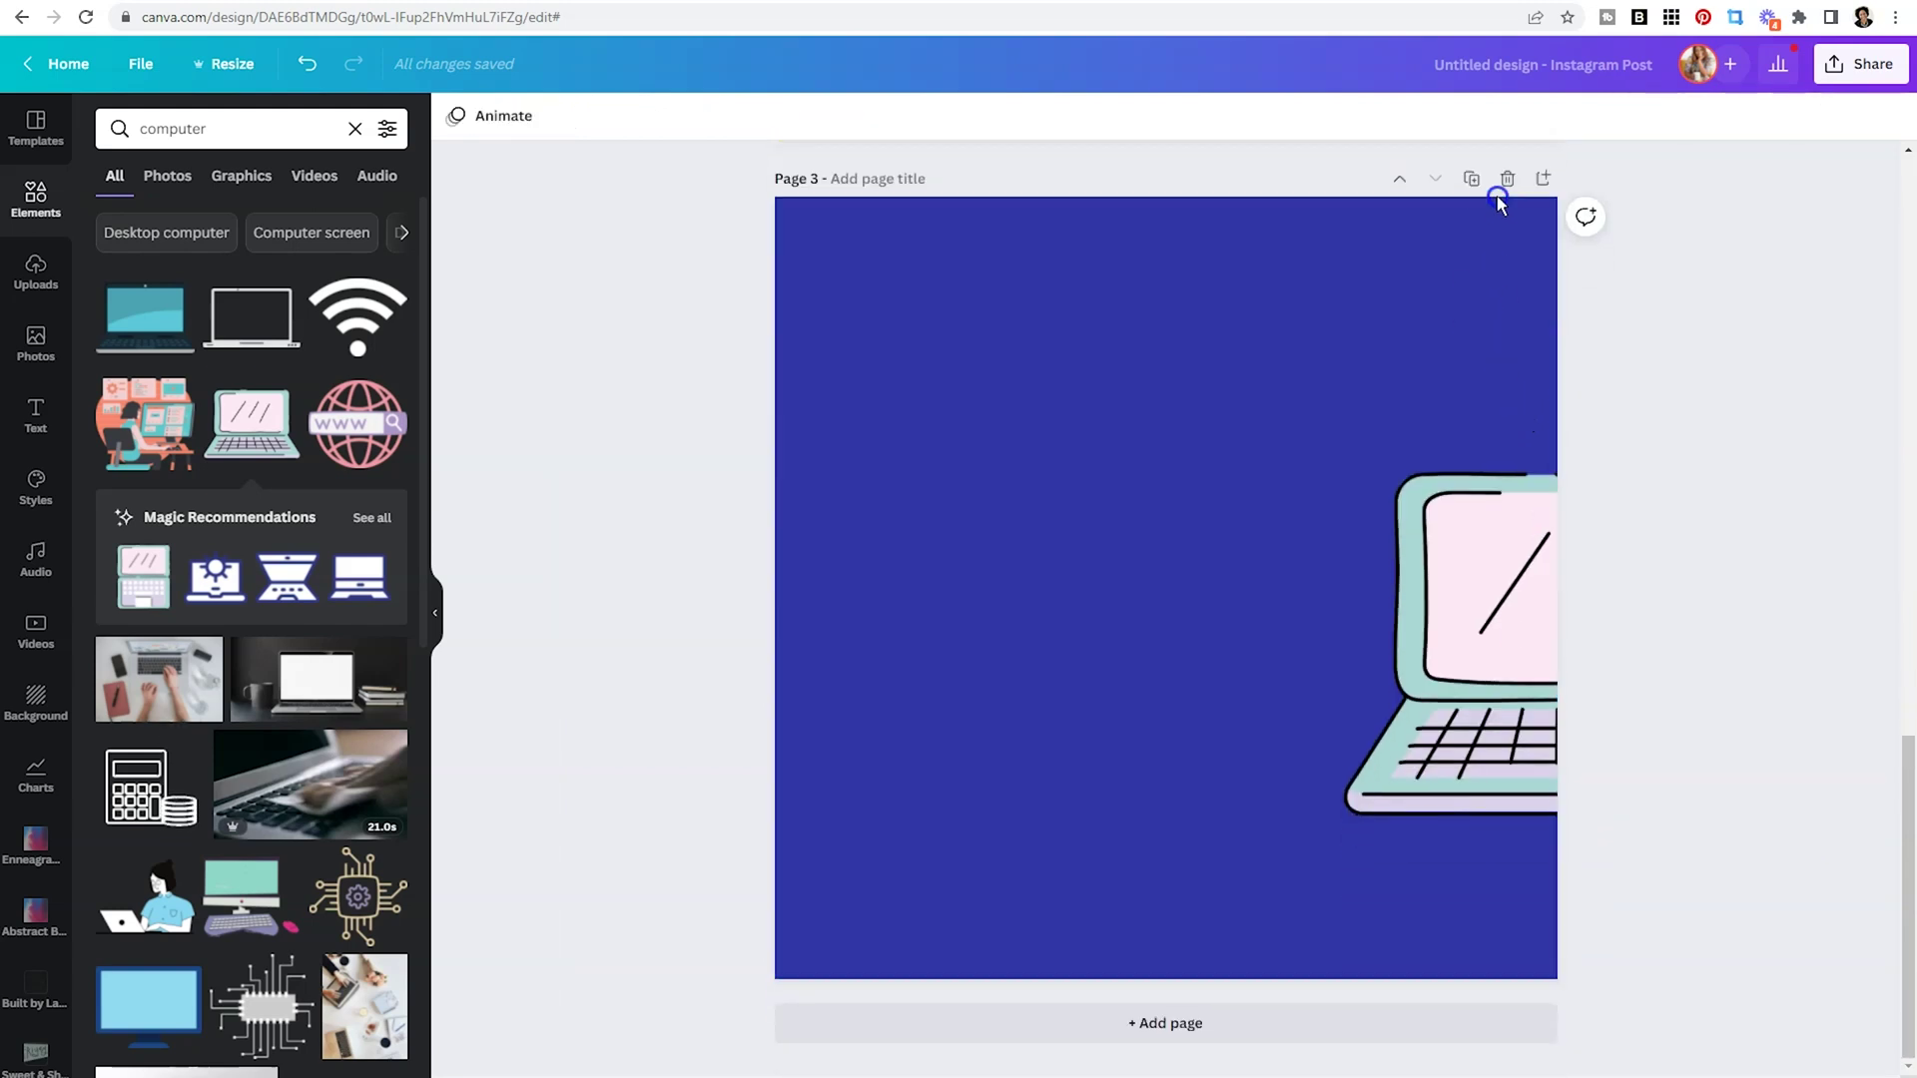
Duplicate Page 3 again and nudge the new page's laptop left until it overhangs the left edge.
click(1477, 183)
click(1484, 639)
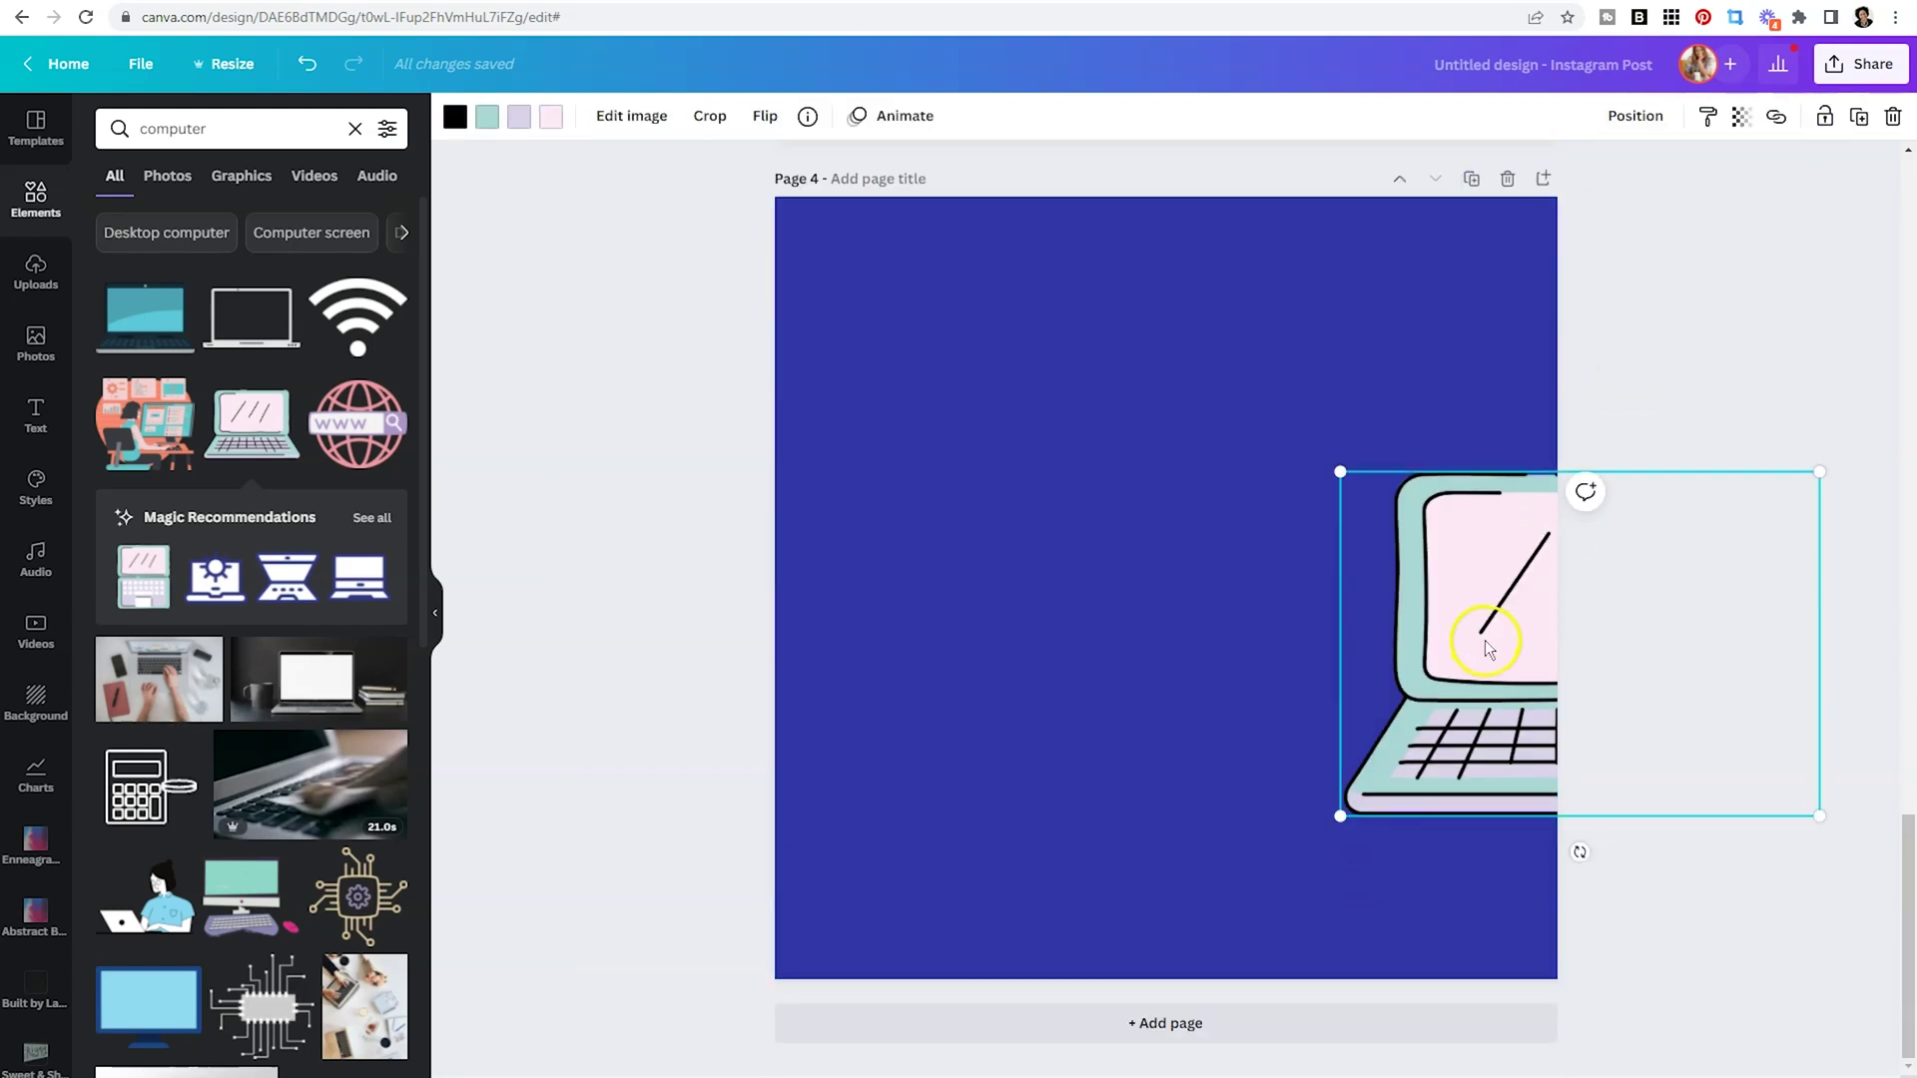
key(Left)
key(Left)
key(Left)
key(Left)
key(Left)
key(Left)
key(Left)
key(Left)
key(Left)
key(Left)
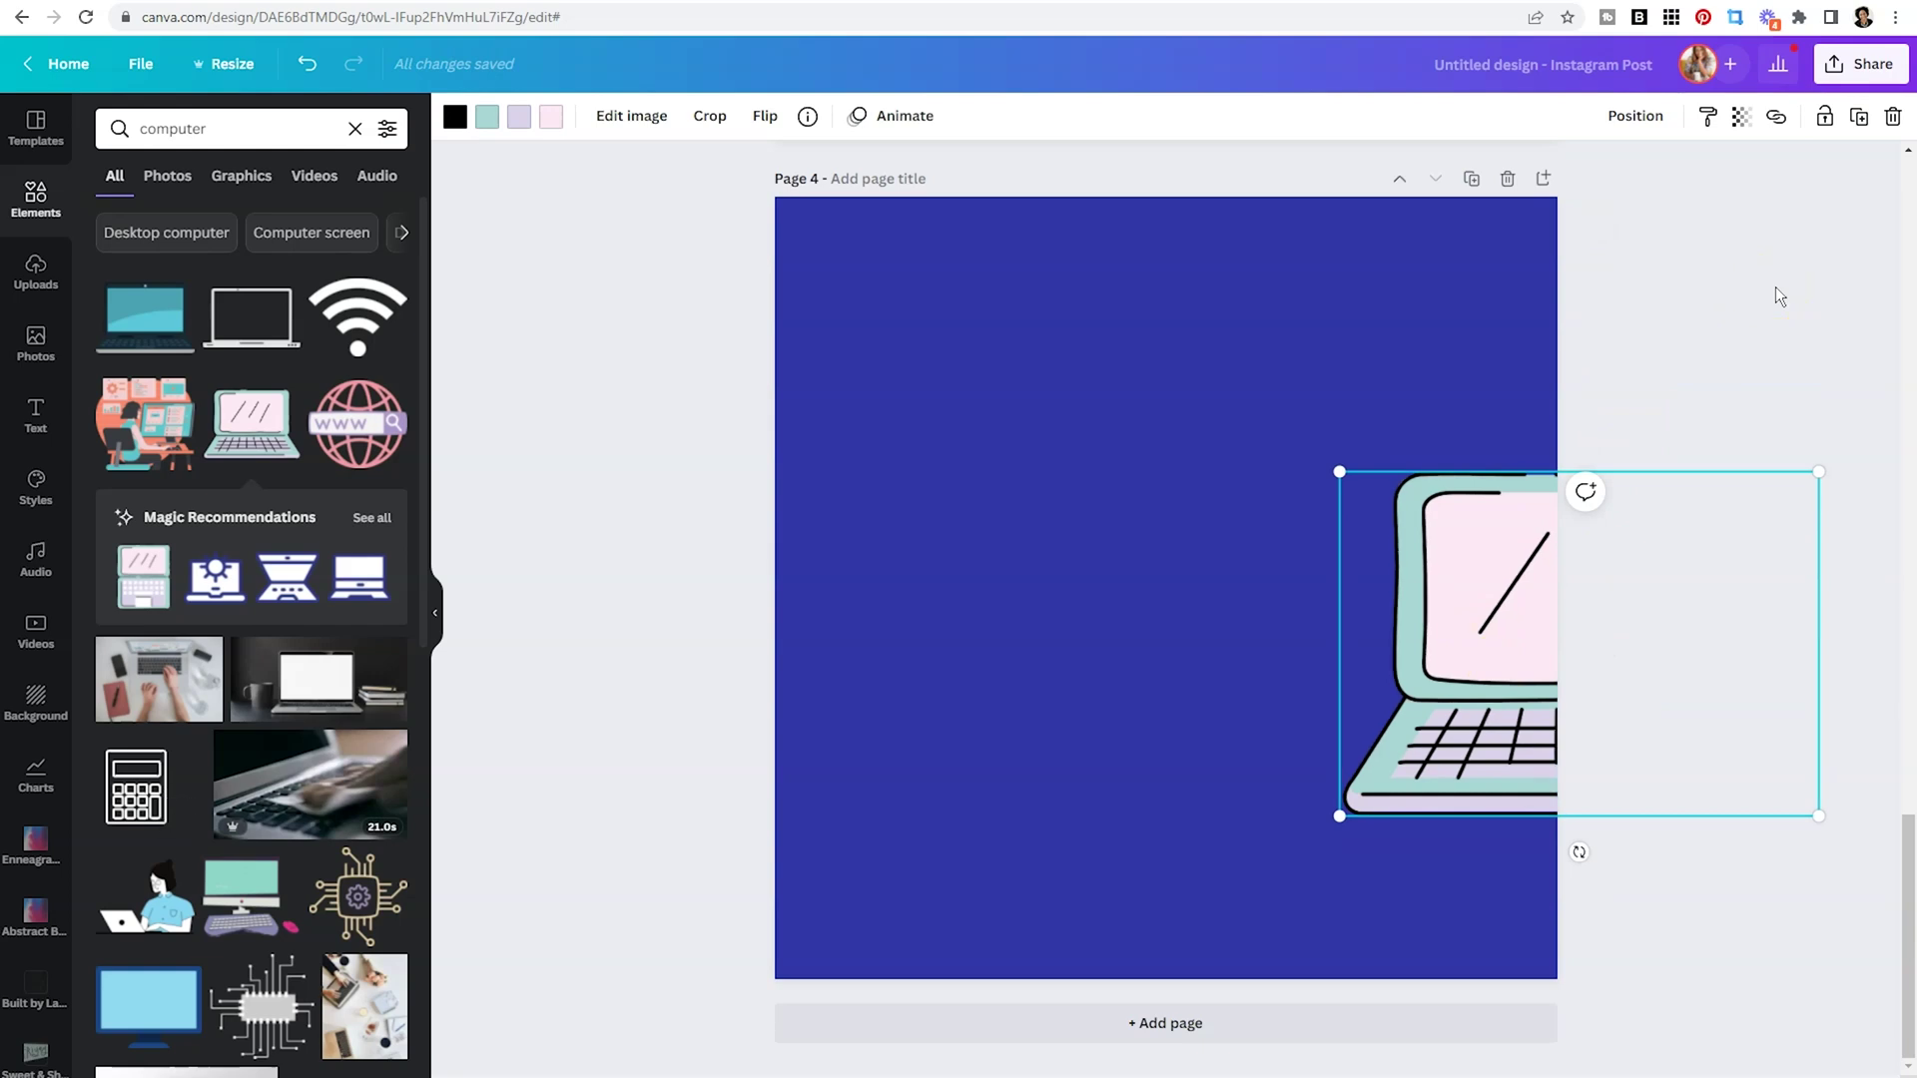
key(Left)
key(Left)
key(Left)
key(Left)
key(Left)
key(Left)
key(Left)
key(Left)
key(Left)
key(Left)
key(Left)
key(Left)
key(Left)
key(Left)
key(Left)
key(Left)
key(Left)
key(Left)
key(Left)
key(Left)
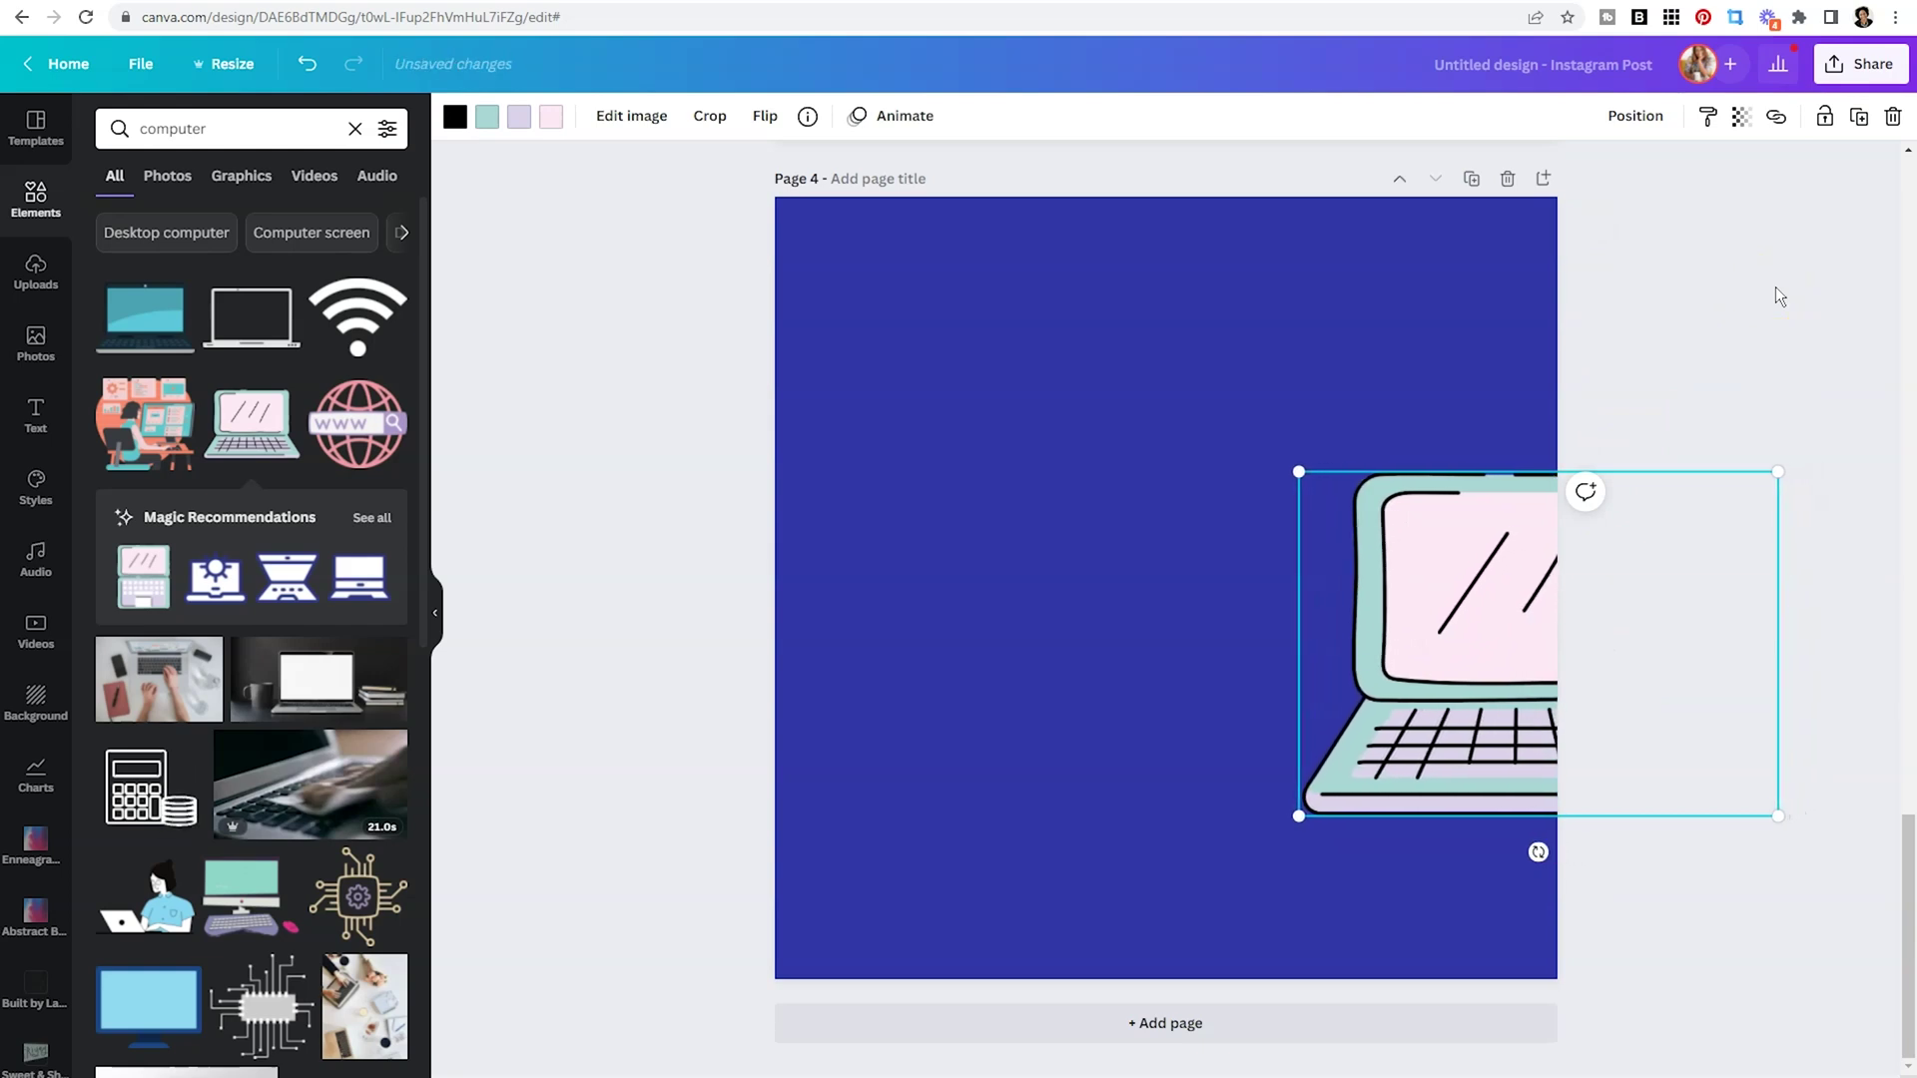
key(Left)
key(Left)
key(Left)
key(Left)
key(Left)
key(Left)
key(Left)
key(Left)
key(Left)
key(Left)
key(Left)
key(Left)
key(Left)
key(Left)
key(Left)
key(Left)
key(Left)
key(Left)
key(Left)
key(Left)
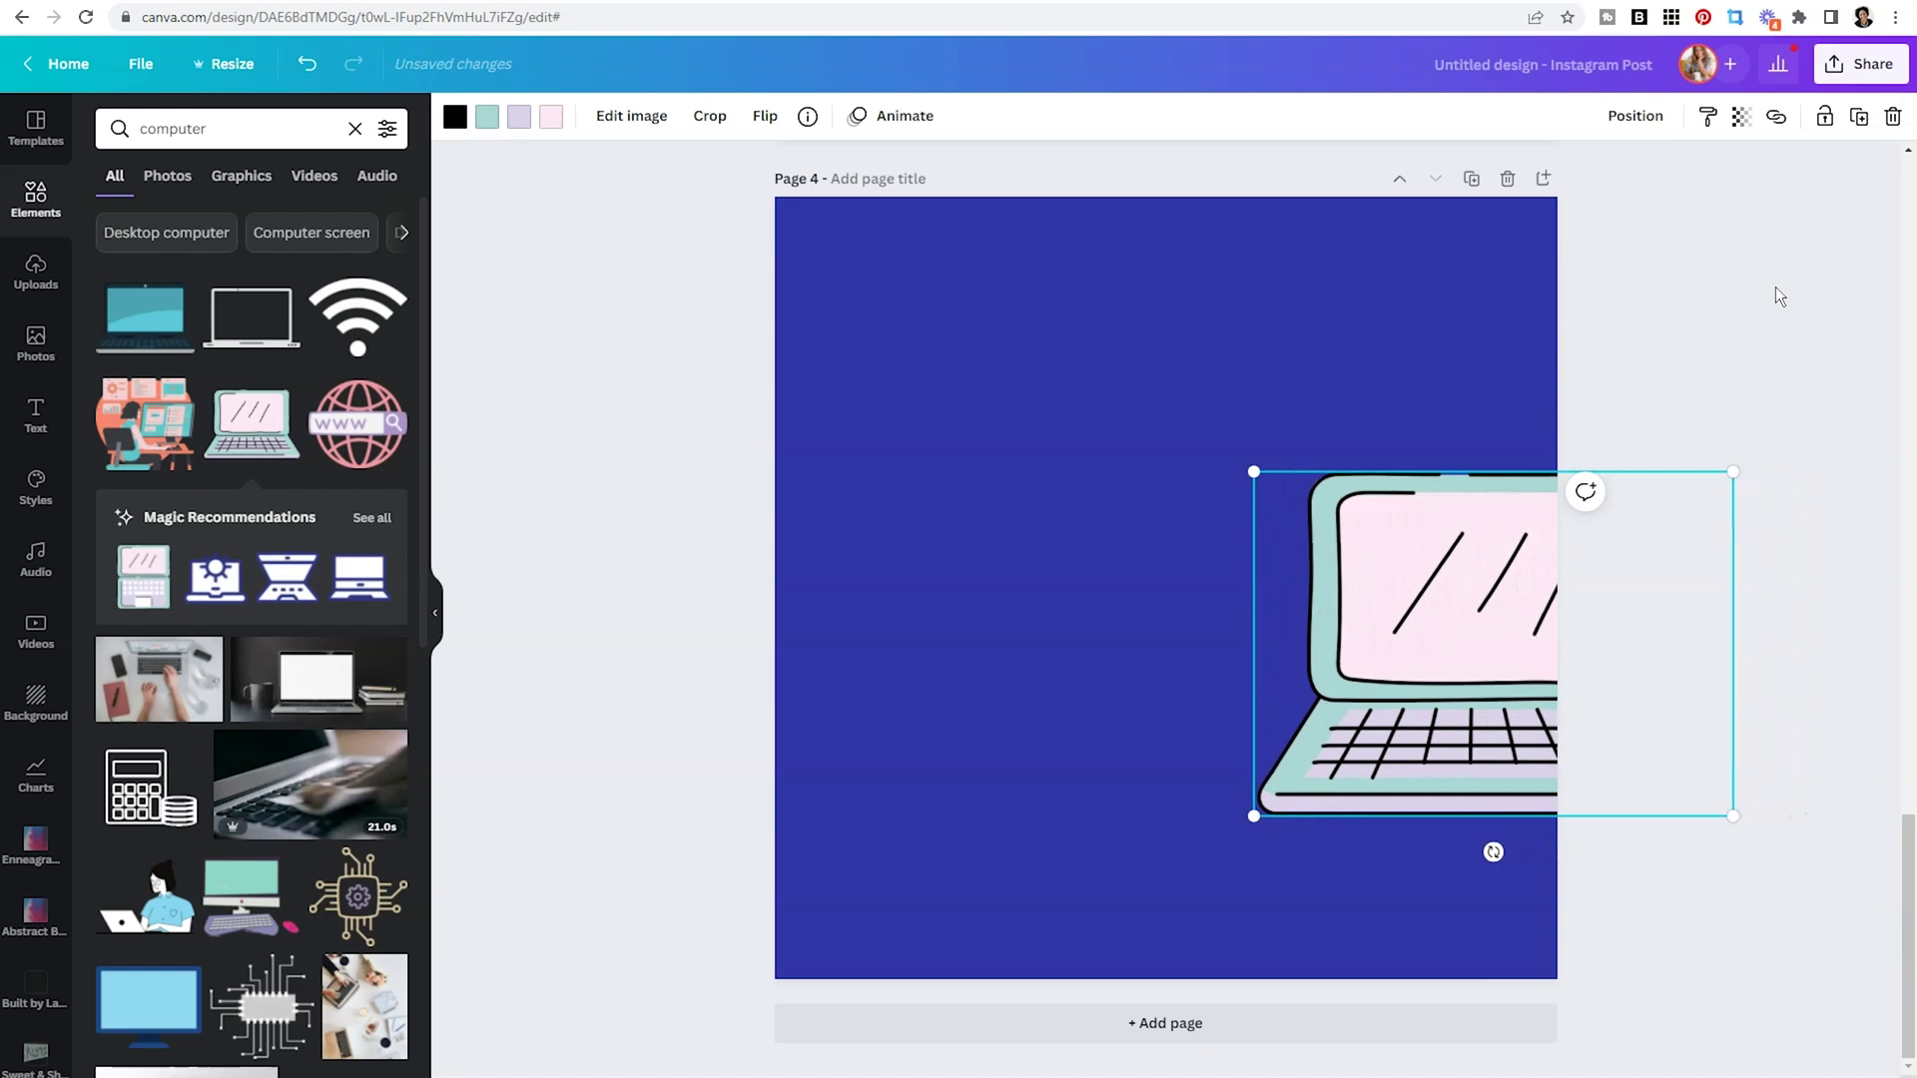
key(Left)
key(Left)
key(Left)
key(Left)
key(Left)
key(Left)
key(Left)
key(Left)
key(Left)
key(Left)
key(Left)
key(Left)
key(Left)
key(Left)
key(Left)
key(Left)
key(Left)
key(Left)
key(Left)
key(Left)
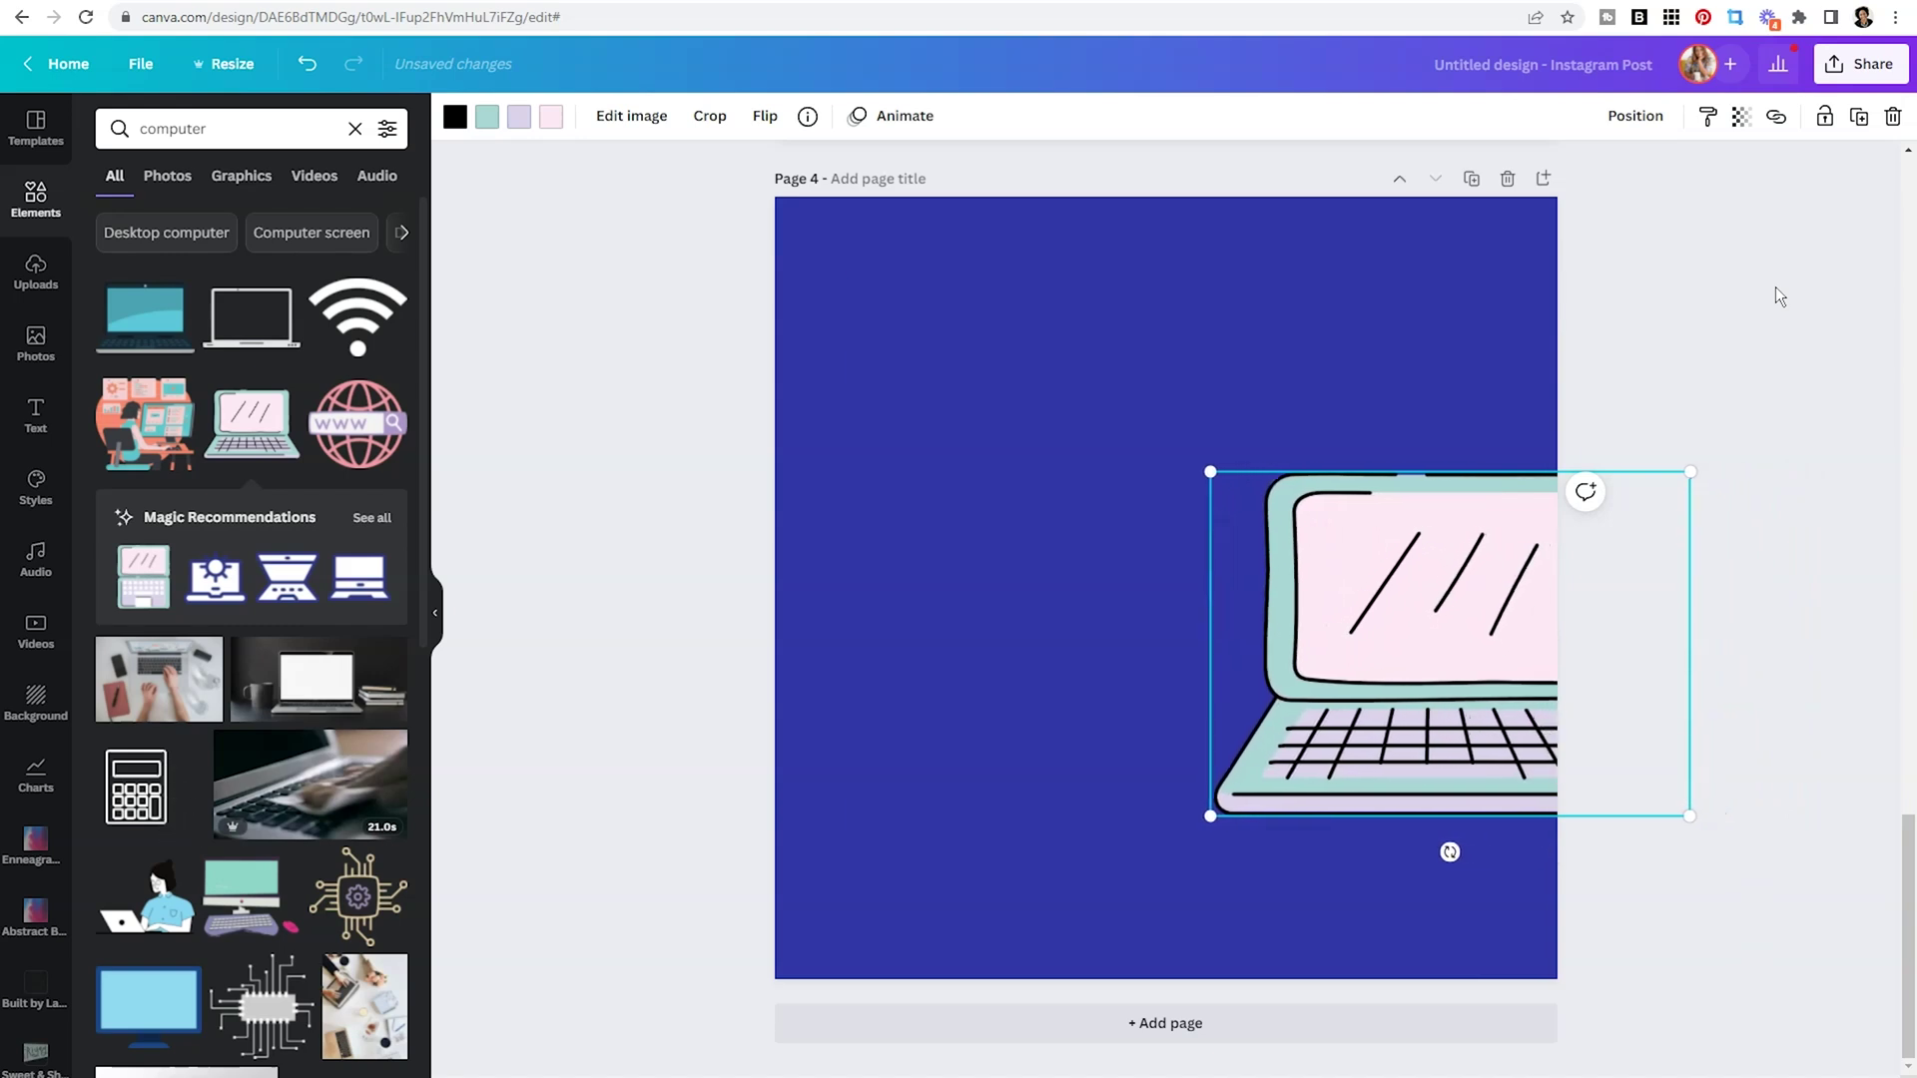
key(Left)
key(Left)
key(Left)
key(Left)
key(Left)
key(Left)
key(Left)
key(Left)
key(Left)
key(Left)
key(Left)
key(Left)
key(Left)
key(Left)
key(Left)
key(Left)
key(Left)
key(Left)
key(Left)
key(Left)
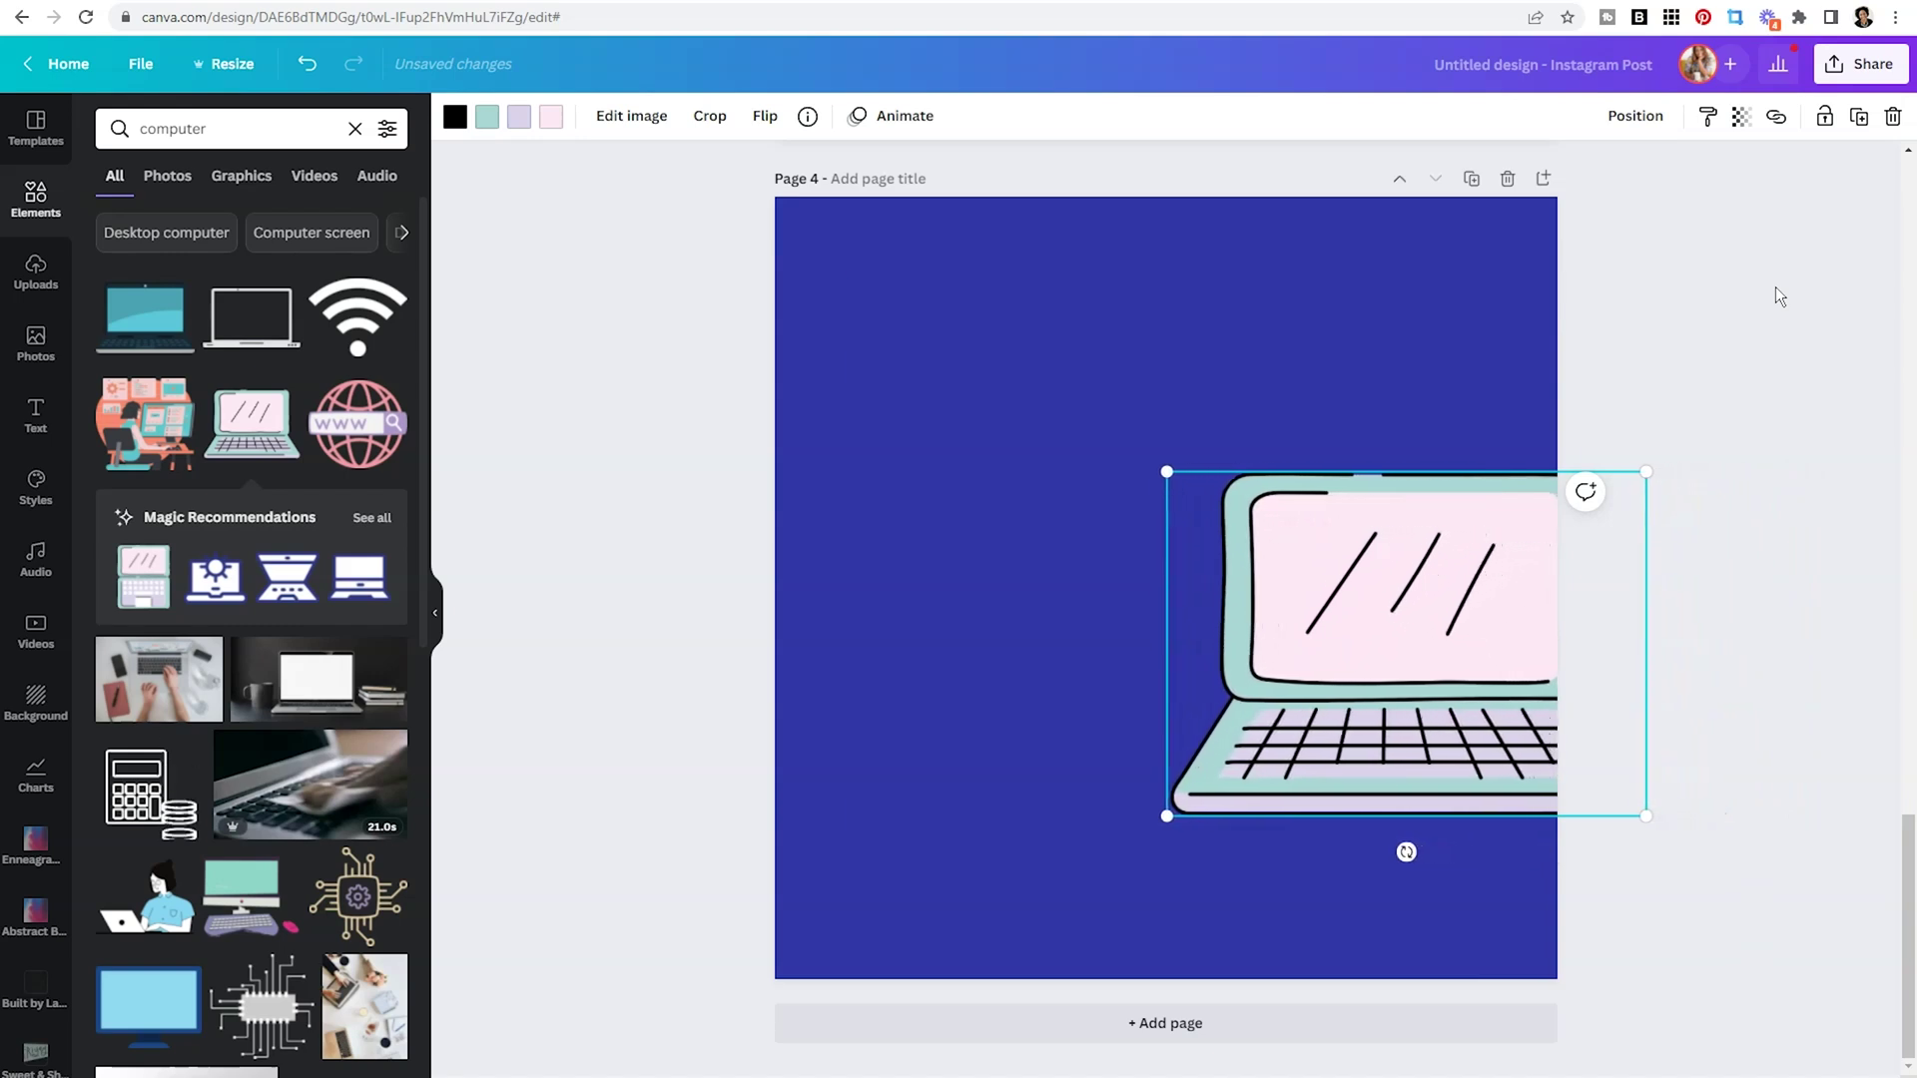
key(Left)
key(Left)
key(Left)
key(Left)
key(Left)
key(Left)
key(Left)
key(Left)
key(Left)
key(Left)
key(Left)
key(Left)
key(Left)
key(Left)
key(Left)
key(Left)
key(Left)
key(Left)
key(Left)
key(Left)
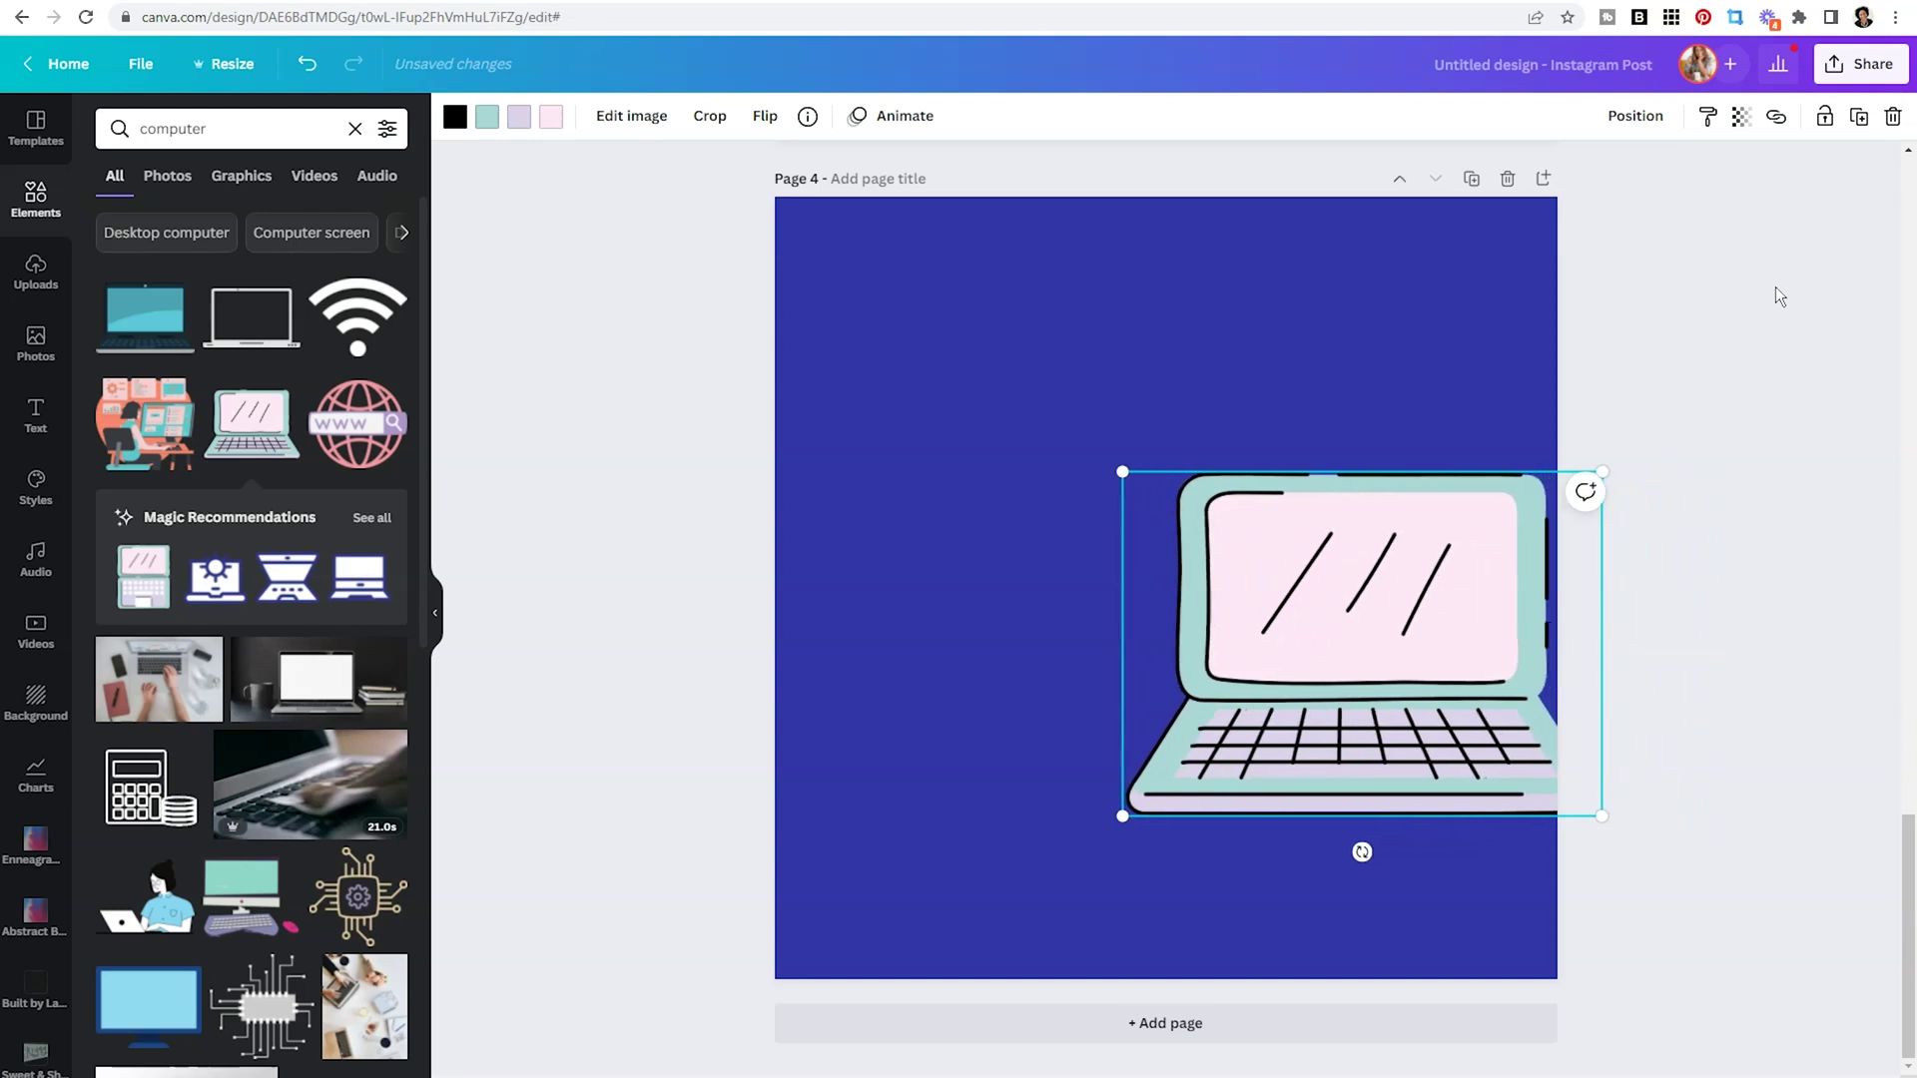
key(Left)
key(Left)
key(Left)
key(Left)
key(Left)
key(Left)
key(Left)
key(Left)
key(Left)
key(Left)
key(Left)
key(Left)
key(Left)
key(Left)
key(Left)
key(Left)
key(Left)
key(Left)
key(Left)
key(Left)
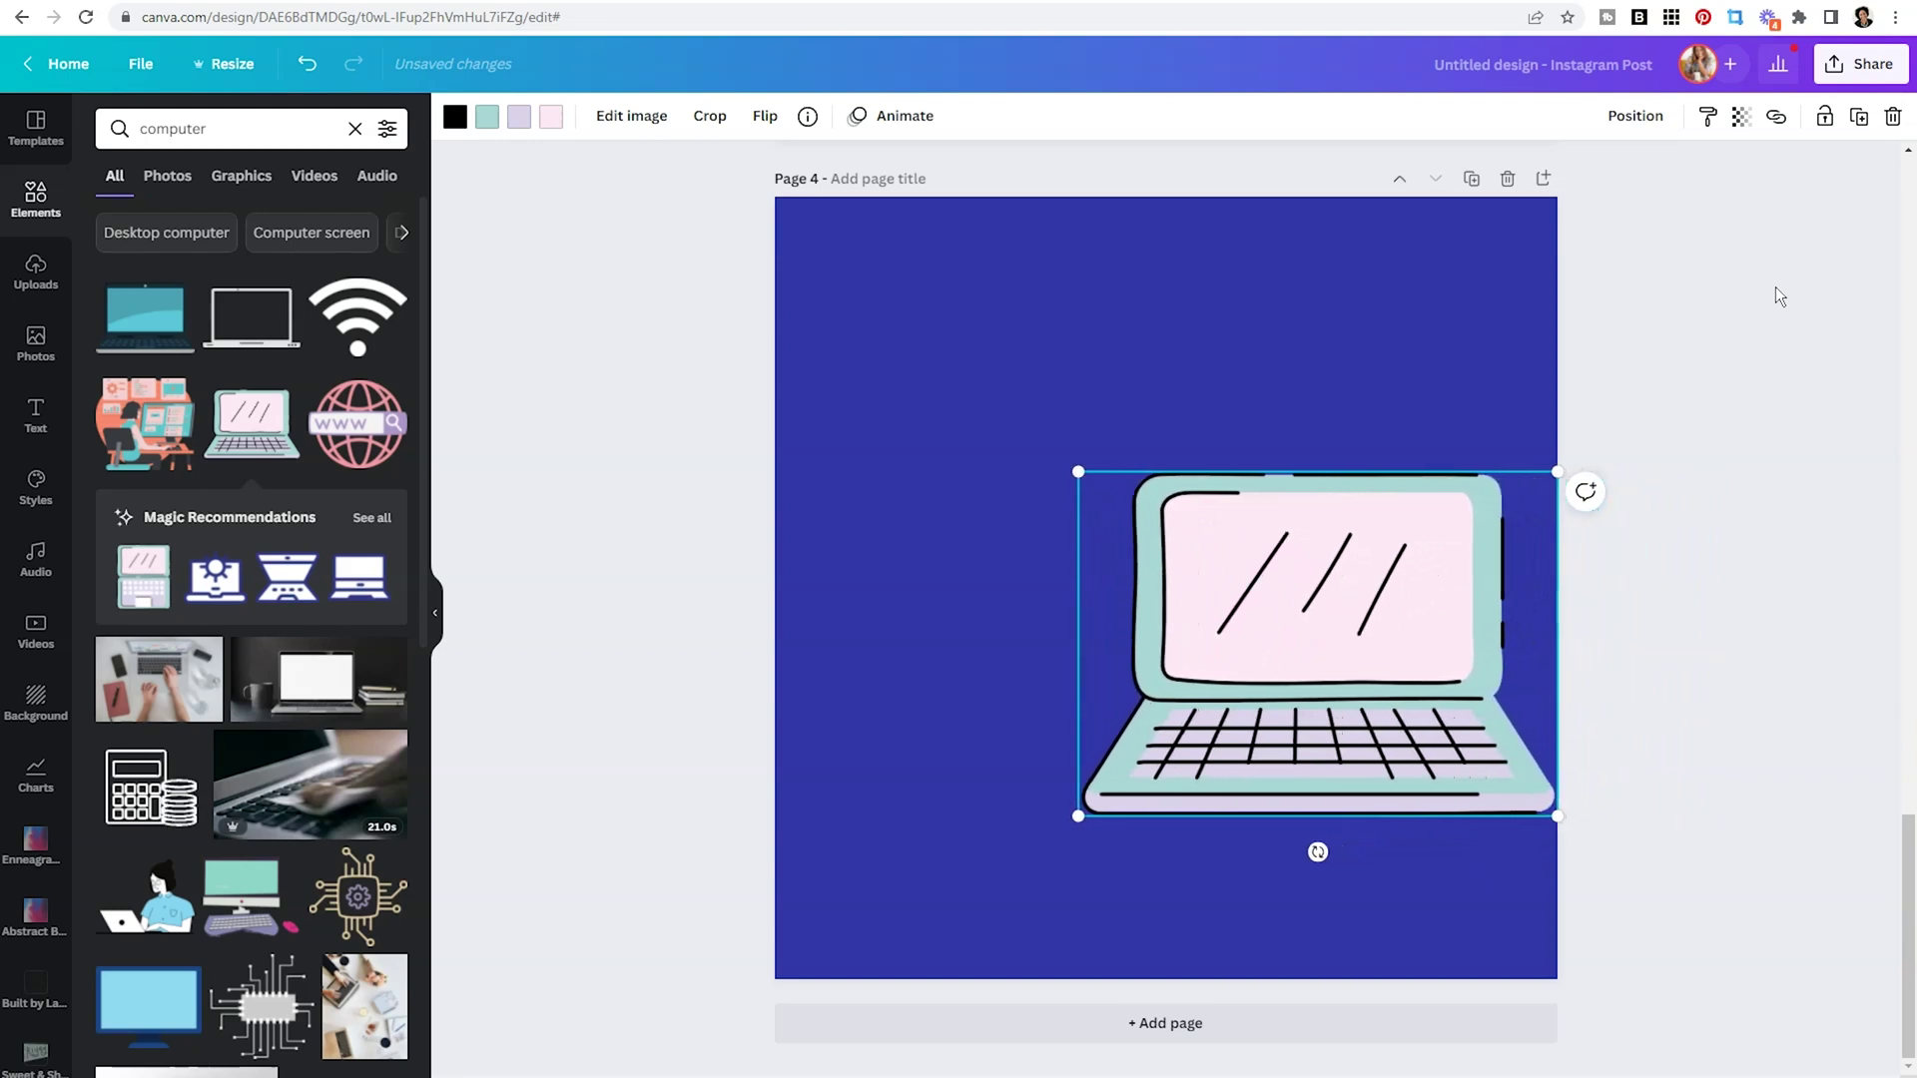
key(Left)
key(Left)
key(Left)
key(Left)
key(Left)
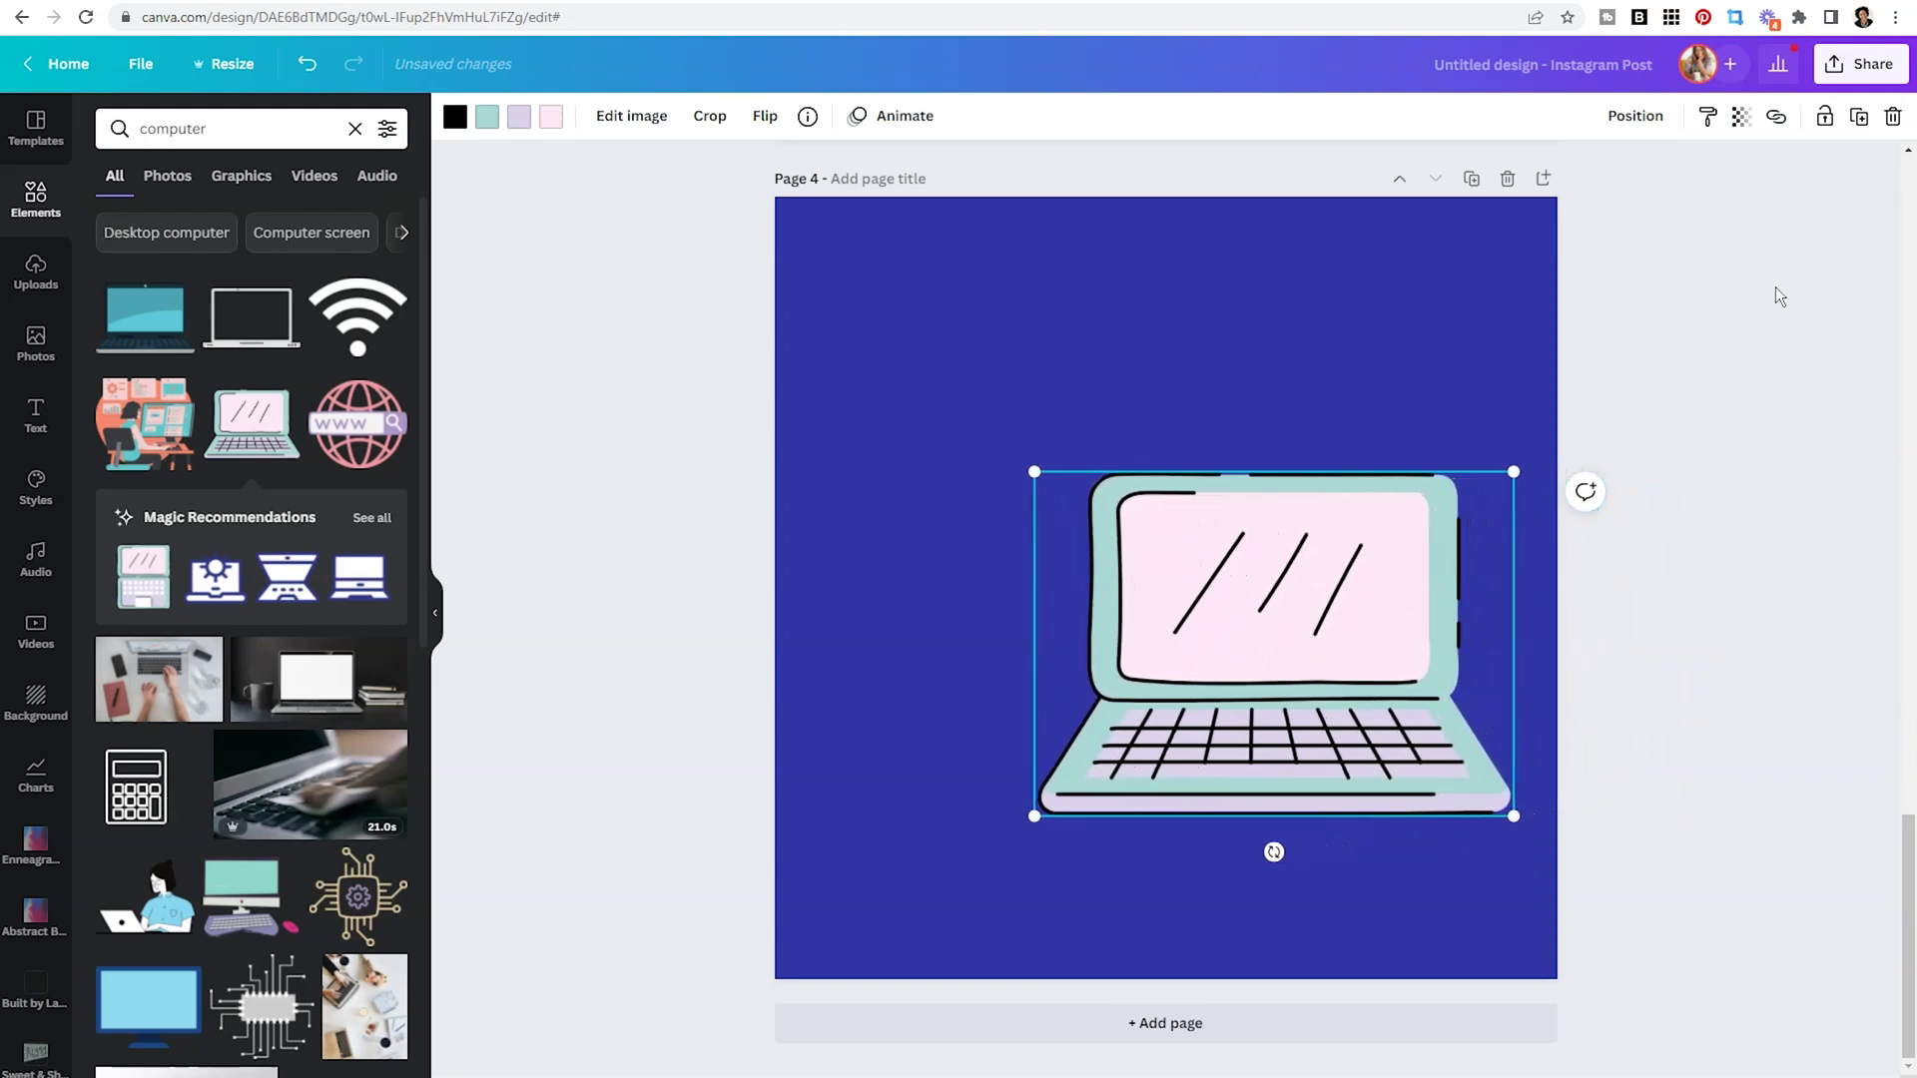
key(Left)
key(Left)
key(Left)
key(Left)
key(Left)
key(Left)
key(Left)
key(Left)
key(Left)
key(Left)
key(Left)
key(Left)
key(Left)
key(Left)
key(Left)
key(Left)
key(Left)
key(Left)
key(Left)
key(Left)
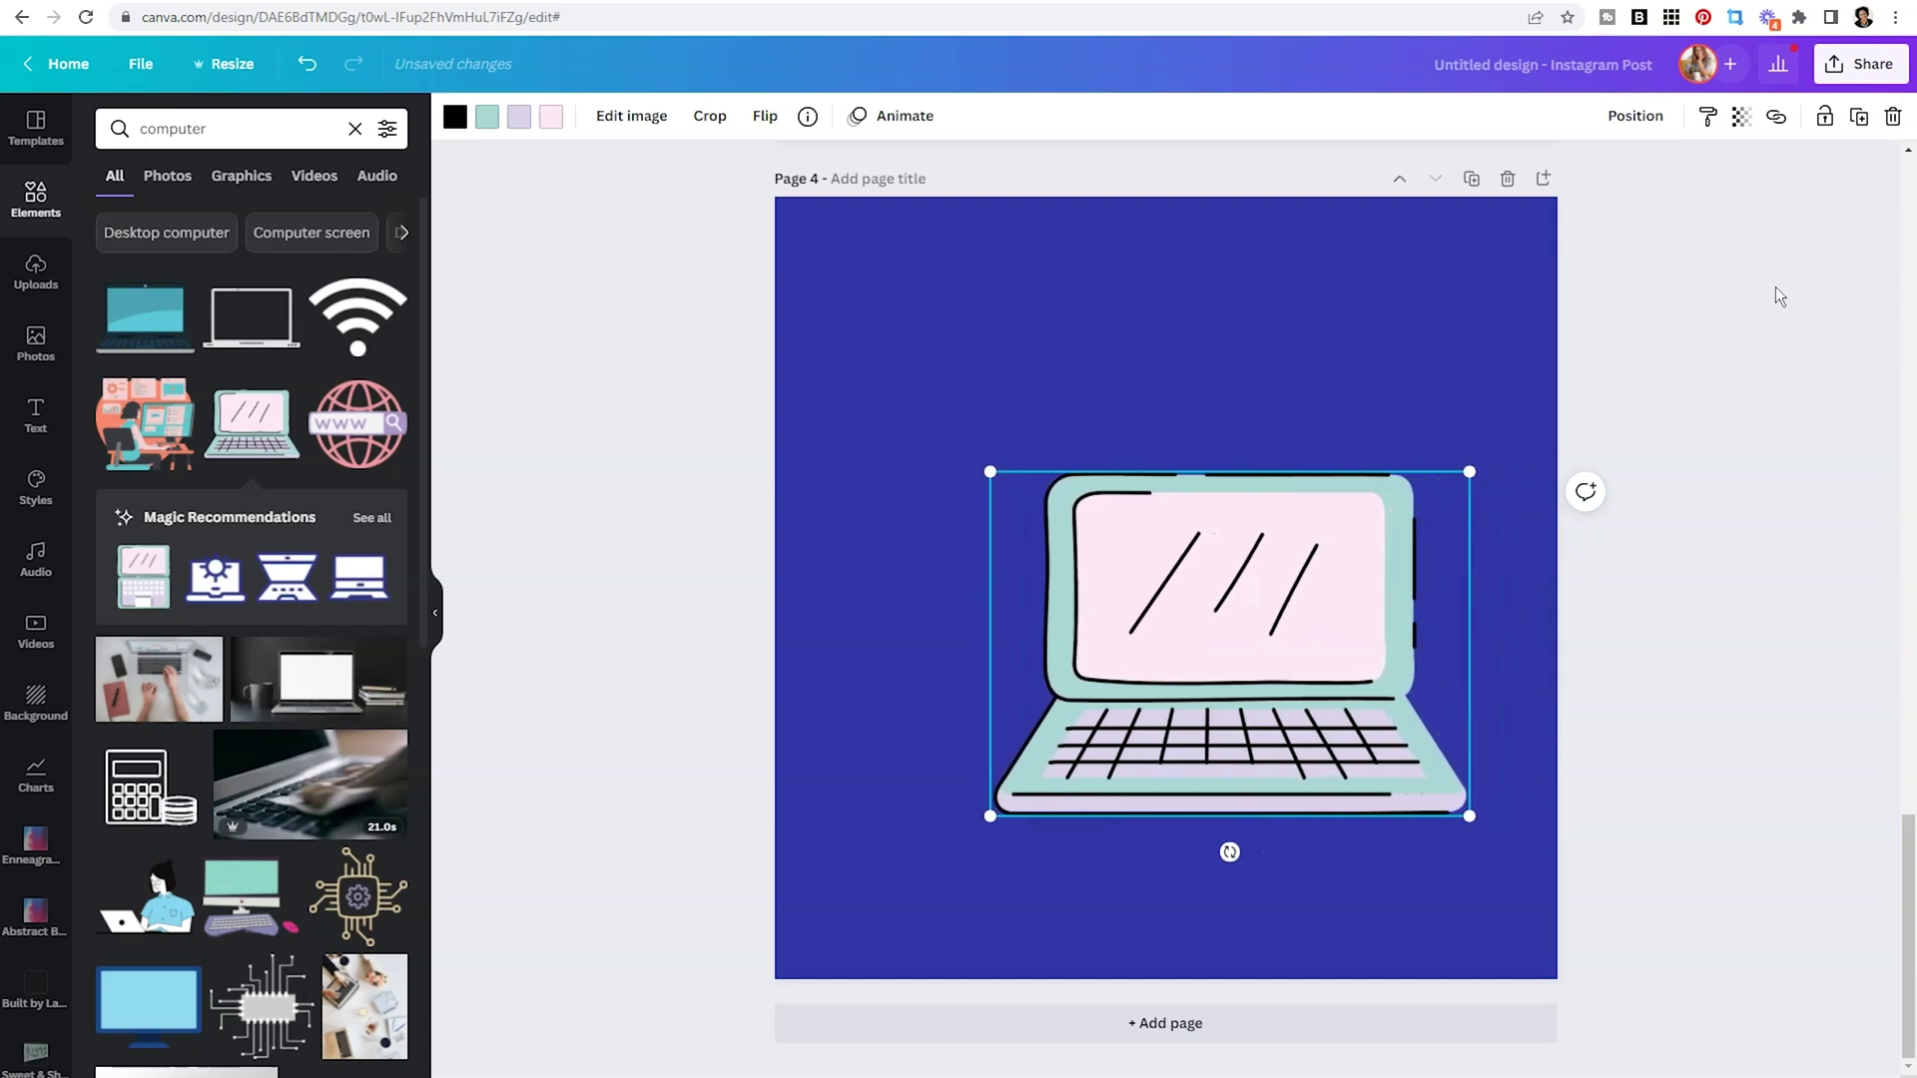
key(Left)
key(Left)
key(Left)
key(Left)
key(Left)
key(Left)
key(Left)
key(Left)
key(Left)
key(Left)
key(Left)
key(Left)
key(Left)
key(Left)
key(Left)
key(Left)
key(Left)
key(Left)
key(Left)
key(Left)
key(Left)
key(Left)
key(Left)
key(Left)
key(Left)
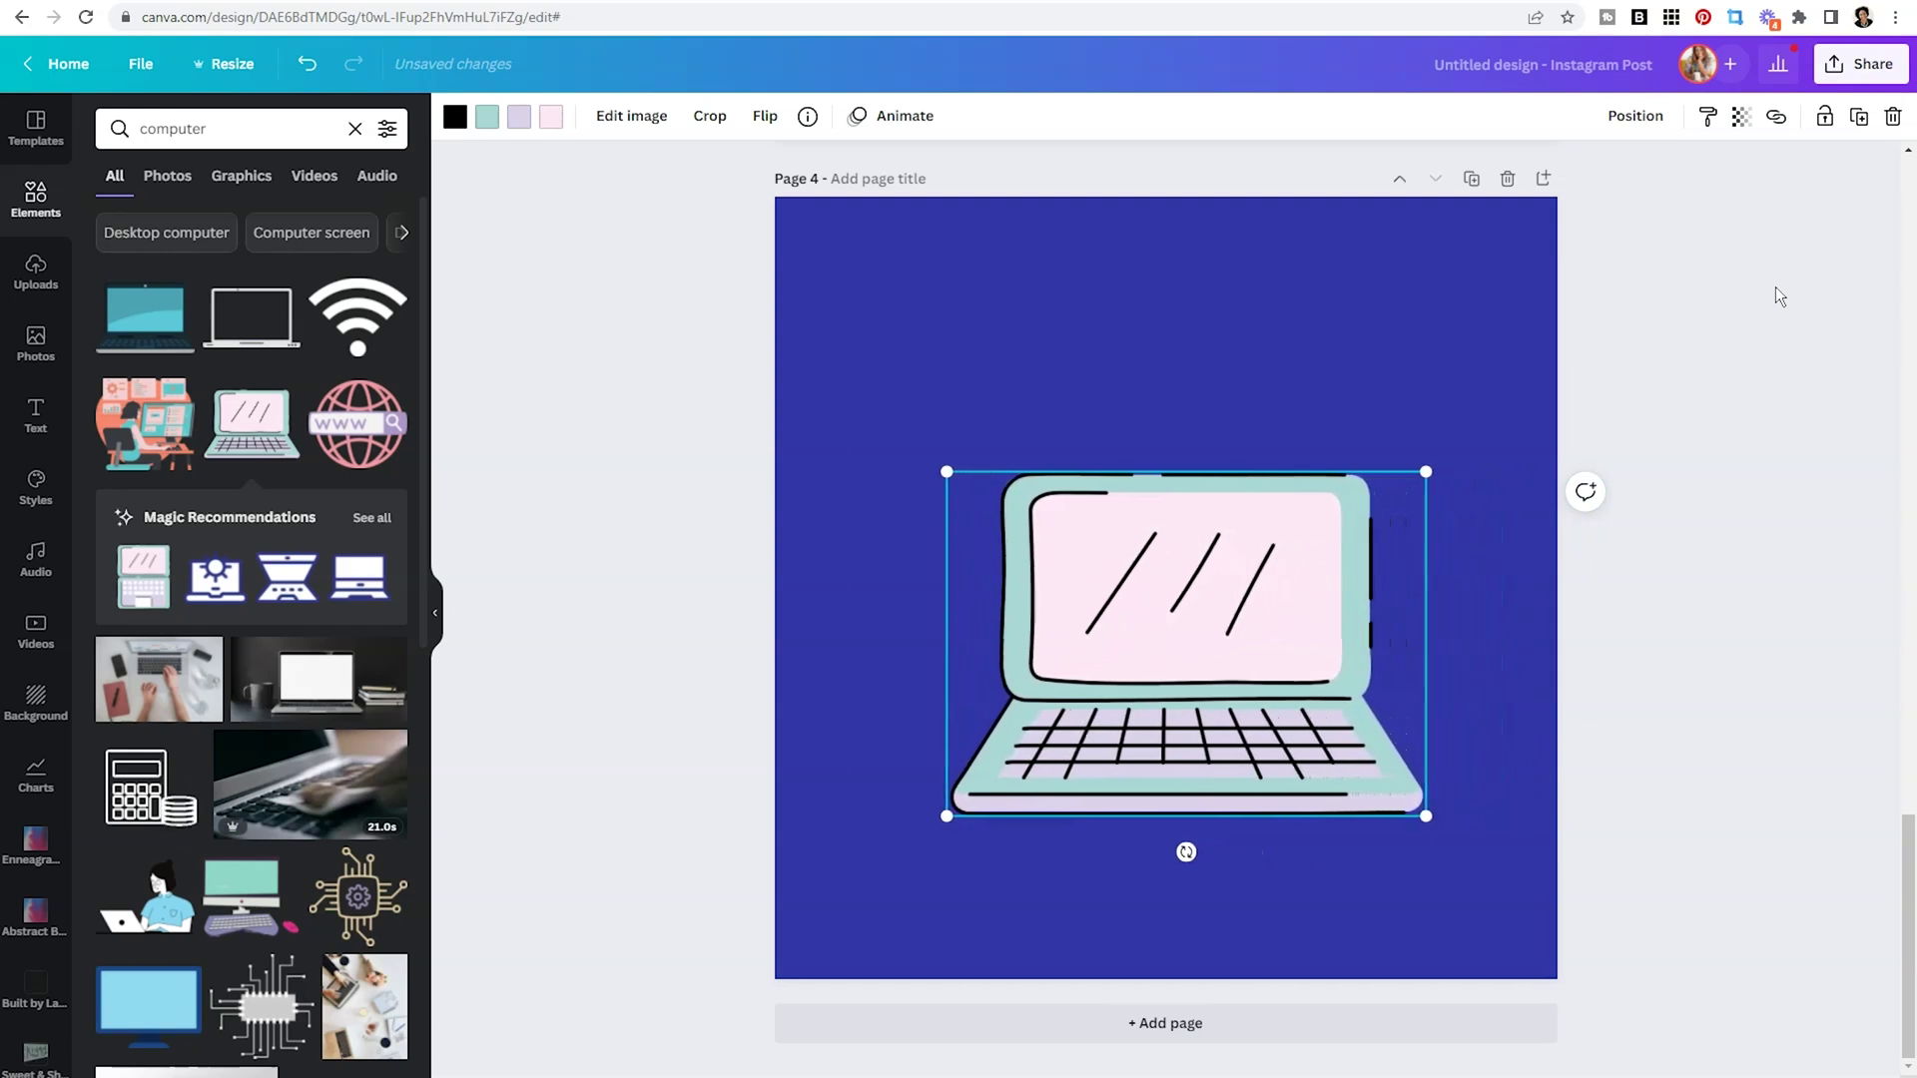
key(Left)
key(Left)
key(Left)
key(Left)
key(Left)
key(Left)
key(Left)
key(Left)
key(Left)
key(Left)
key(Left)
key(Left)
key(Left)
key(Left)
key(Left)
key(Left)
key(Left)
key(Left)
key(Left)
key(Left)
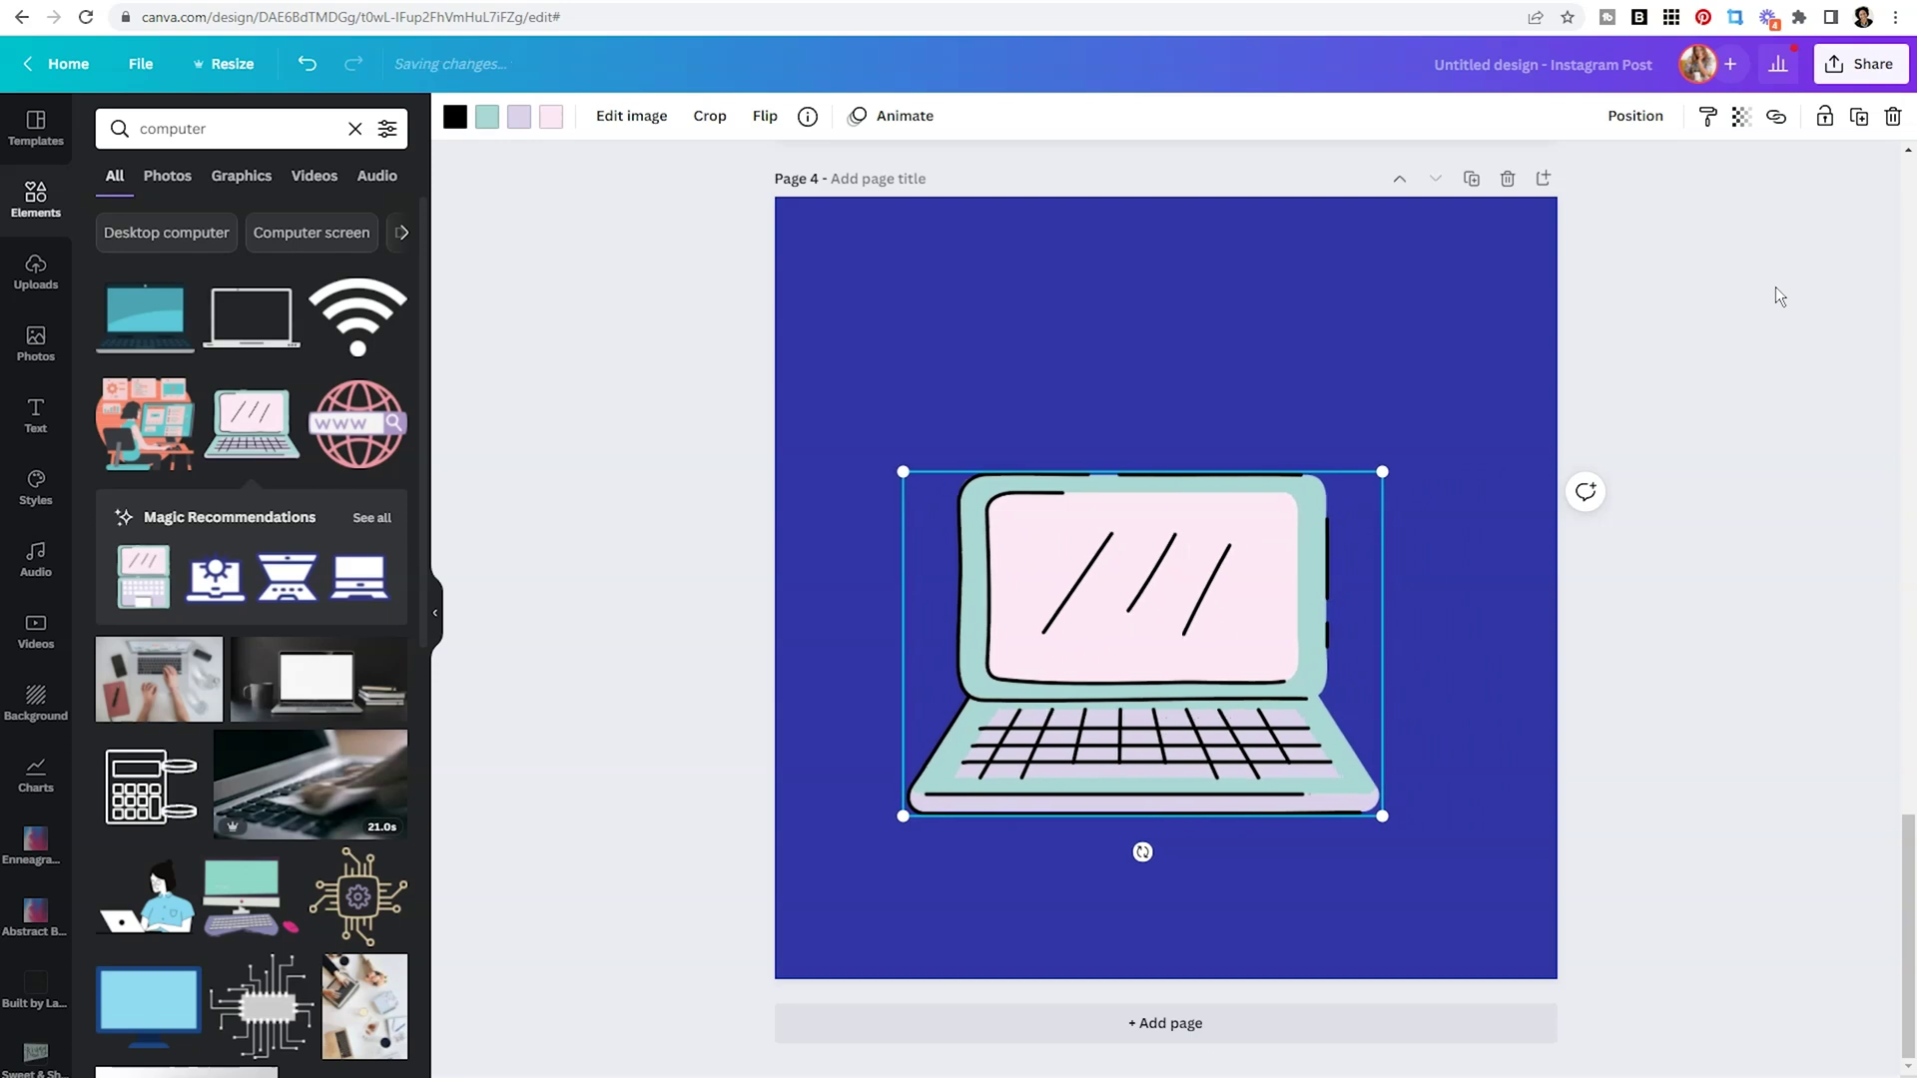
key(Left)
key(Left)
key(Left)
key(Left)
key(Left)
key(Left)
key(Left)
key(Left)
key(Left)
key(Left)
key(Left)
key(Left)
key(Left)
key(Left)
key(Left)
key(Left)
key(Left)
key(Left)
key(Left)
key(Left)
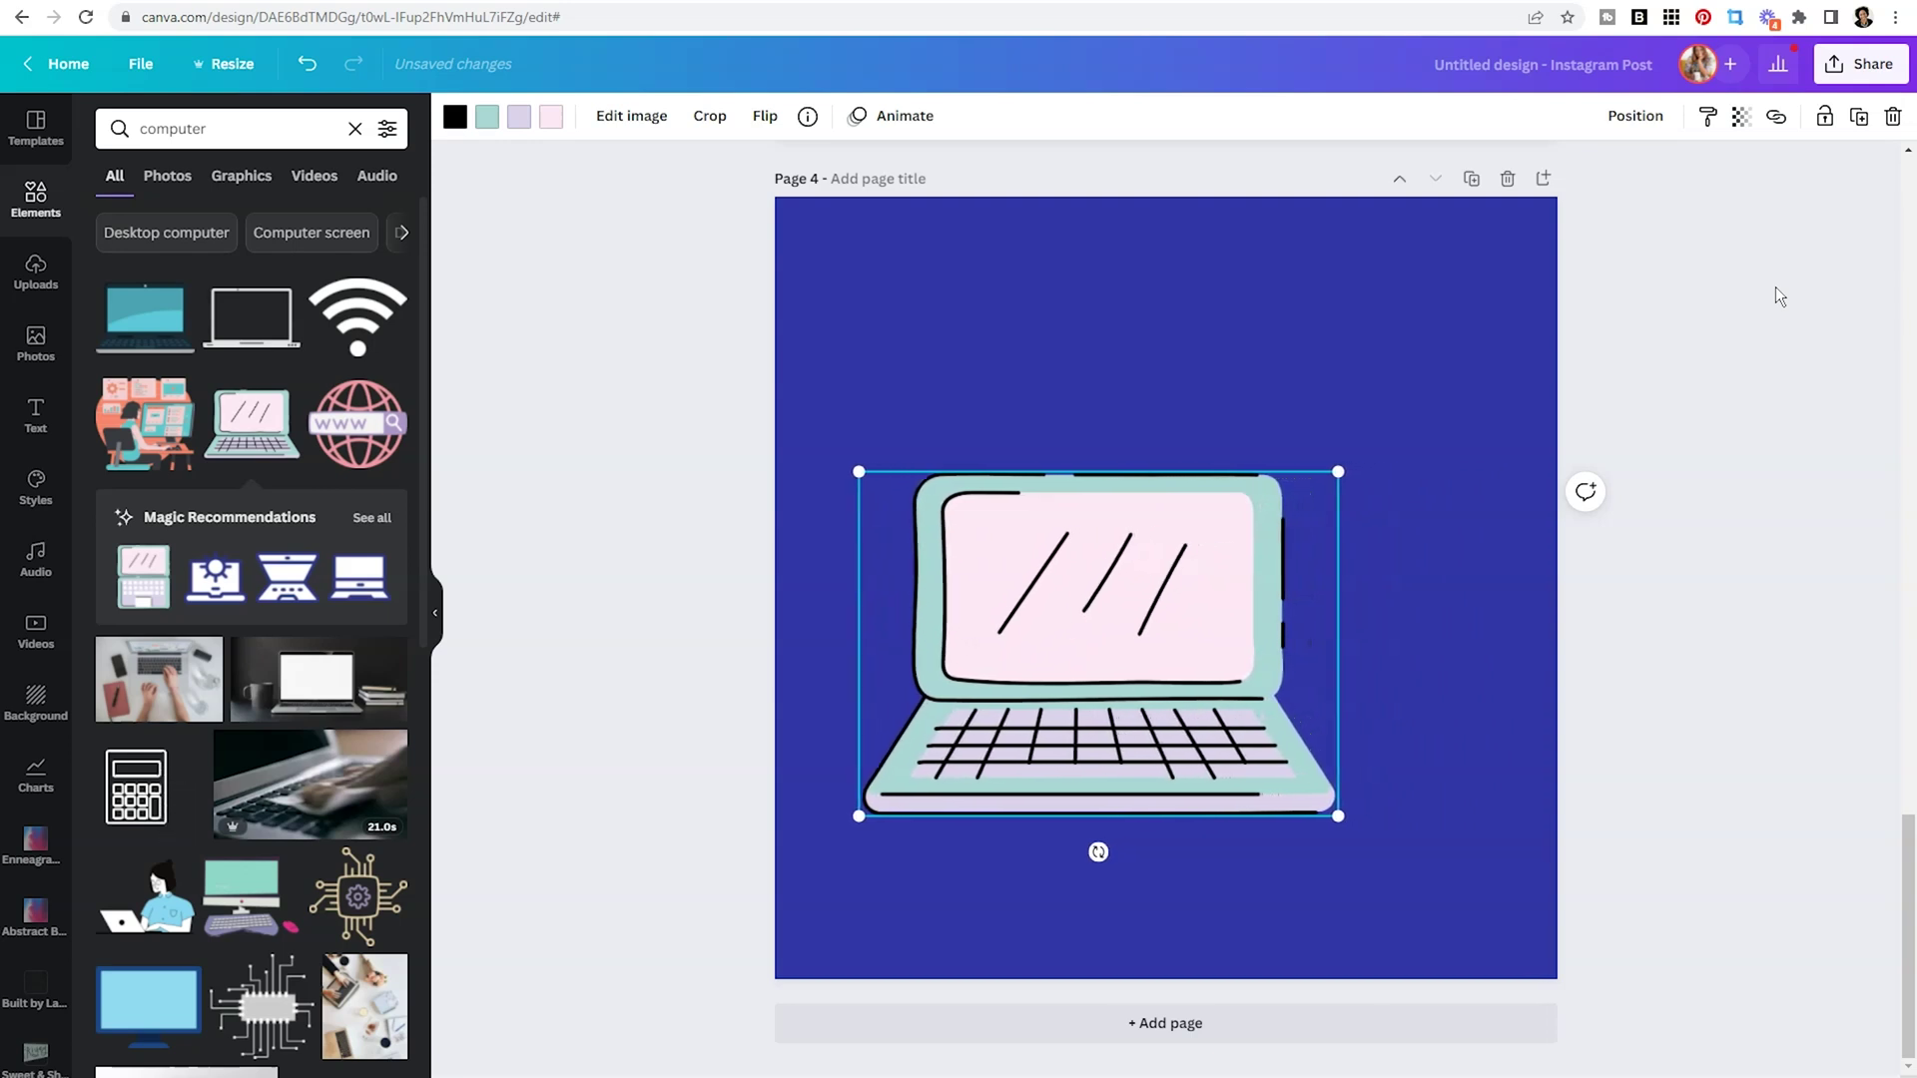
key(Left)
key(Left)
key(Left)
key(Left)
key(Left)
key(Left)
key(Left)
key(Left)
key(Left)
key(Left)
key(Left)
key(Left)
key(Left)
key(Left)
key(Left)
key(Left)
key(Left)
key(Left)
key(Left)
key(Left)
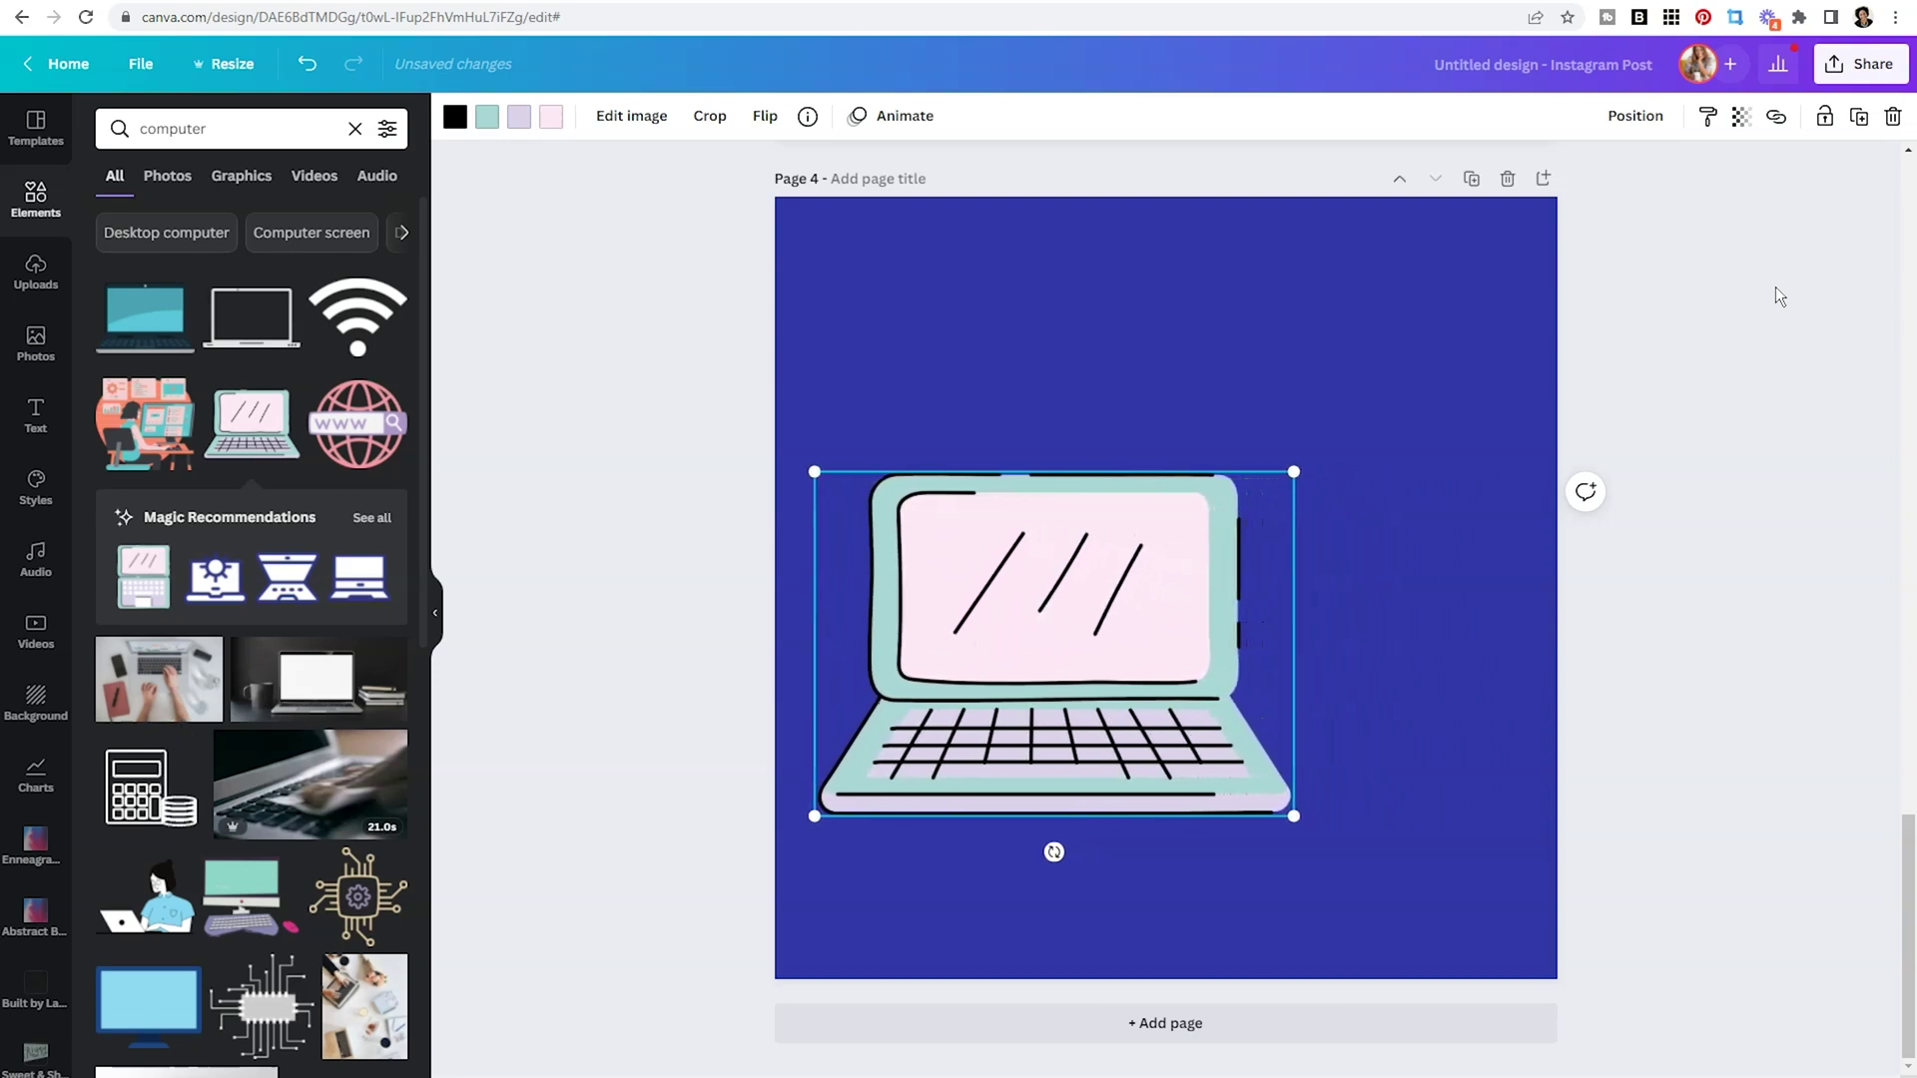
key(Left)
key(Left)
key(Left)
key(Left)
key(Left)
key(Left)
key(Left)
key(Left)
key(Left)
key(Left)
key(Left)
key(Left)
key(Left)
key(Left)
key(Left)
key(Left)
key(Left)
key(Left)
key(Left)
key(Left)
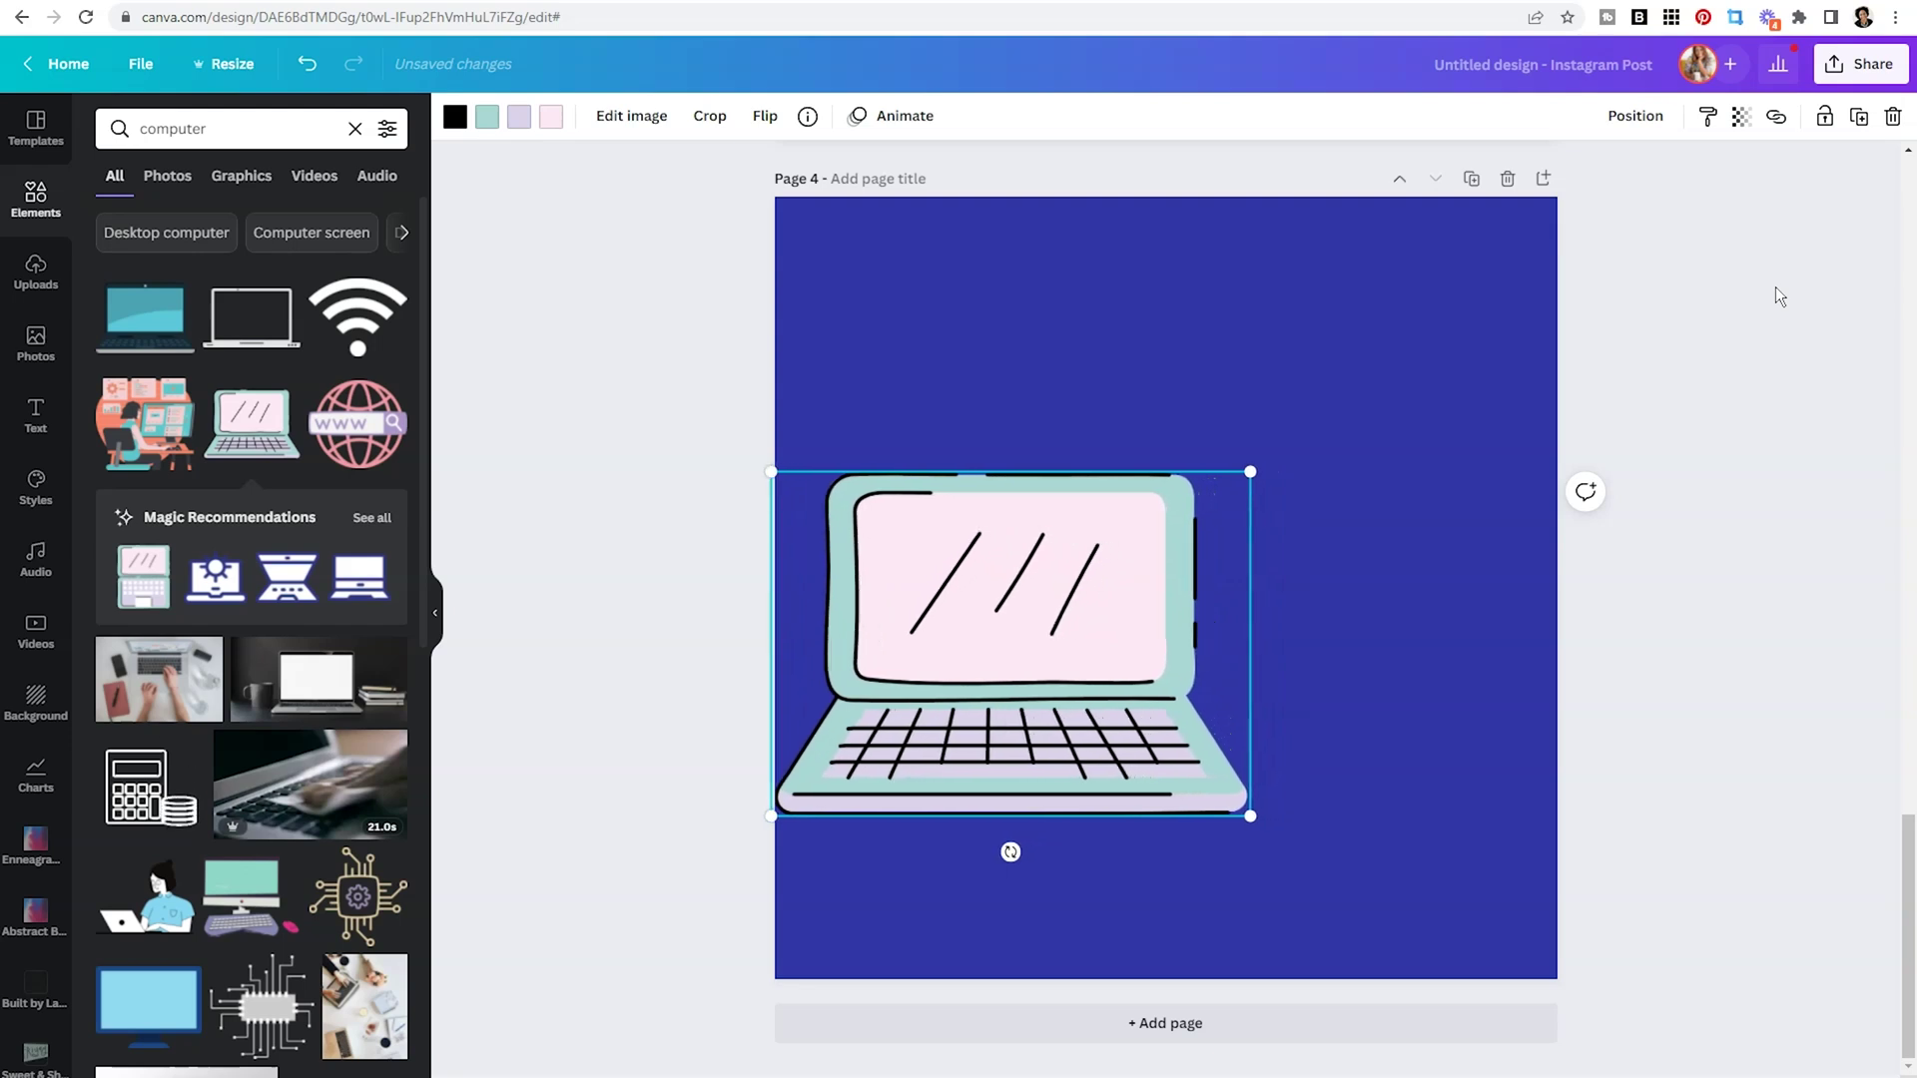
key(Left)
key(Left)
key(Left)
key(Left)
key(Left)
key(Left)
key(Left)
key(Left)
key(Left)
key(Left)
key(Left)
key(Left)
key(Left)
key(Left)
key(Left)
key(Left)
key(Left)
key(Left)
key(Left)
key(Left)
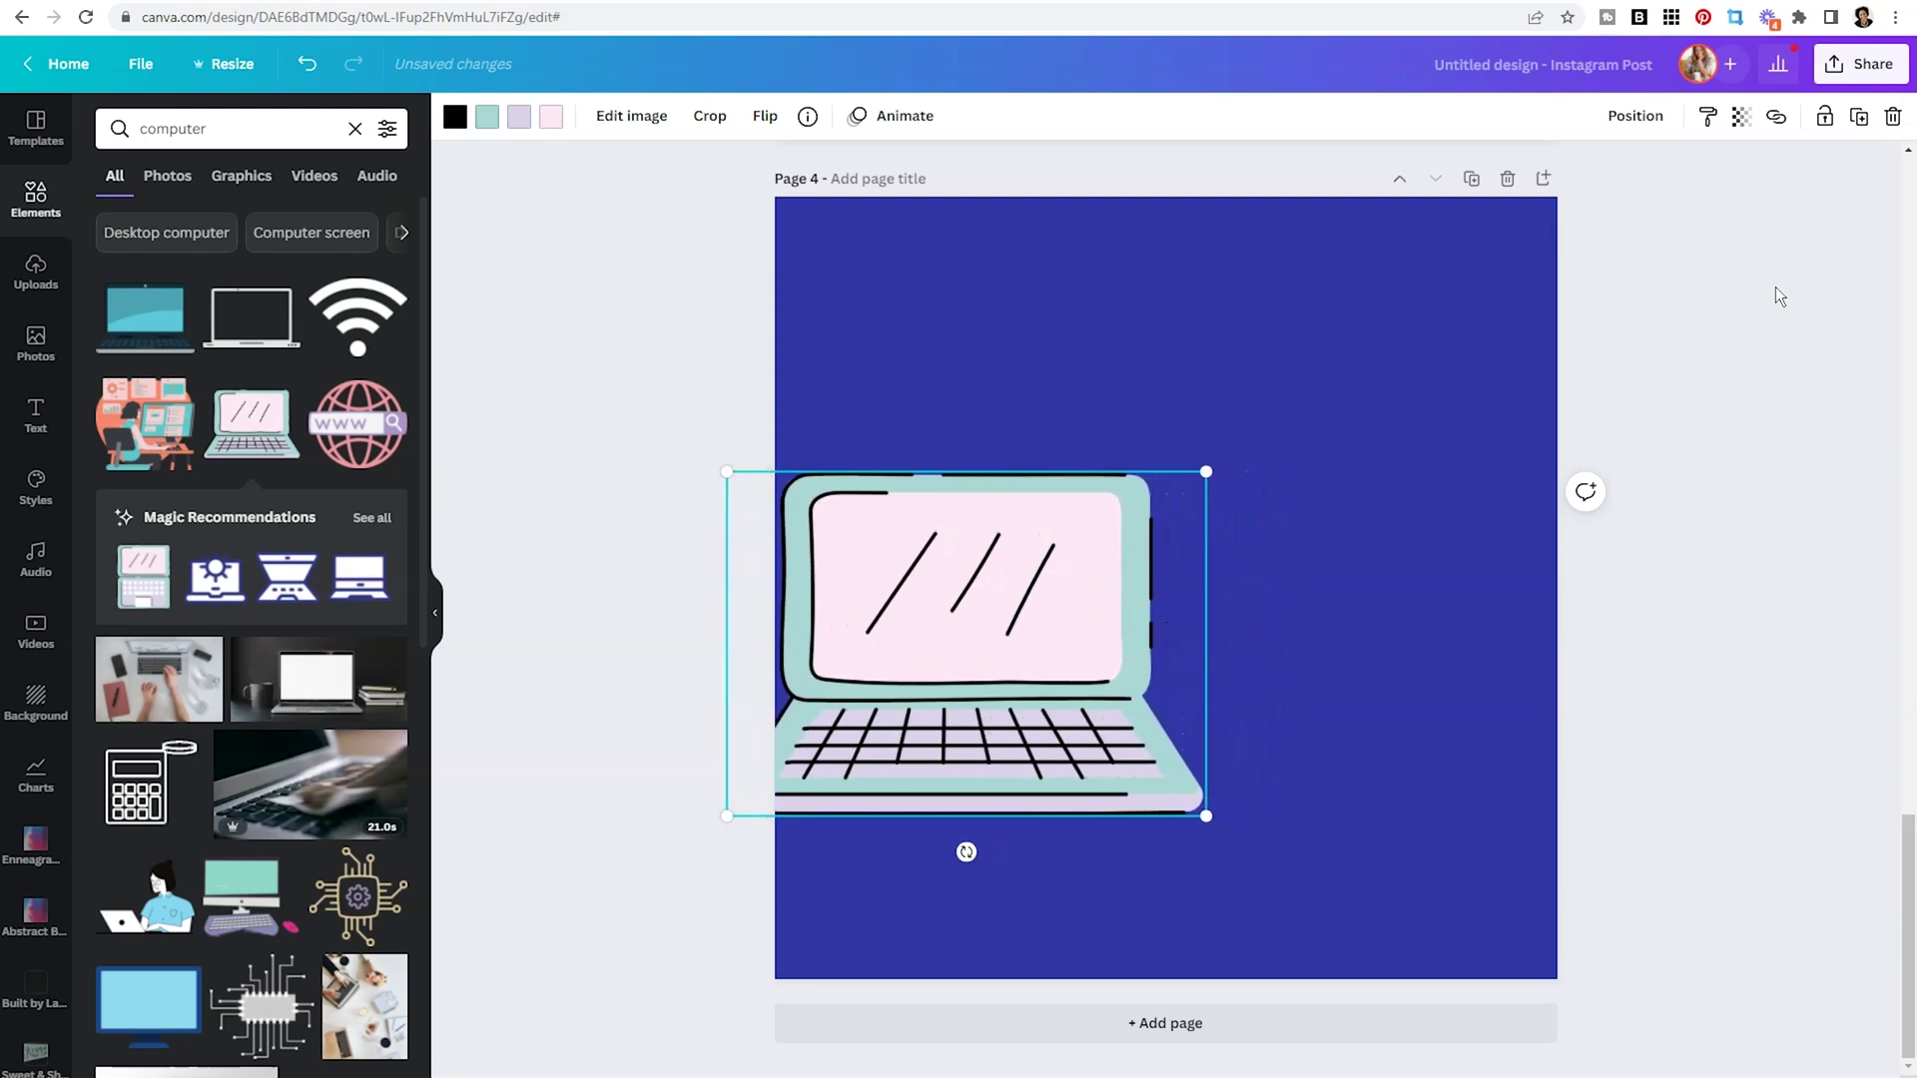
key(Left)
key(Left)
key(Left)
key(Left)
key(Left)
key(Left)
key(Left)
key(Left)
key(Left)
key(Left)
key(Left)
key(Left)
key(Left)
key(Left)
key(Left)
key(Left)
key(Left)
key(Left)
key(Left)
key(Left)
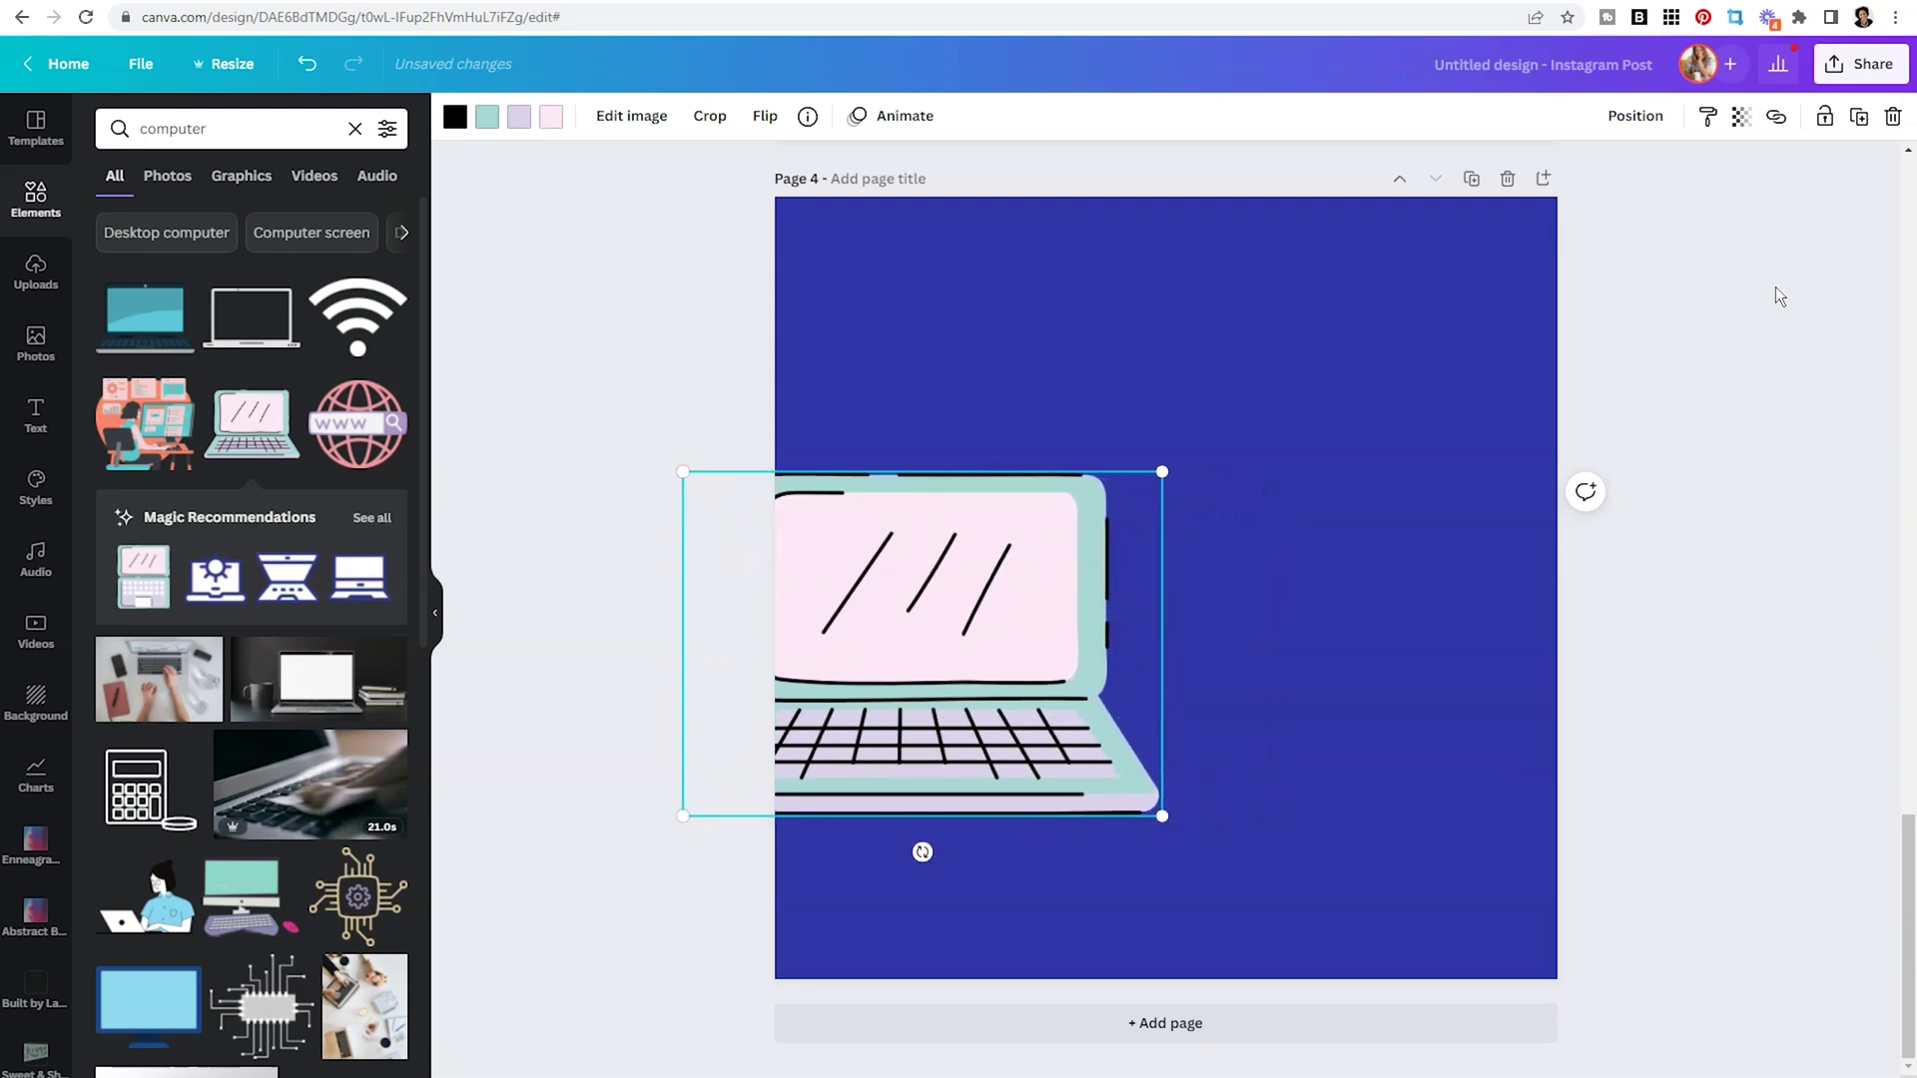
key(Left)
key(Left)
key(Left)
key(Left)
key(Left)
key(Left)
key(Left)
key(Left)
key(Left)
key(Left)
key(Left)
key(Left)
key(Left)
key(Left)
key(Left)
key(Left)
key(Left)
key(Left)
key(Left)
key(Left)
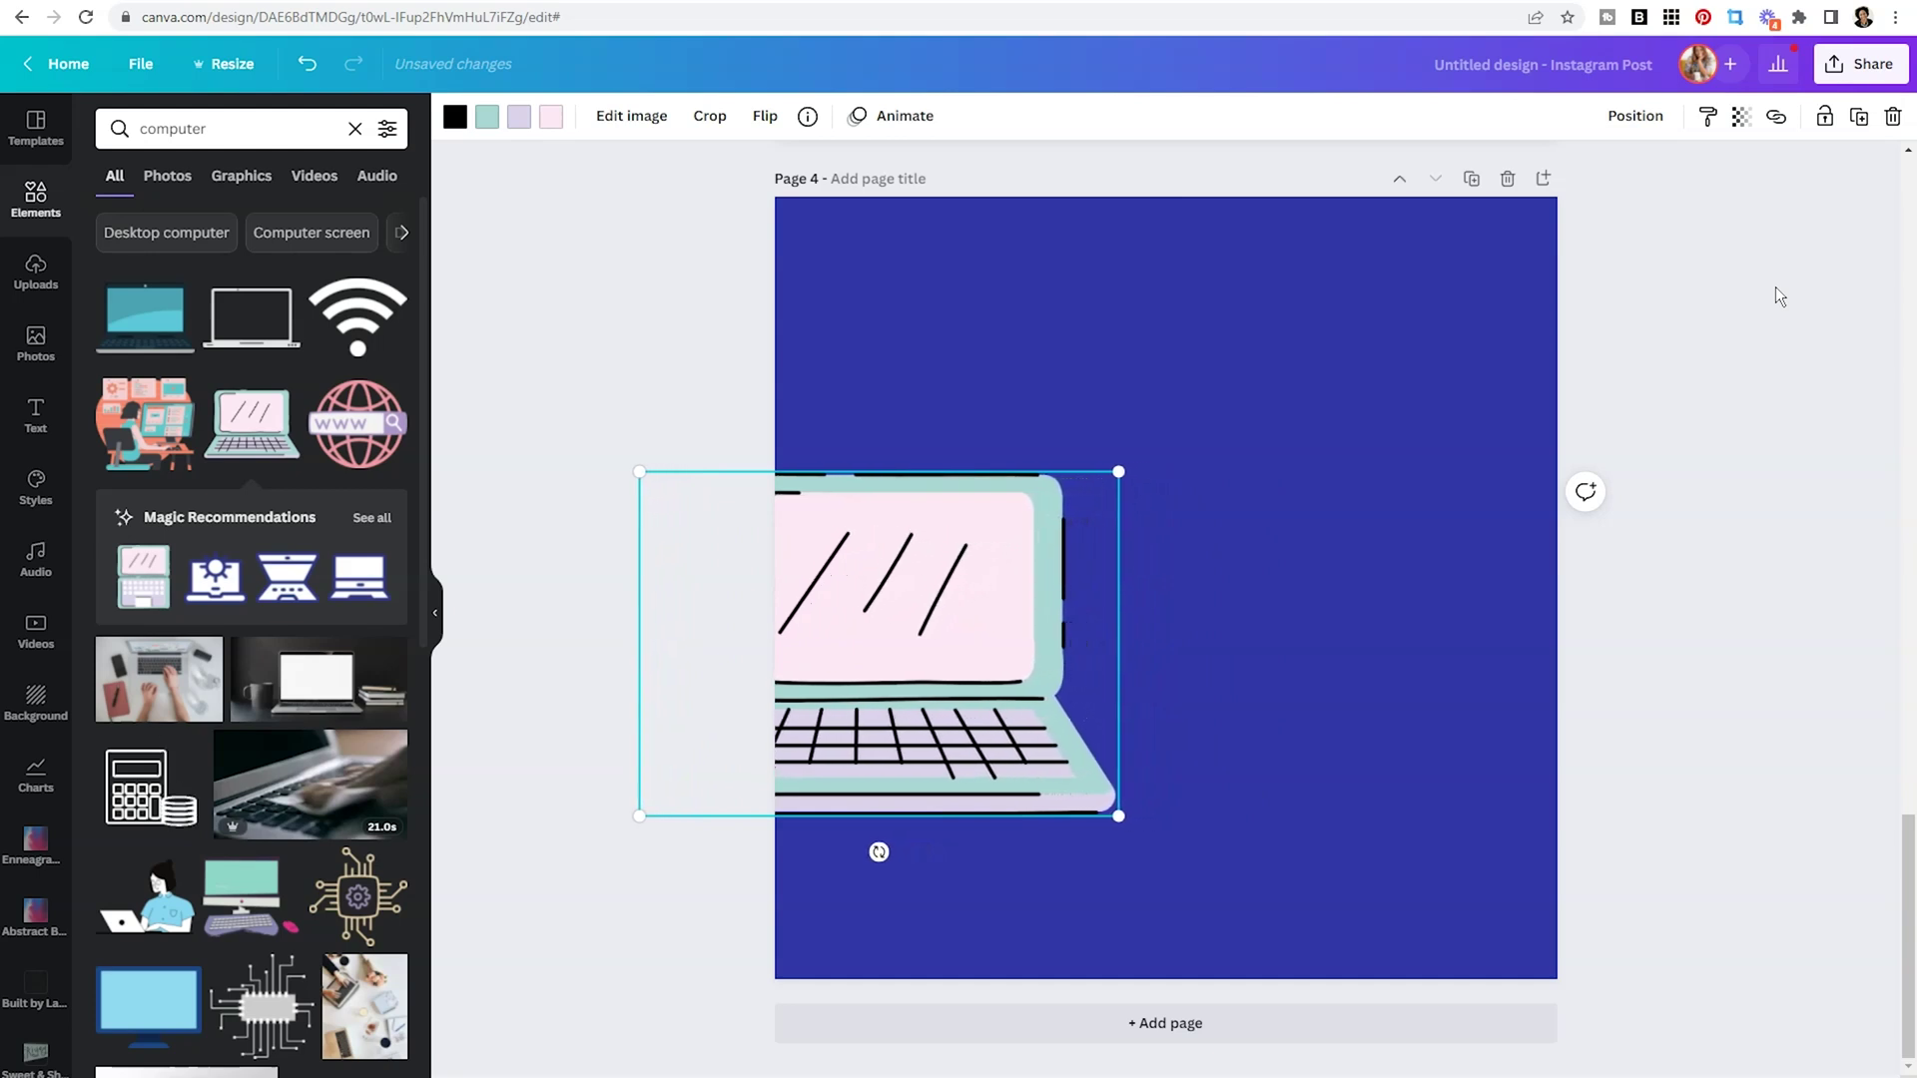
key(Left)
key(Left)
key(Left)
key(Left)
key(Left)
key(Left)
key(Left)
key(Left)
key(Left)
key(Left)
key(Left)
key(Left)
key(Left)
key(Left)
key(Left)
key(Left)
key(Left)
key(Left)
key(Left)
key(Left)
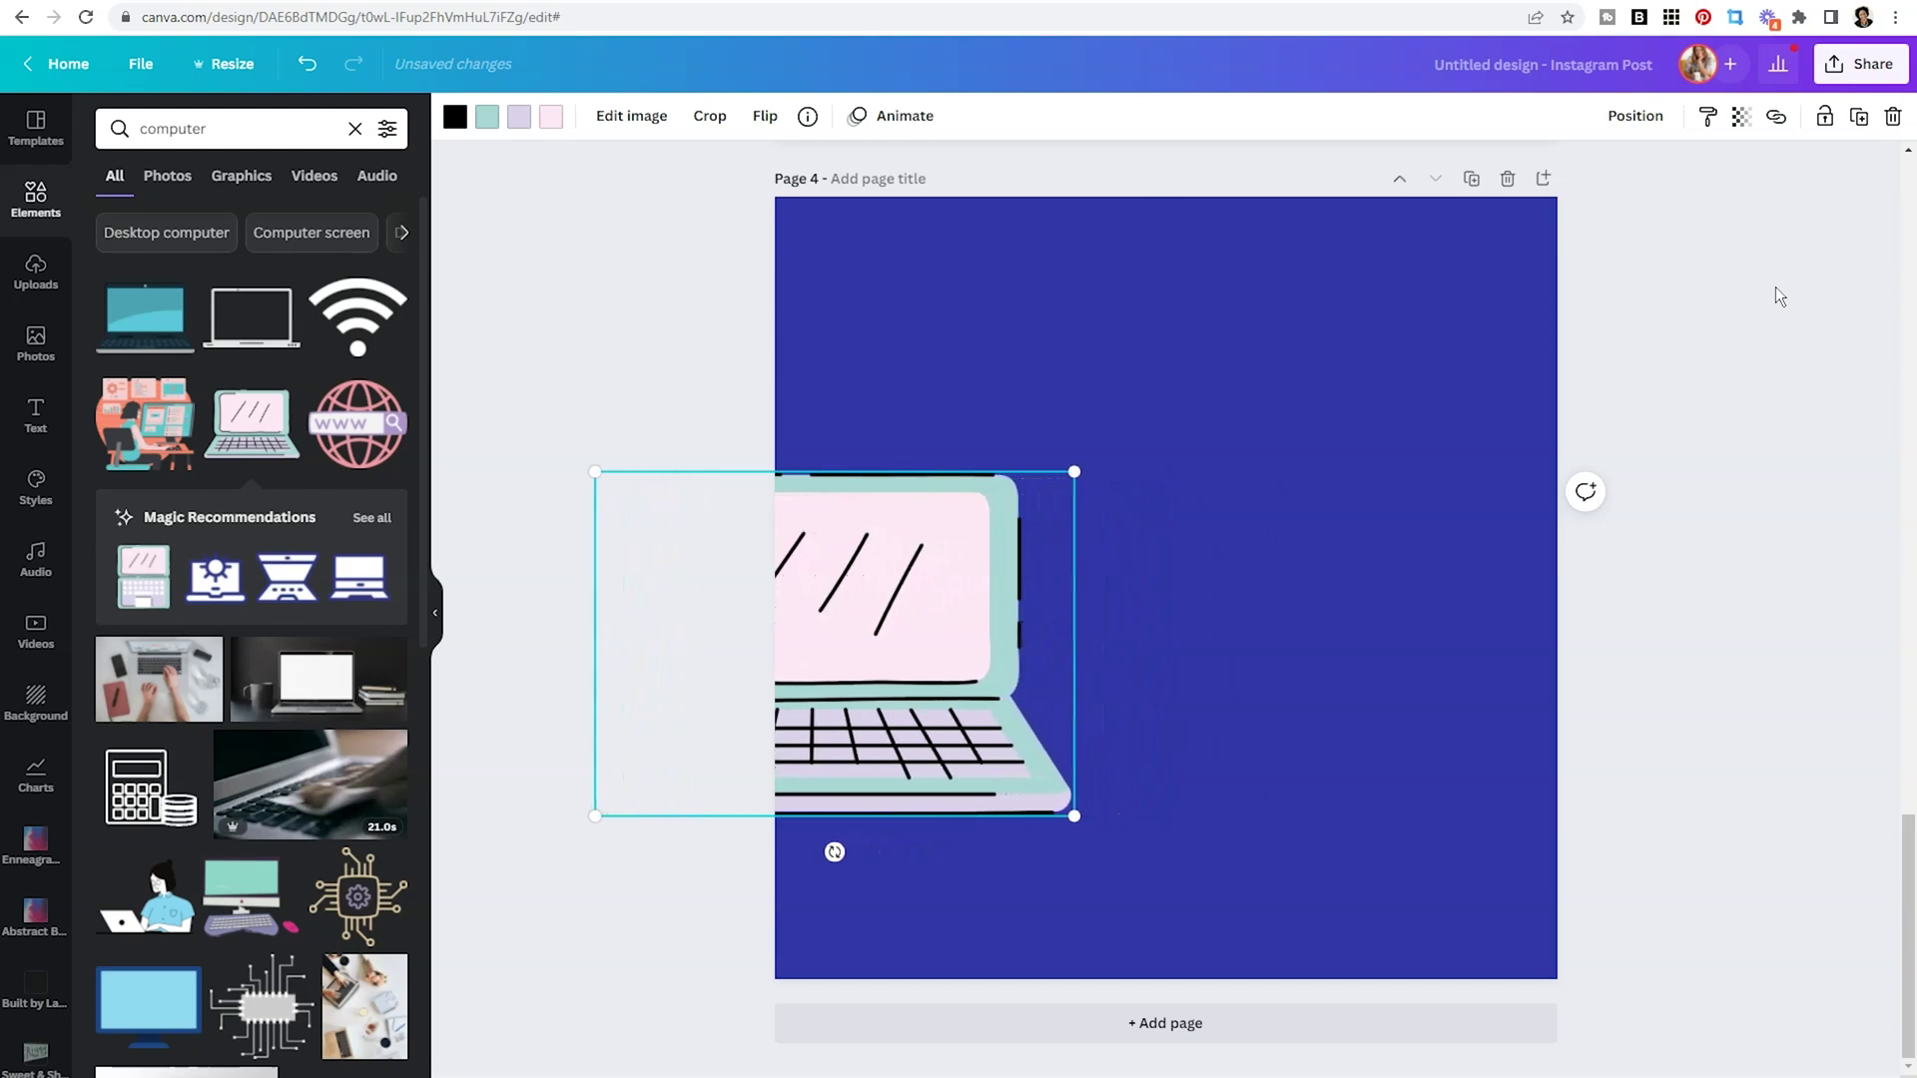
key(Left)
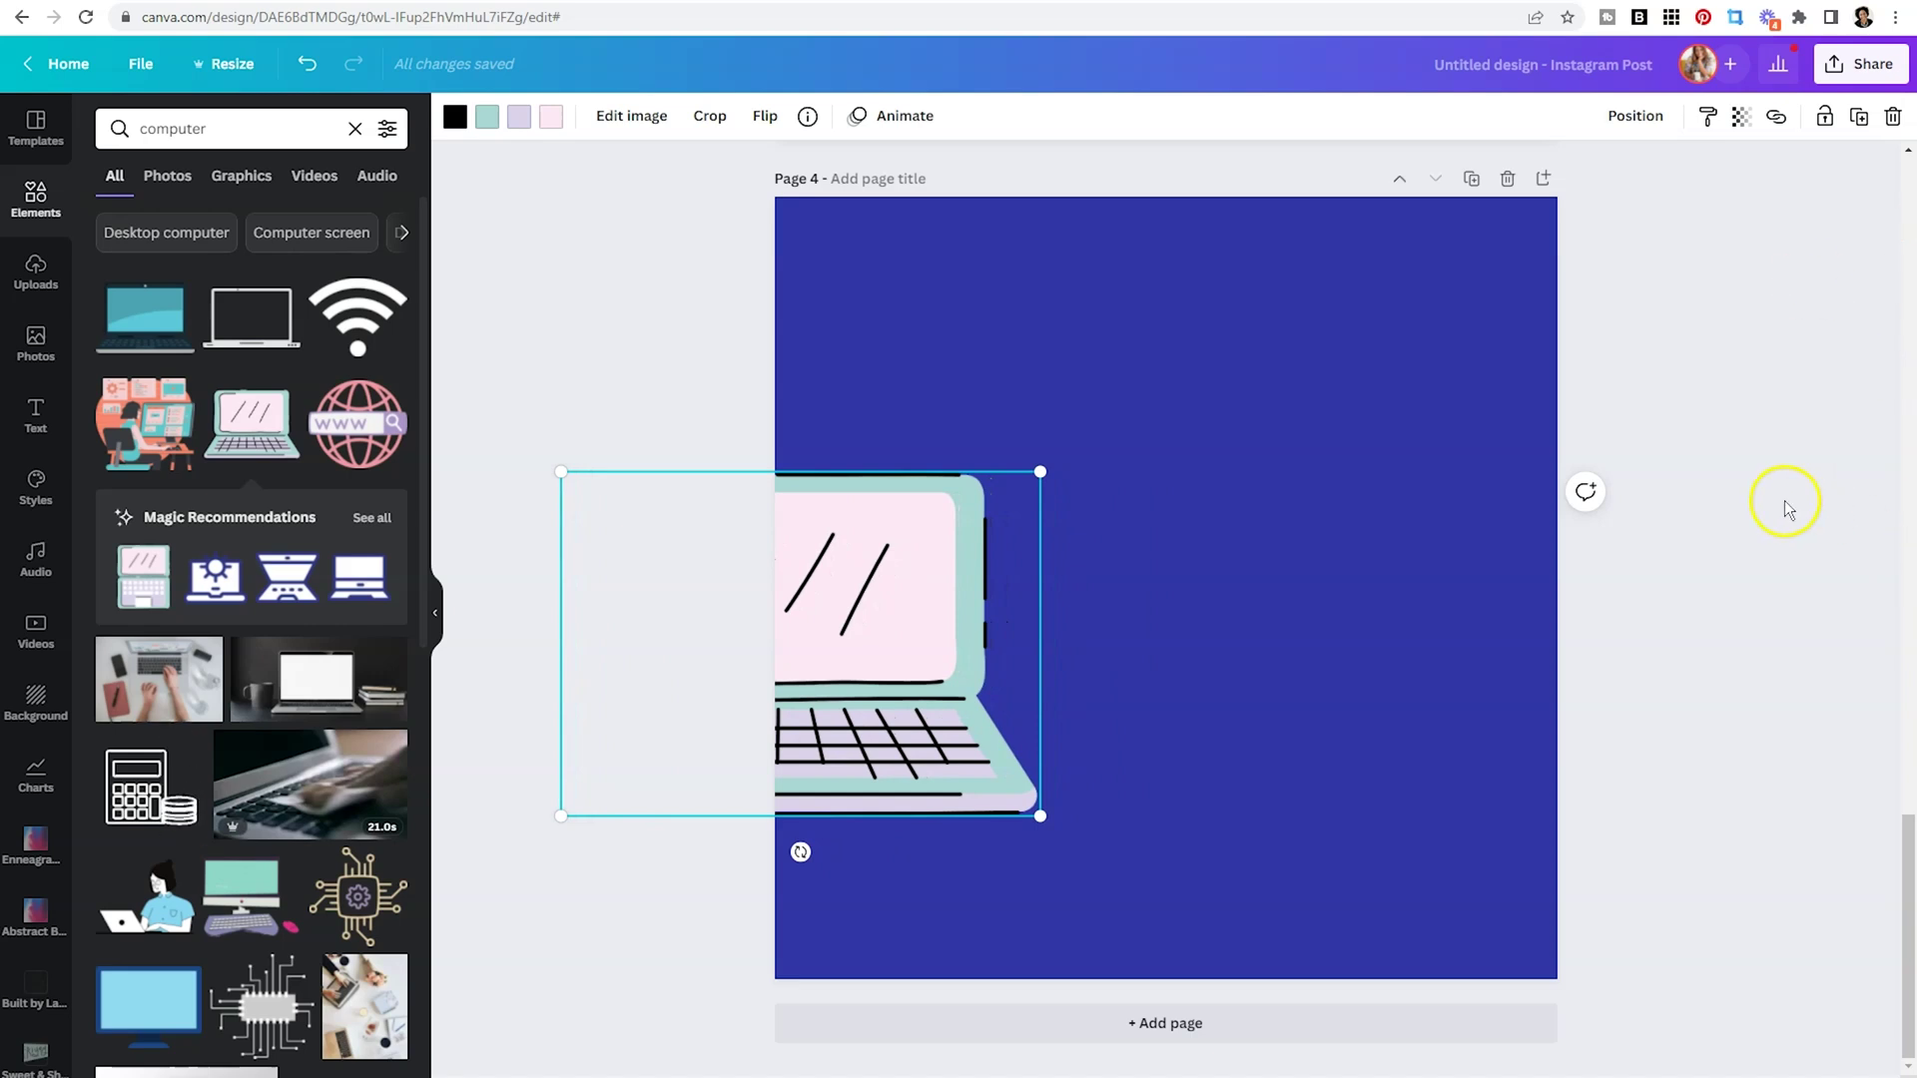
click(1621, 591)
Scroll up to review the laptop spanning pages 3 and 4.
scroll(1626, 591, up, 6)
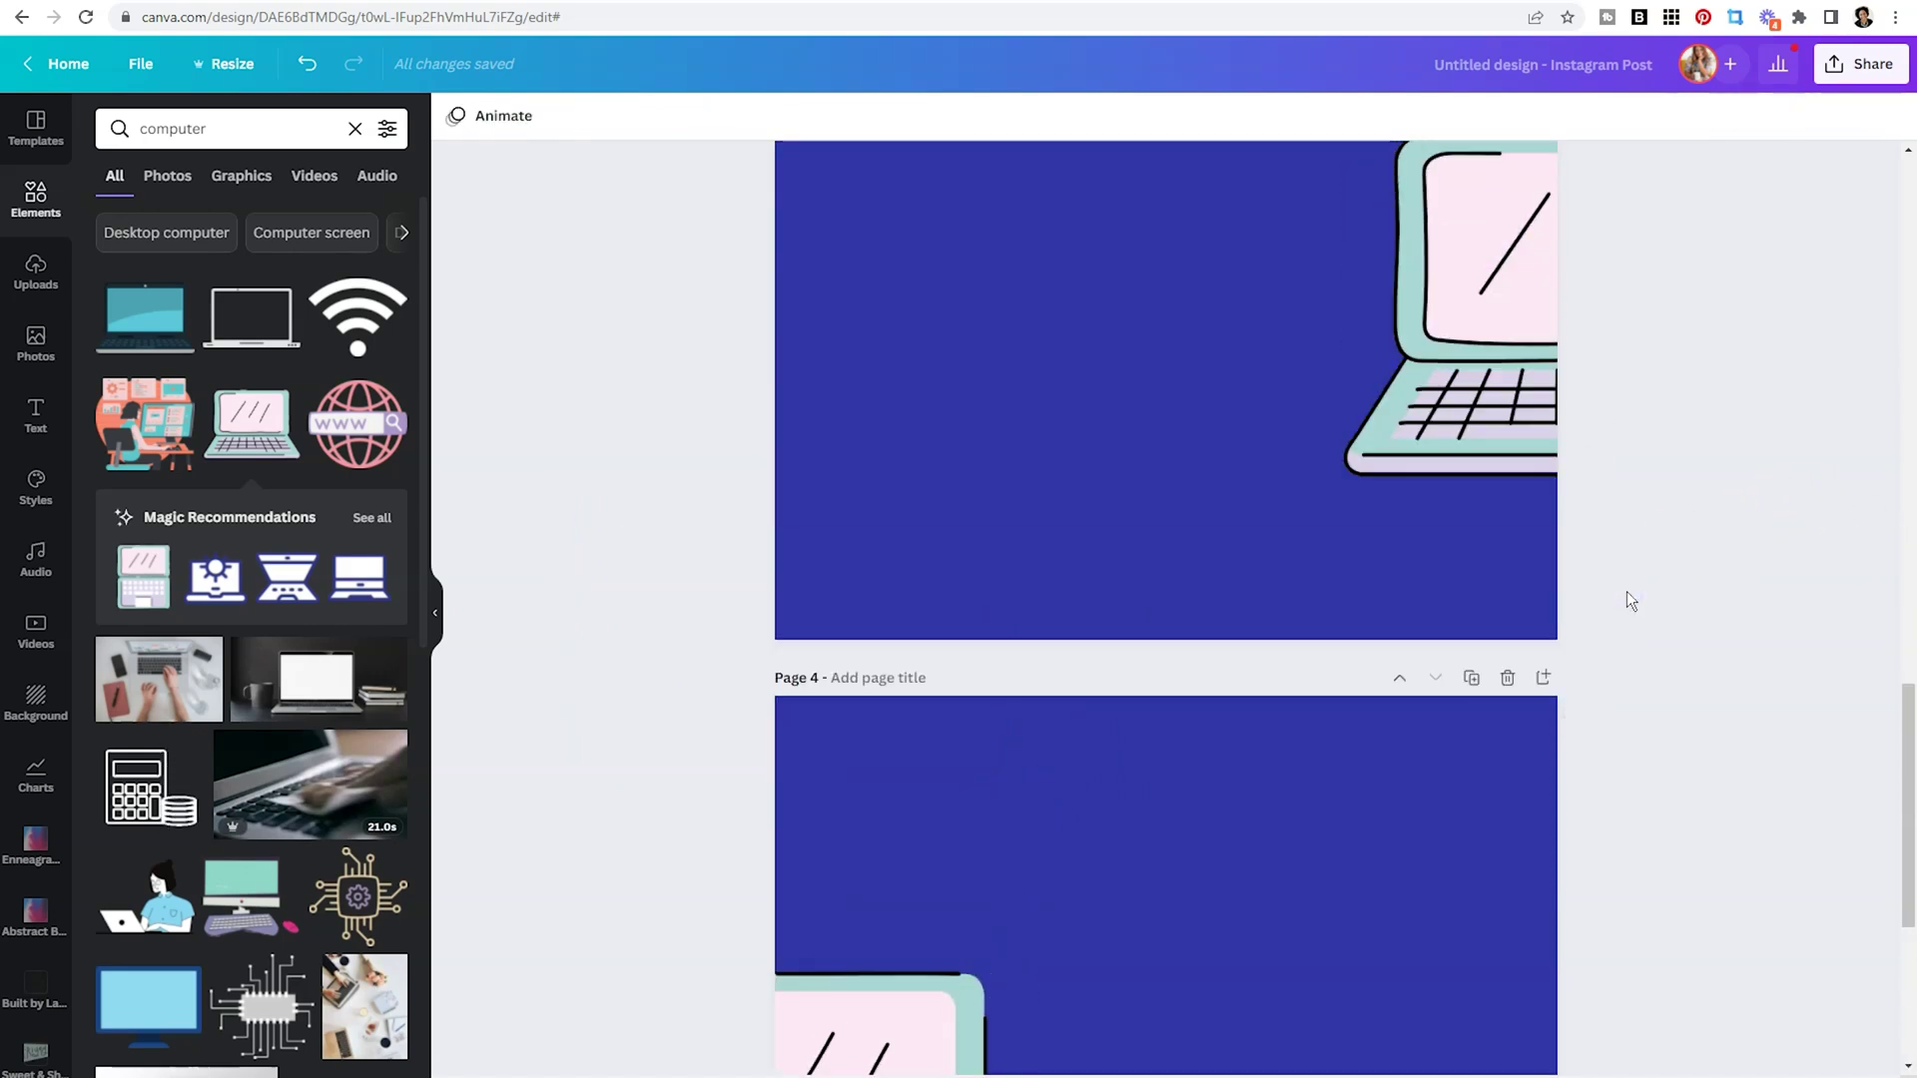
scroll(1627, 591, up, 2)
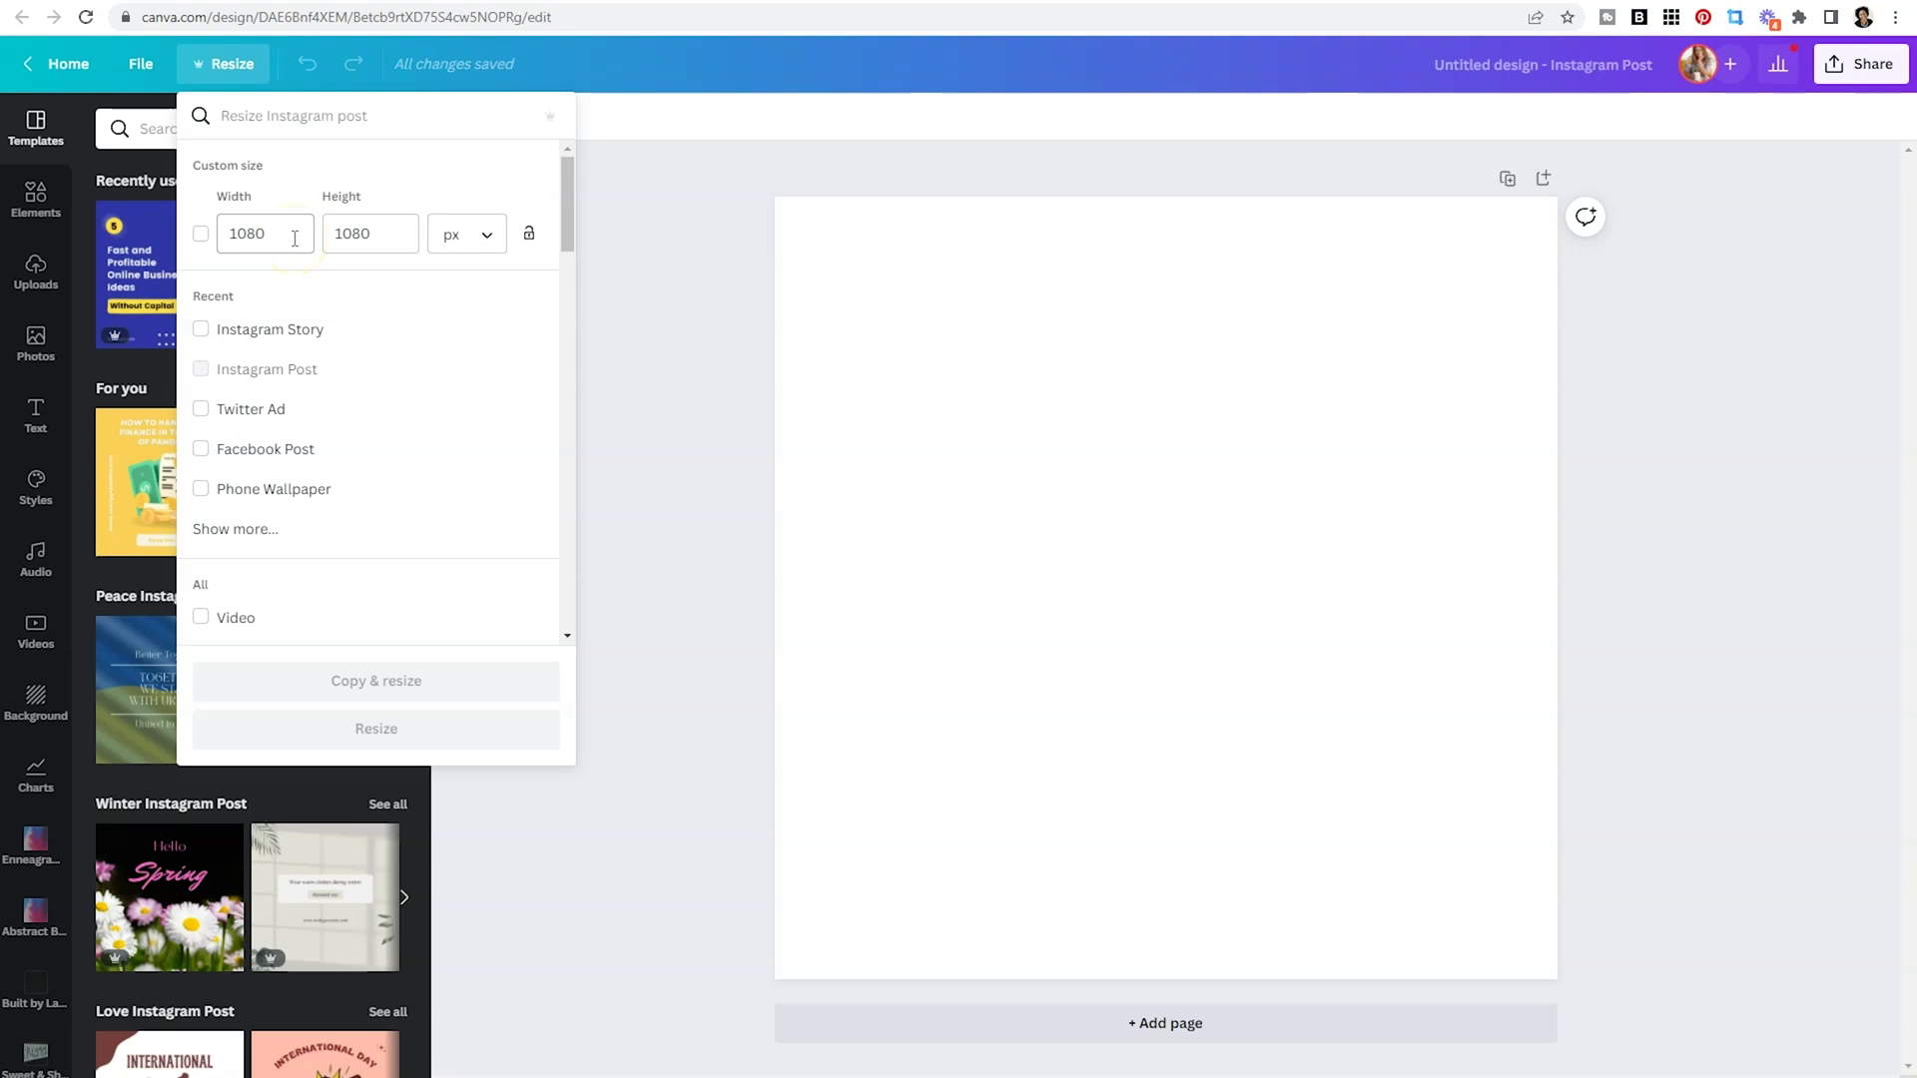
Set a custom width of 5400 at 1080 px height and resize the design.
click(295, 238)
key(BackSpace)
key(BackSpace)
key(BackSpace)
key(BackSpace)
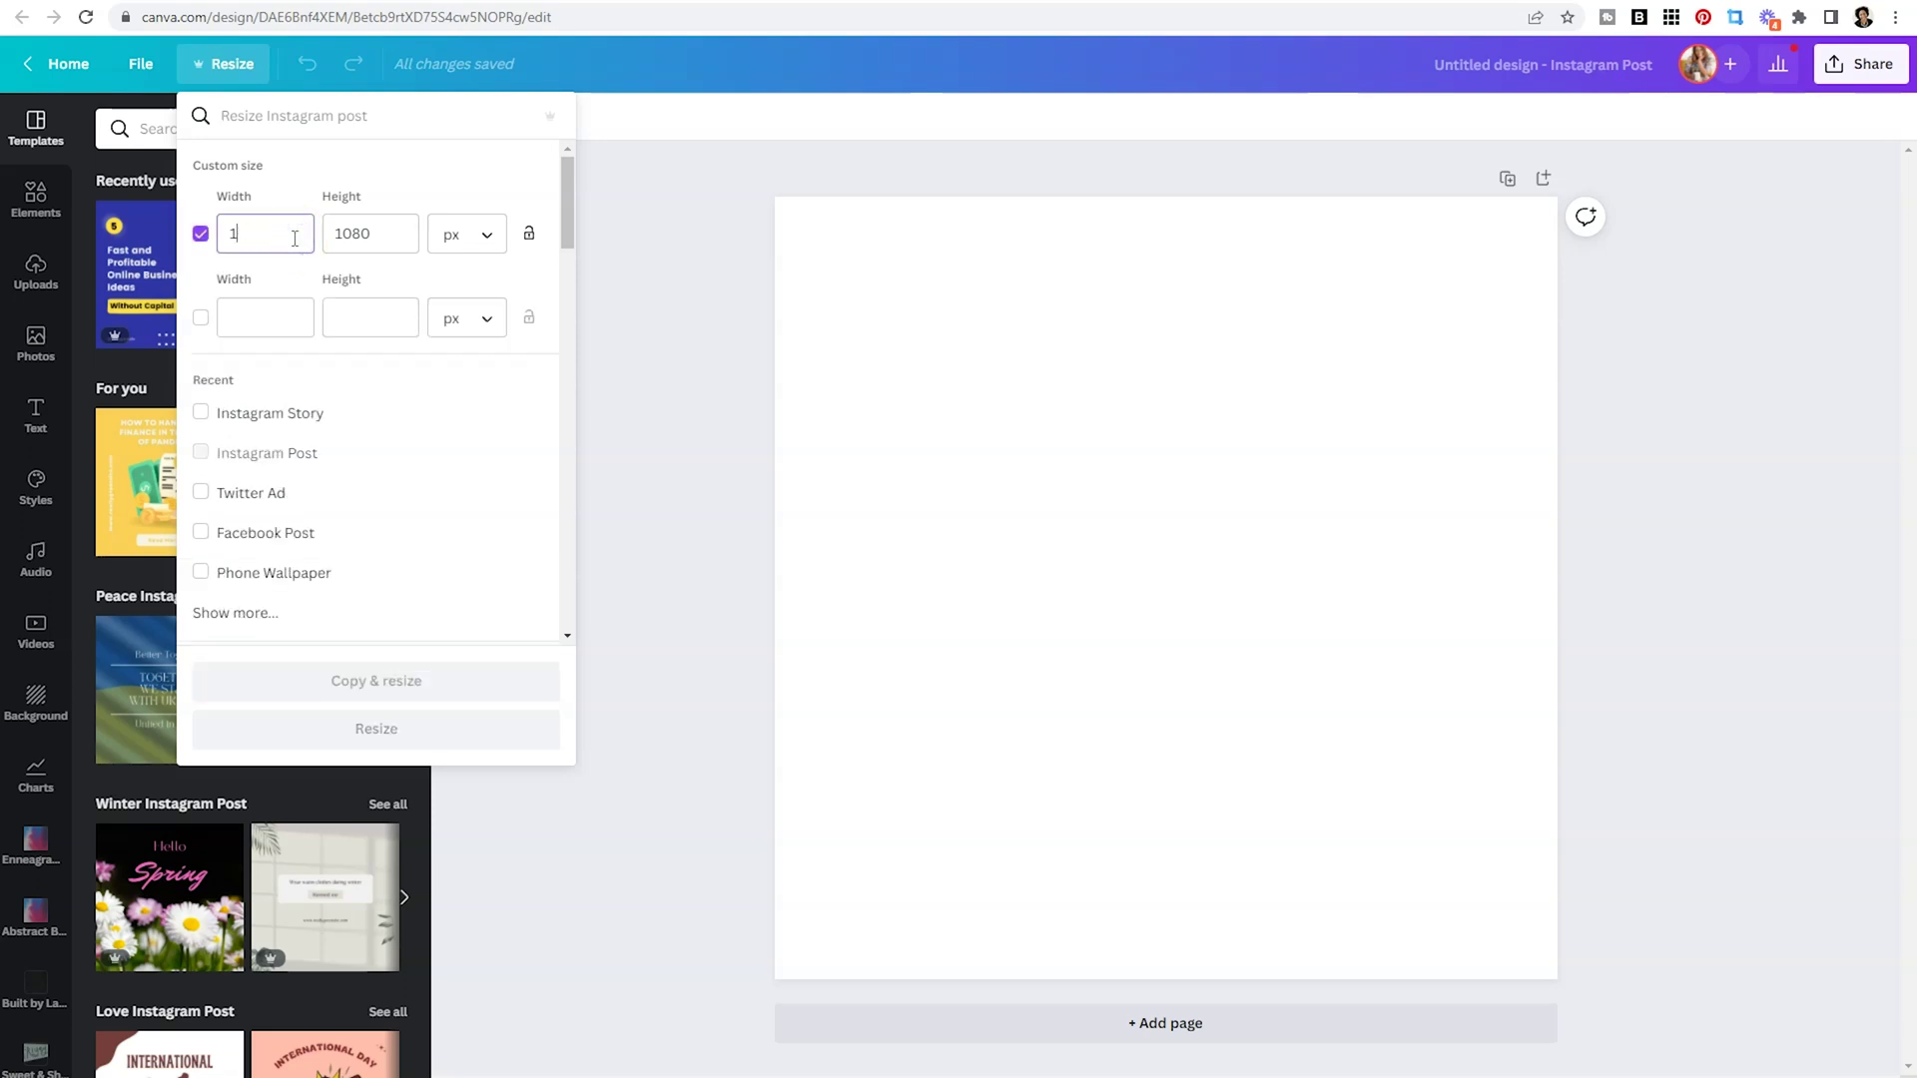
text(5400)
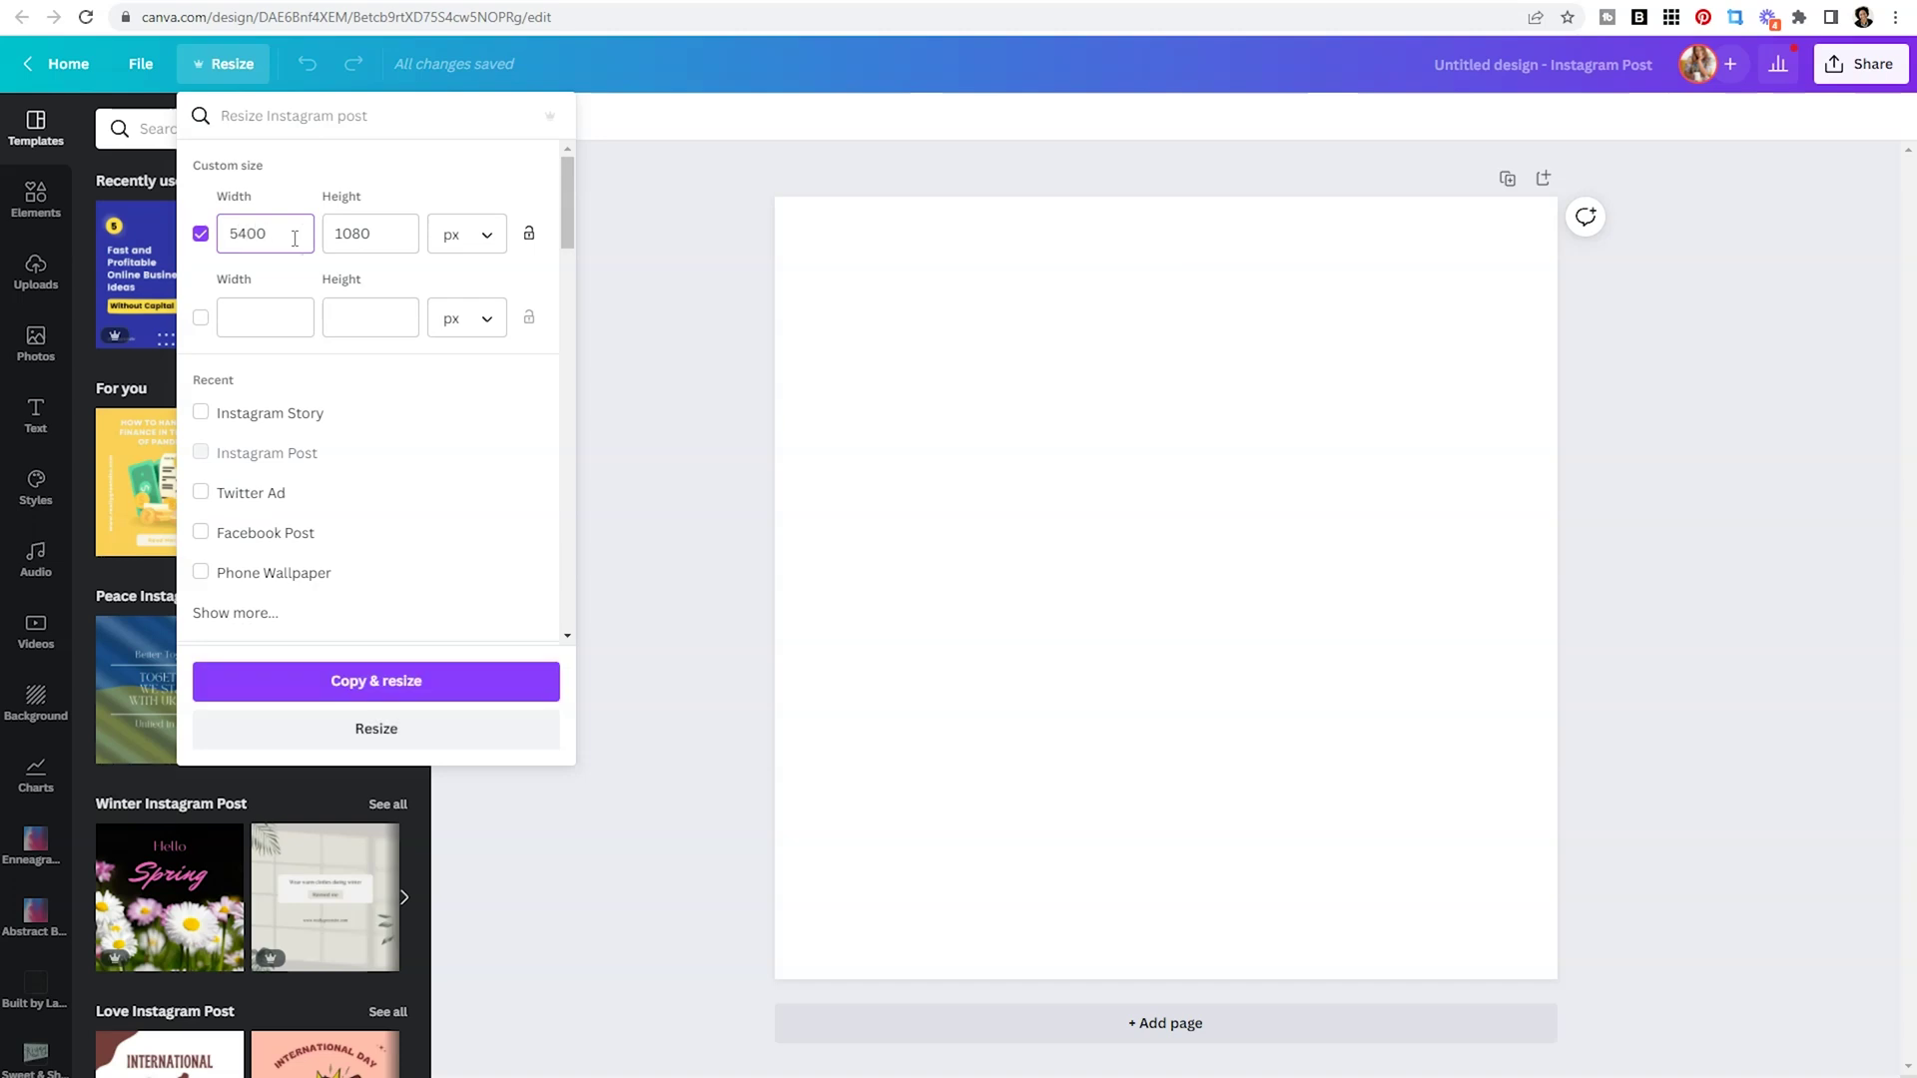
click(433, 731)
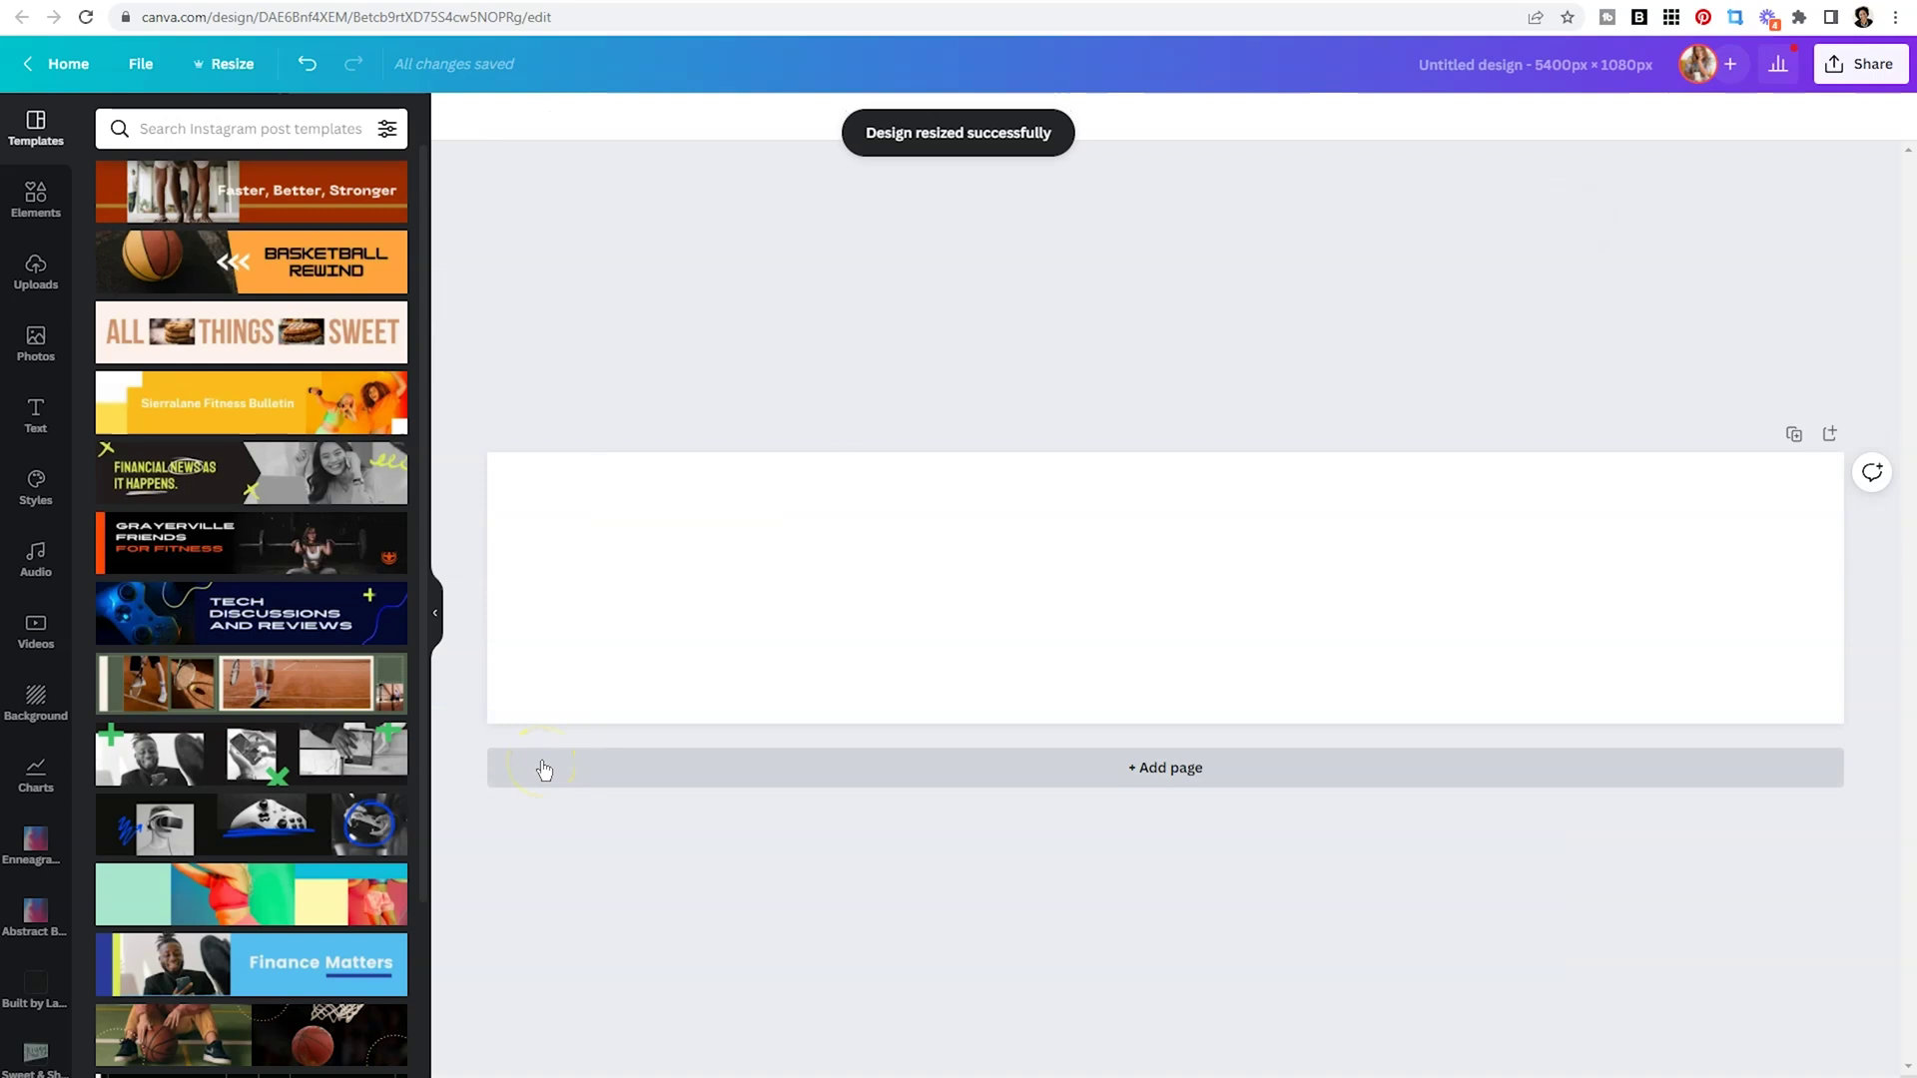
click(582, 579)
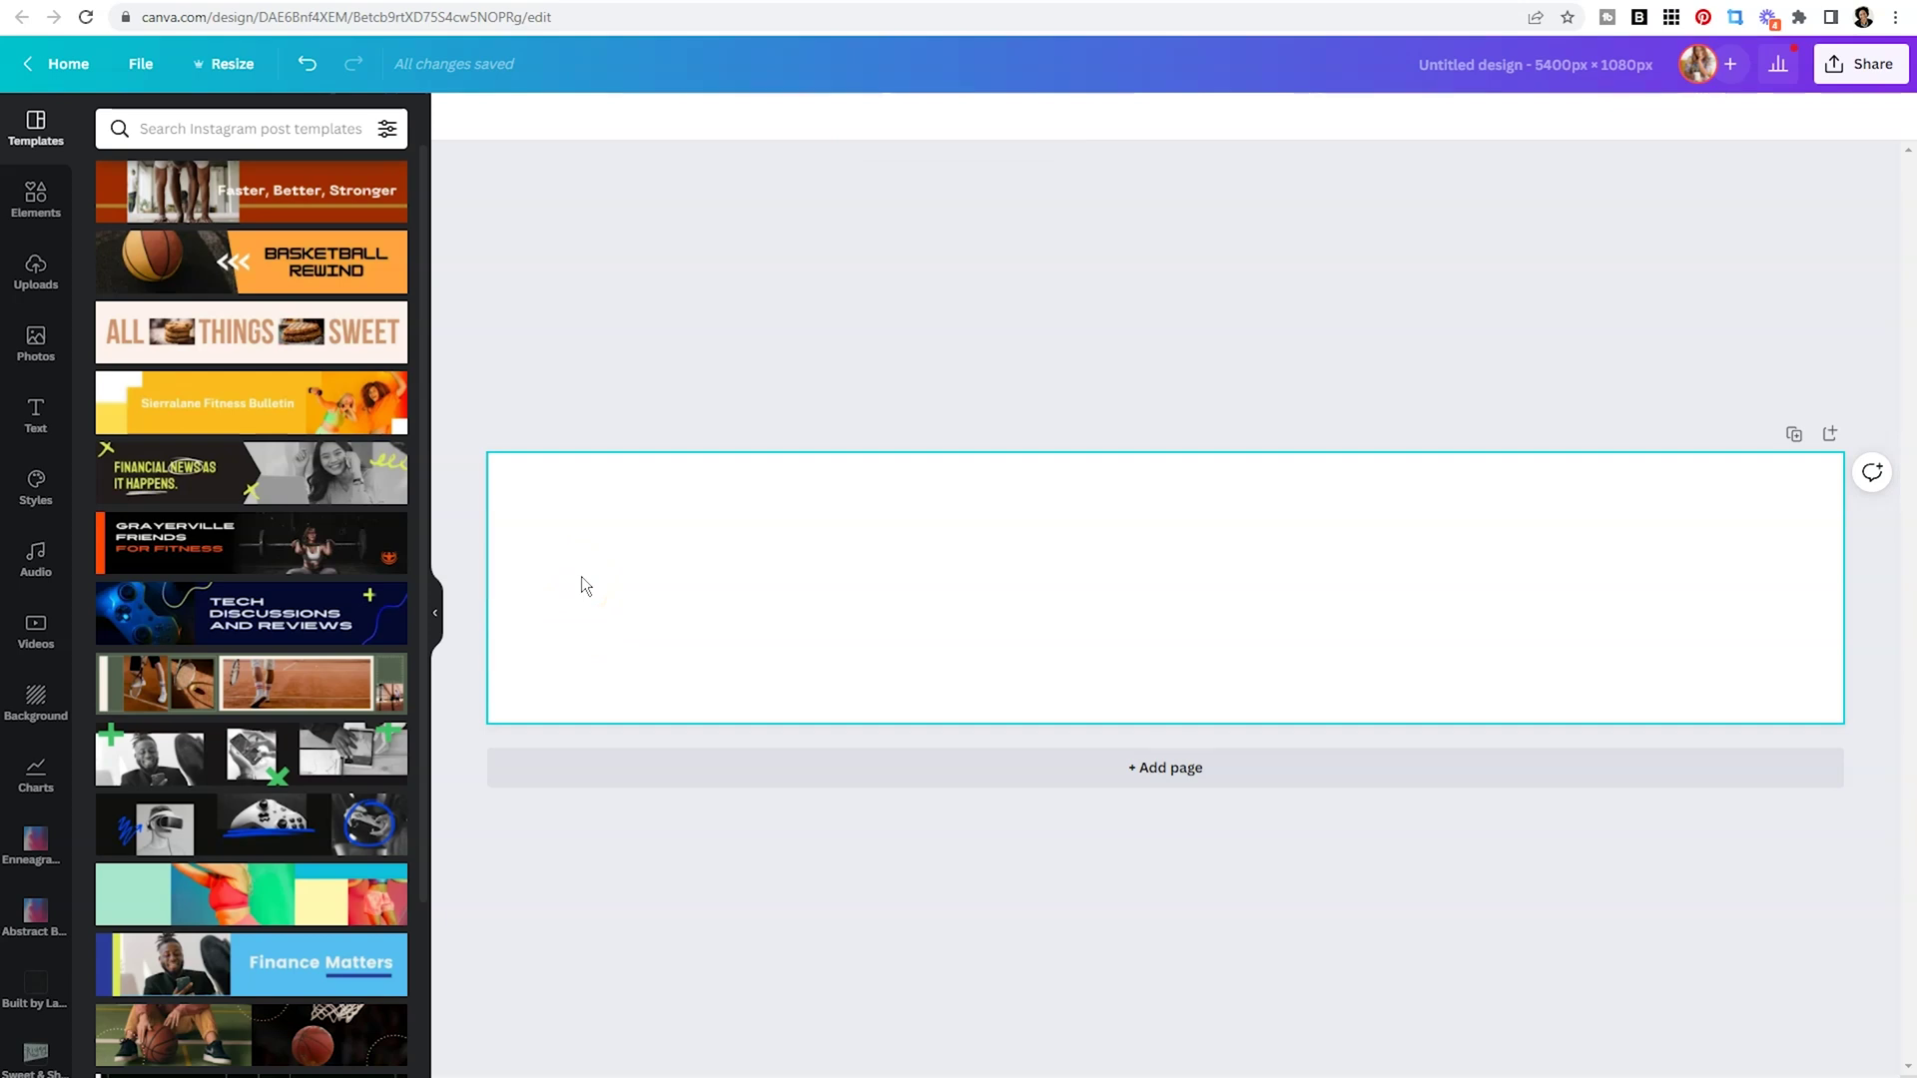
Turn on rulers and guides from the File menu, switching margins on and back off.
click(141, 74)
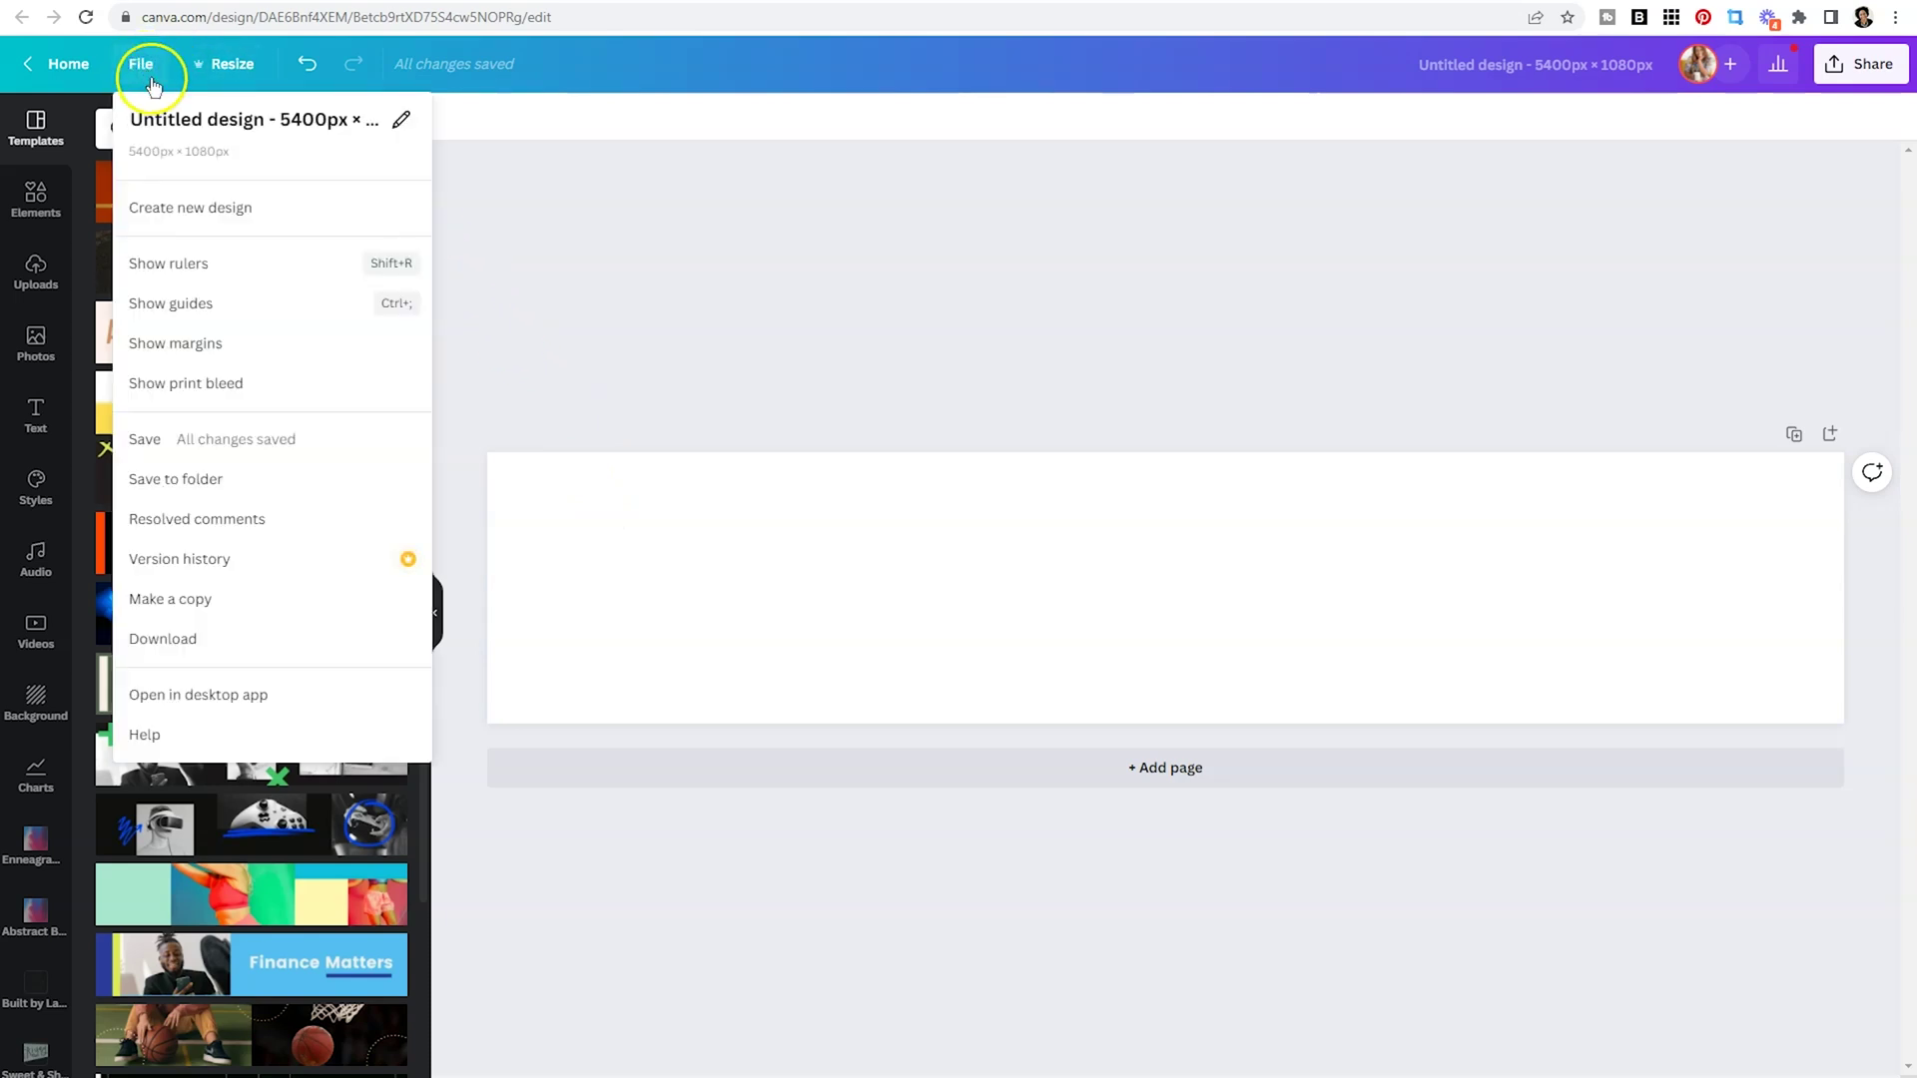
click(200, 255)
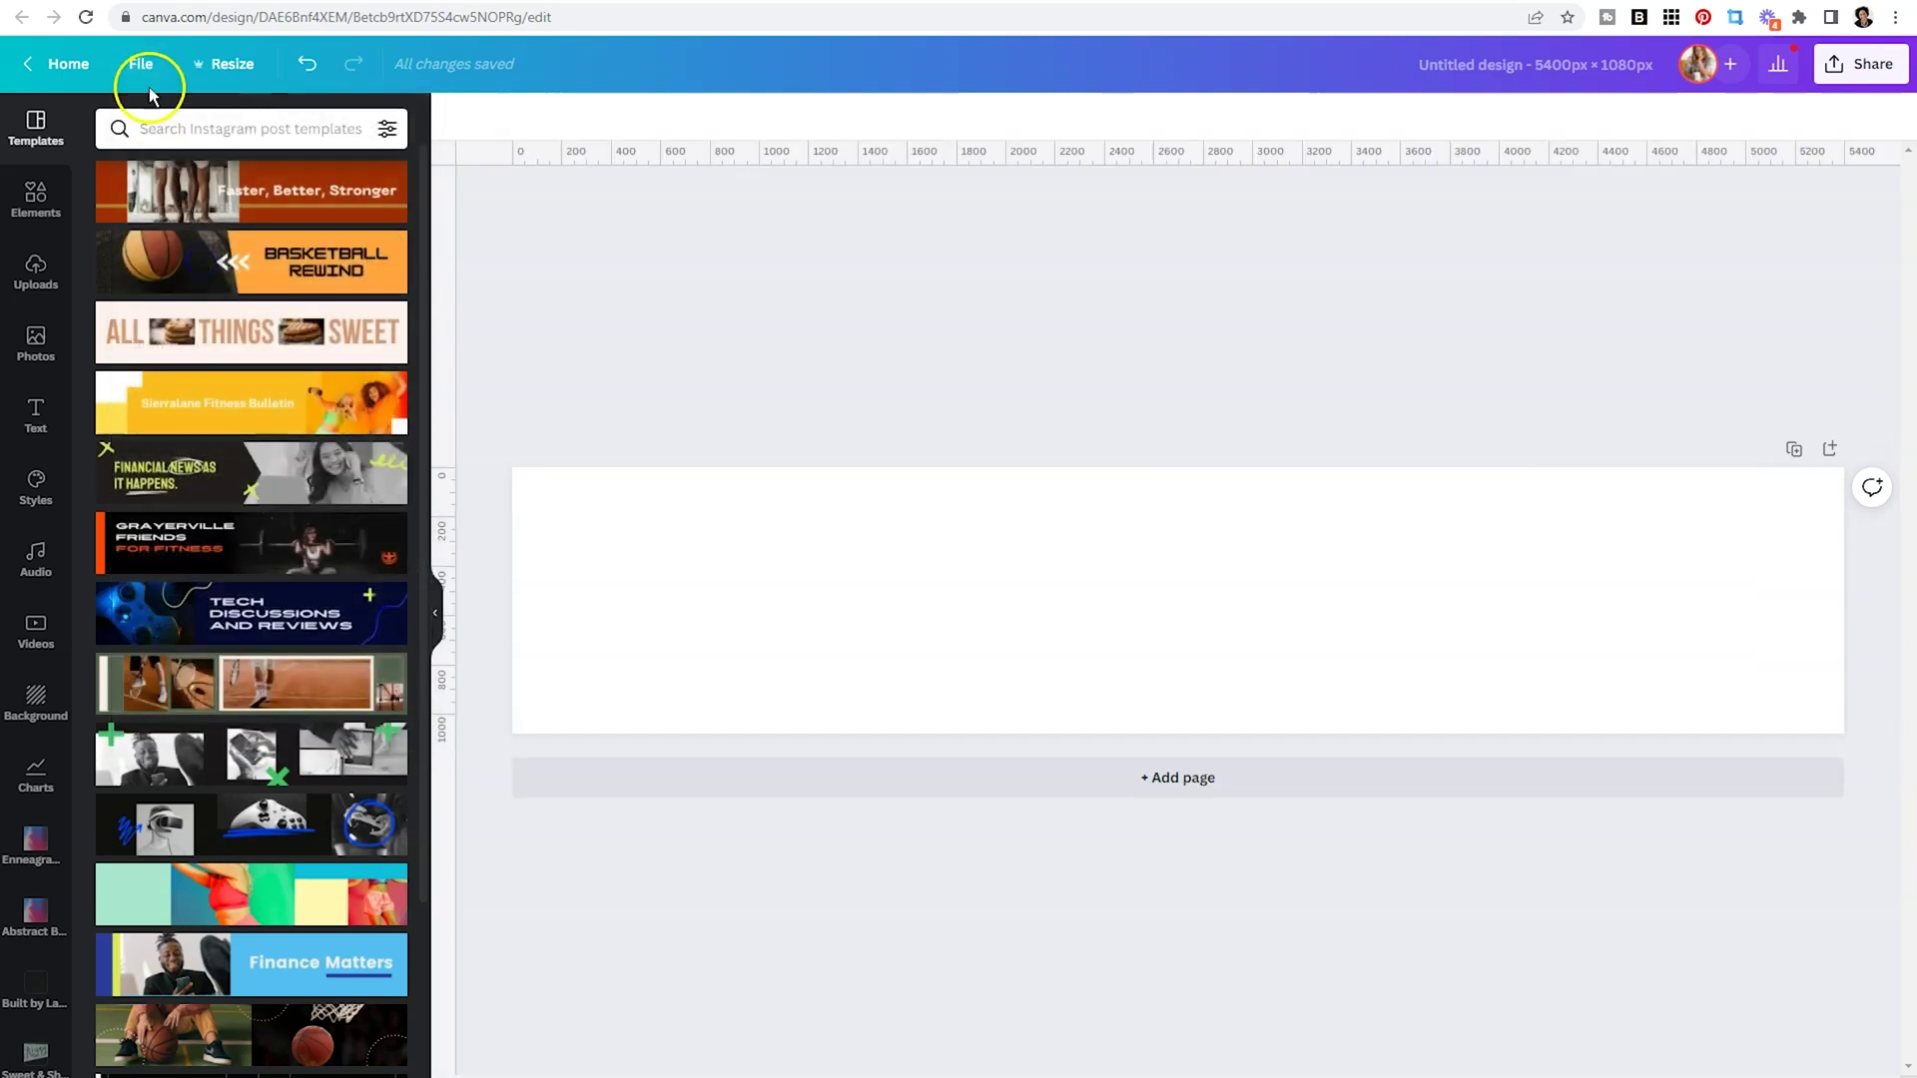
click(146, 79)
click(165, 303)
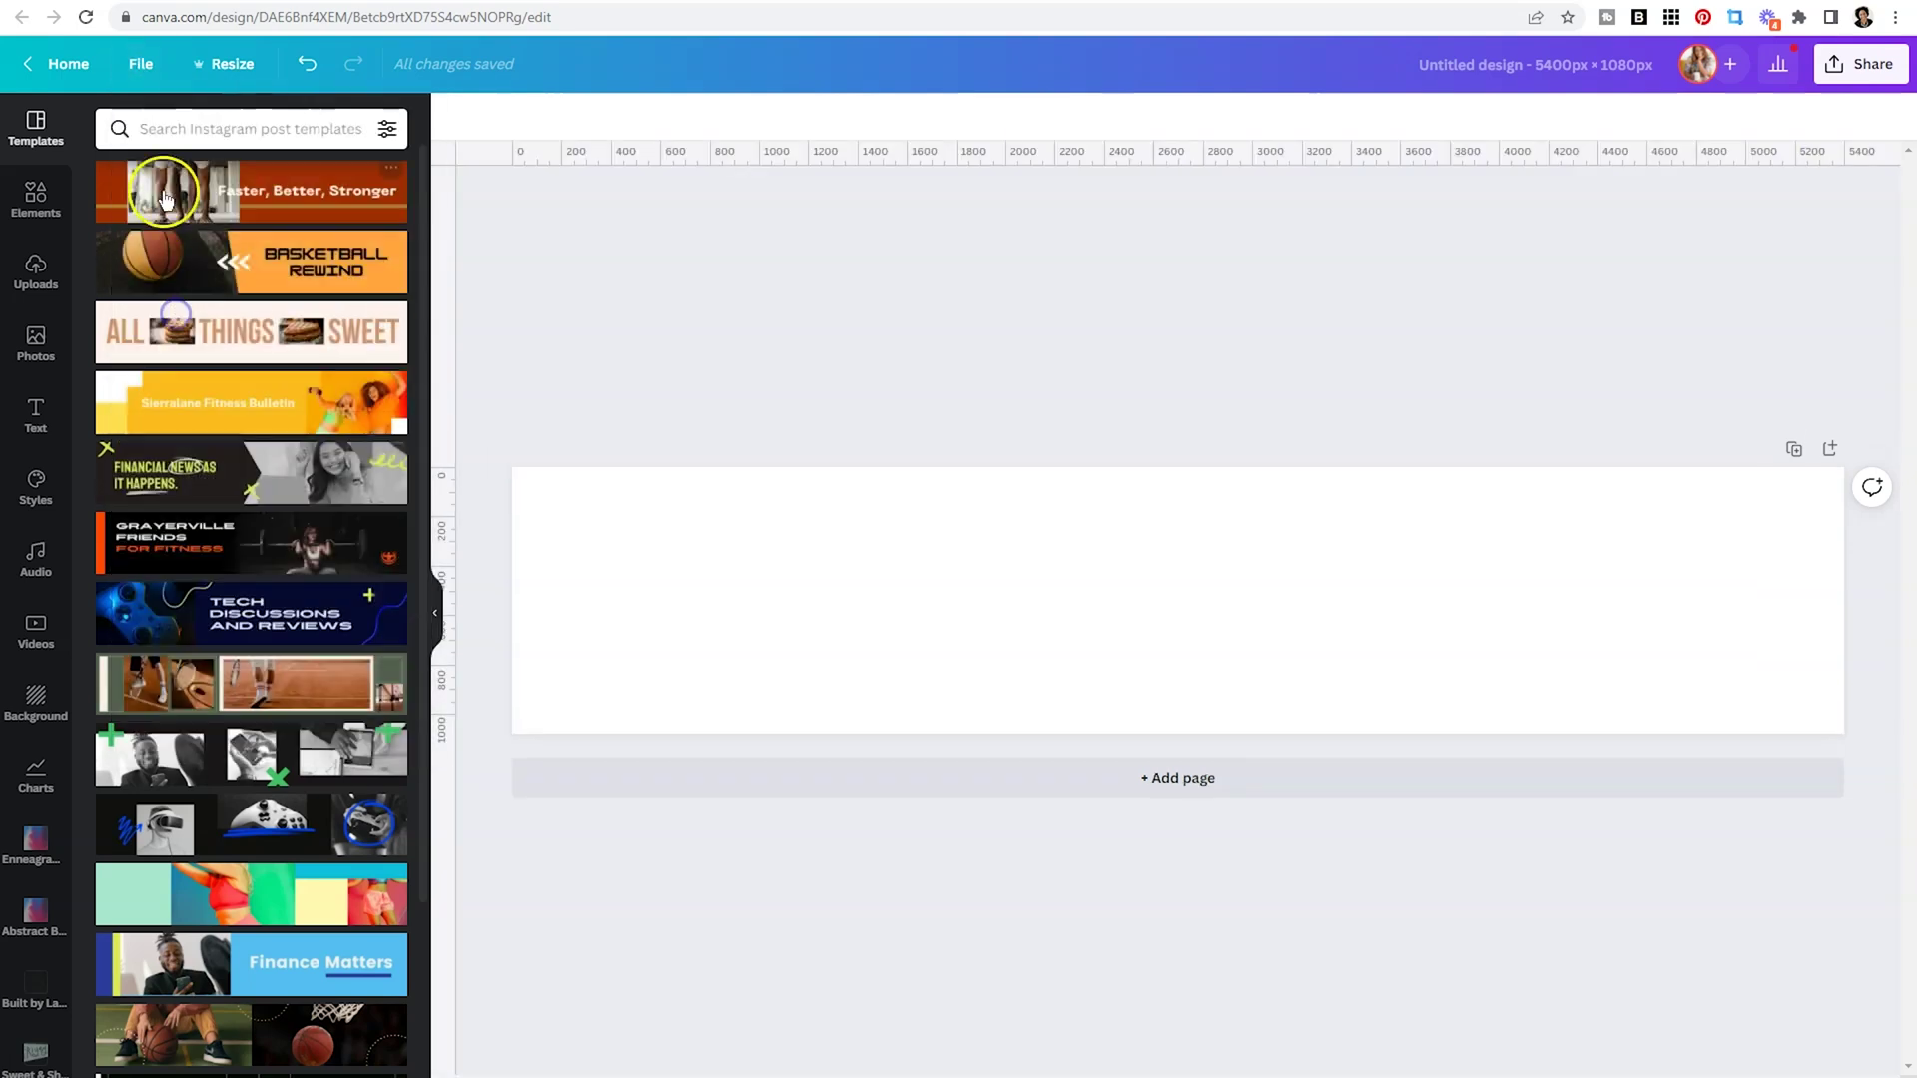
click(154, 68)
click(202, 340)
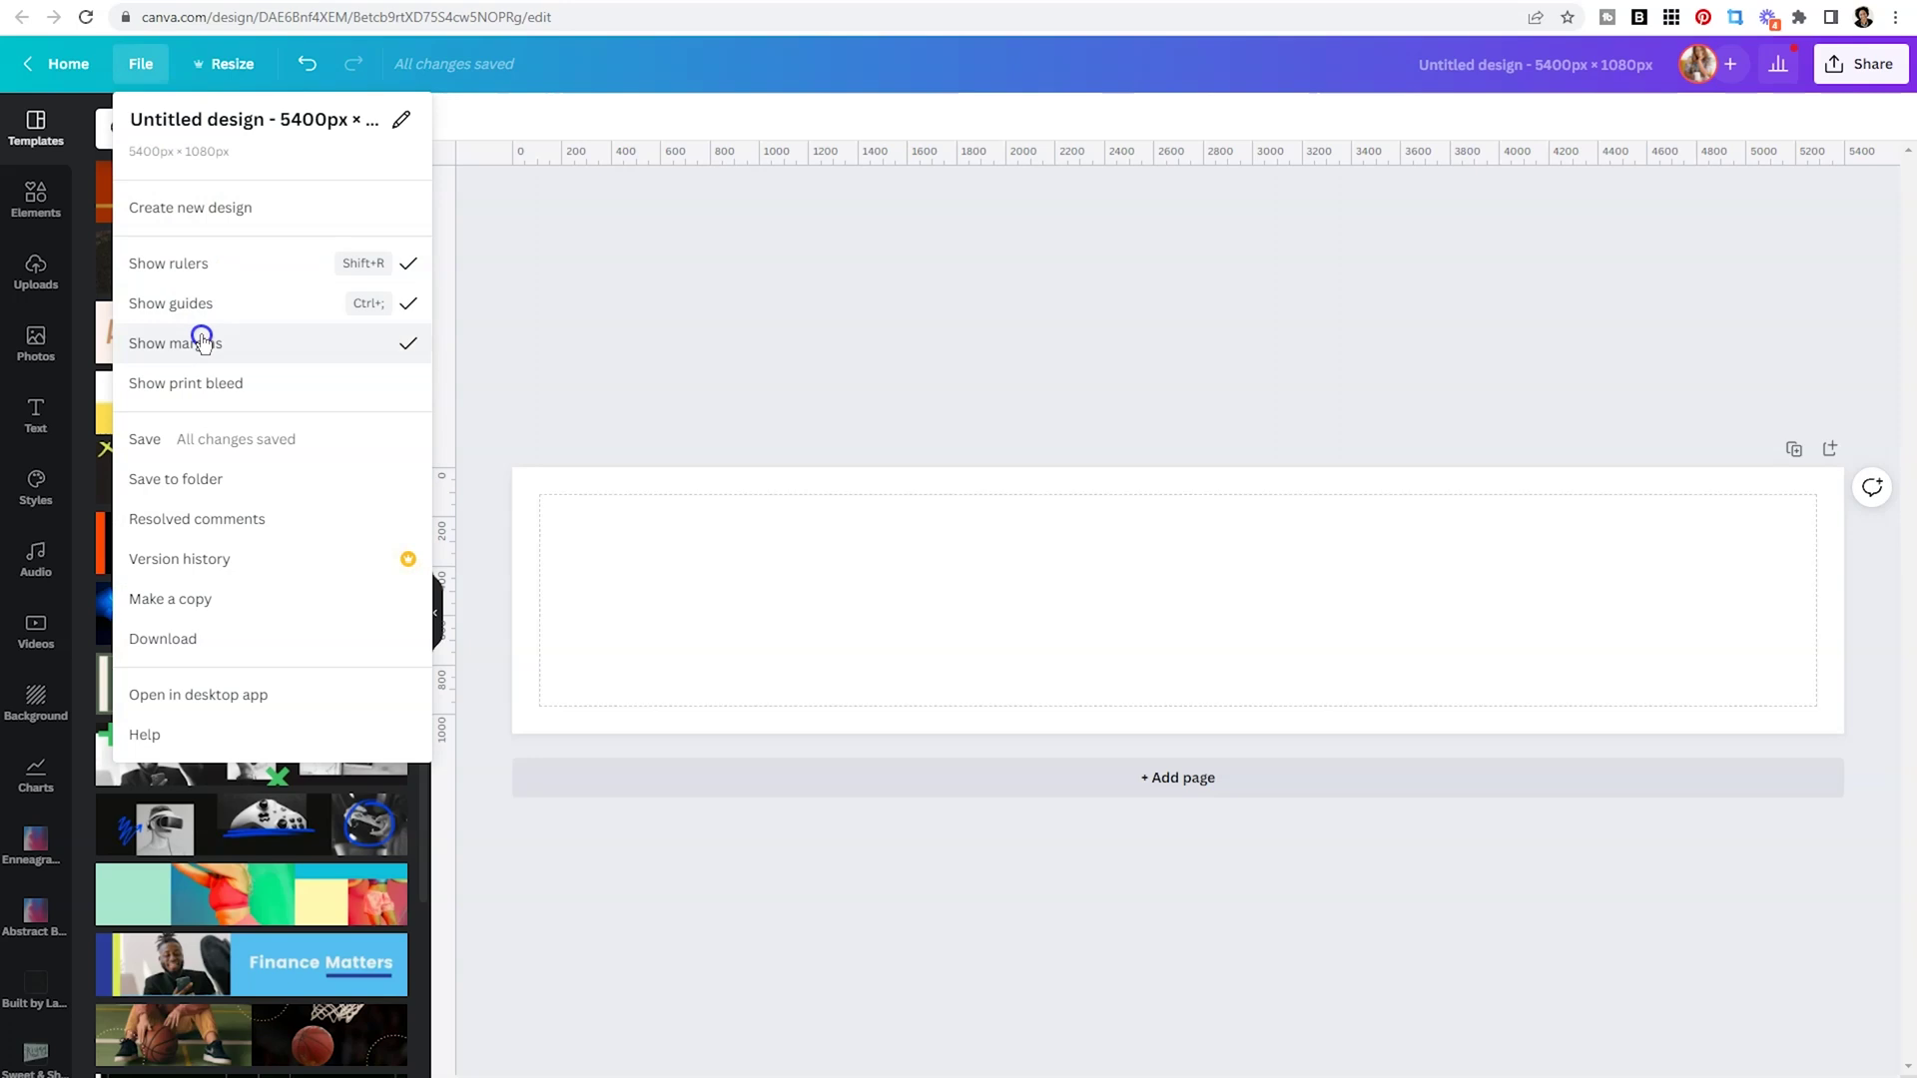
drag(427, 363, 462, 366)
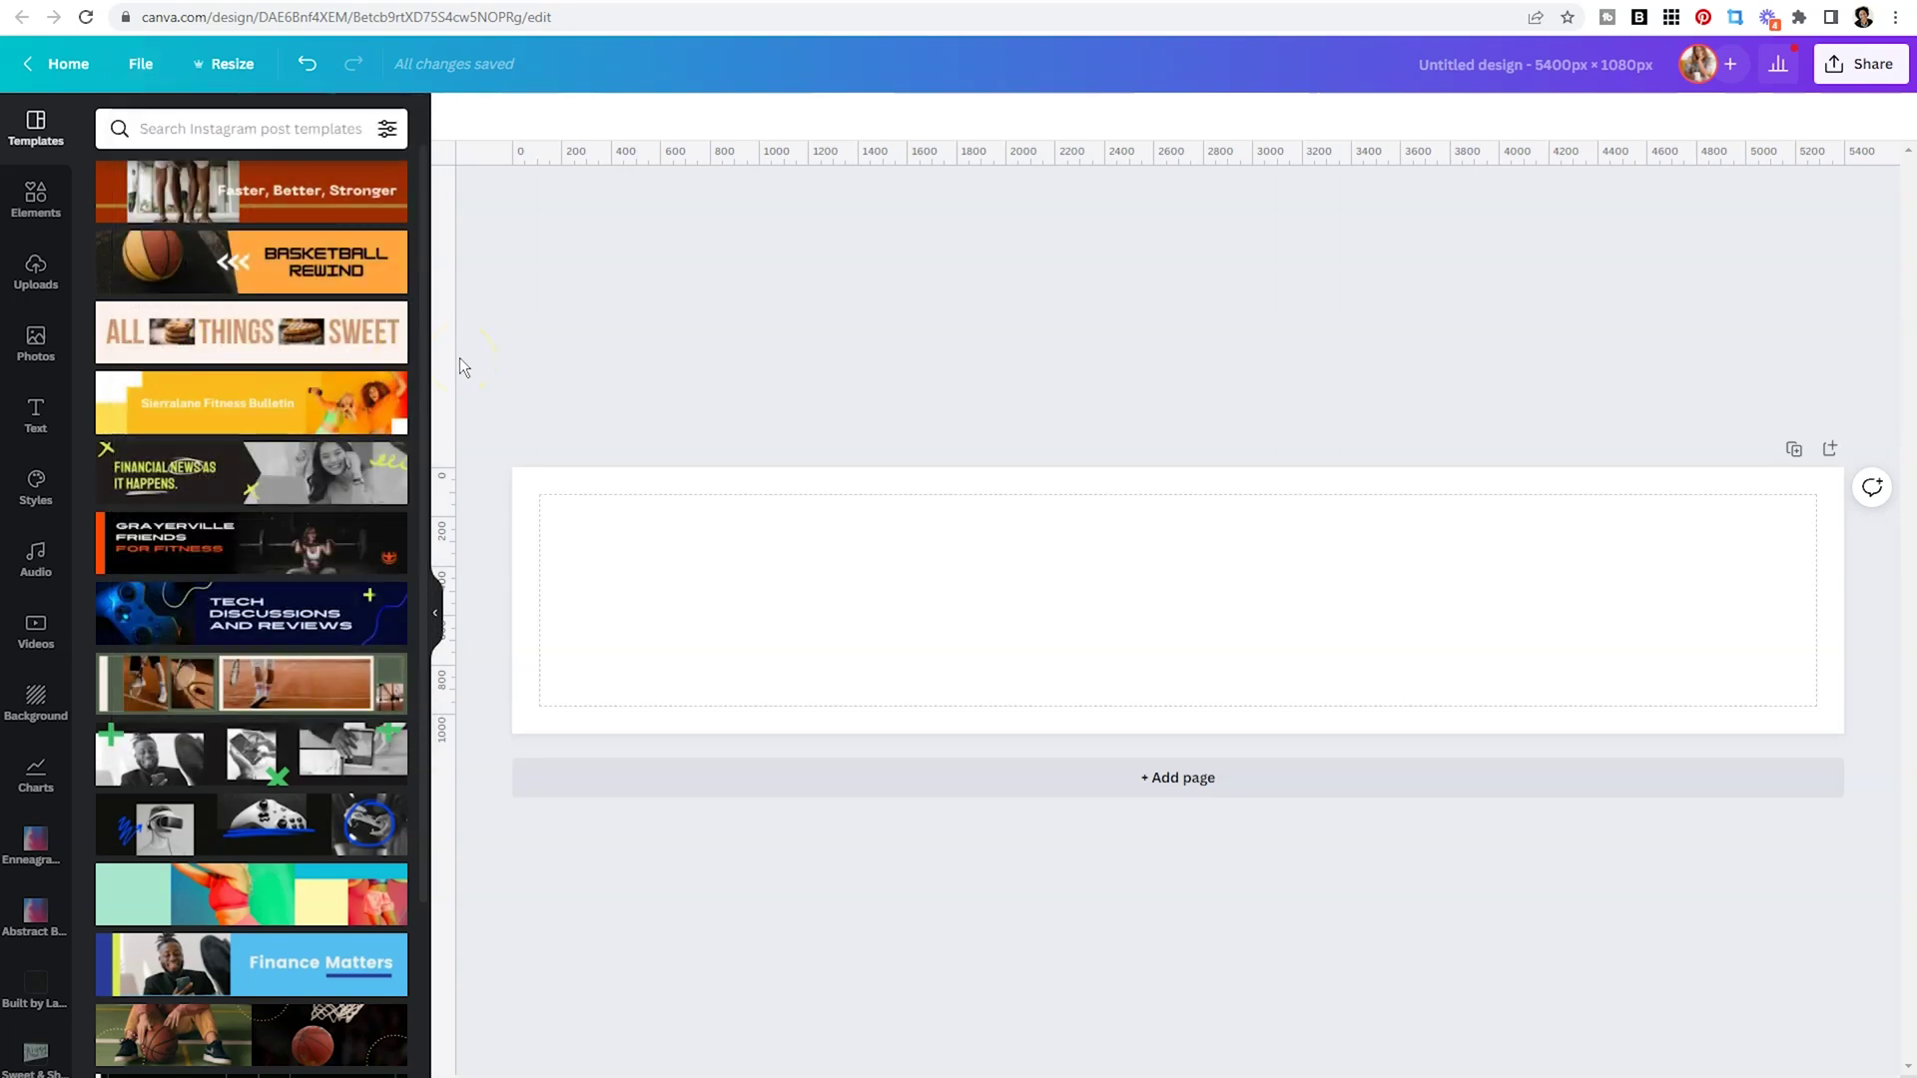
click(155, 66)
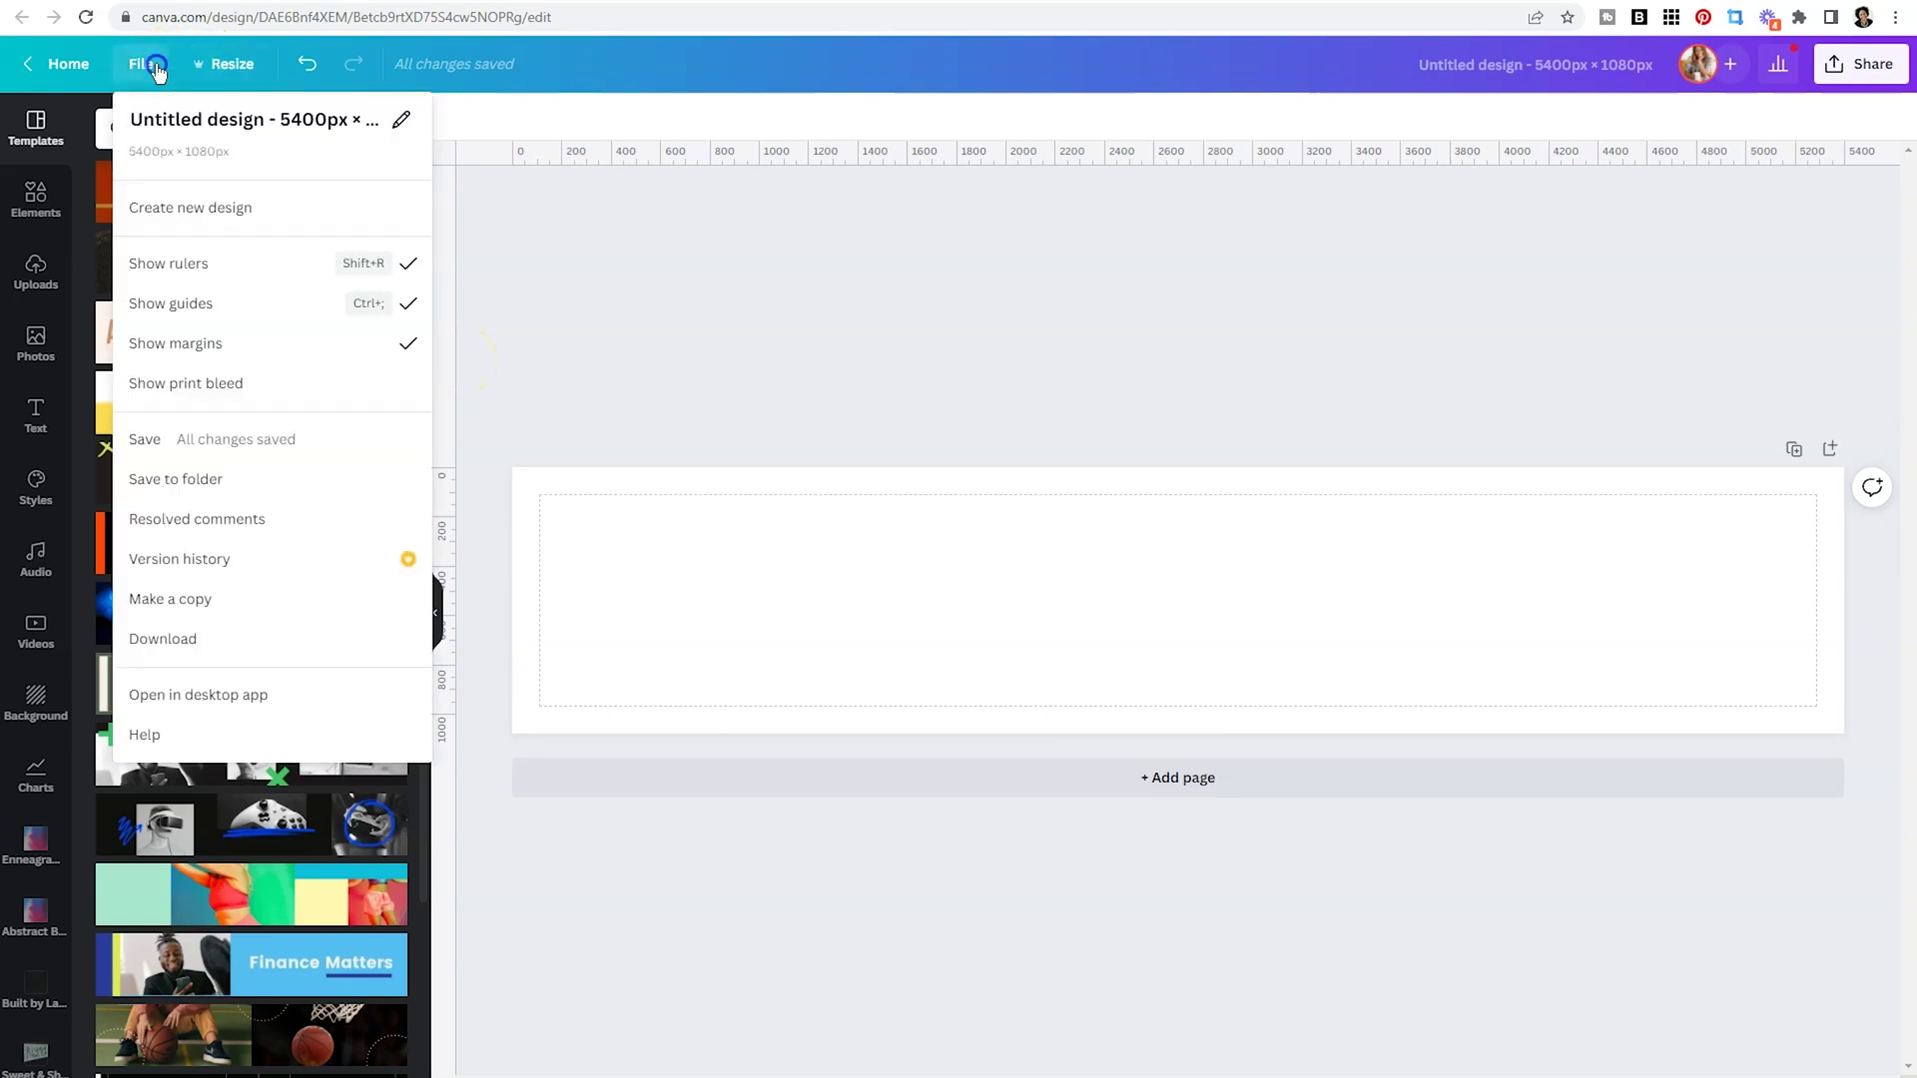
click(239, 343)
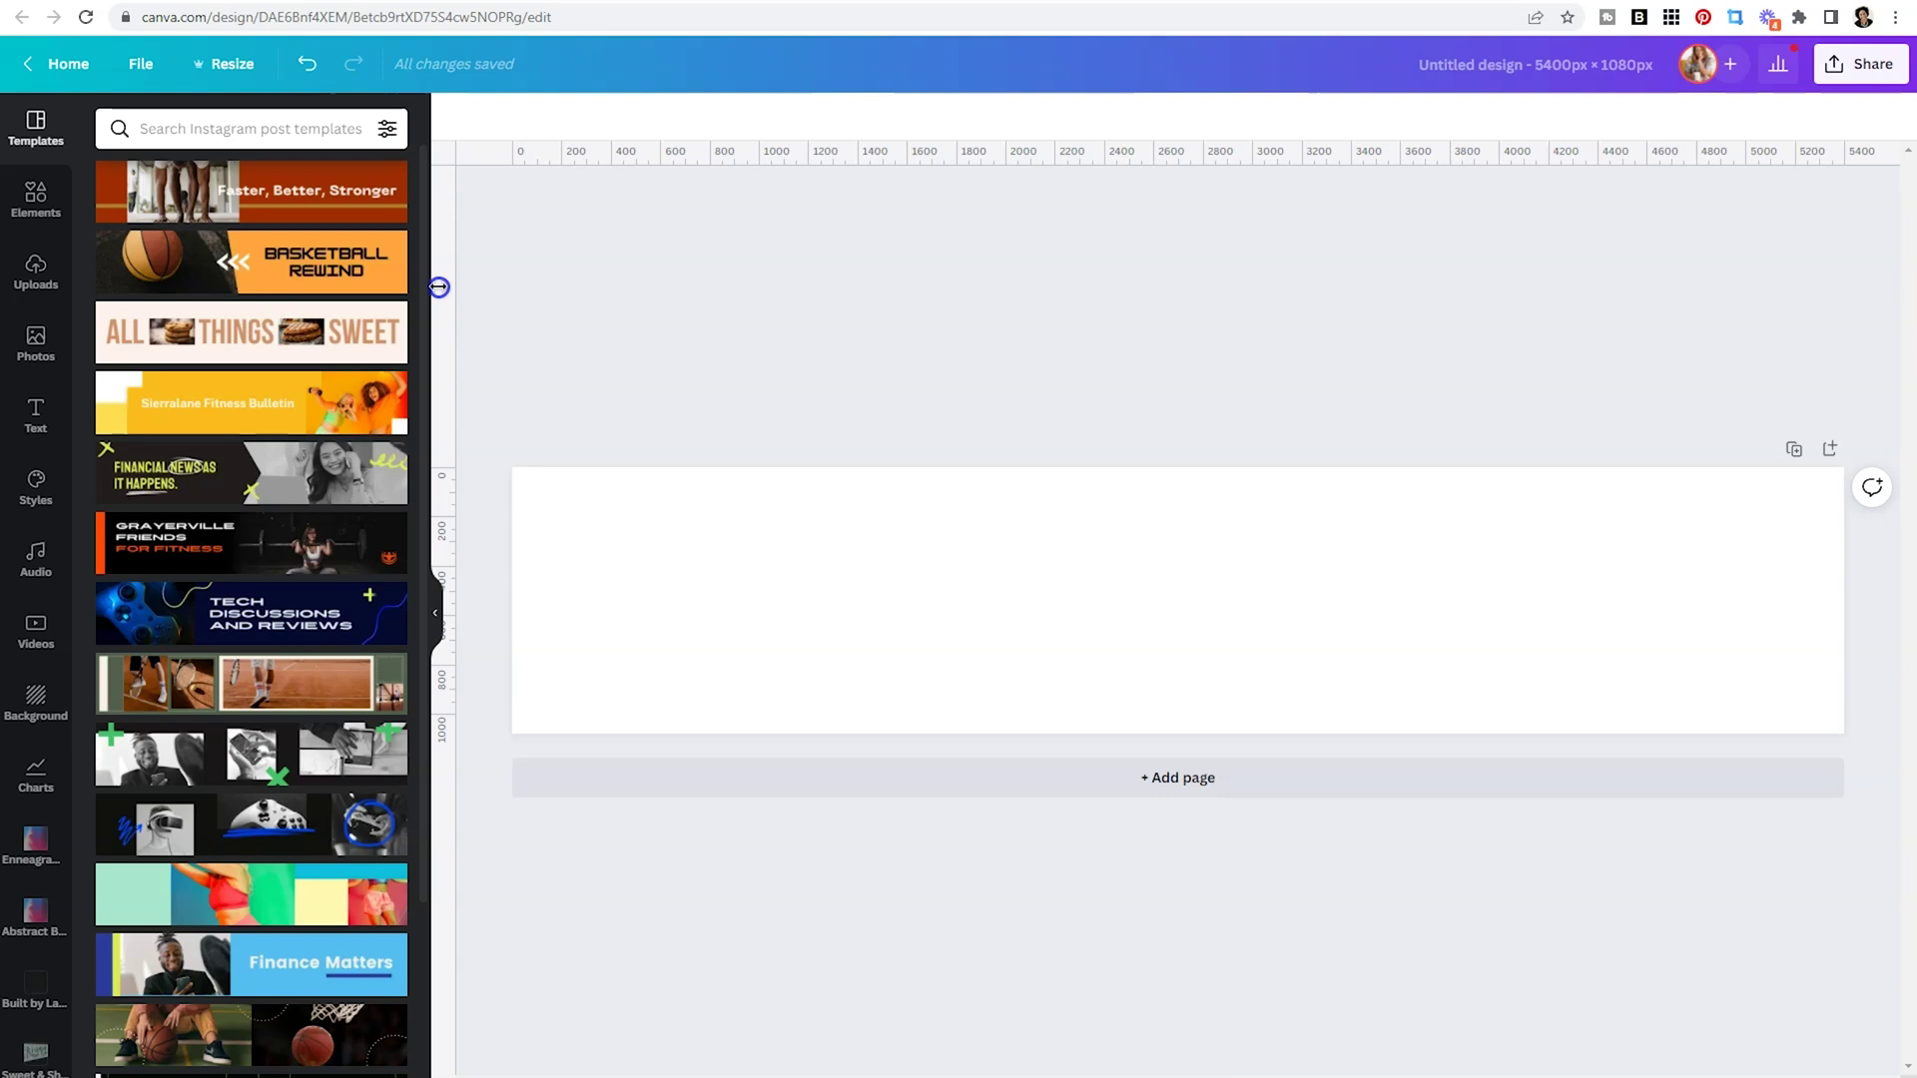
Drag four vertical guides to roughly 1080, 2160, 3240 and 4320 px.
drag(439, 287, 780, 370)
drag(448, 313, 1044, 422)
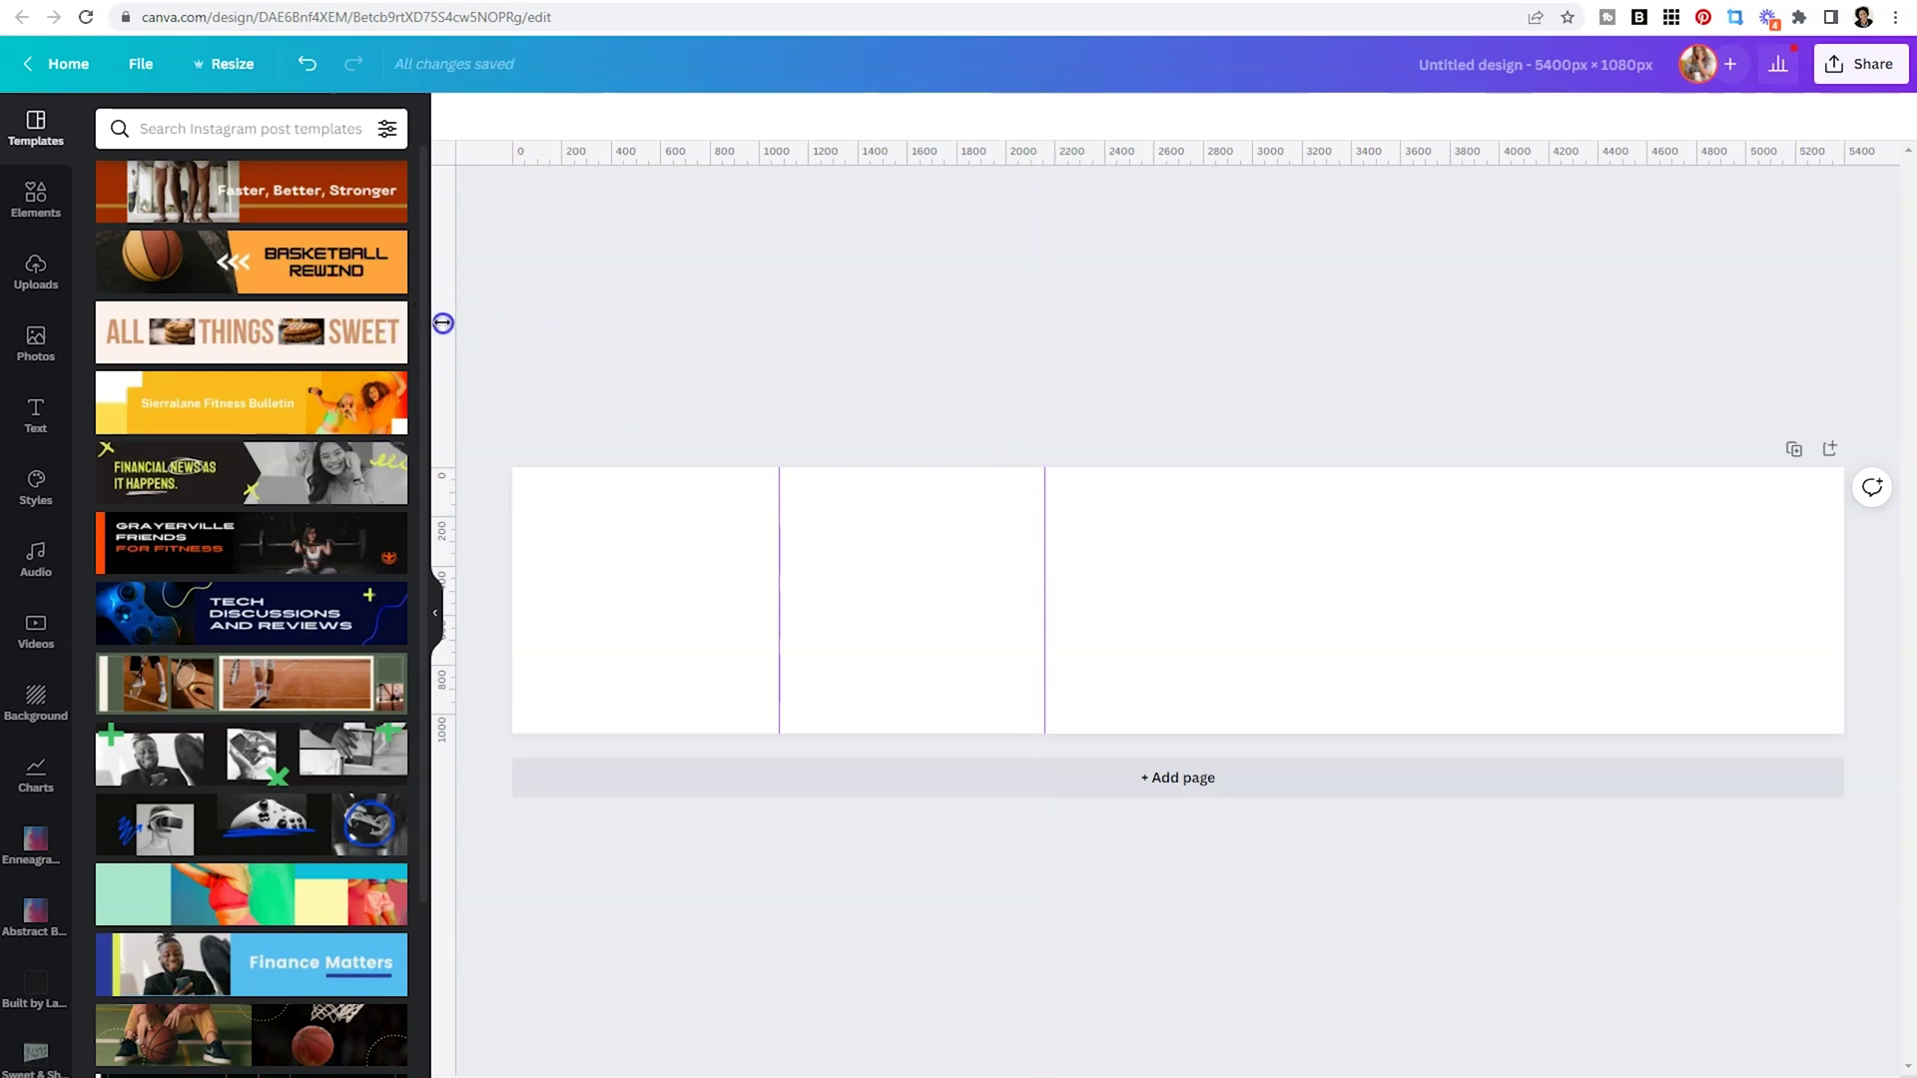
drag(440, 321, 1253, 499)
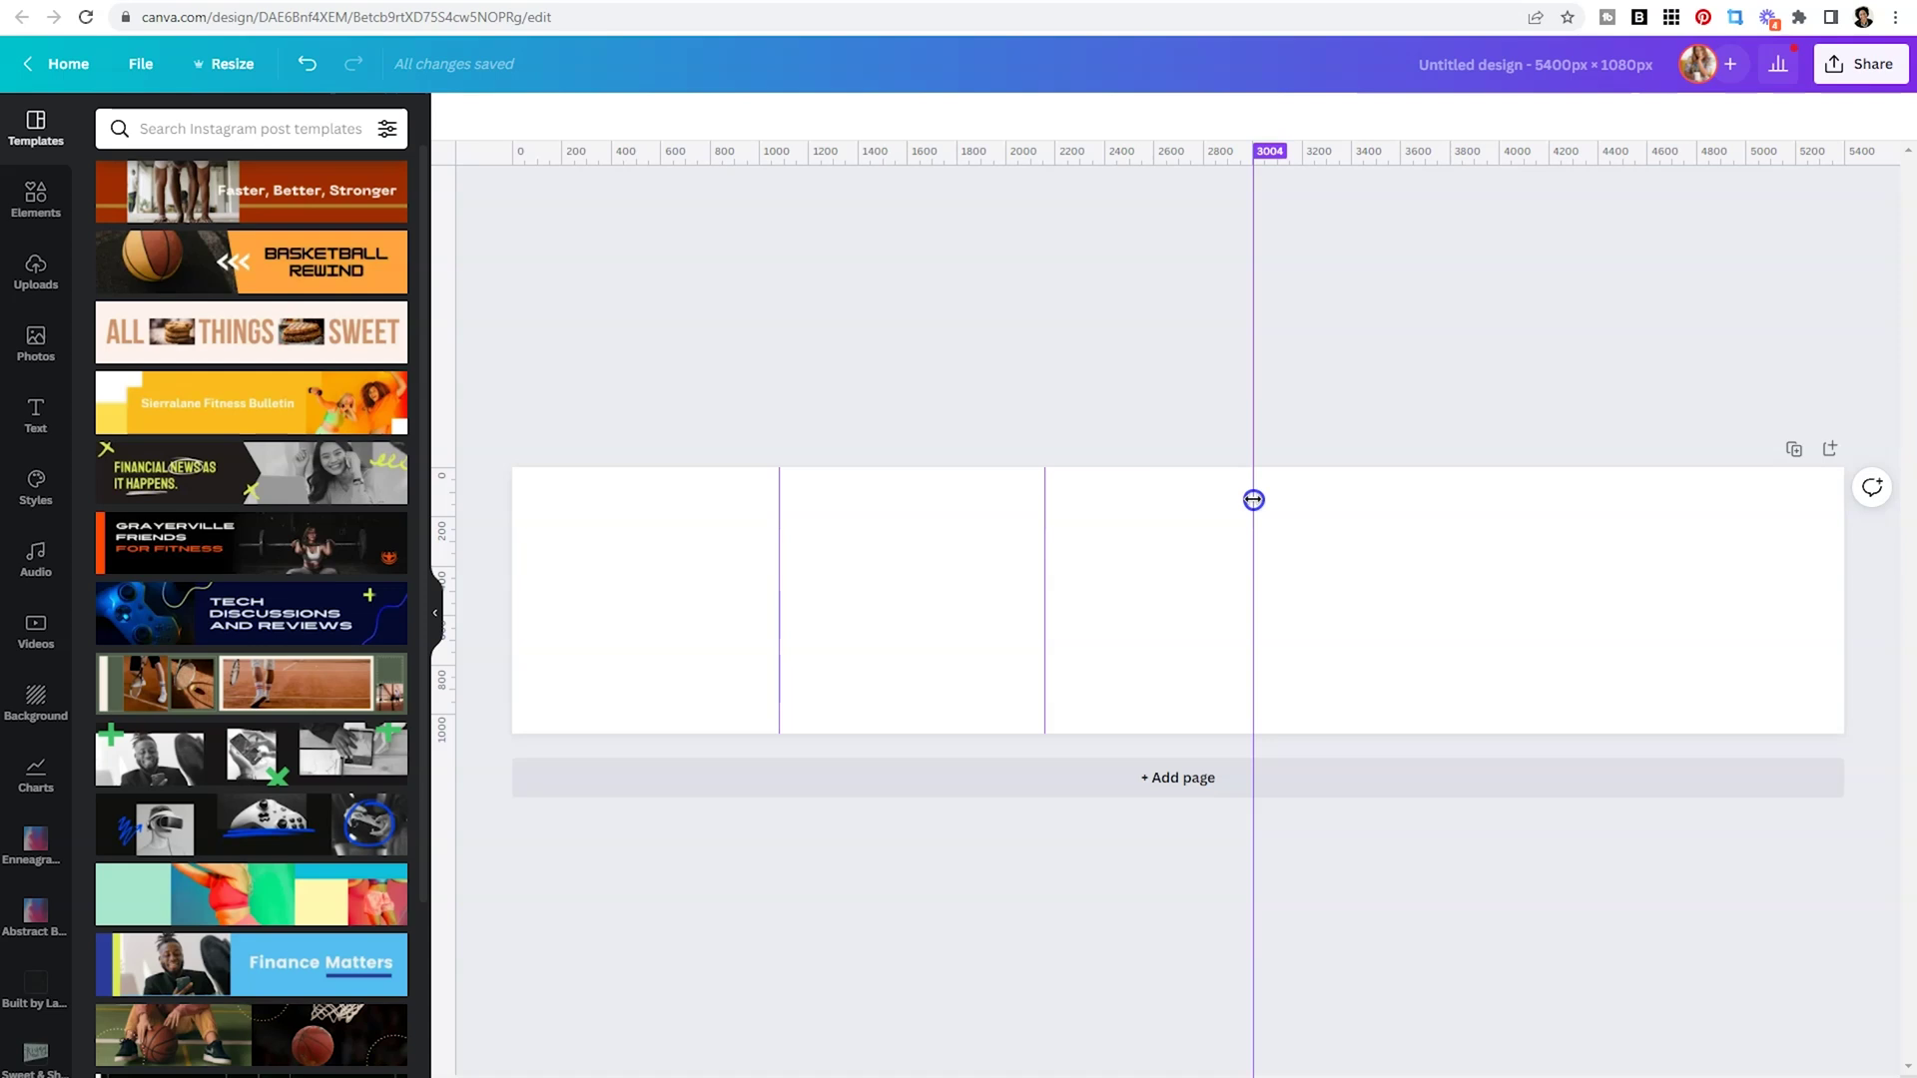
drag(1253, 499, 1254, 499)
drag(1254, 499, 1311, 499)
drag(445, 224, 1576, 439)
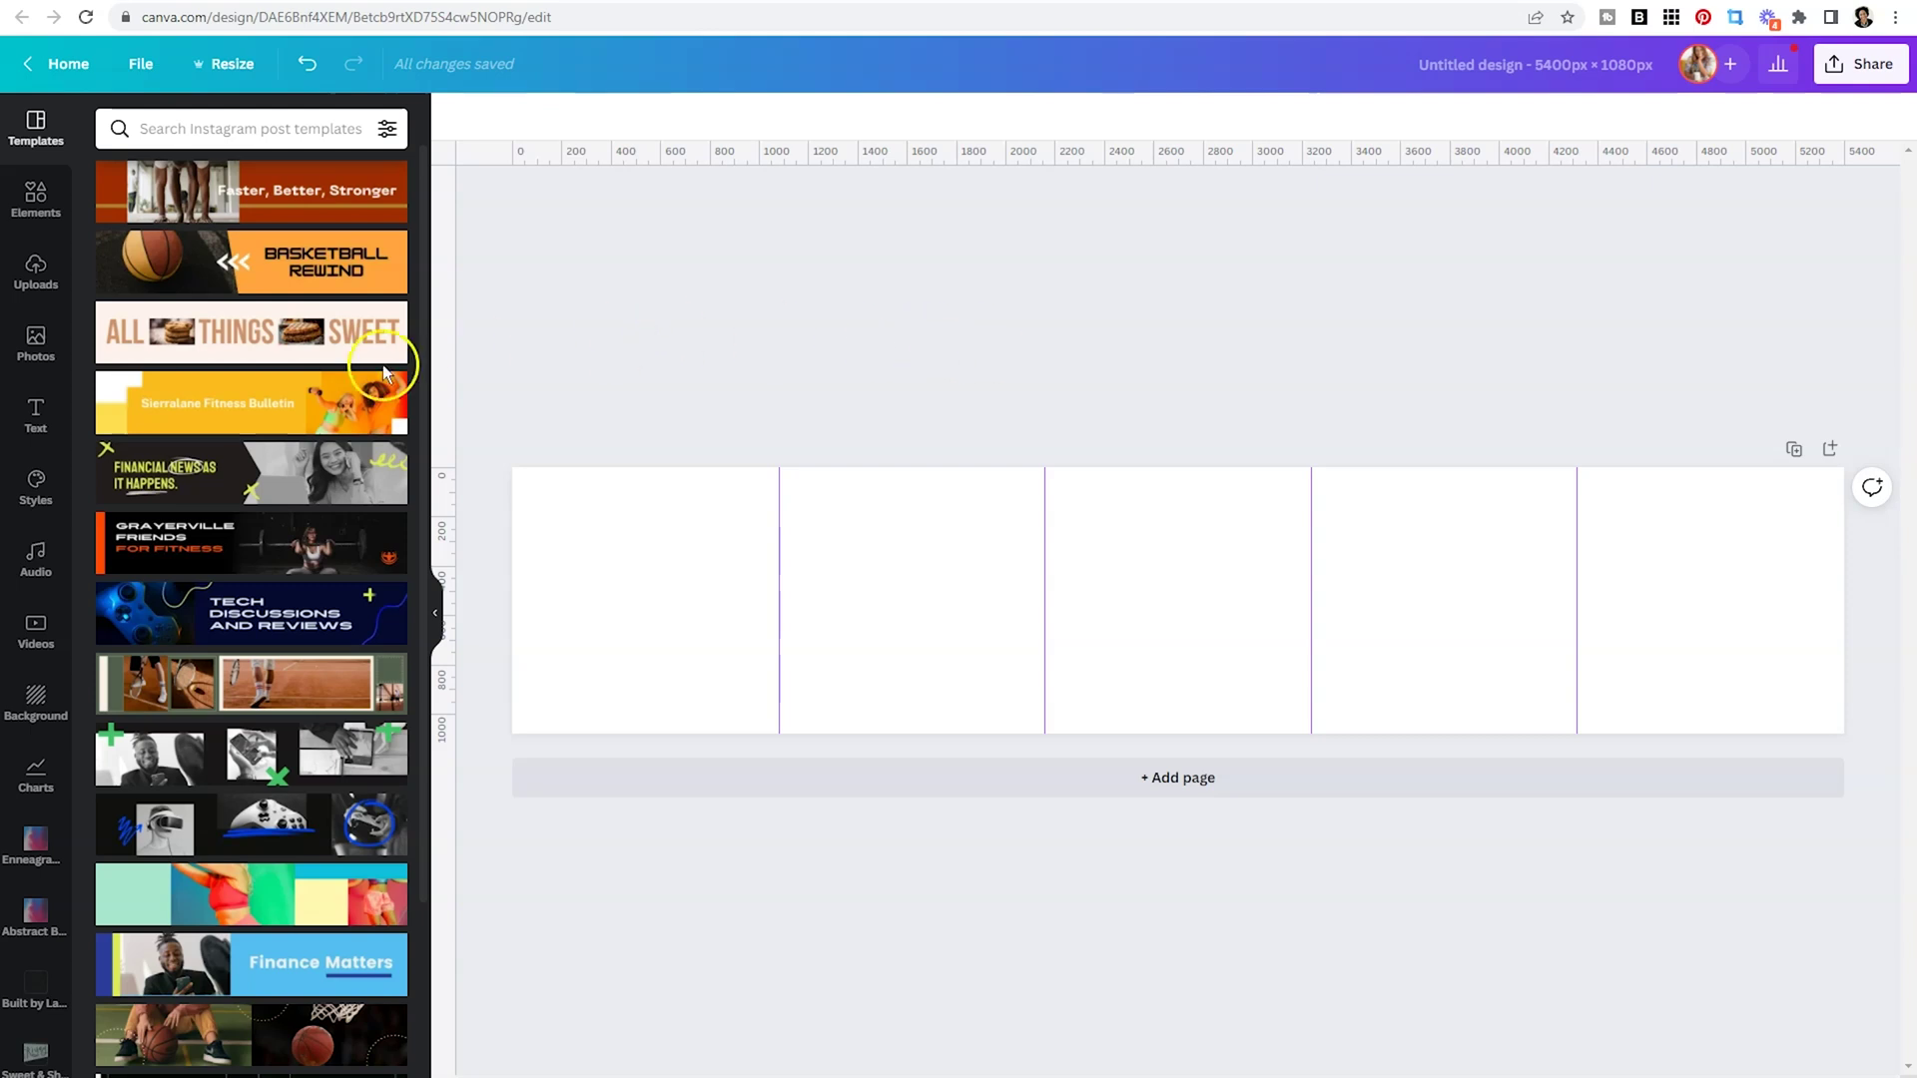
Search Photos for 'marble' and add a white marble photo to the design.
click(16, 360)
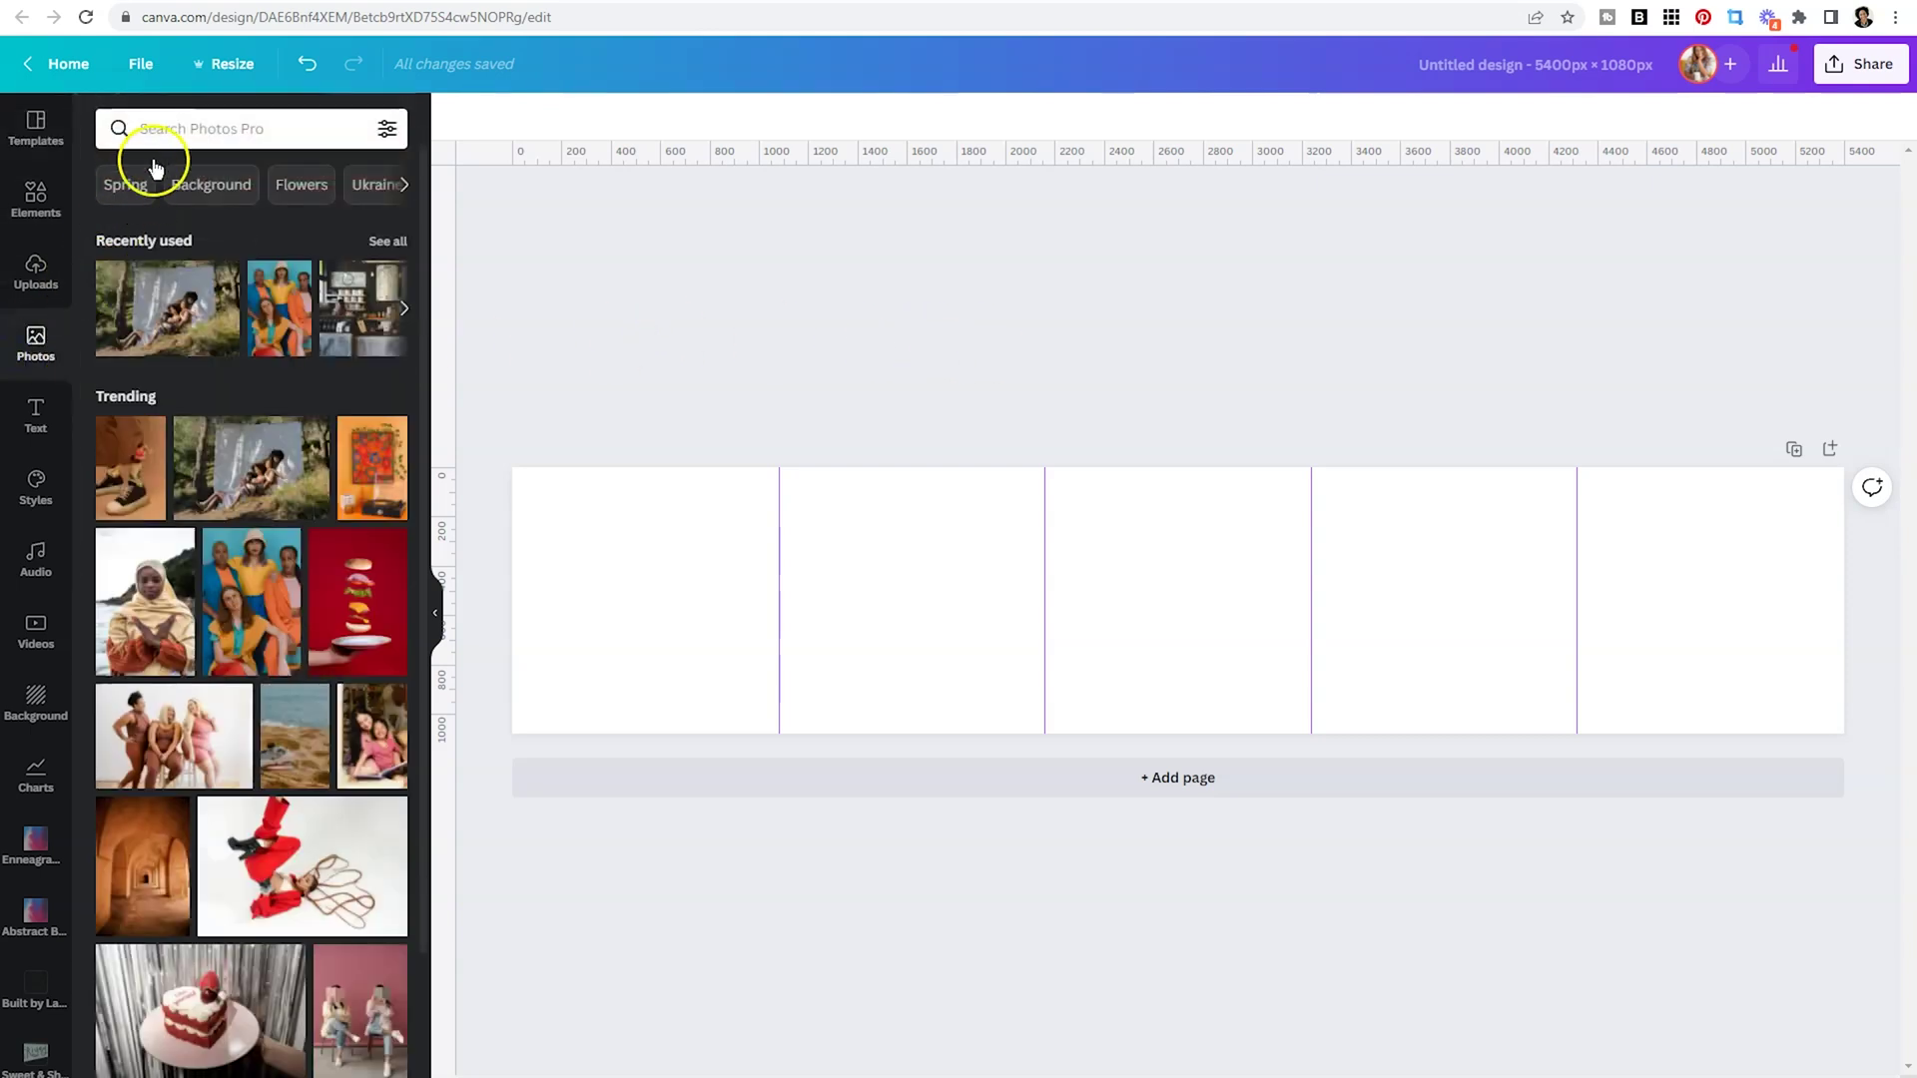
click(167, 135)
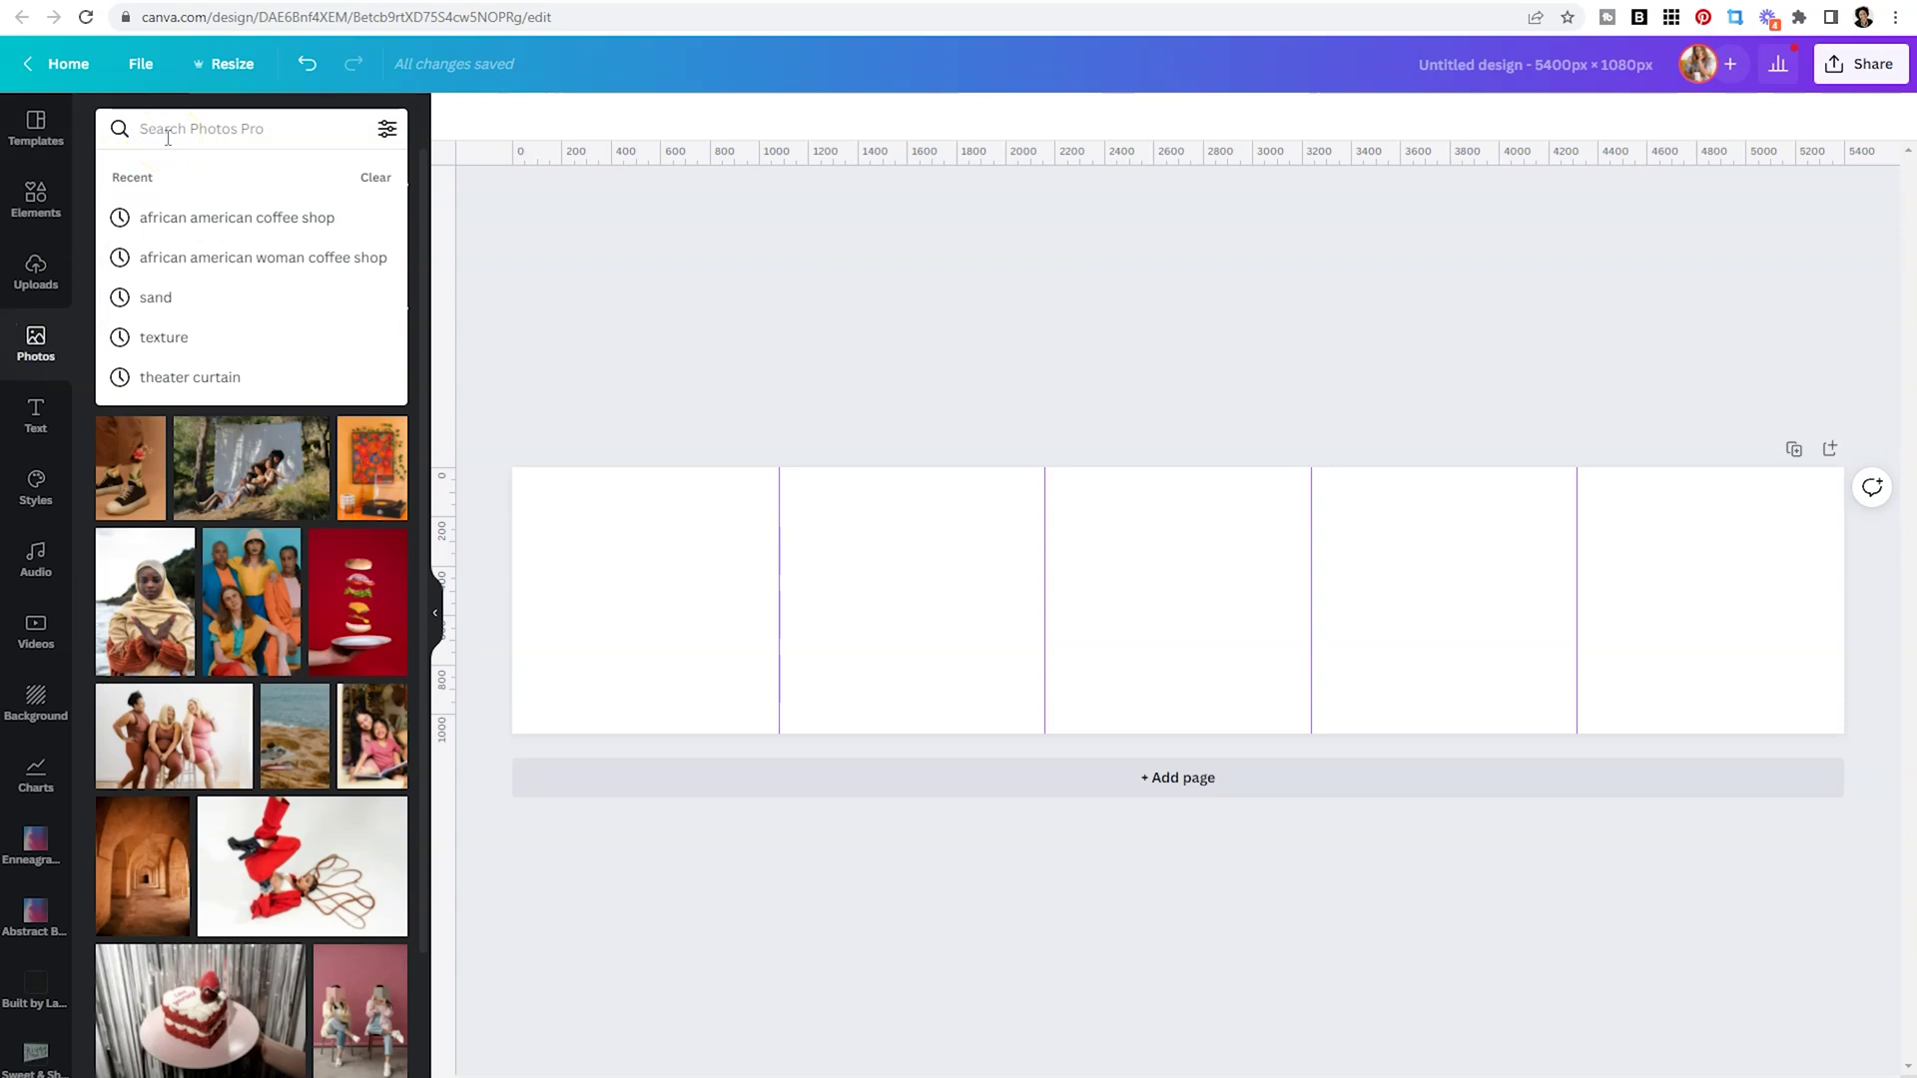
text(marble)
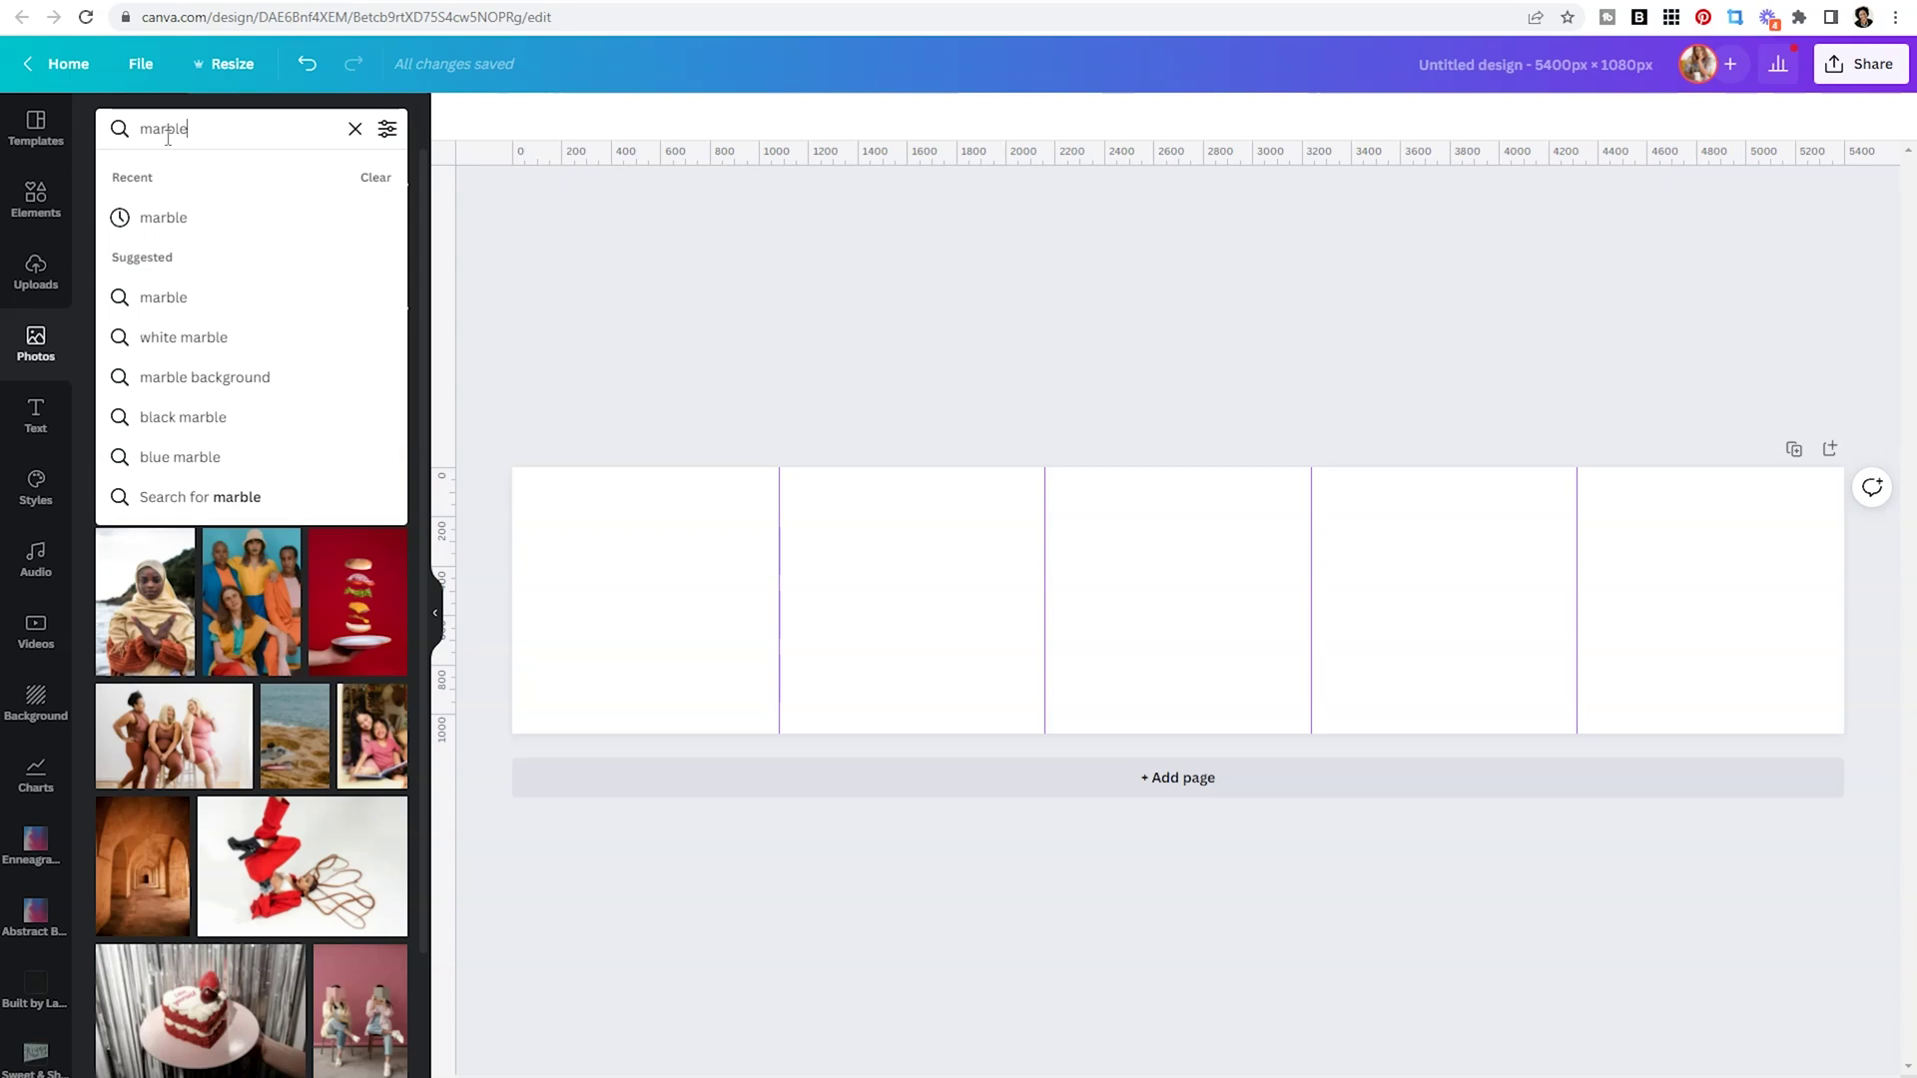
key(Return)
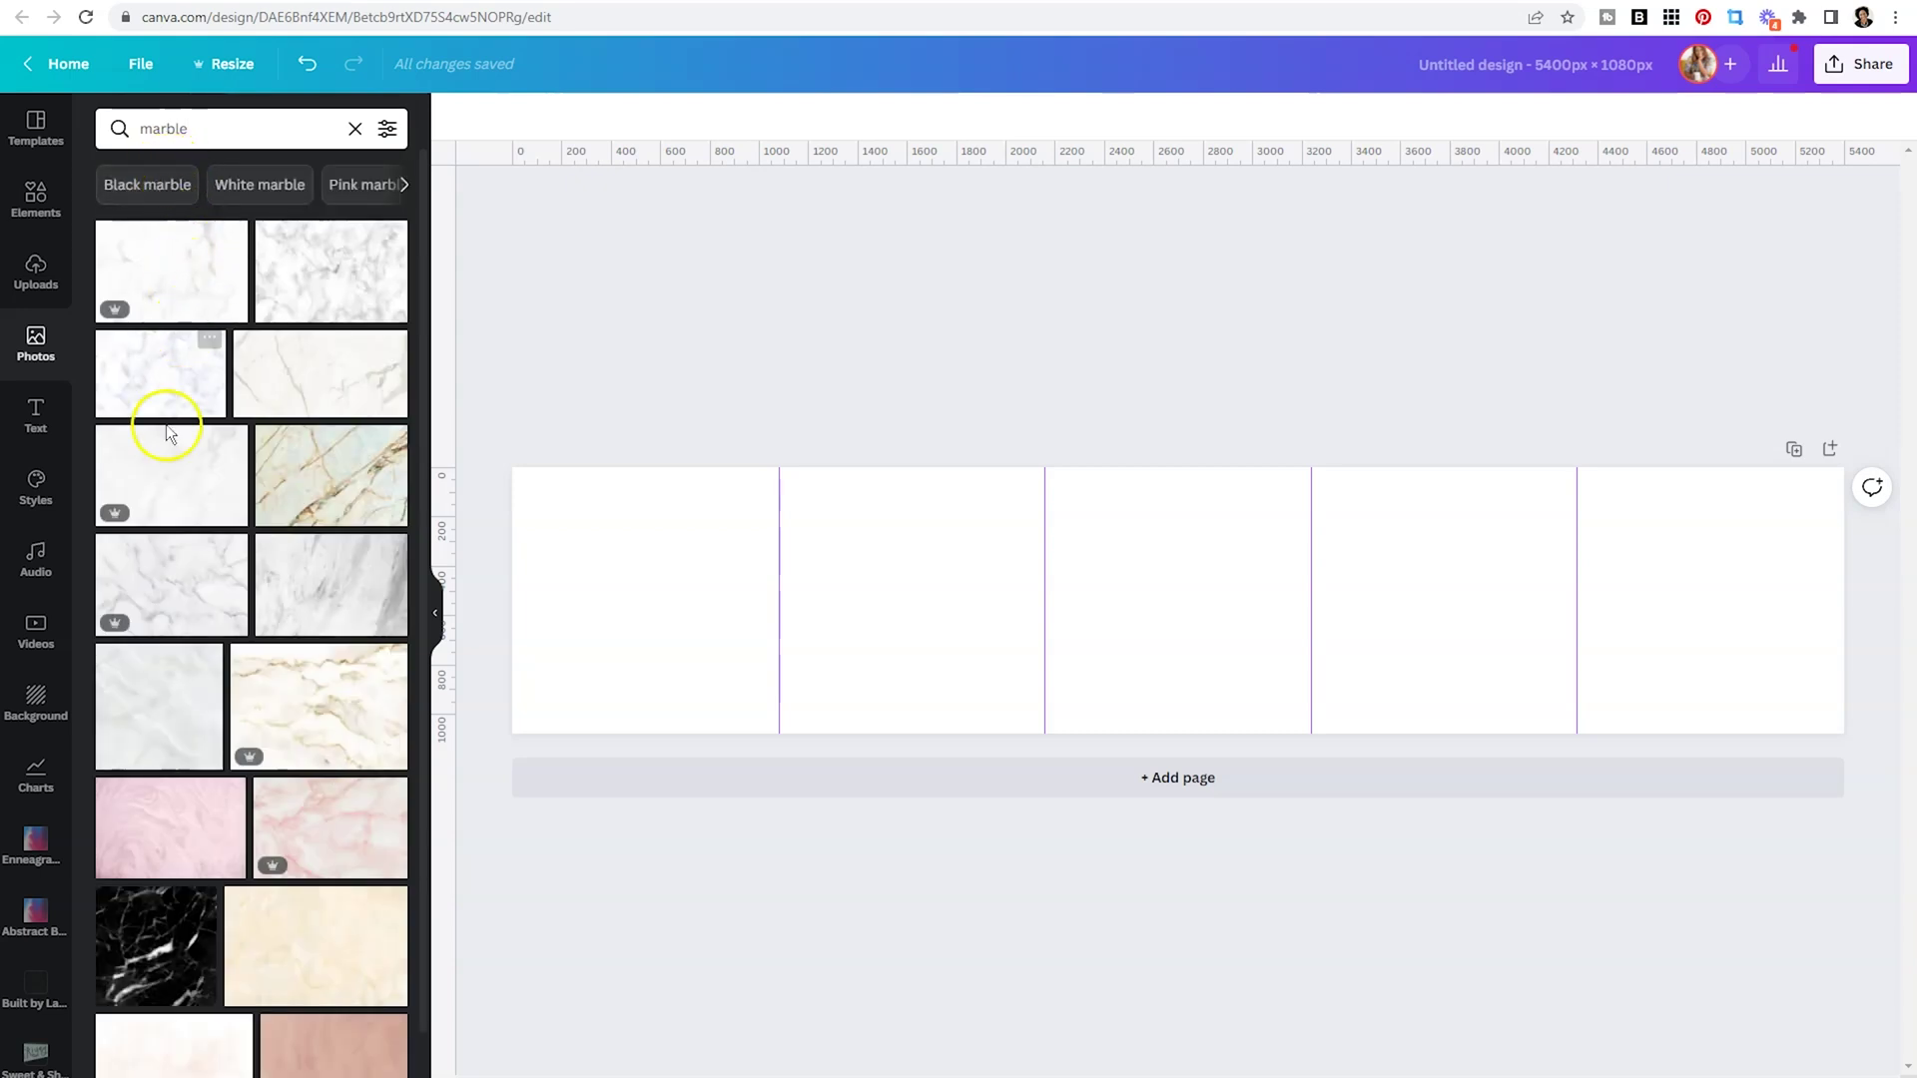
click(178, 685)
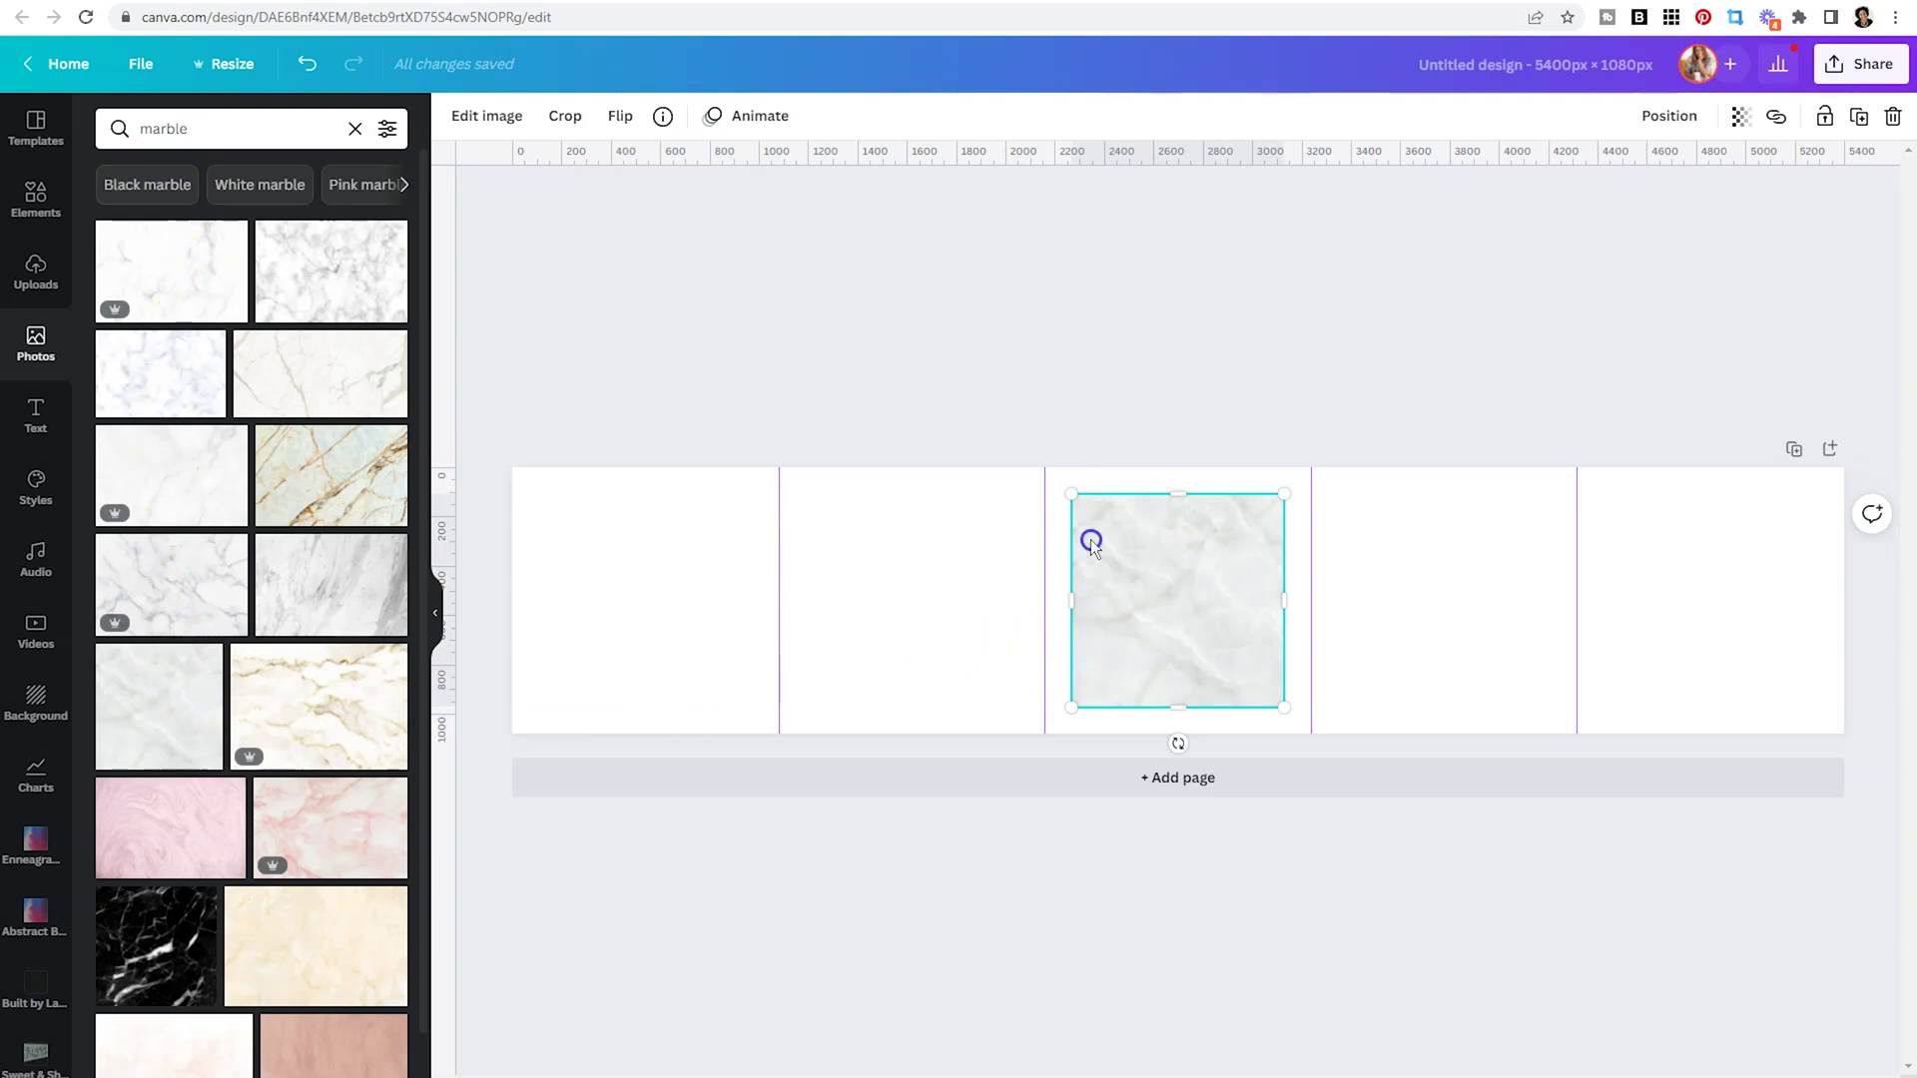
Stretch the marble photo to cover all five panels at full height.
drag(1070, 558, 479, 611)
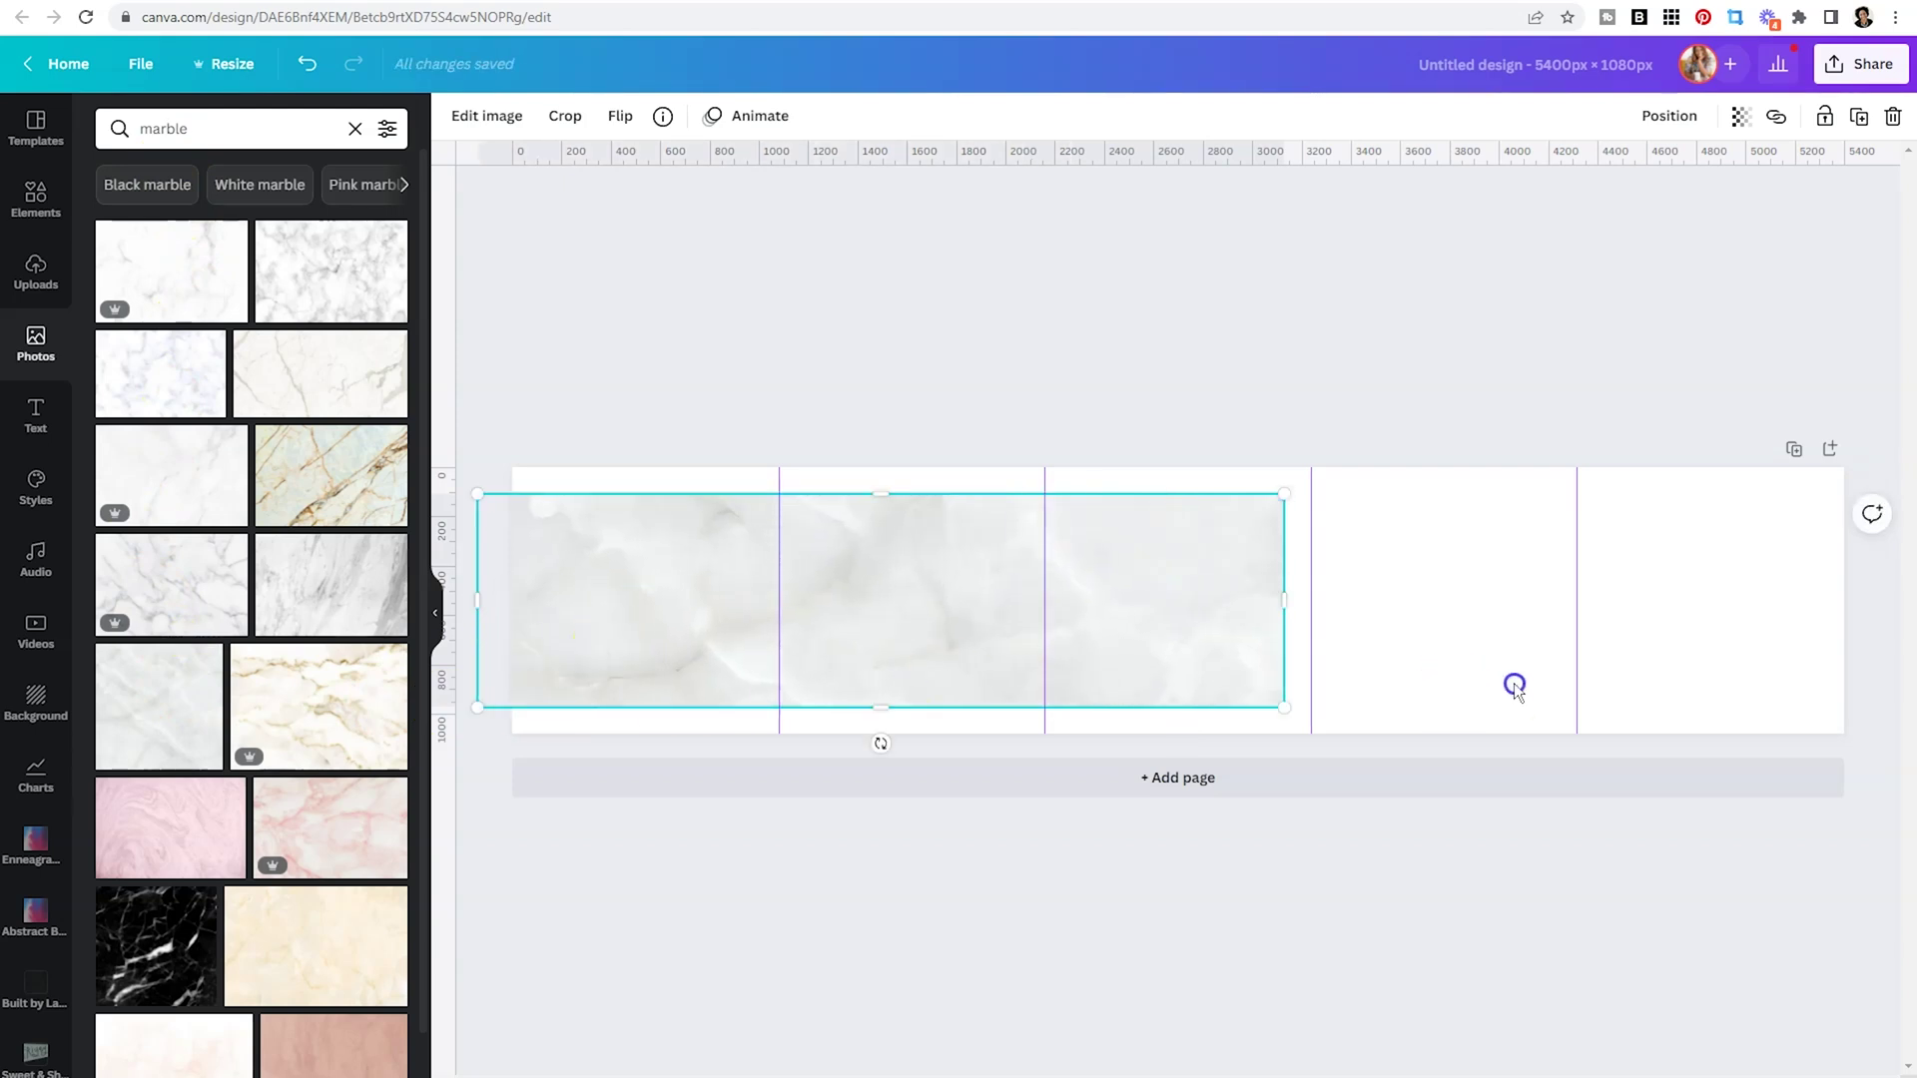
drag(1293, 606, 1859, 706)
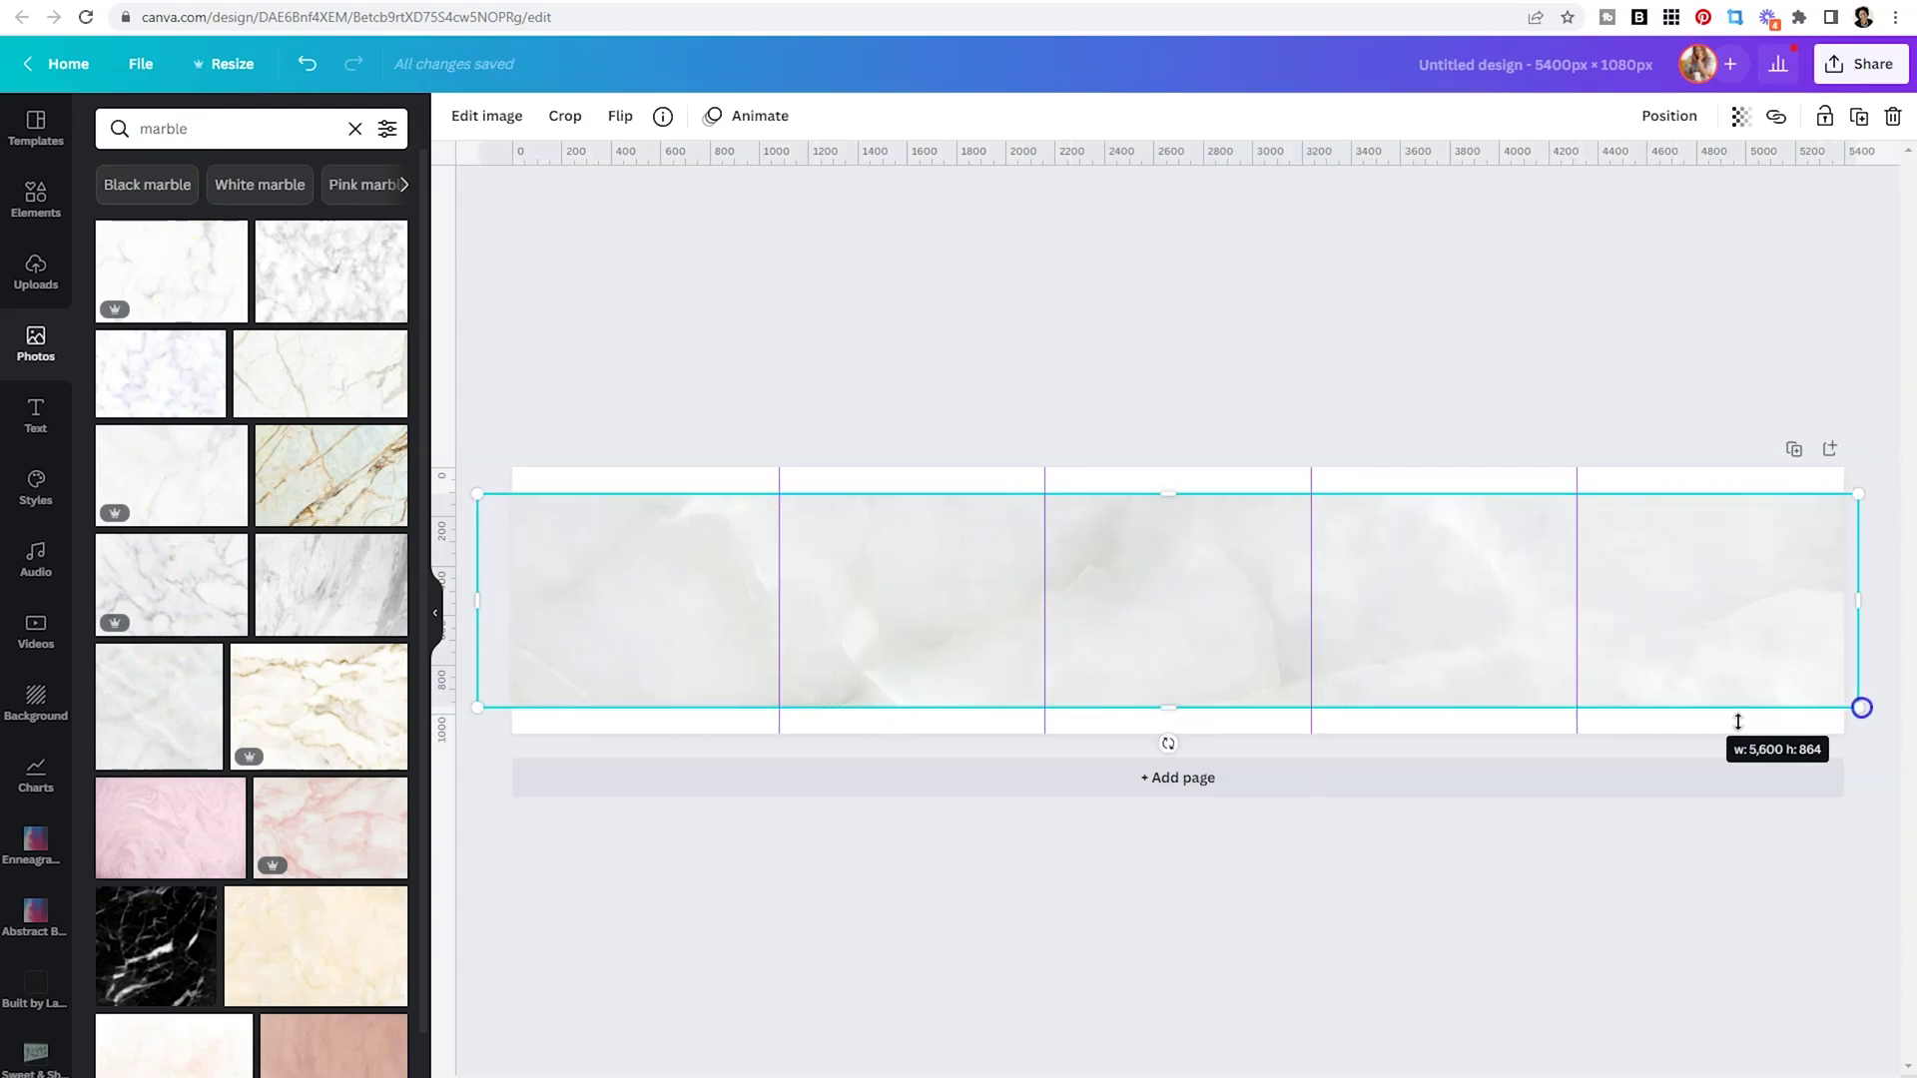
drag(1168, 707, 1173, 860)
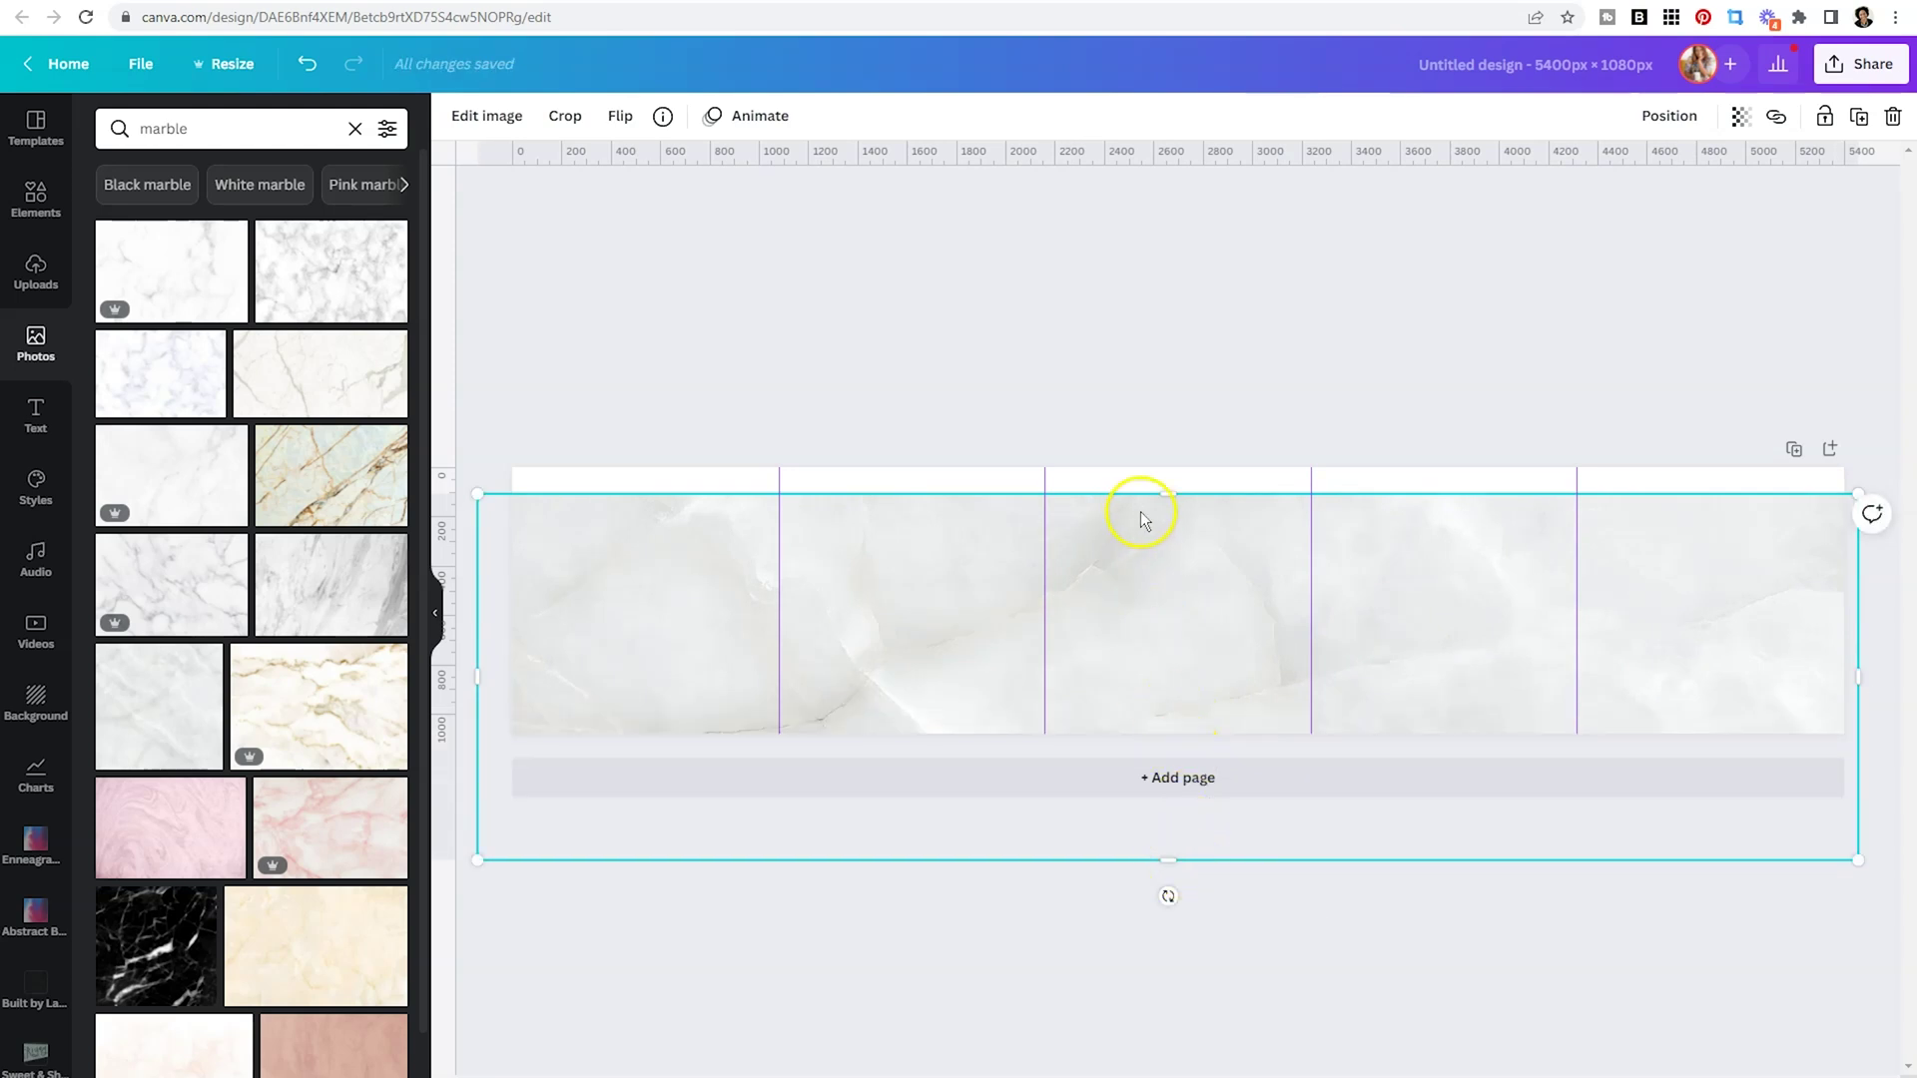
drag(1168, 493, 1177, 406)
click(1238, 340)
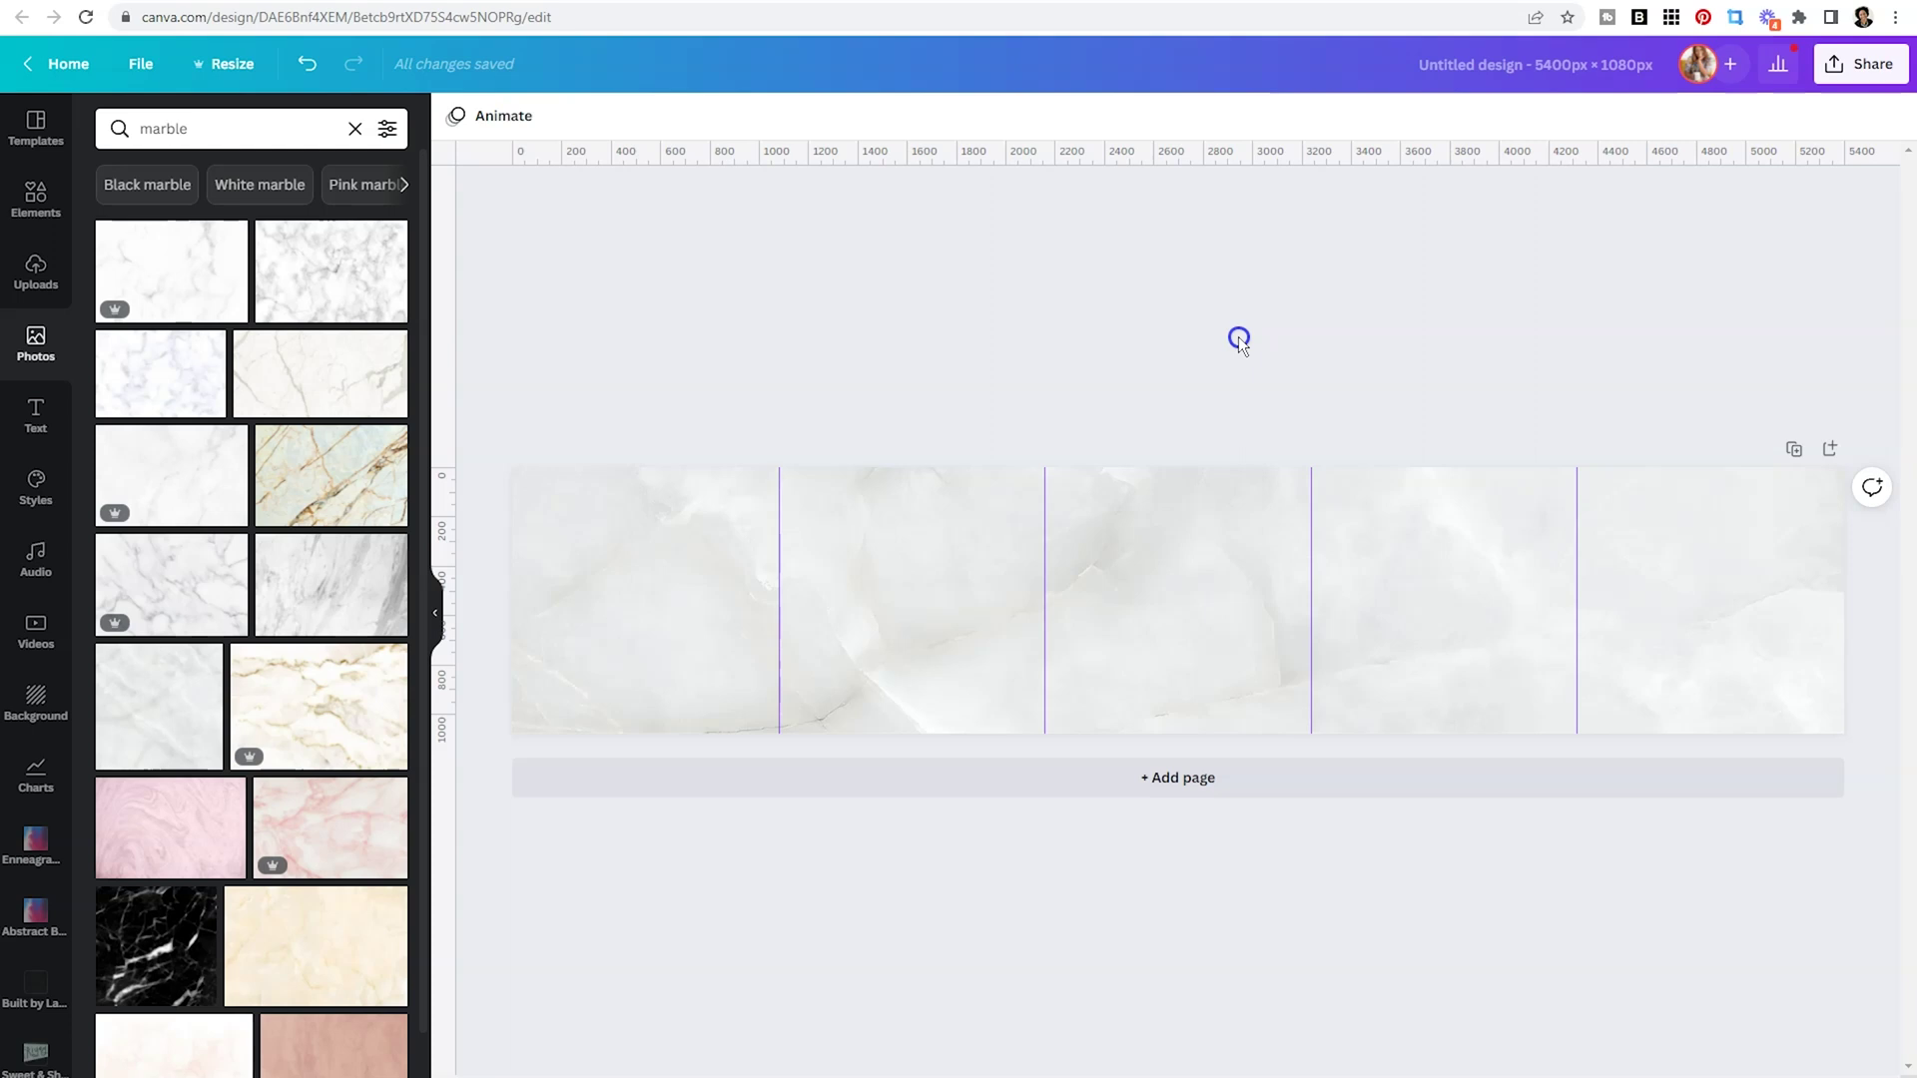
Search Photos for 'wedding' and place the couple photo across the first panel divide.
click(30, 341)
click(200, 130)
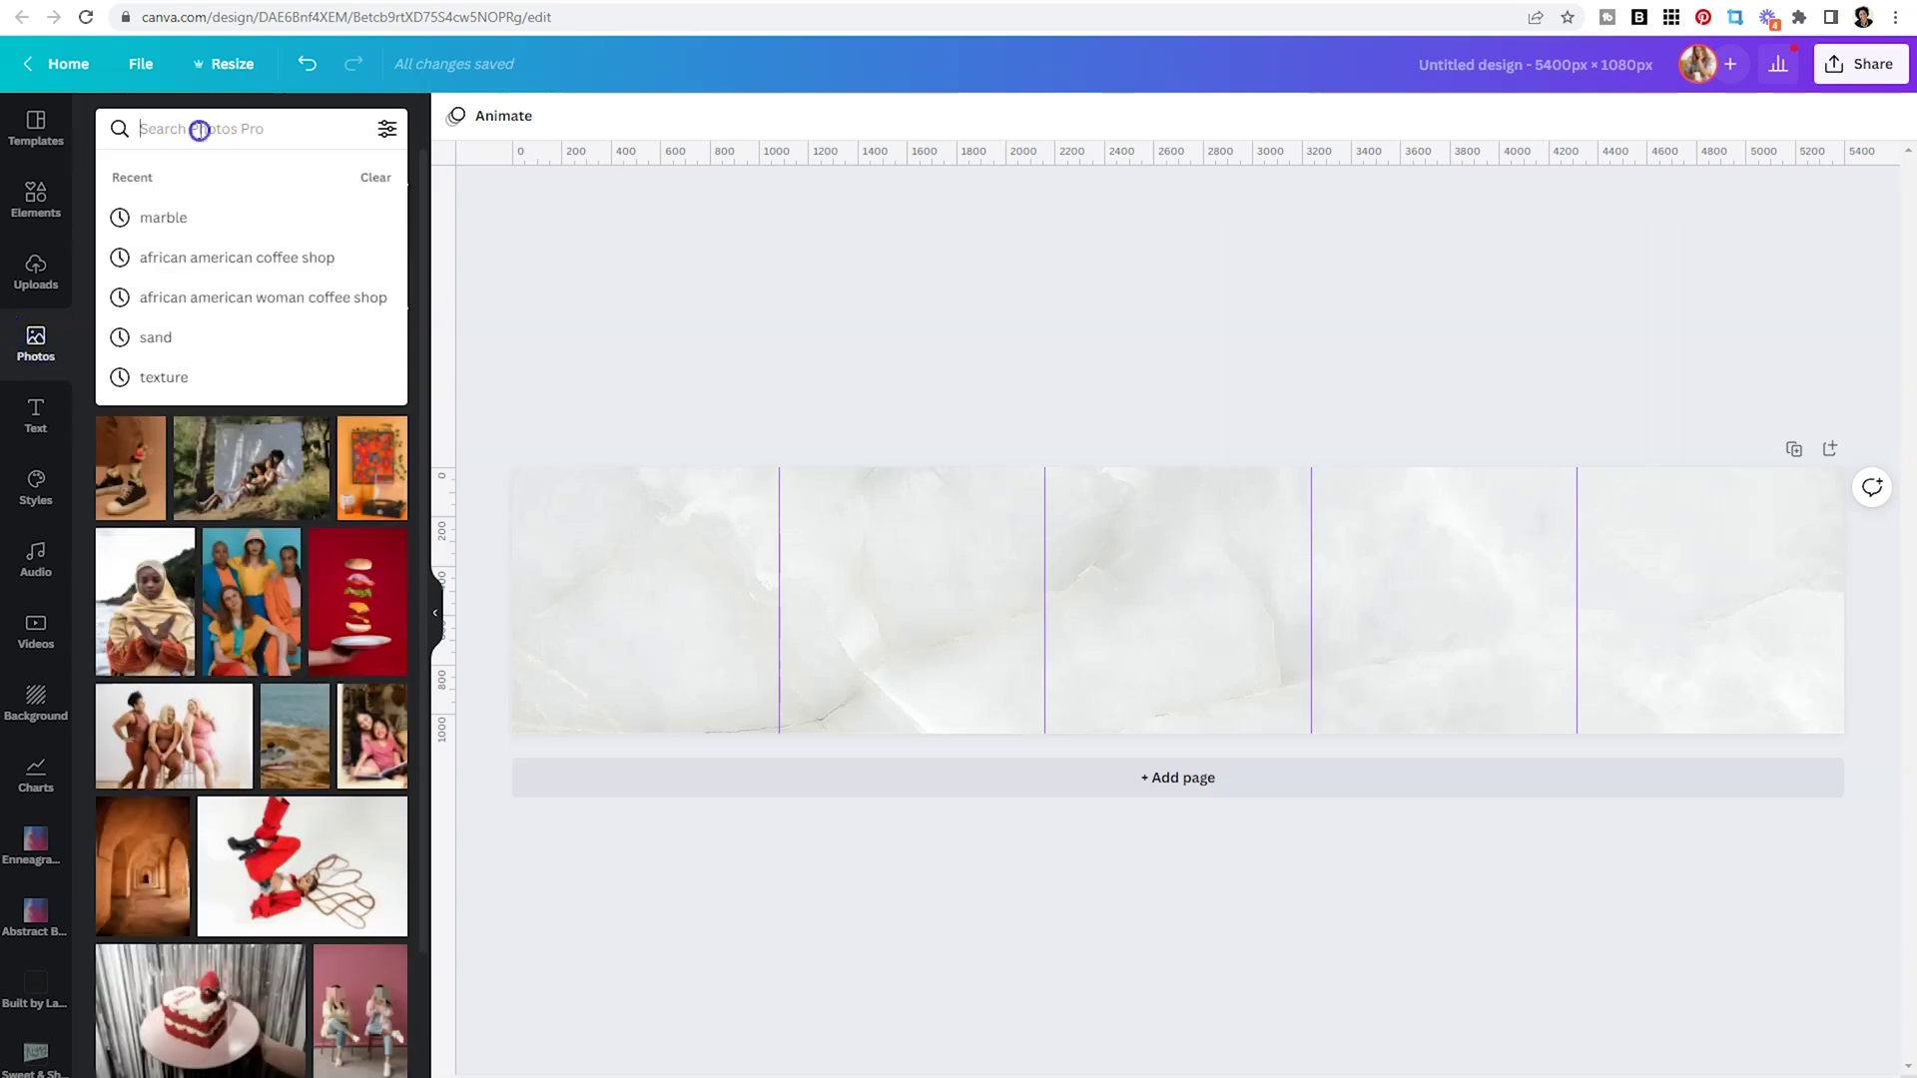
text(wedding)
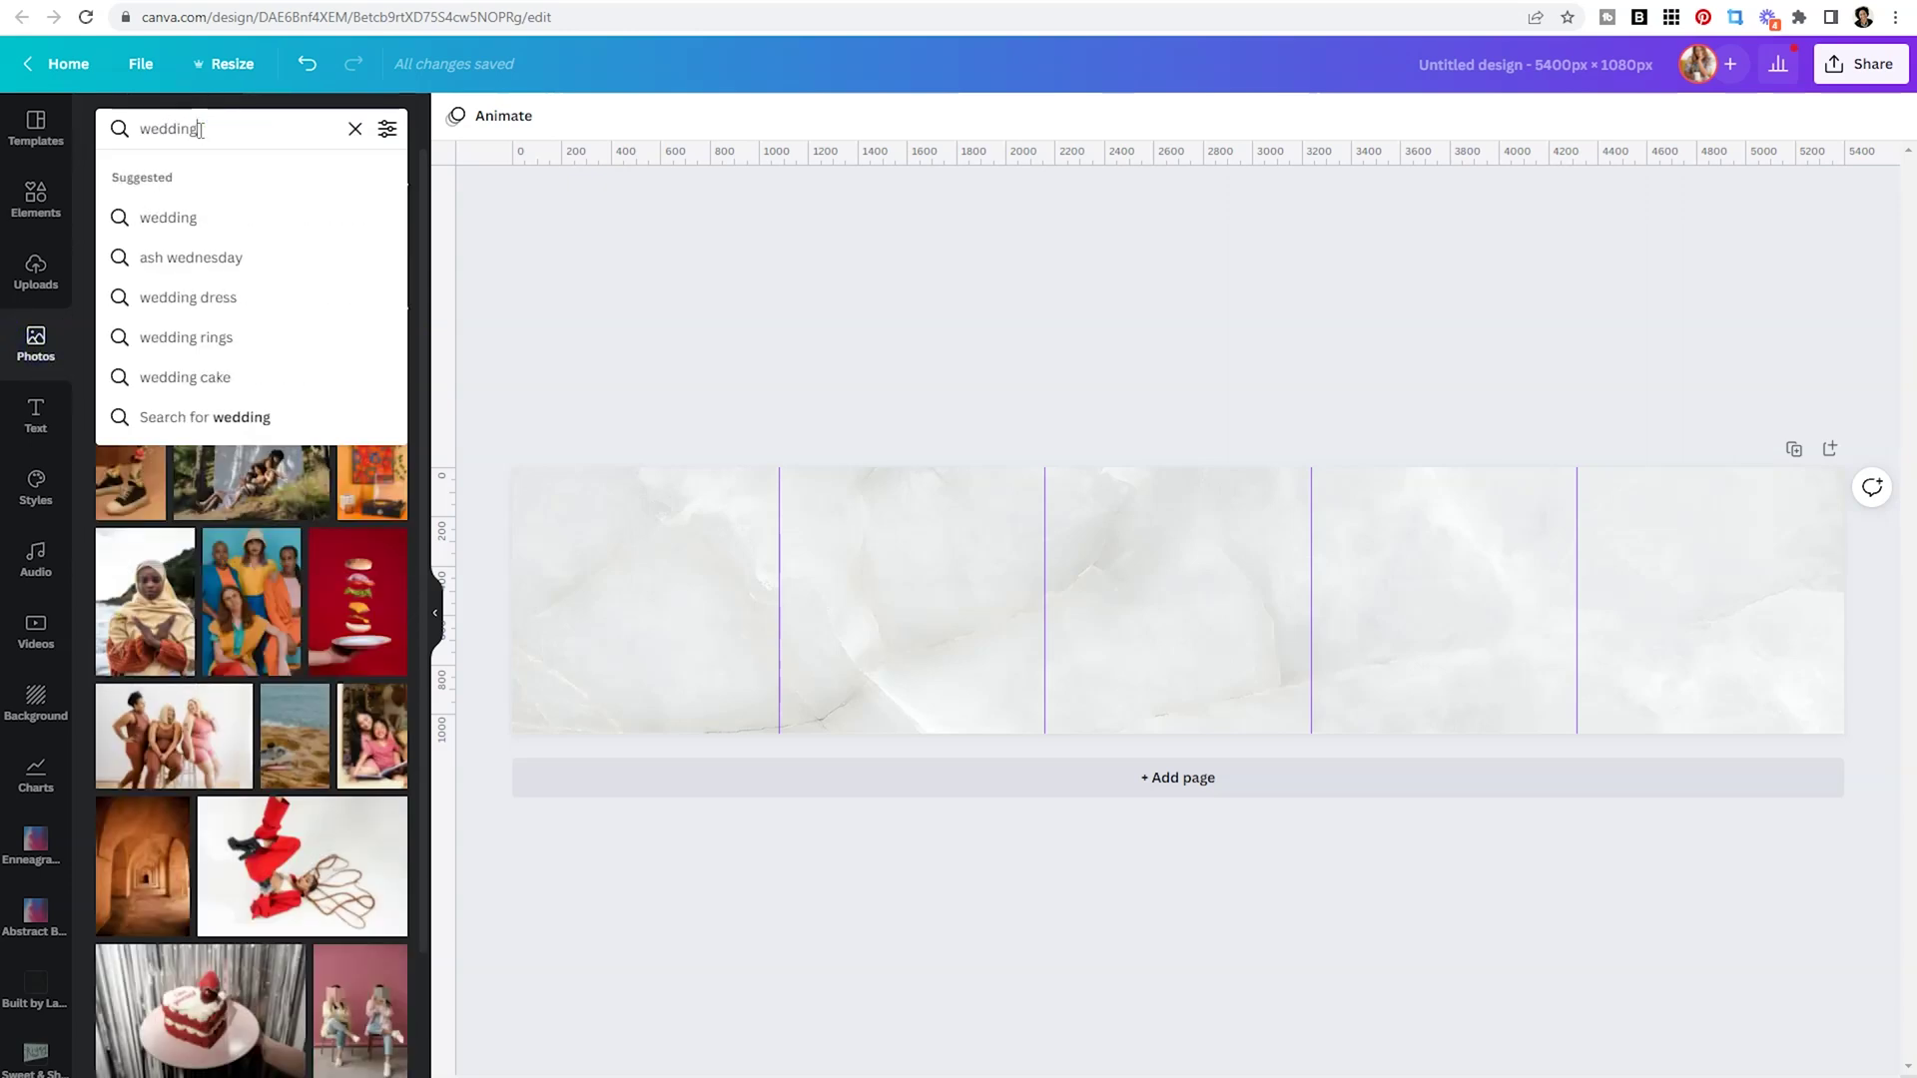
key(Return)
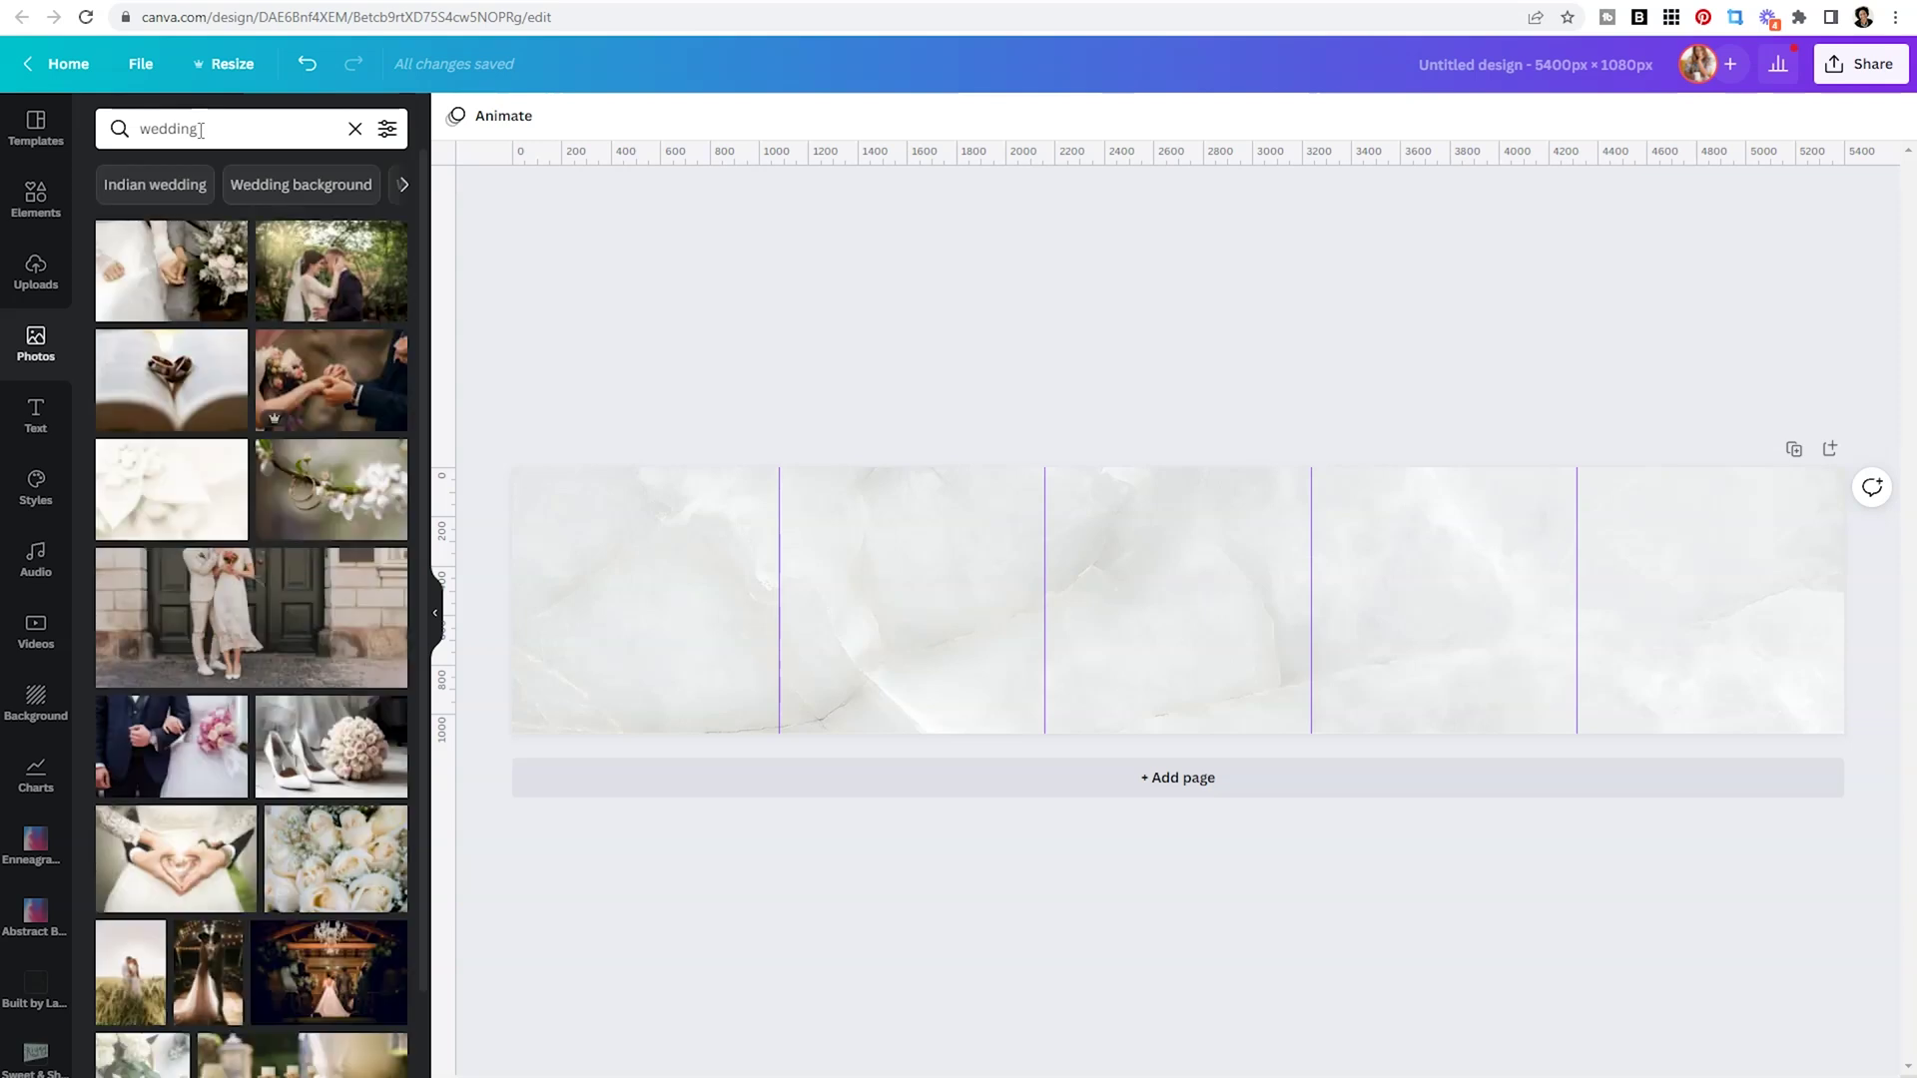
click(304, 282)
drag(1178, 616, 742, 620)
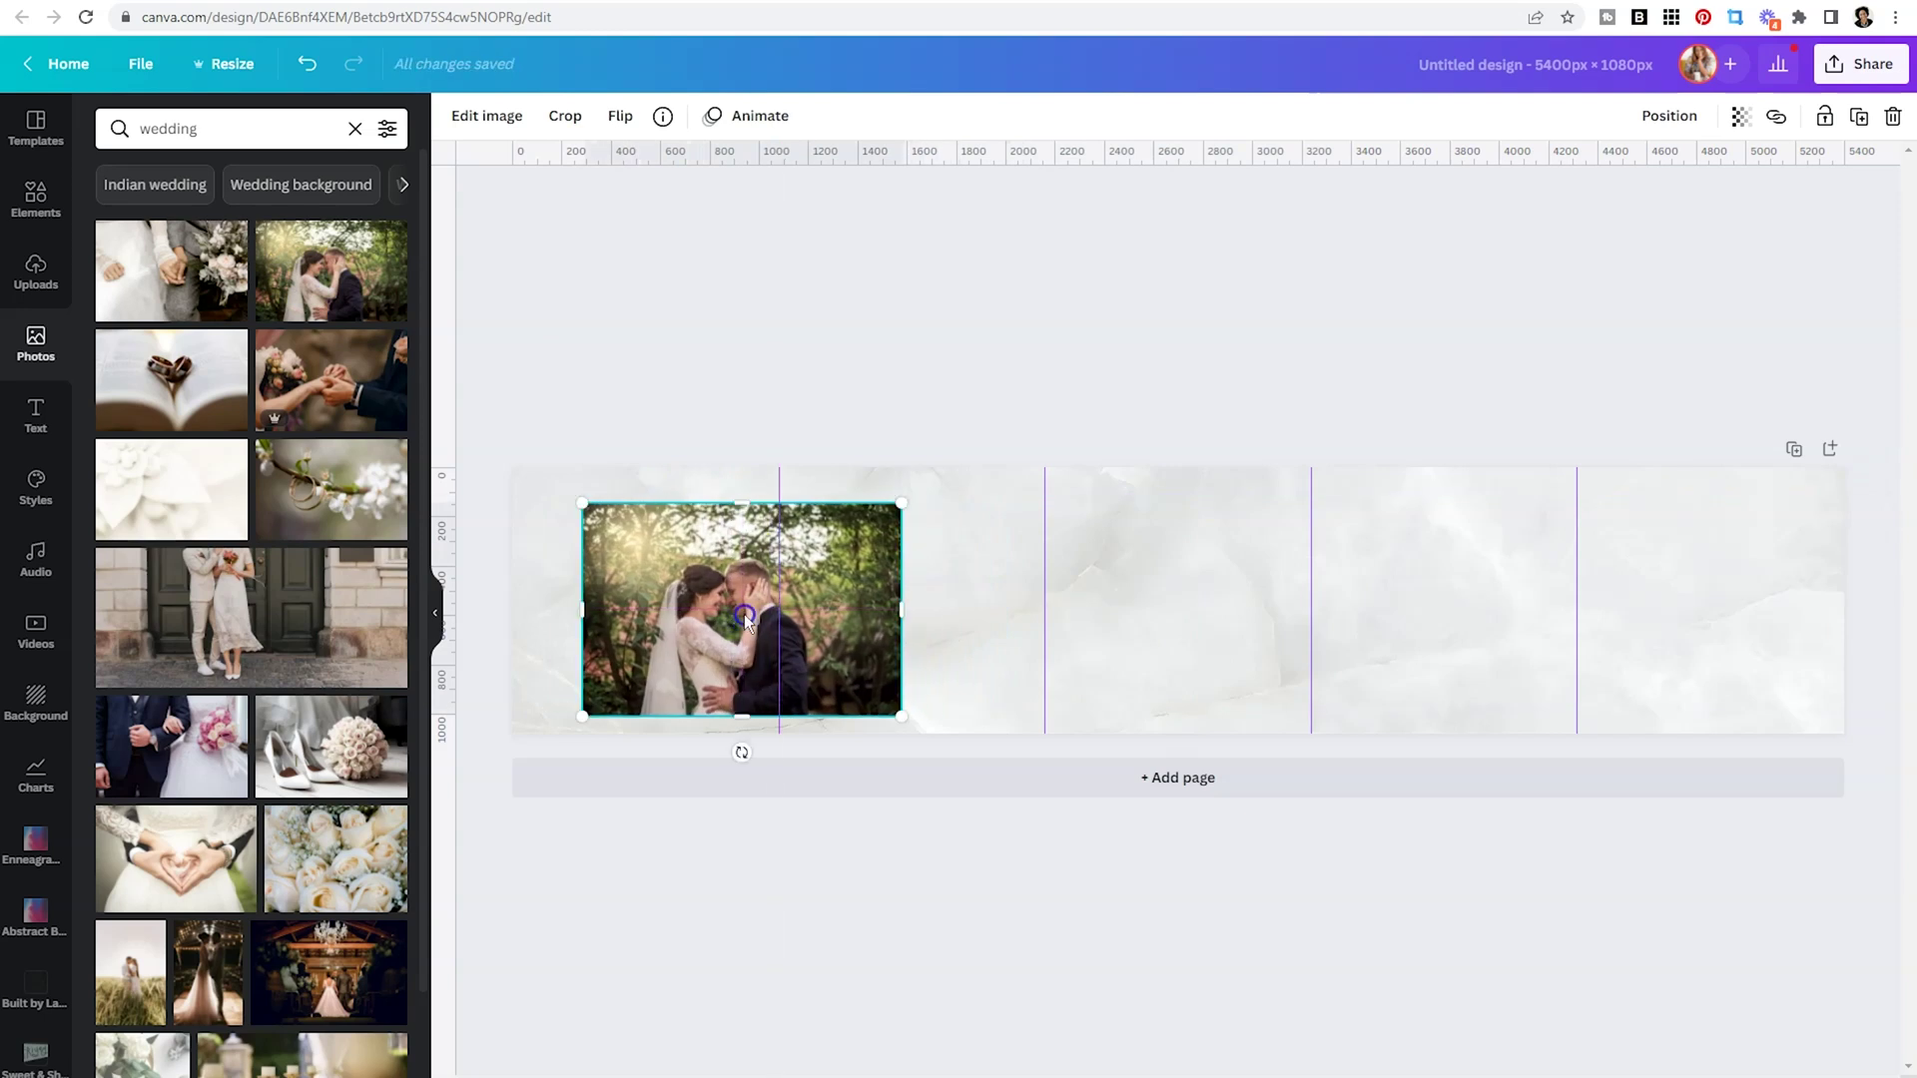
click(784, 364)
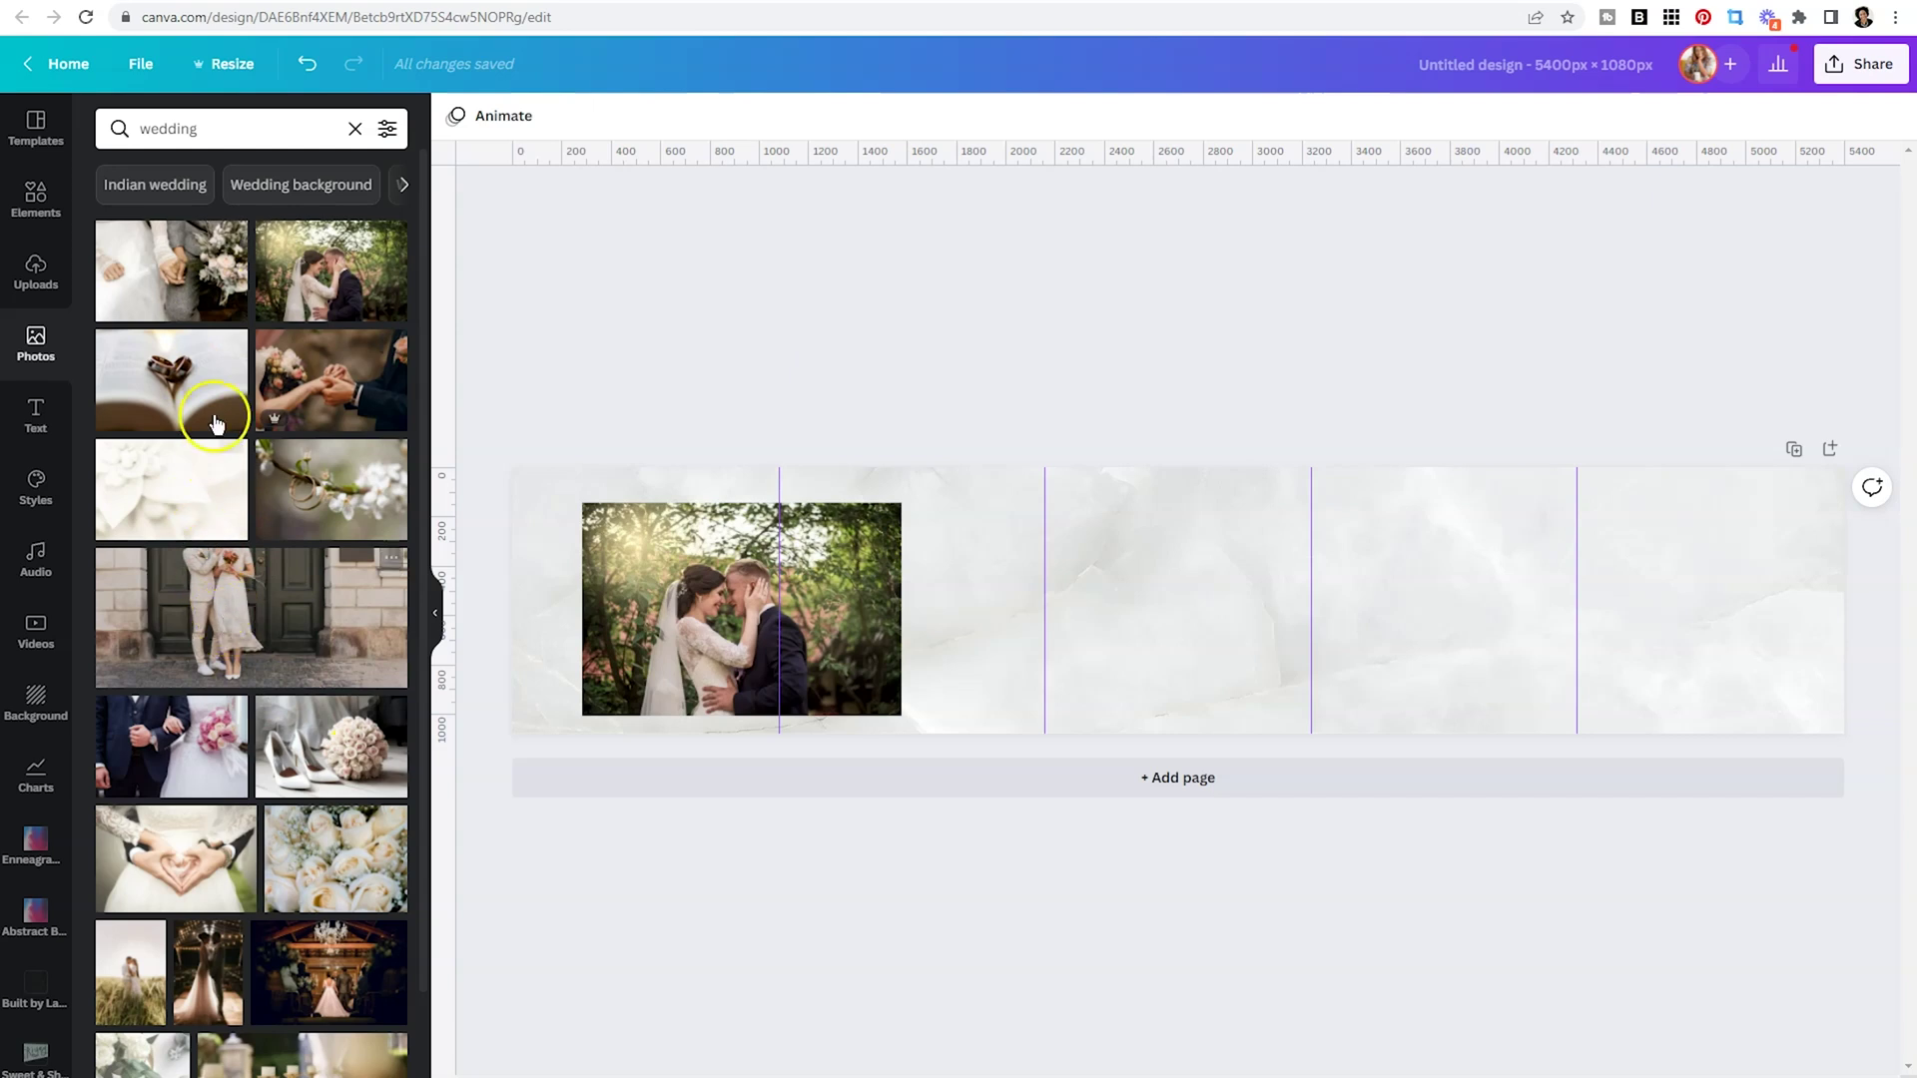
Search 'wedding rings' and add the ring-on-branch photo to the design.
click(245, 137)
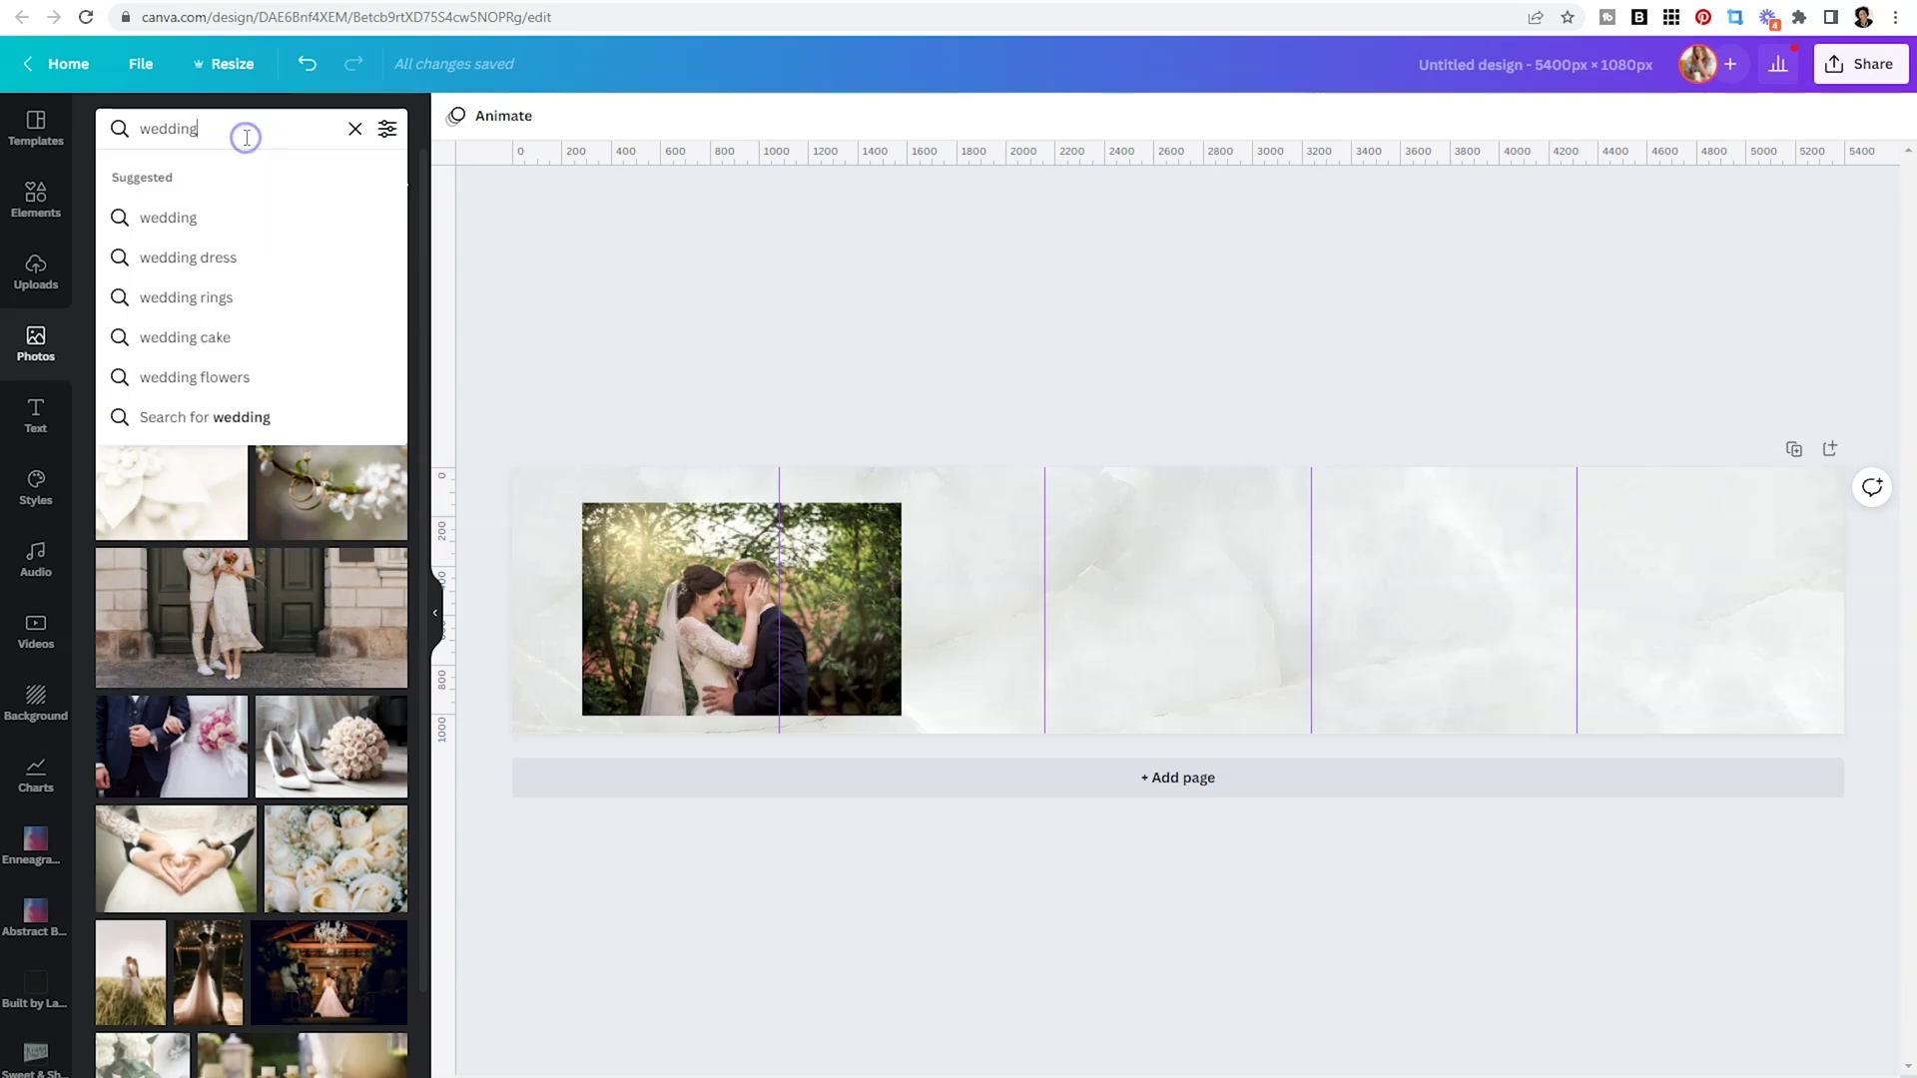
text(rings)
key(Return)
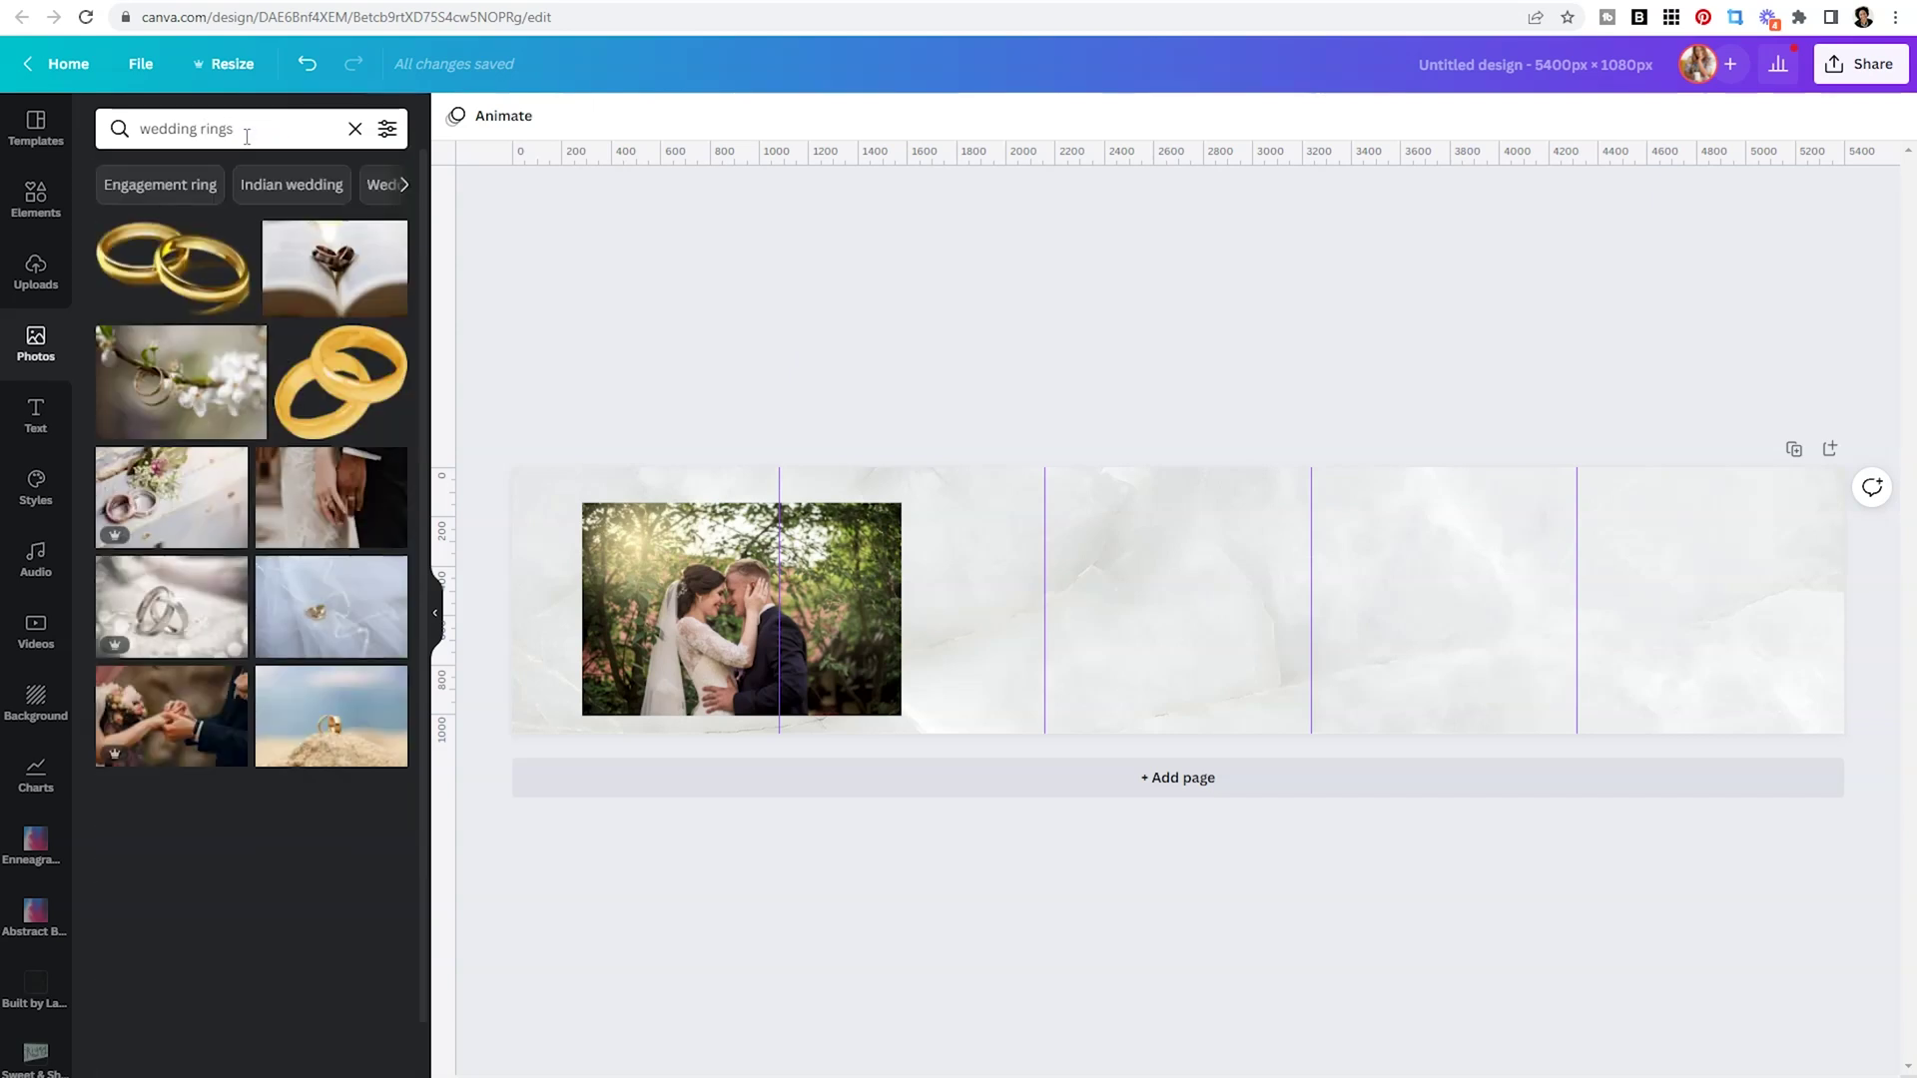
click(269, 157)
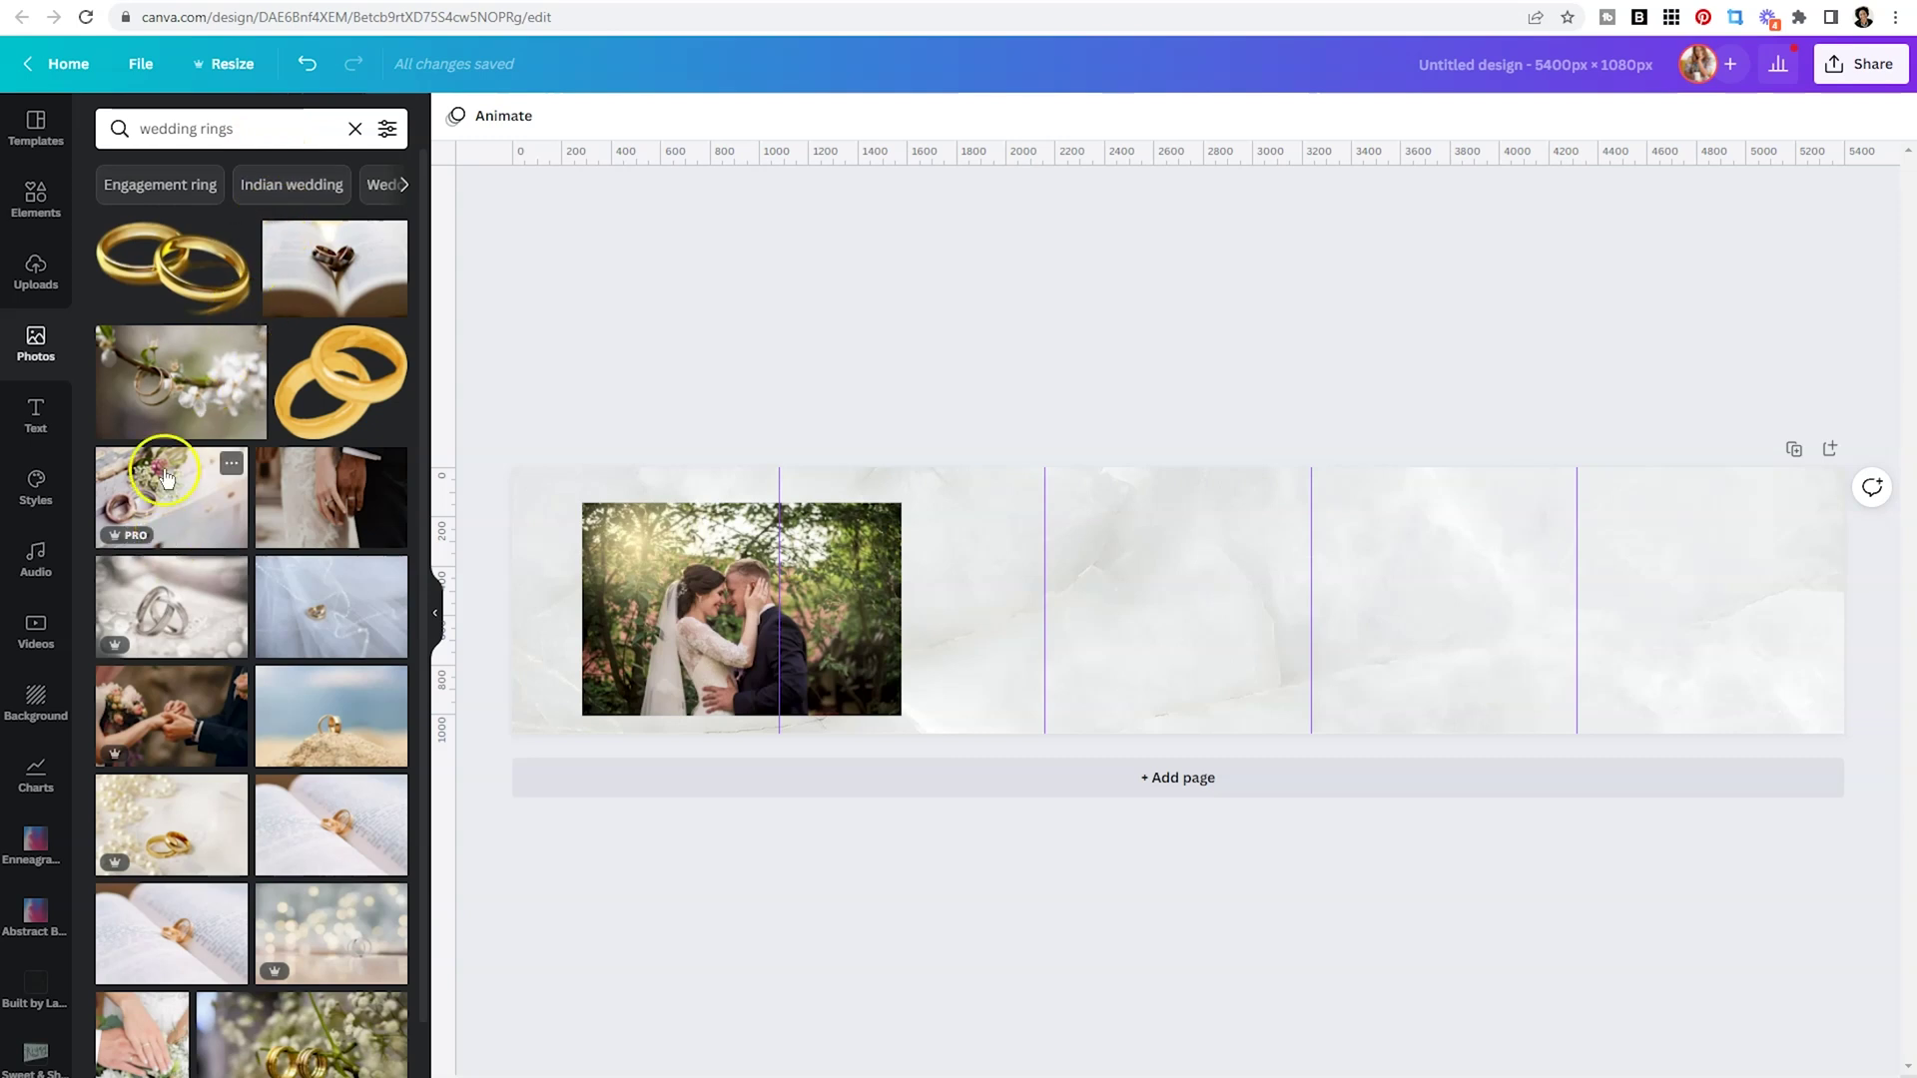
click(152, 401)
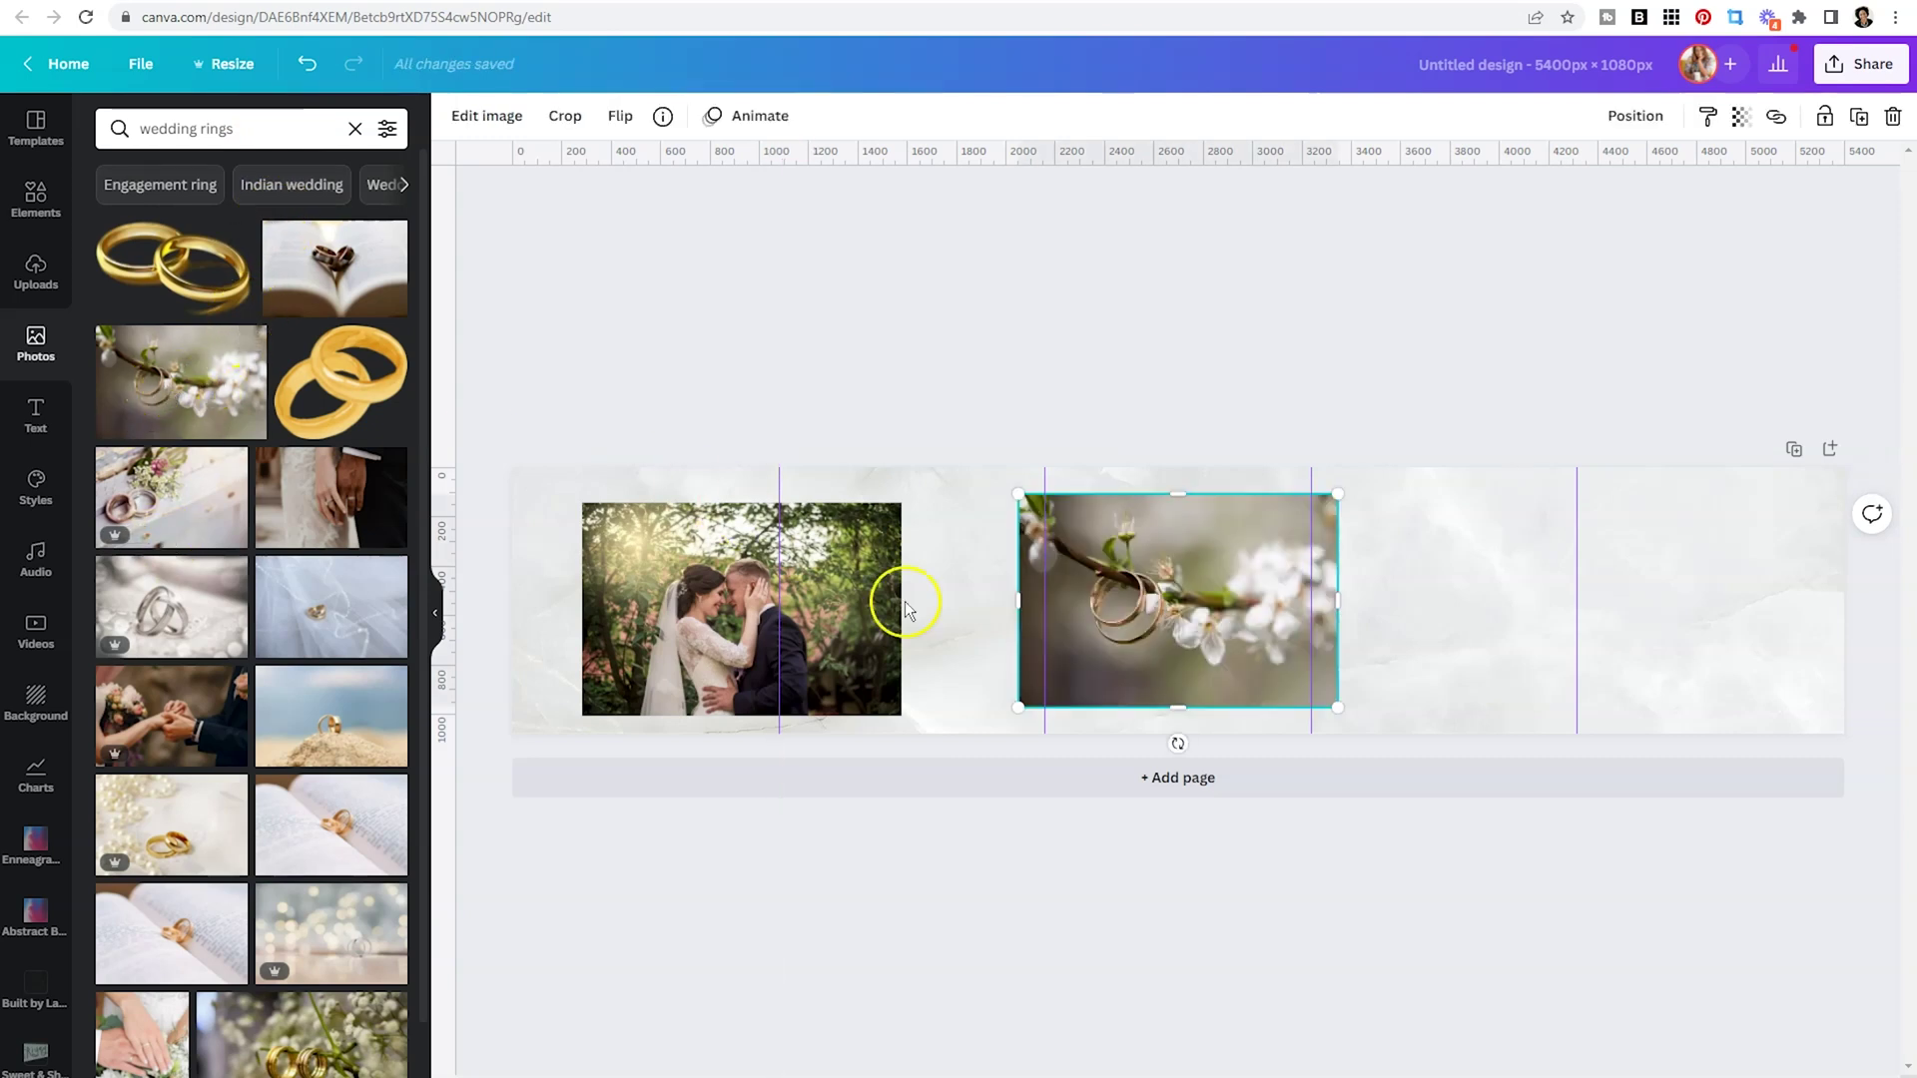
Crop the right side off the couple photo.
click(869, 599)
click(565, 117)
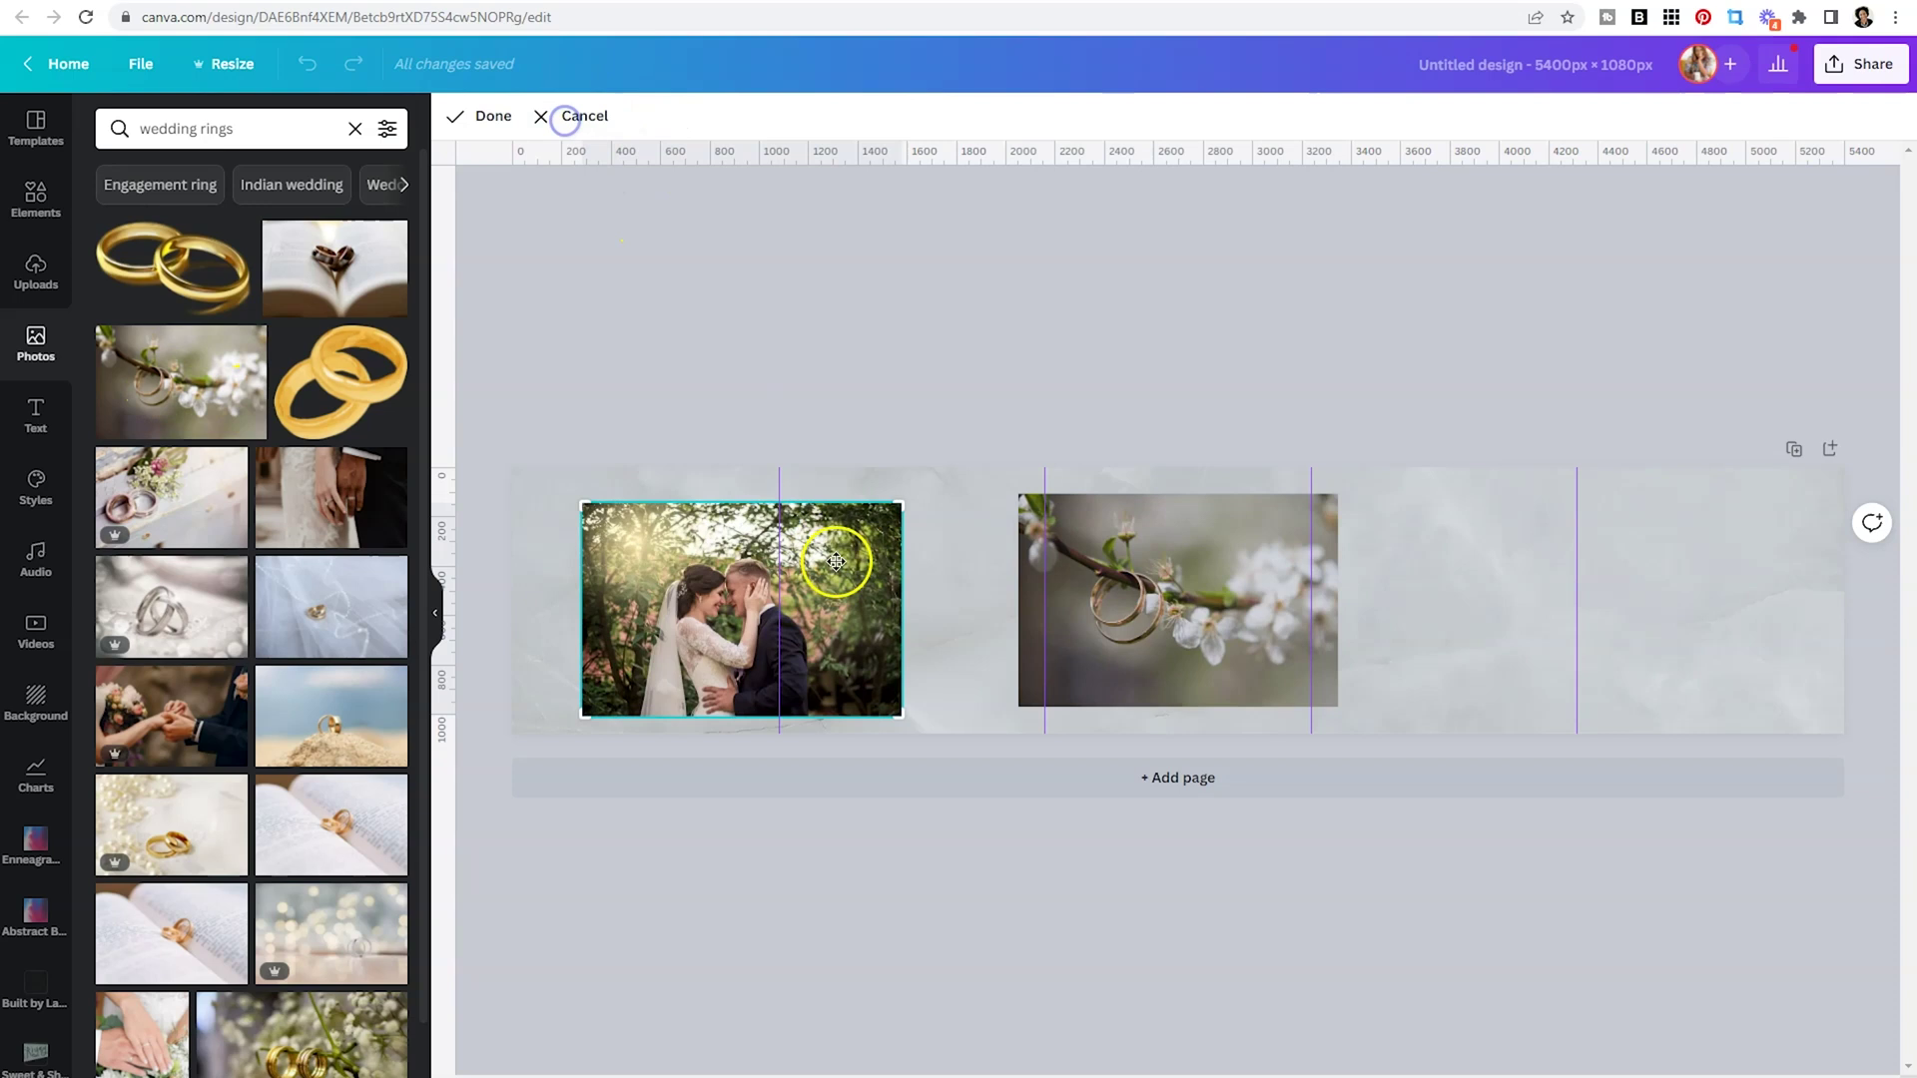
drag(899, 506, 827, 504)
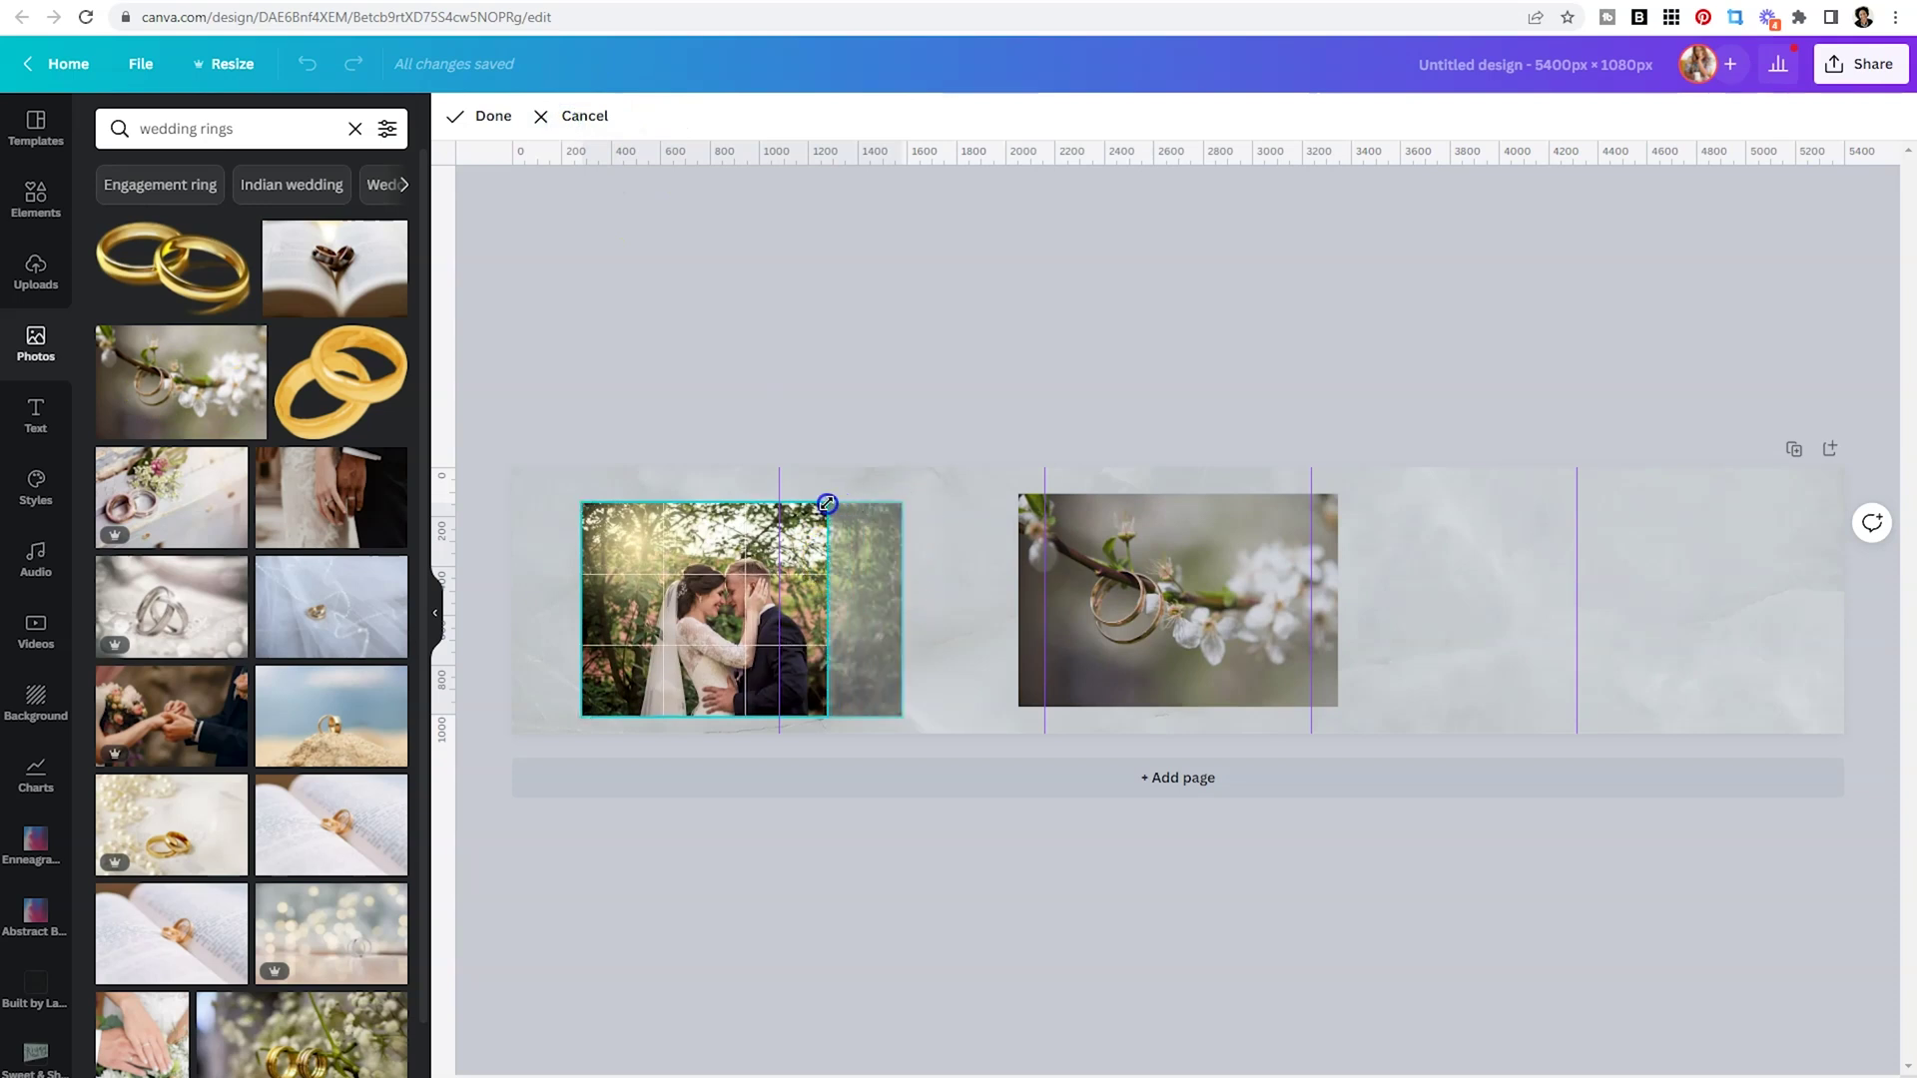
click(859, 386)
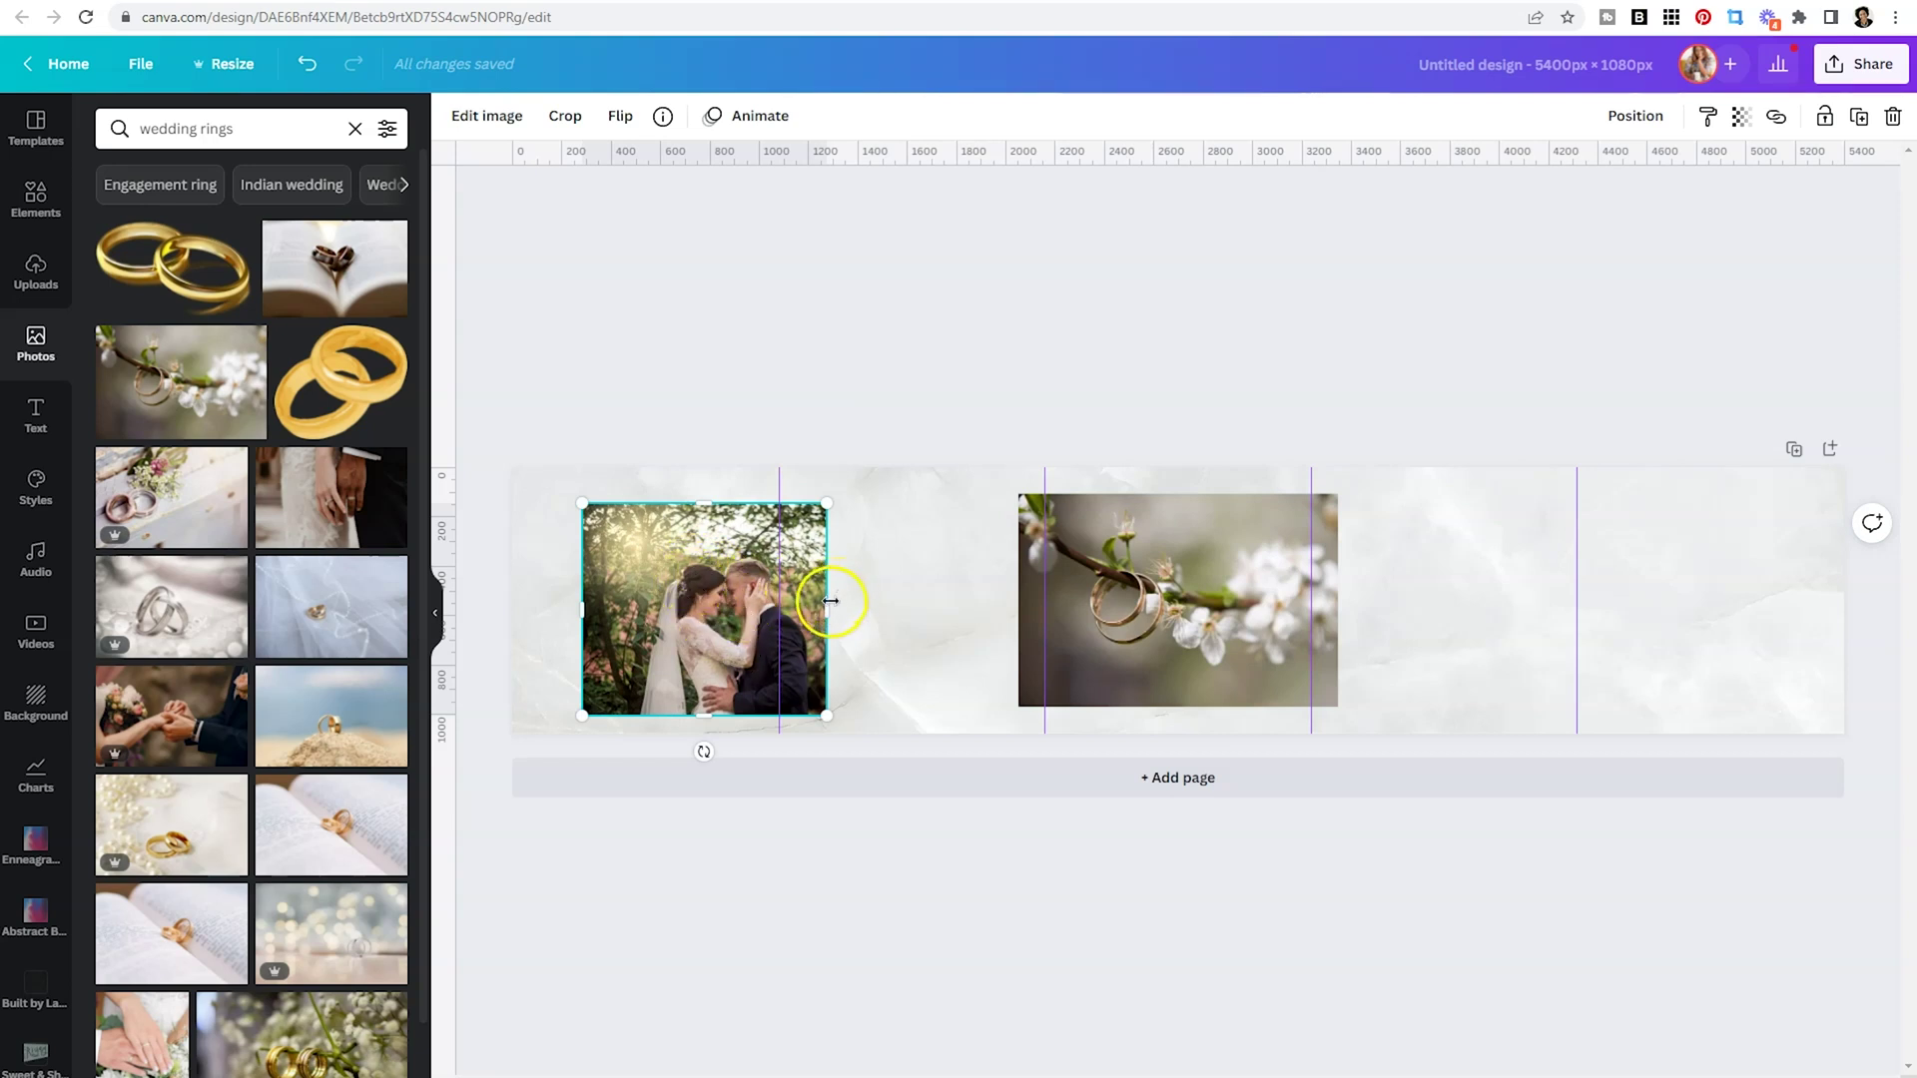
Crop the rings photo into a narrow strip and position it across the second divide.
drag(1040, 635, 888, 635)
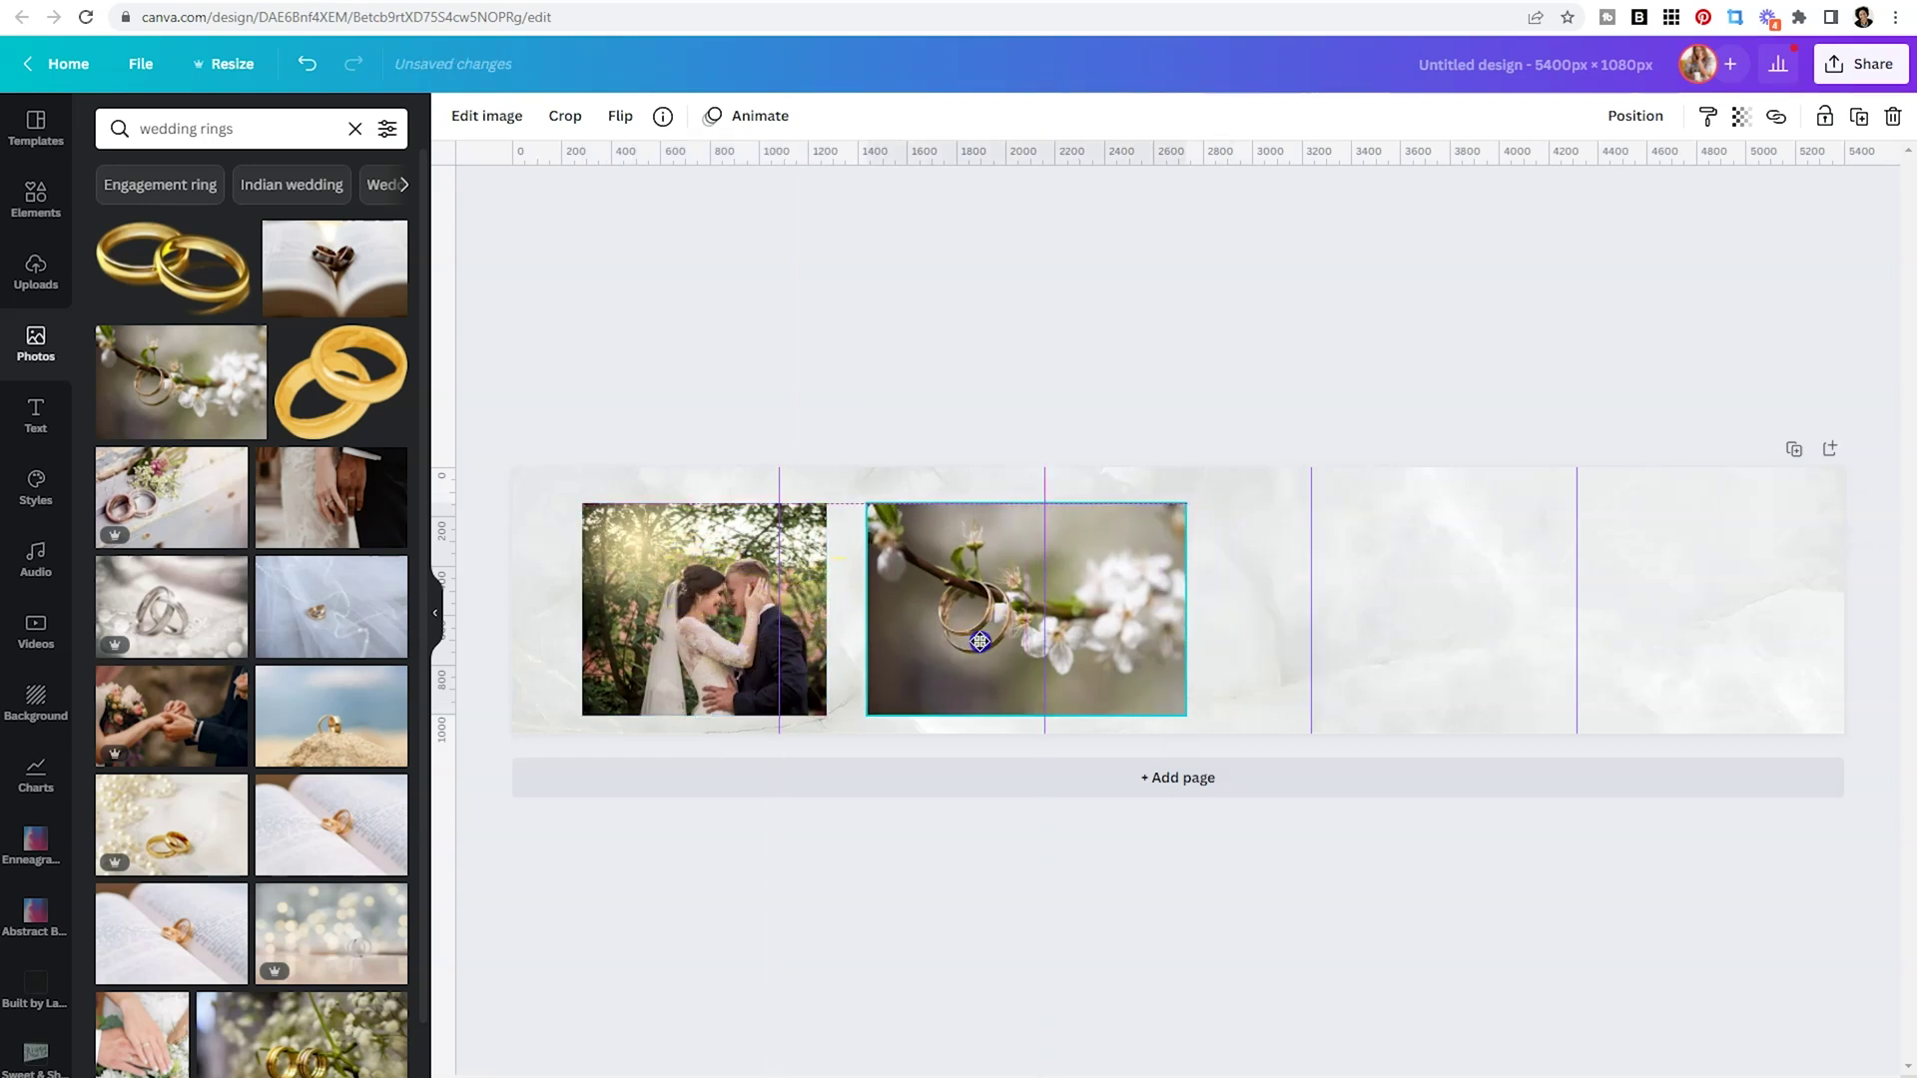
click(565, 116)
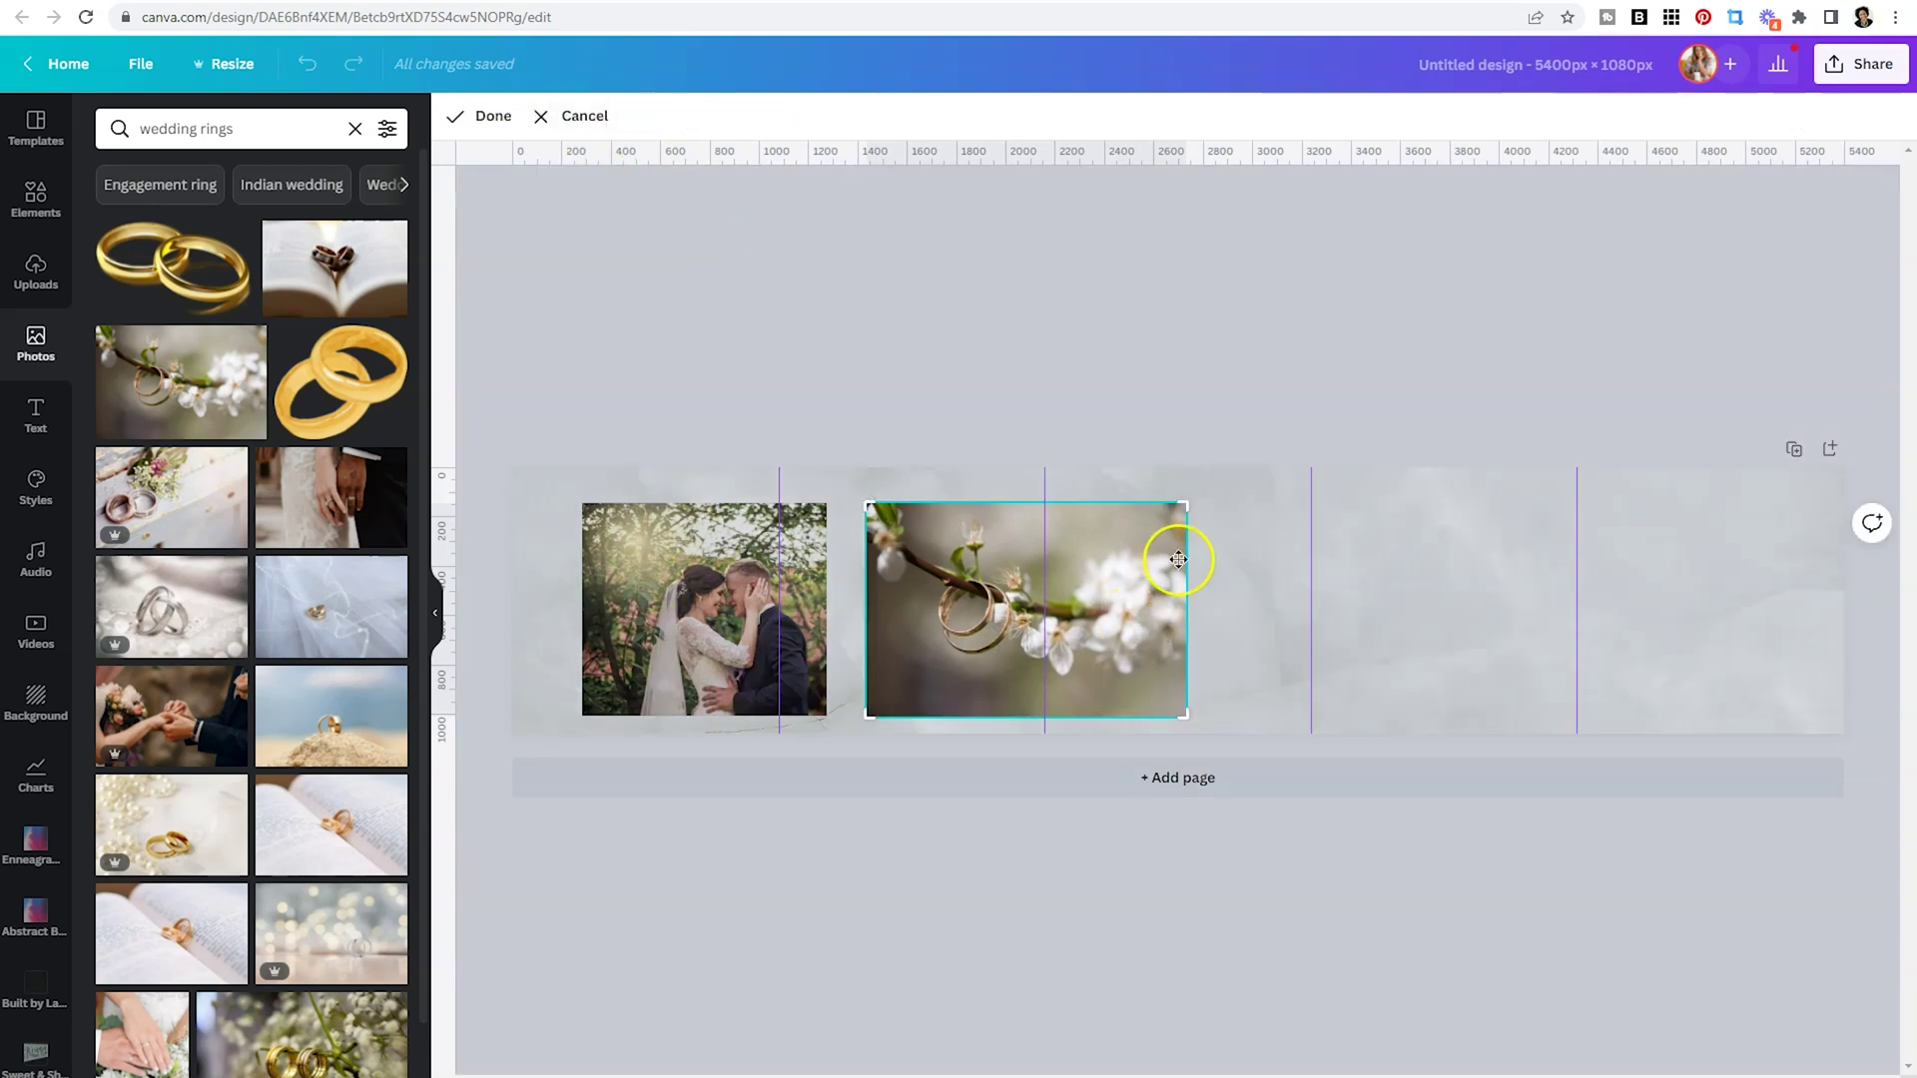
drag(1184, 504, 1039, 464)
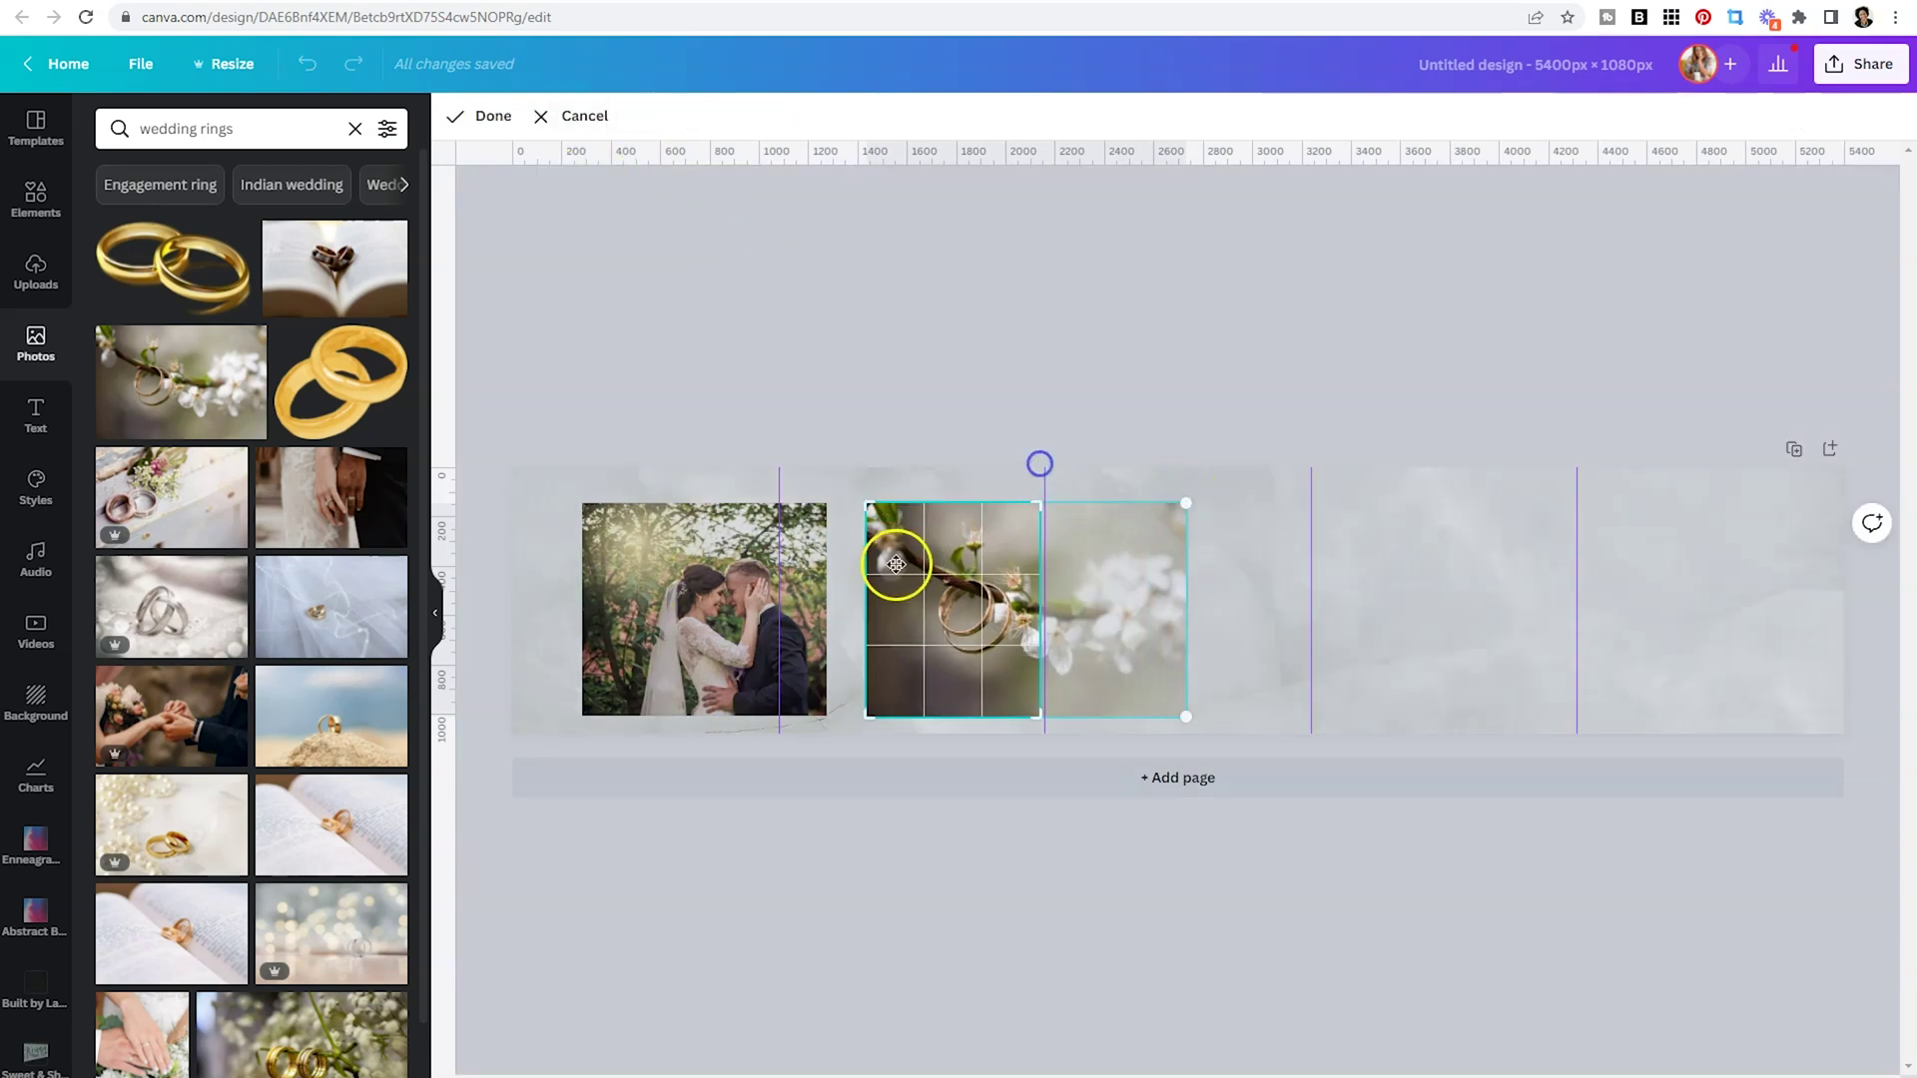
drag(866, 501, 906, 501)
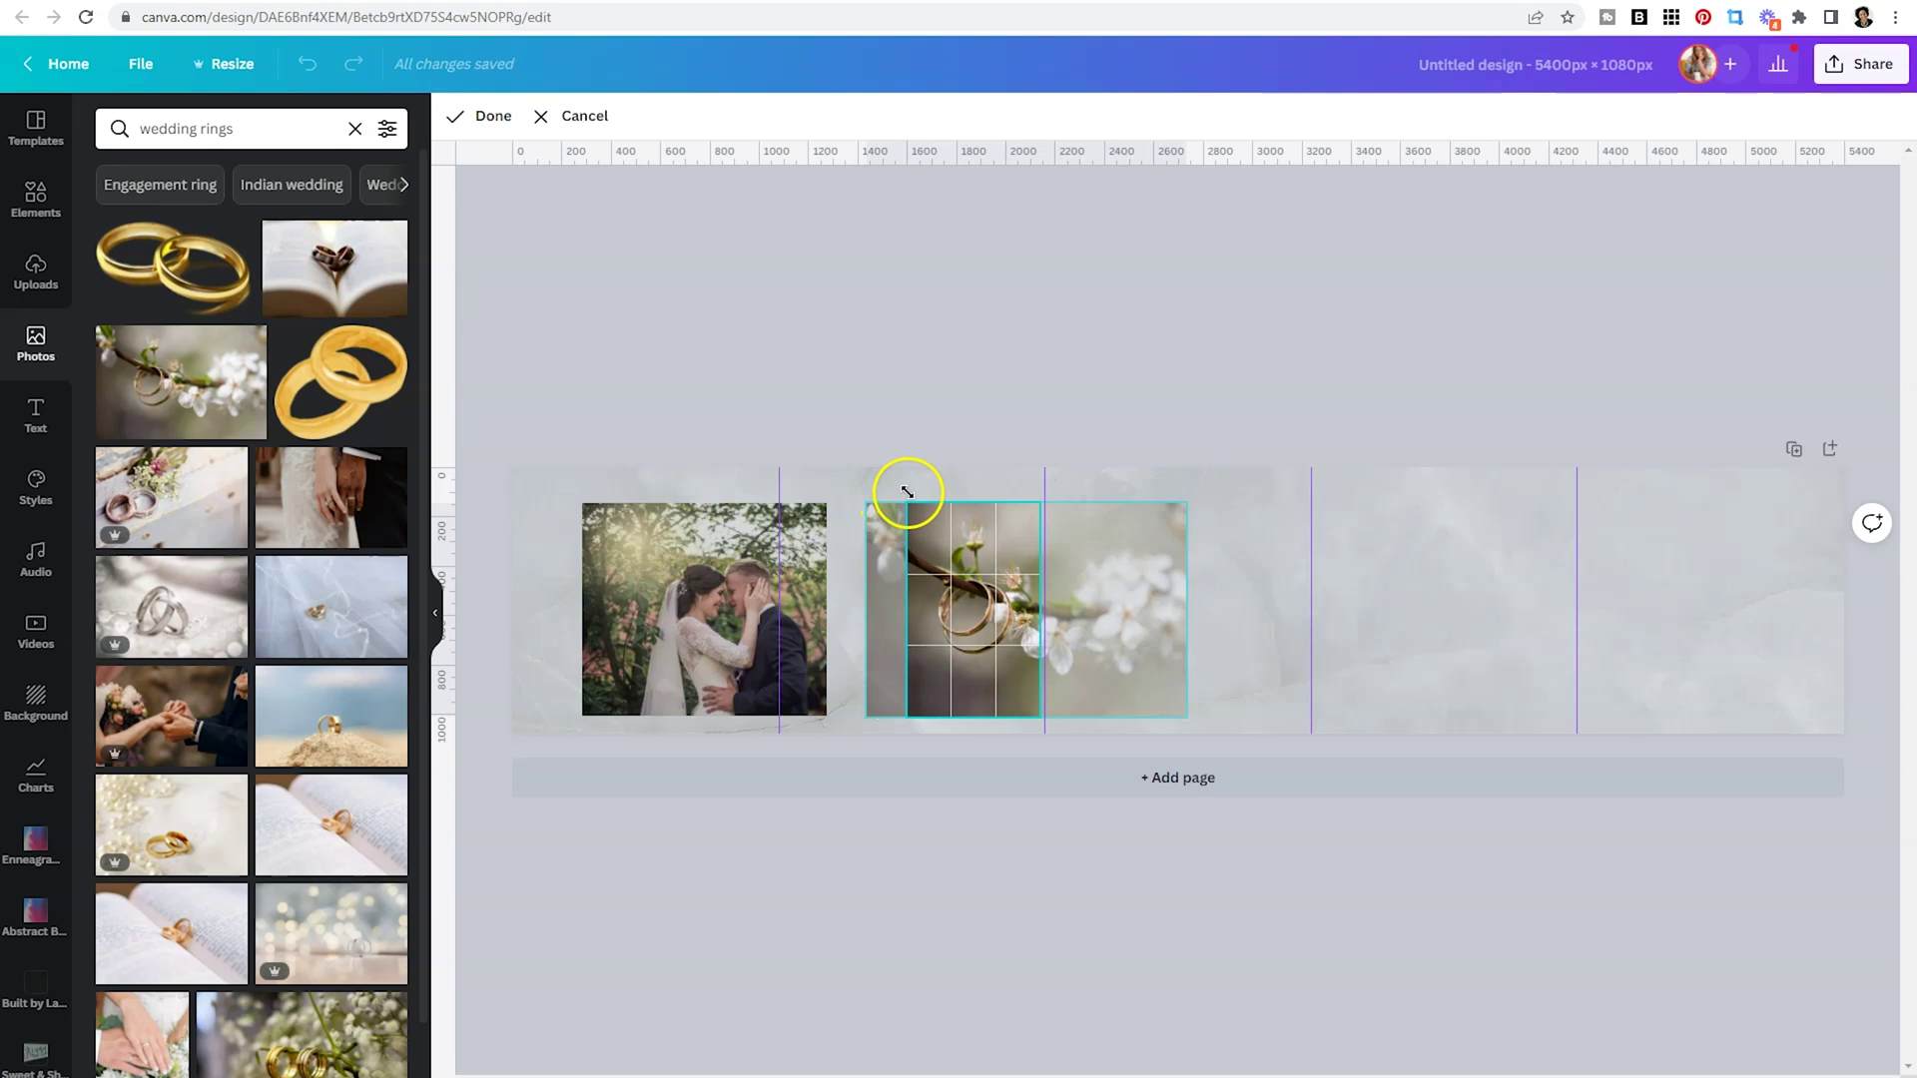
click(988, 336)
drag(967, 578, 1014, 579)
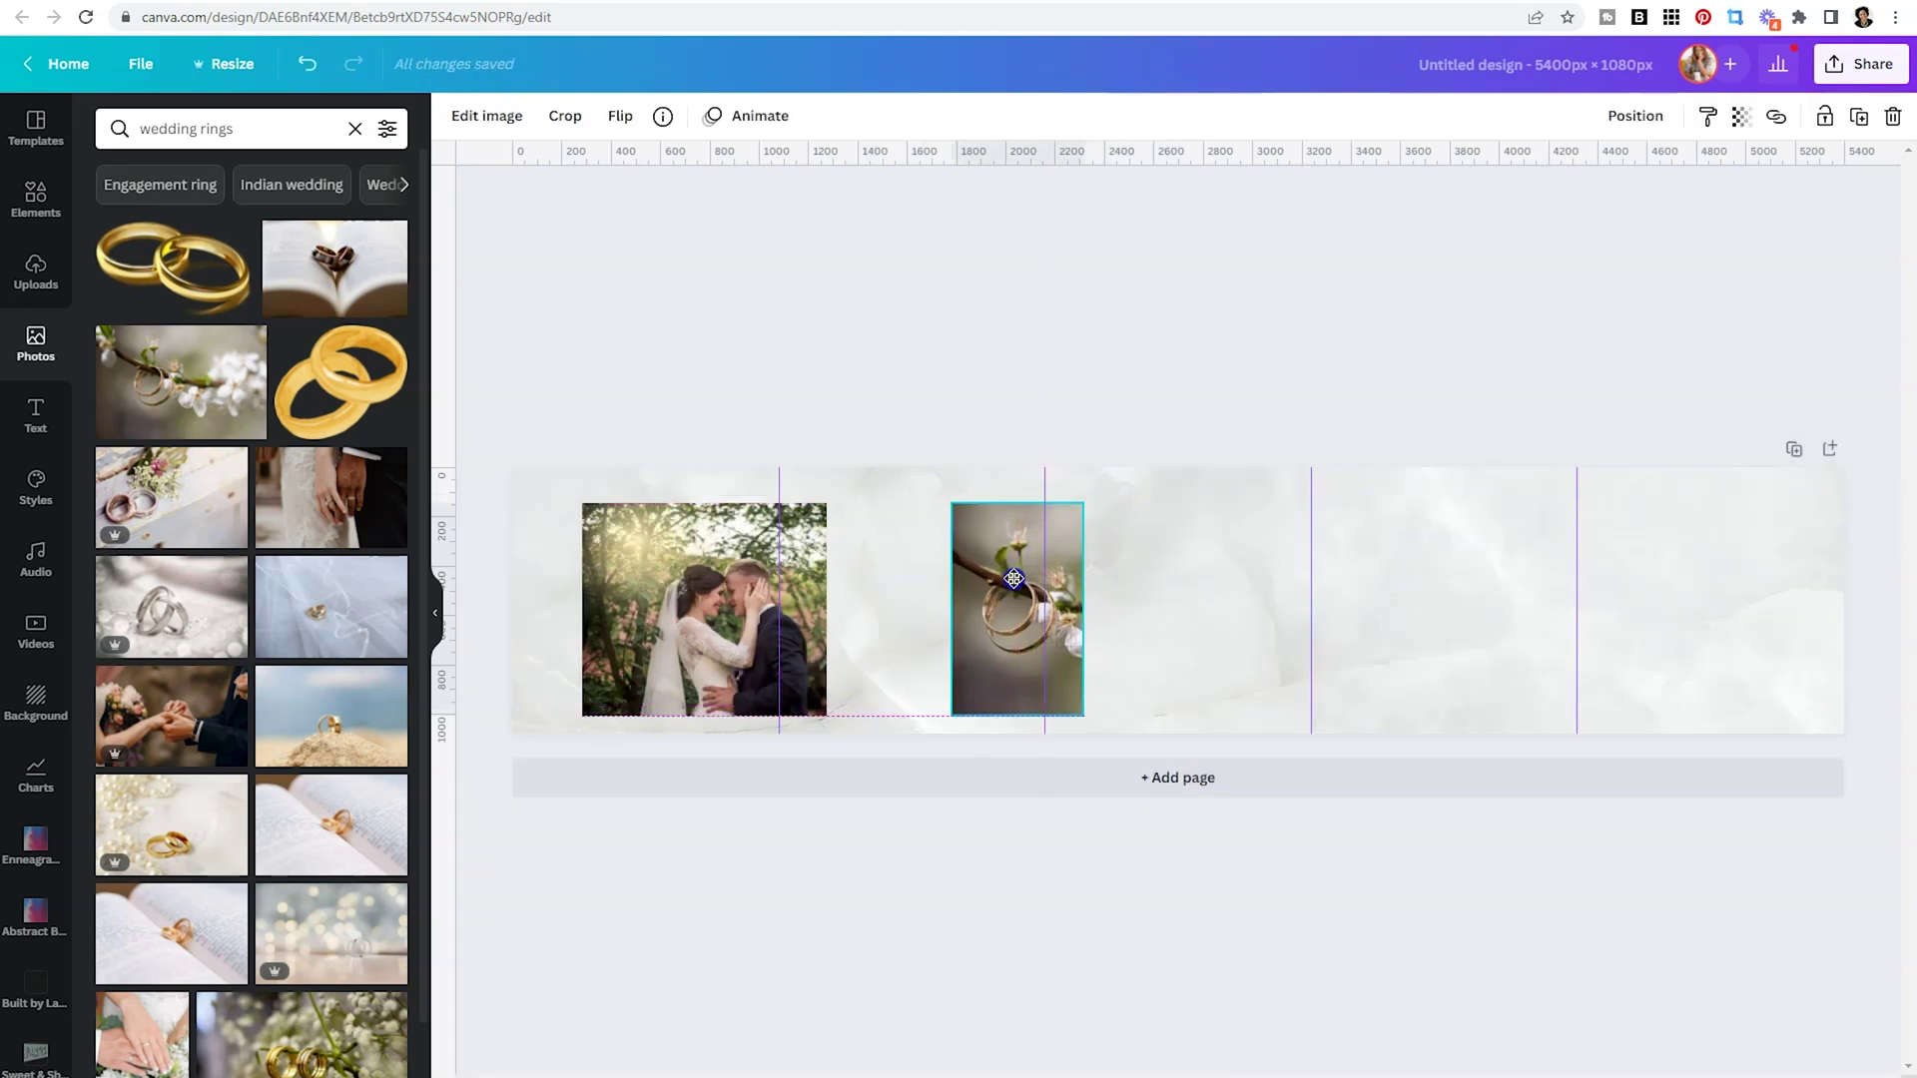
click(1038, 339)
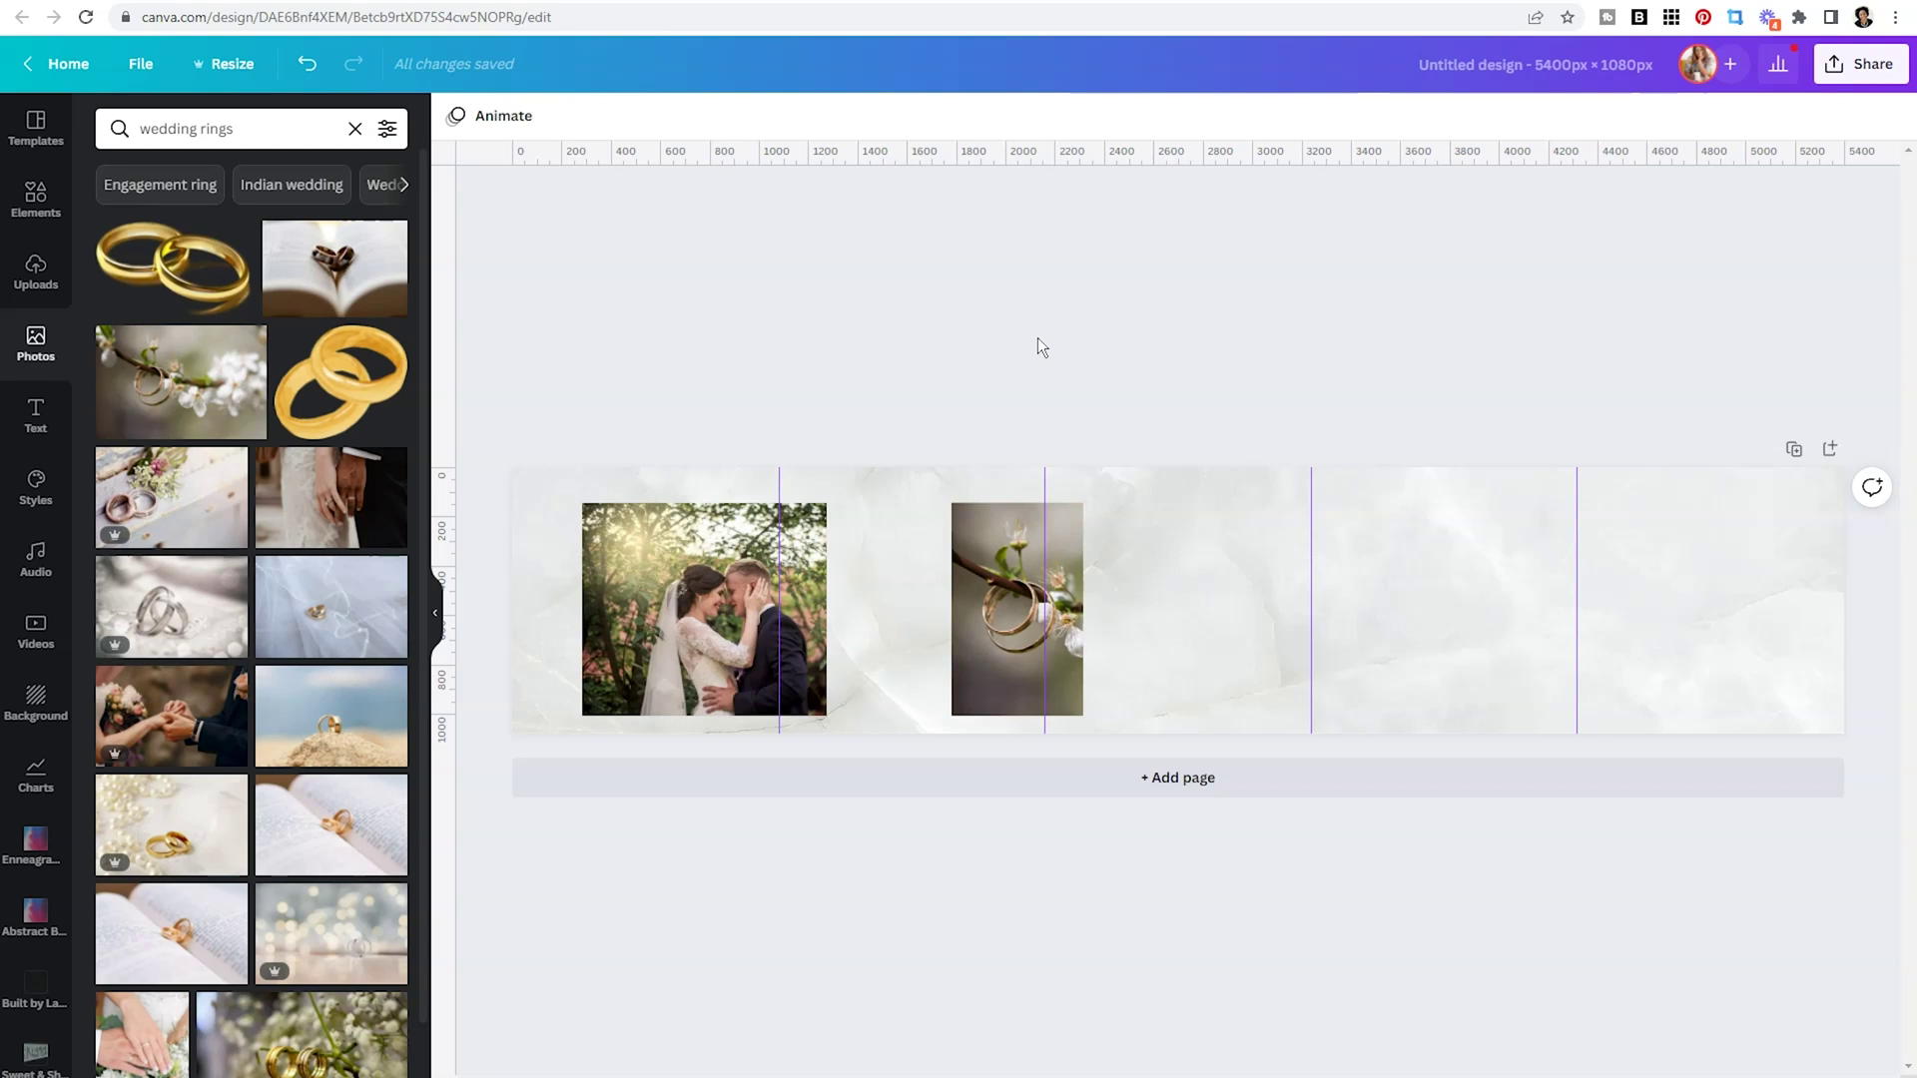
click(1586, 67)
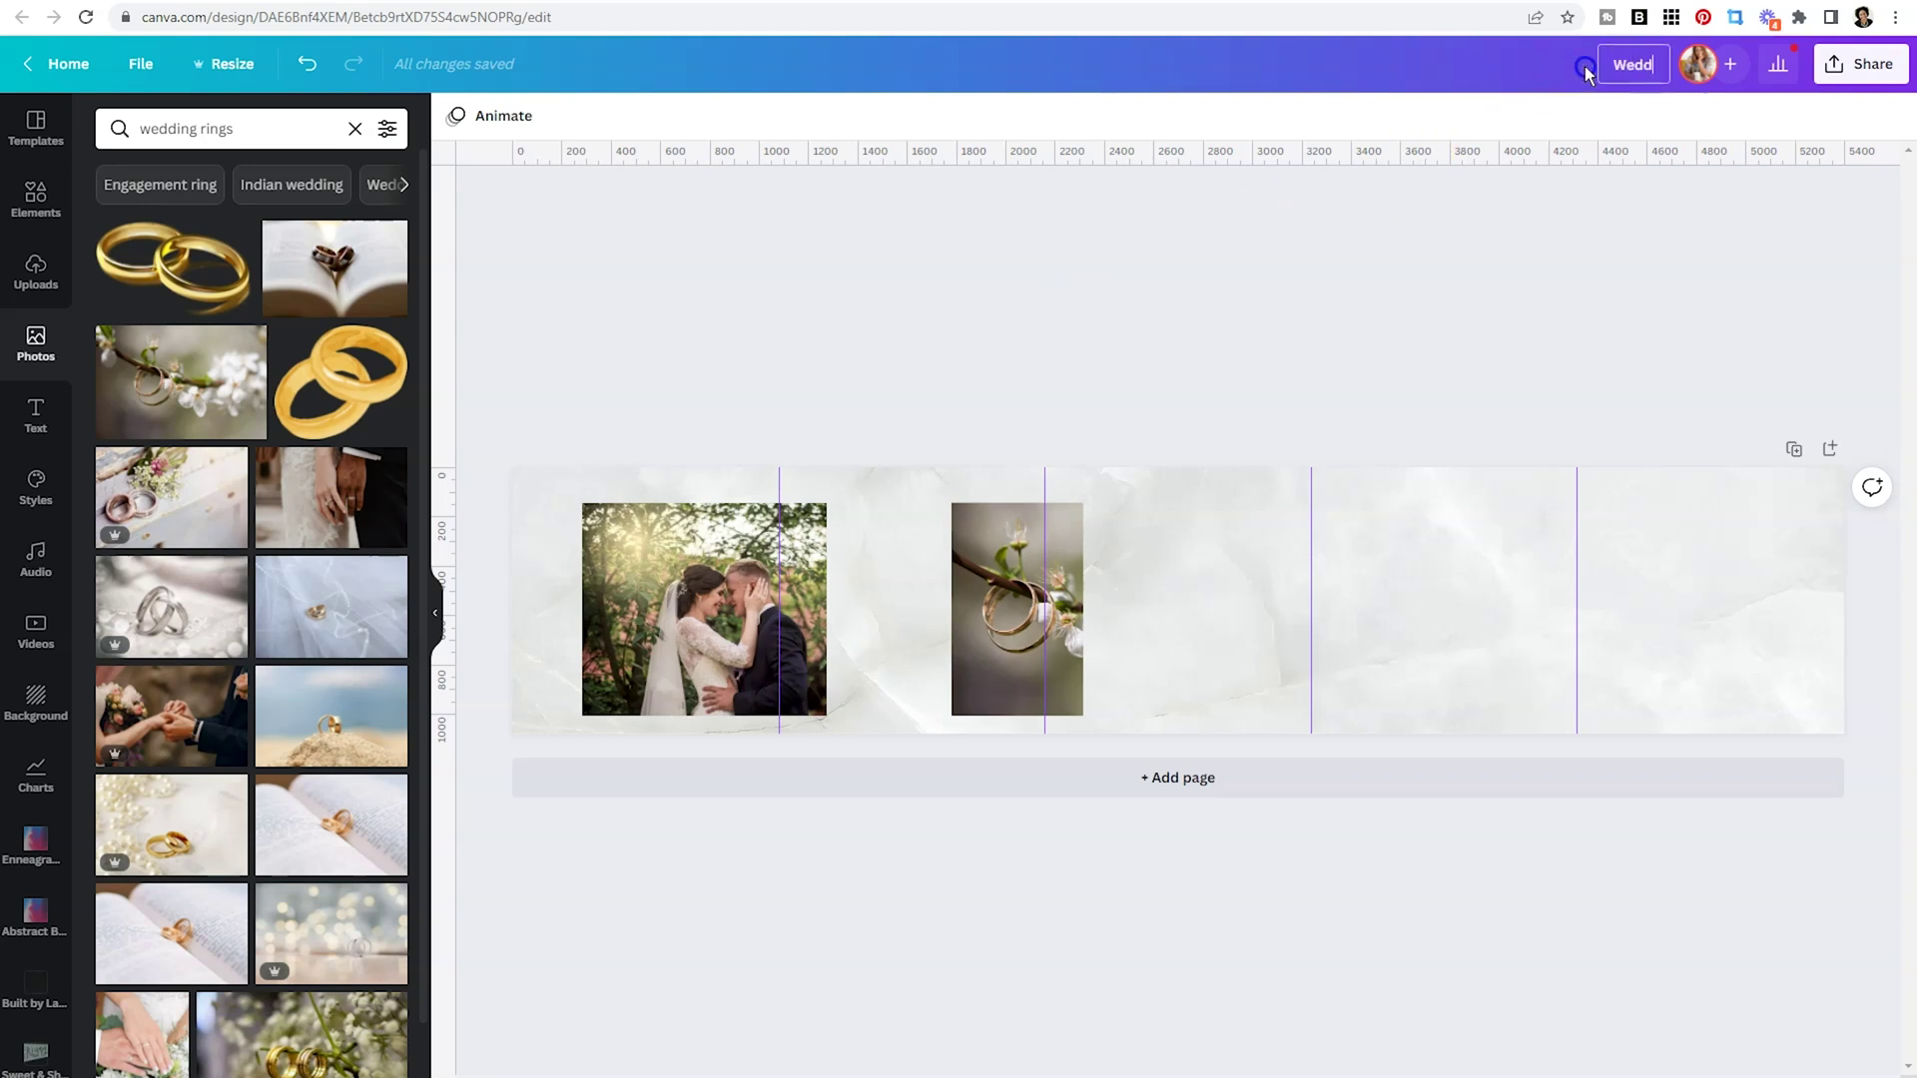
Rename the design 'Wedding Seamless Post' and place a hands-and-bouquet photo over the rings photo.
text(Wedding Seamless Post)
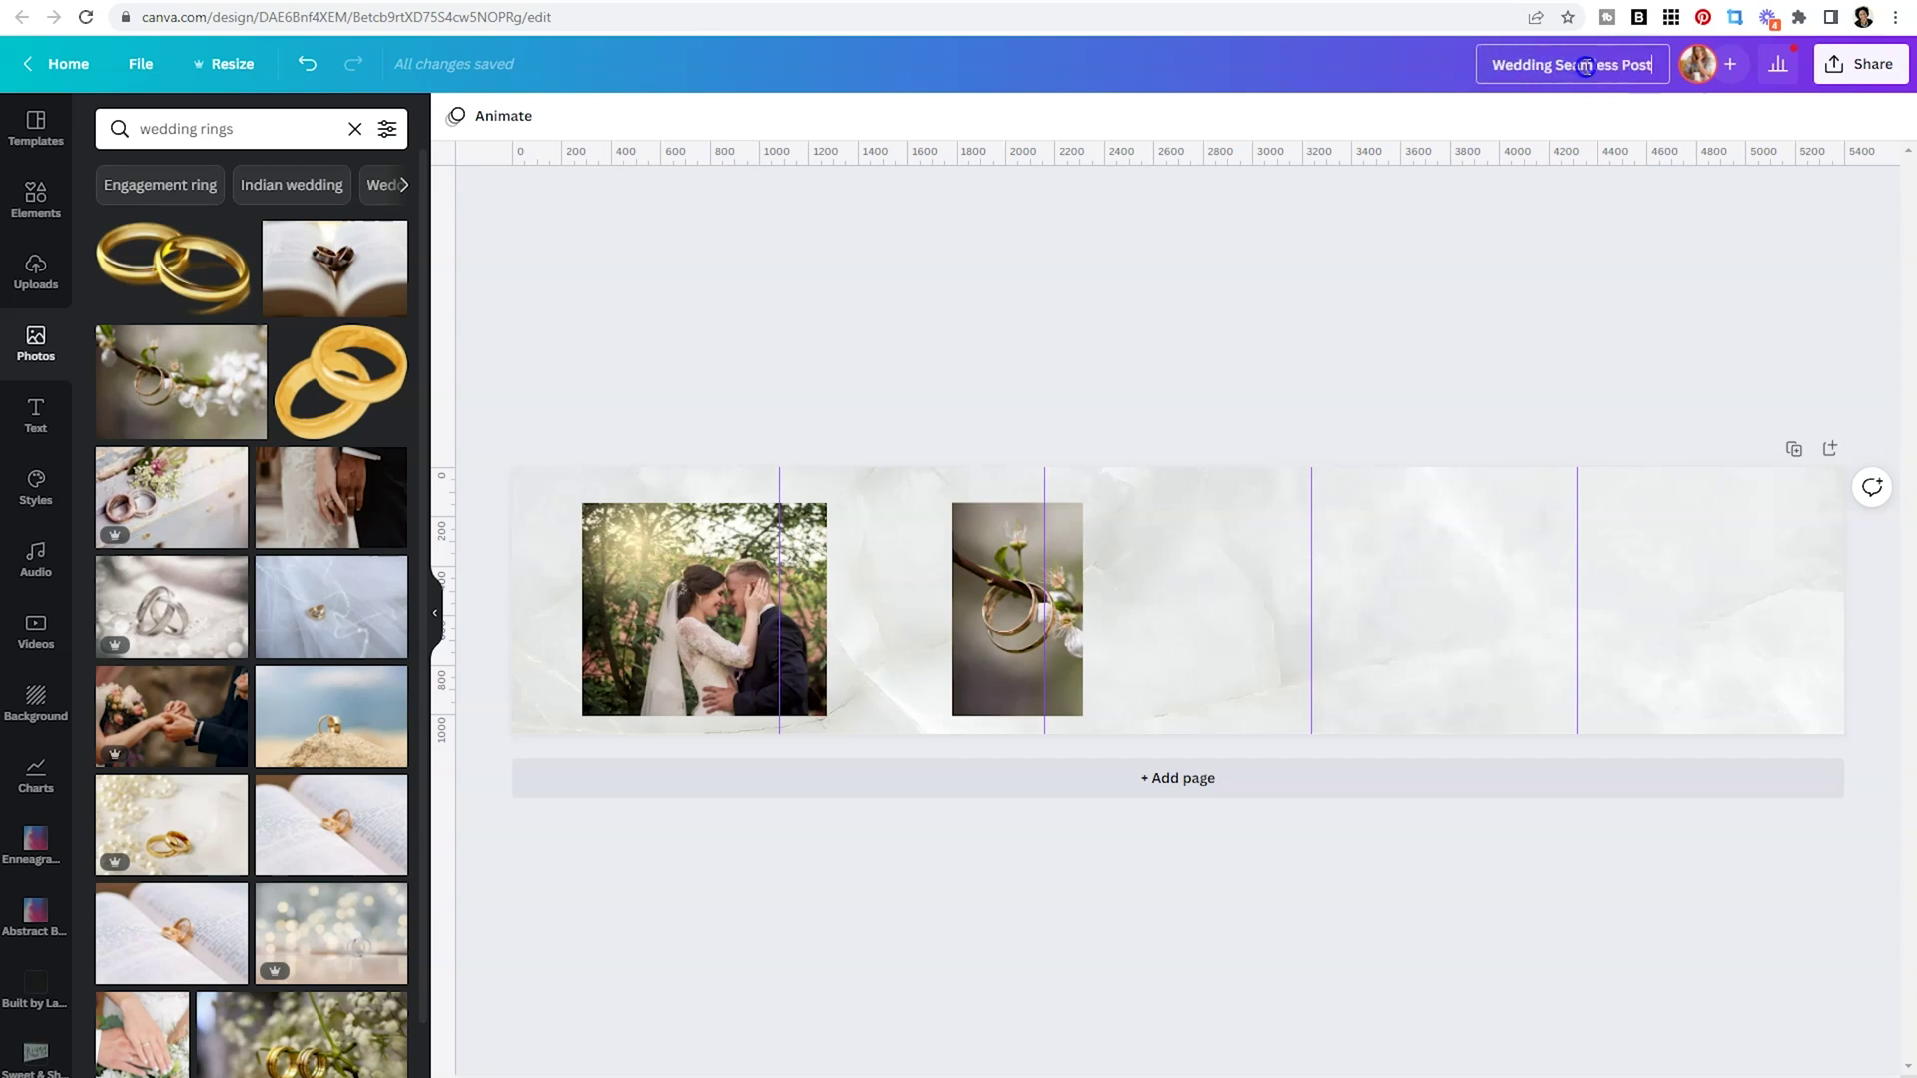
click(1176, 279)
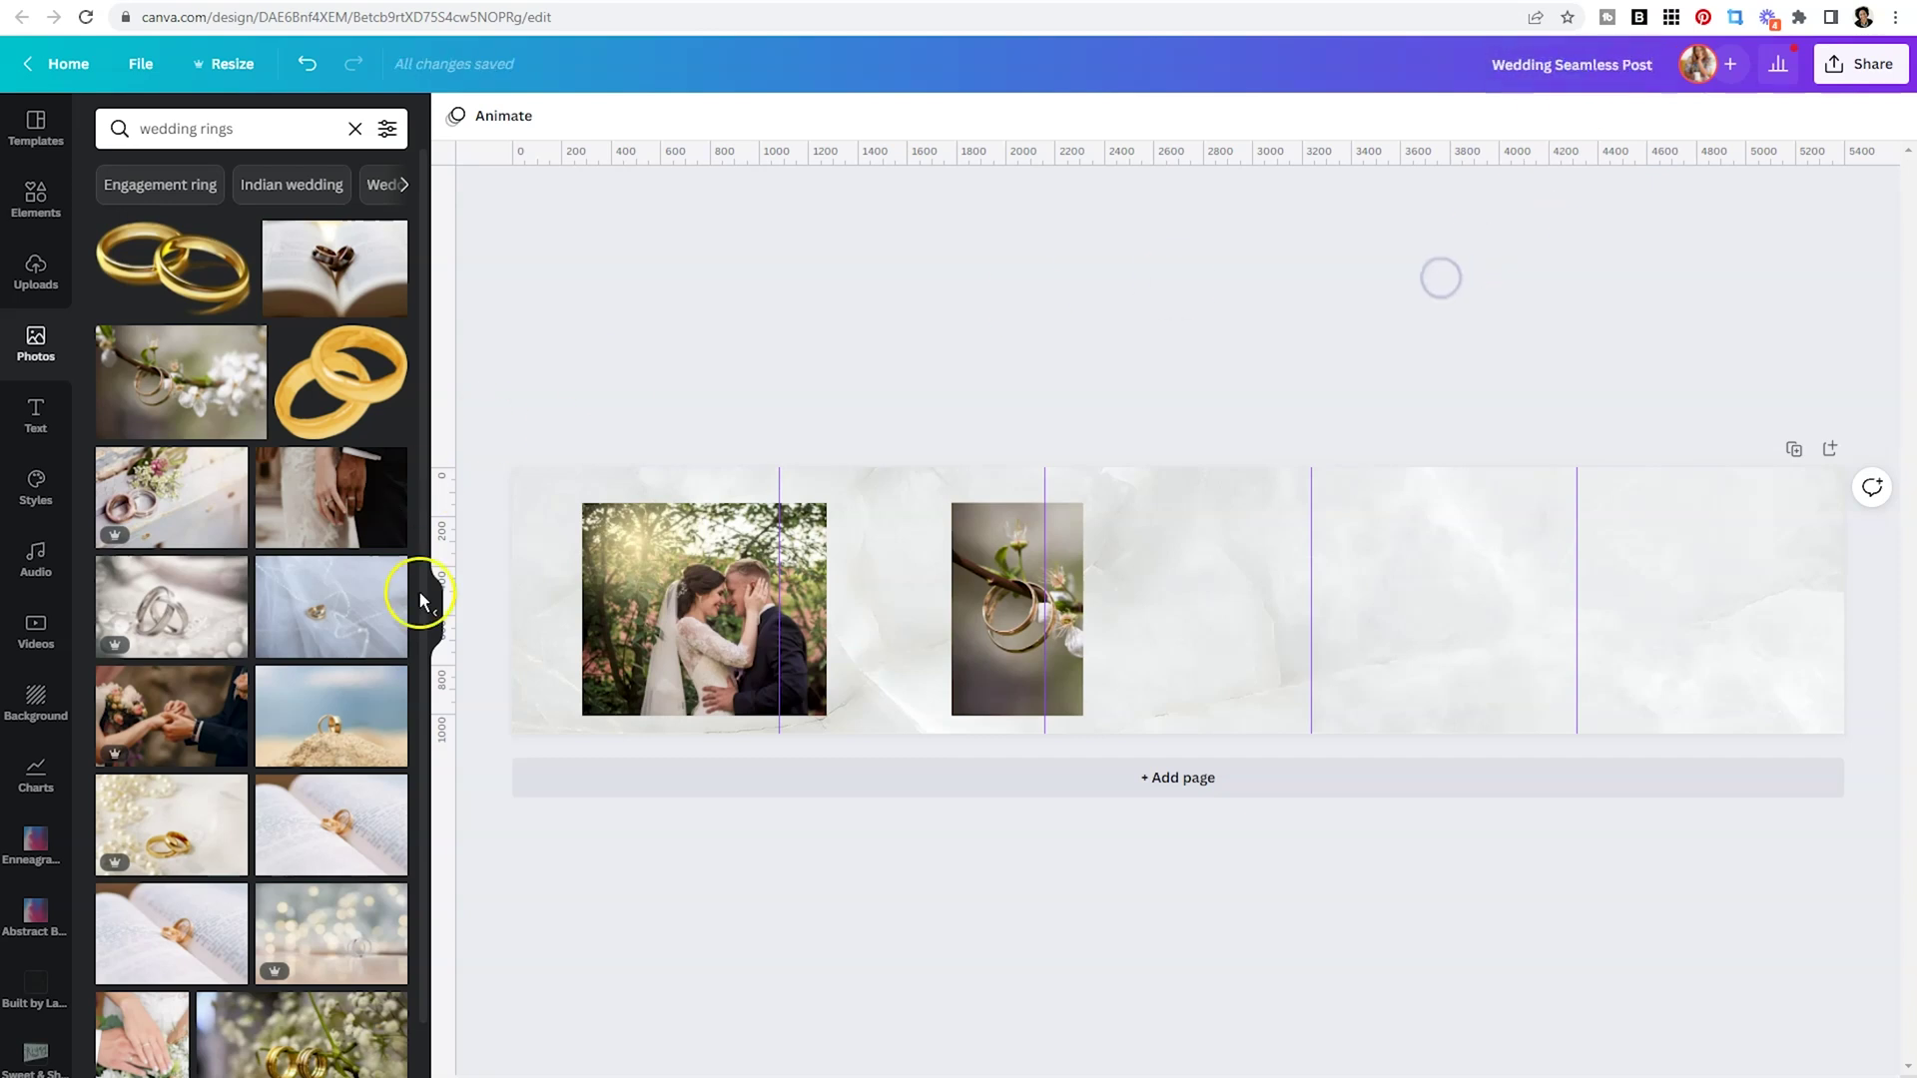
click(243, 132)
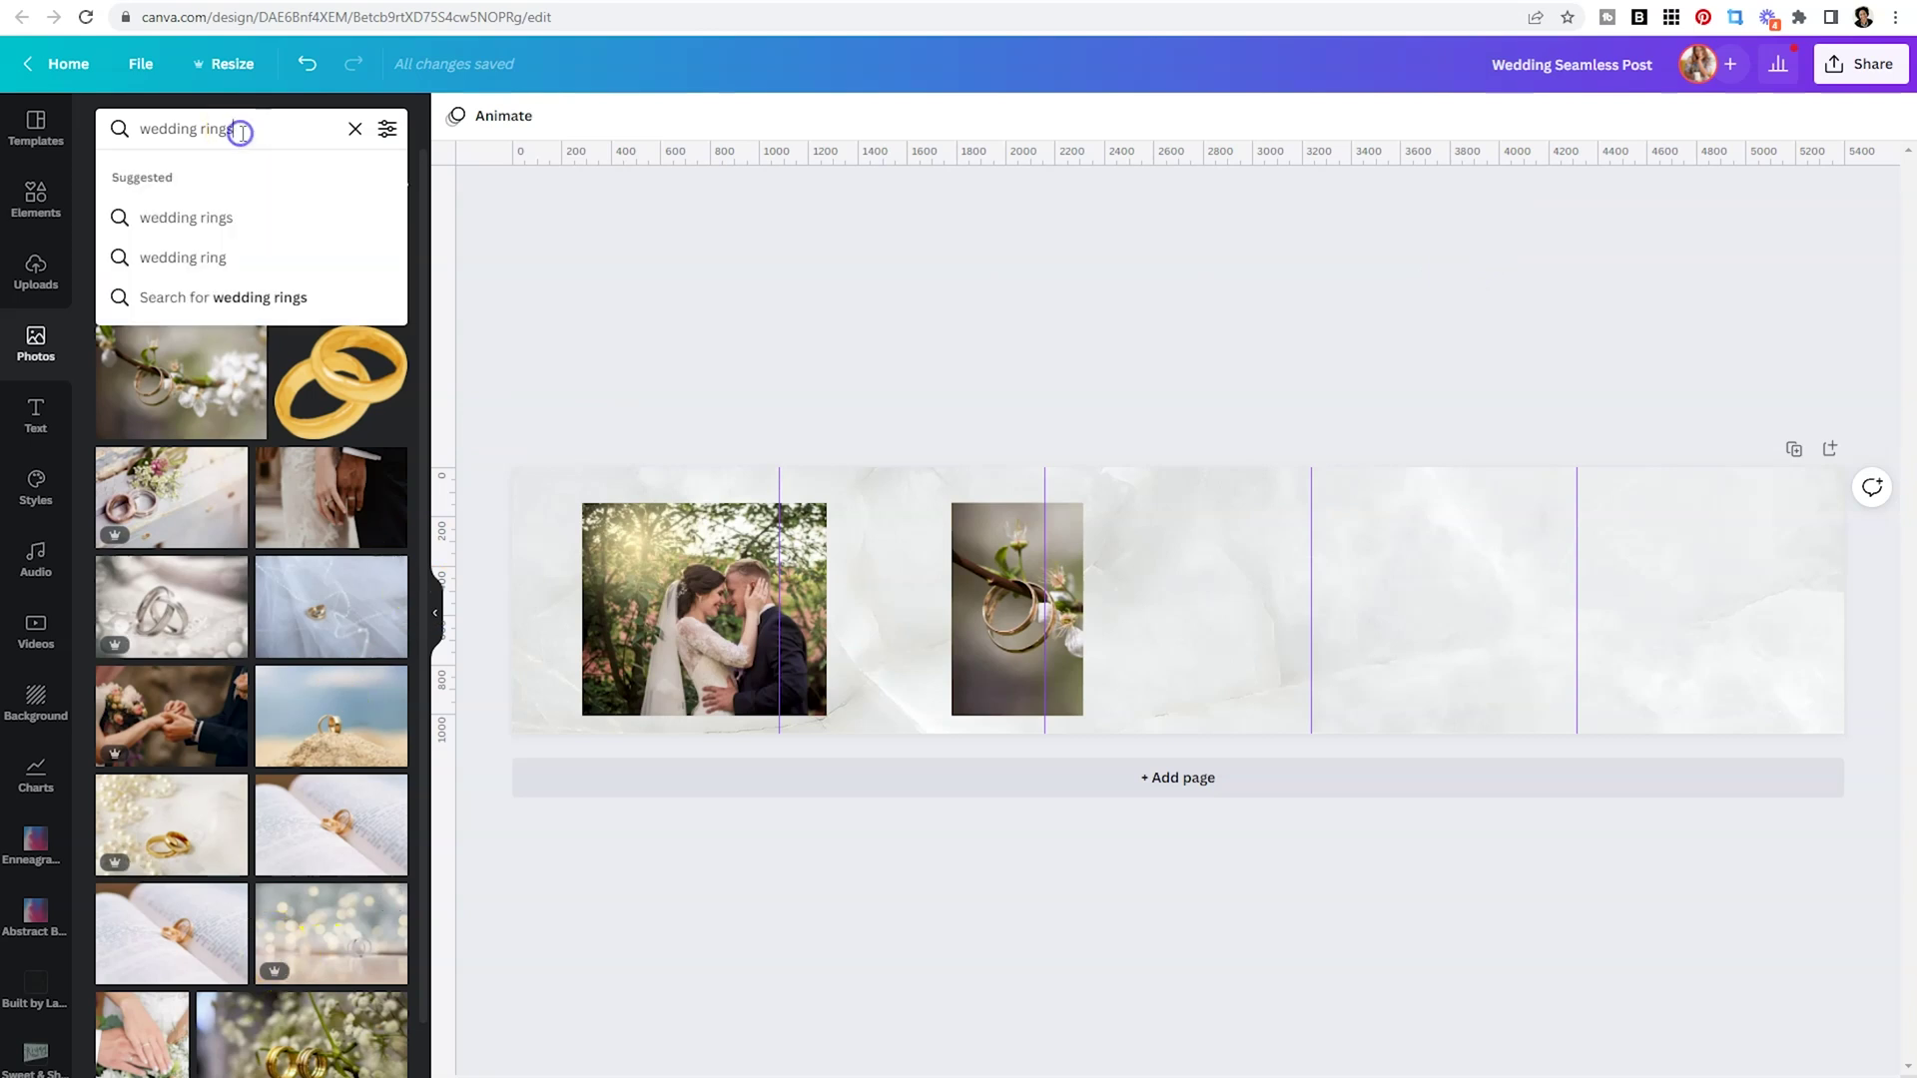
key(BackSpace)
key(BackSpace)
key(BackSpace)
key(BackSpace)
key(BackSpace)
key(BackSpace)
key(Return)
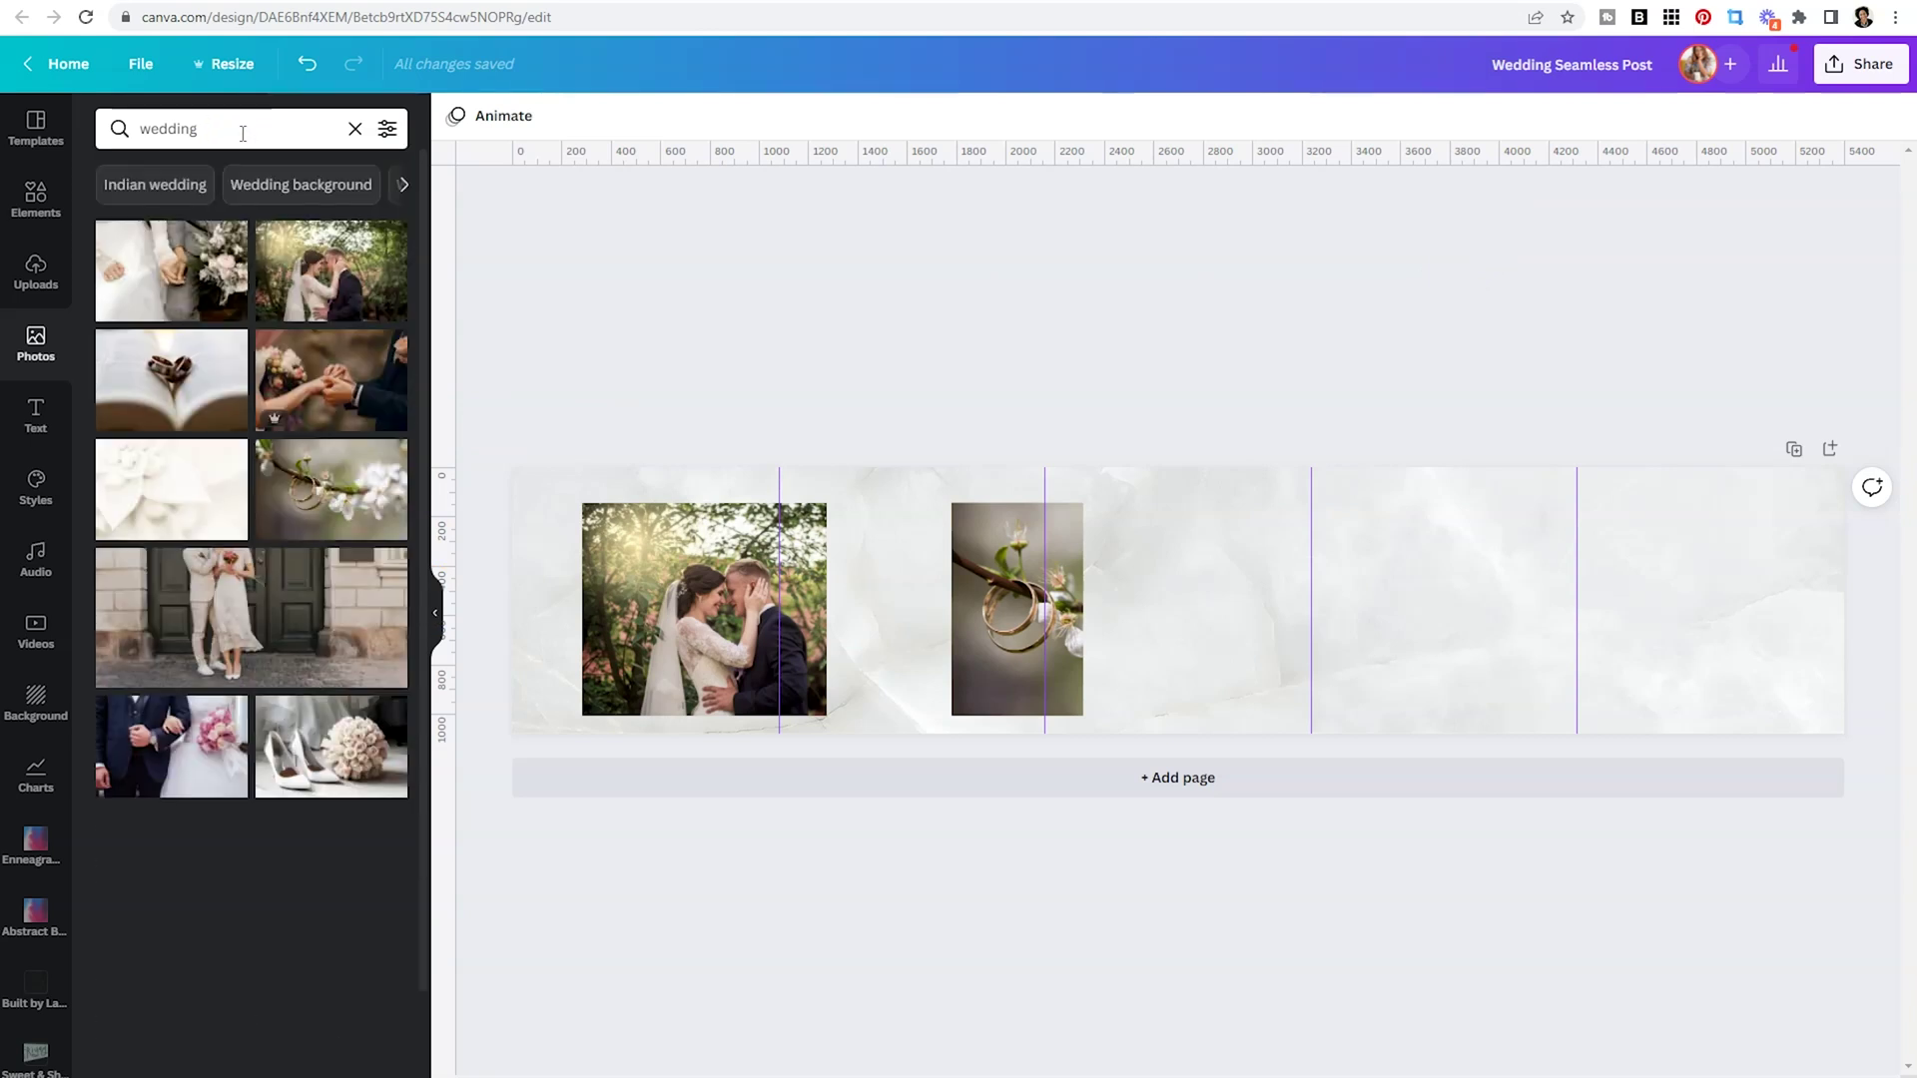
click(330, 378)
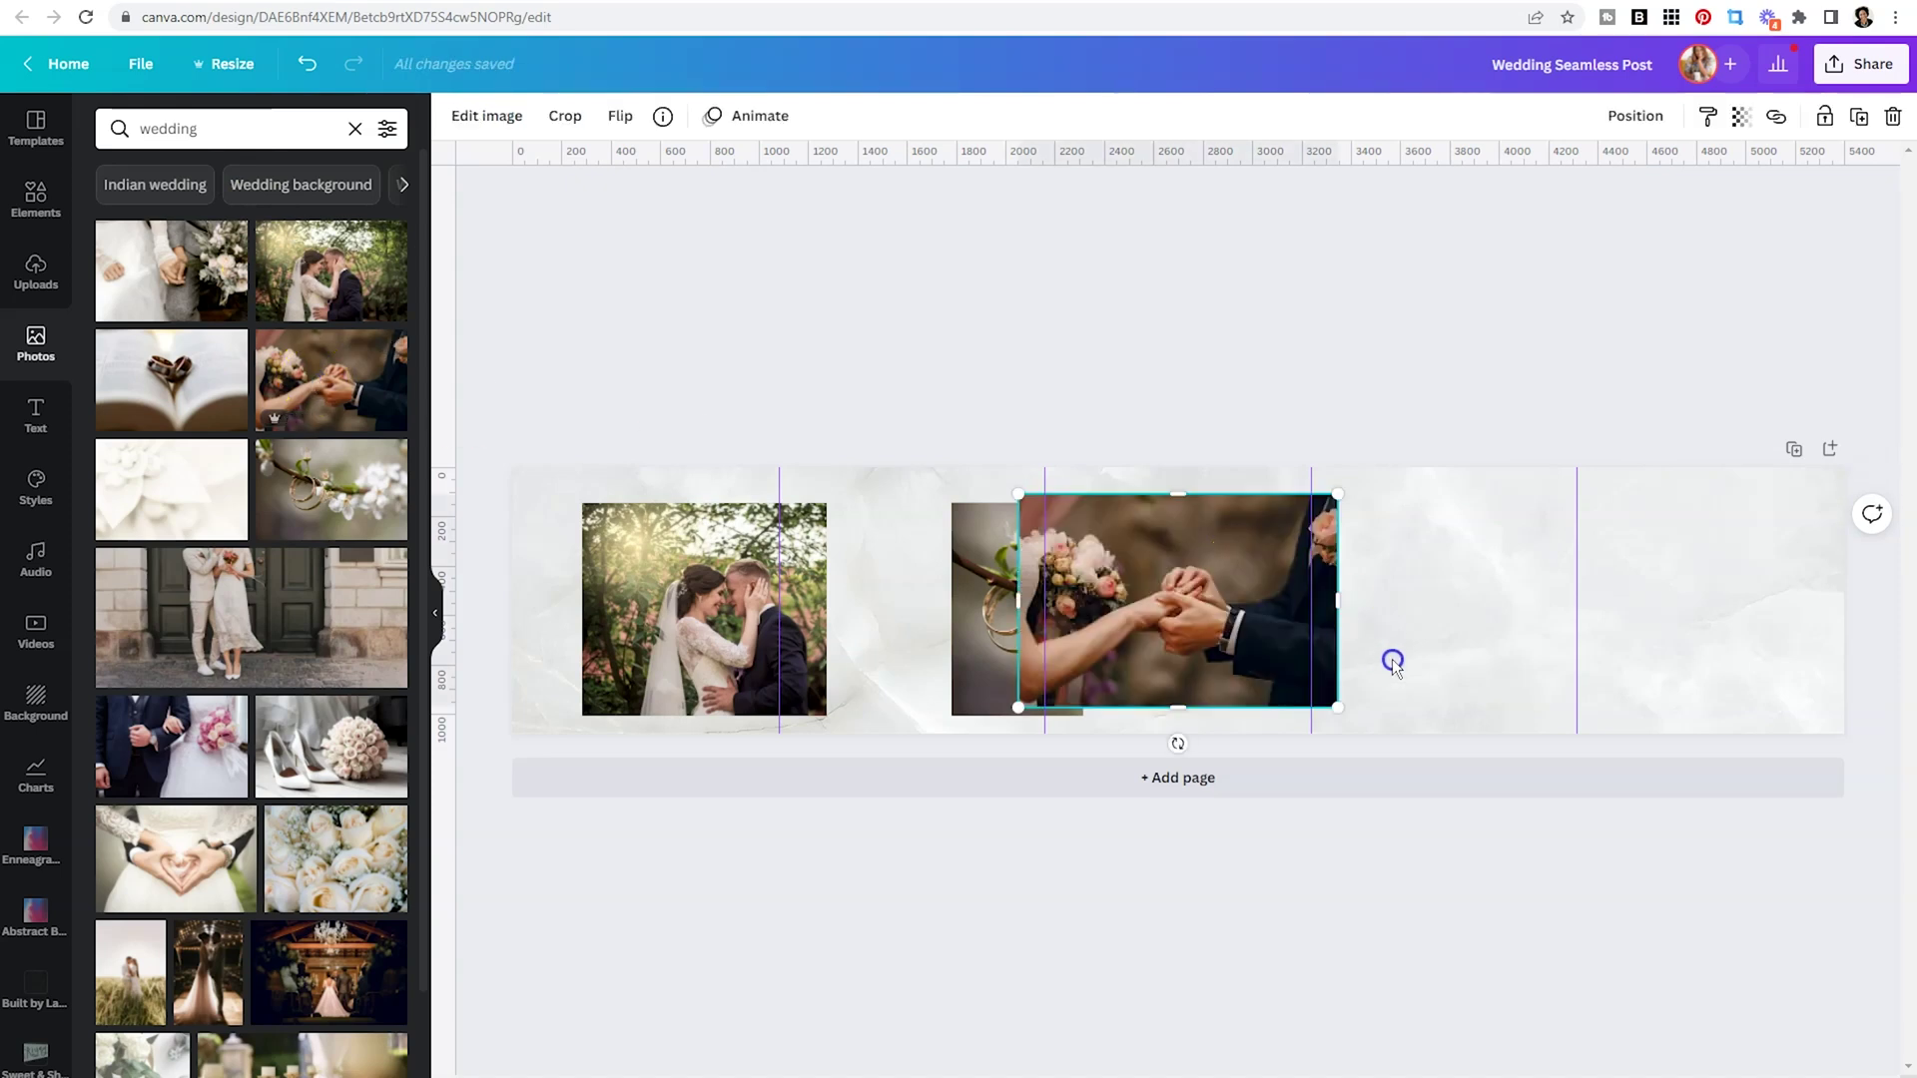
mouse_move(1268, 596)
mouse_down()
mouse_move(1328, 631)
mouse_move(1347, 584)
mouse_move(1288, 591)
mouse_move(1305, 590)
mouse_up()
click(1220, 399)
Add a dancing-couple photo just right of the hands photo.
scroll(219, 839, down, 1)
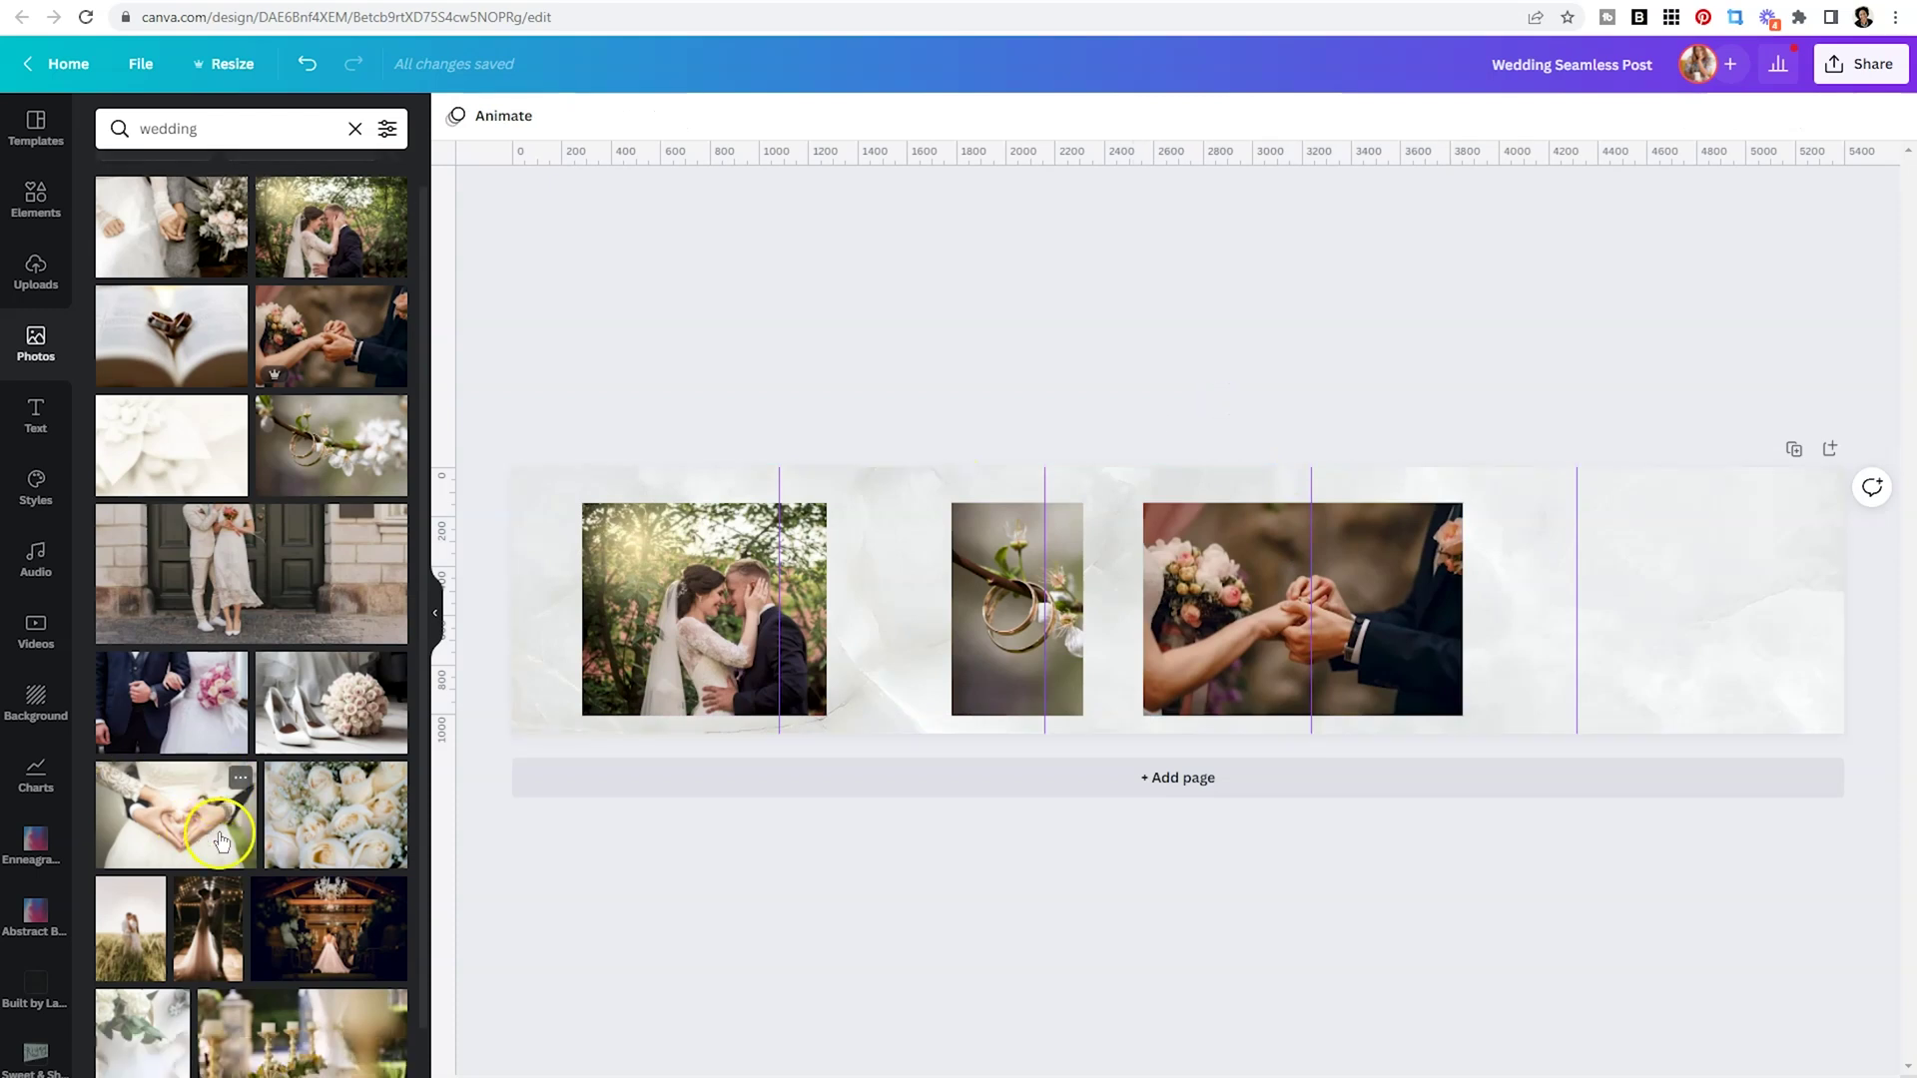
scroll(219, 838, down, 1)
click(210, 814)
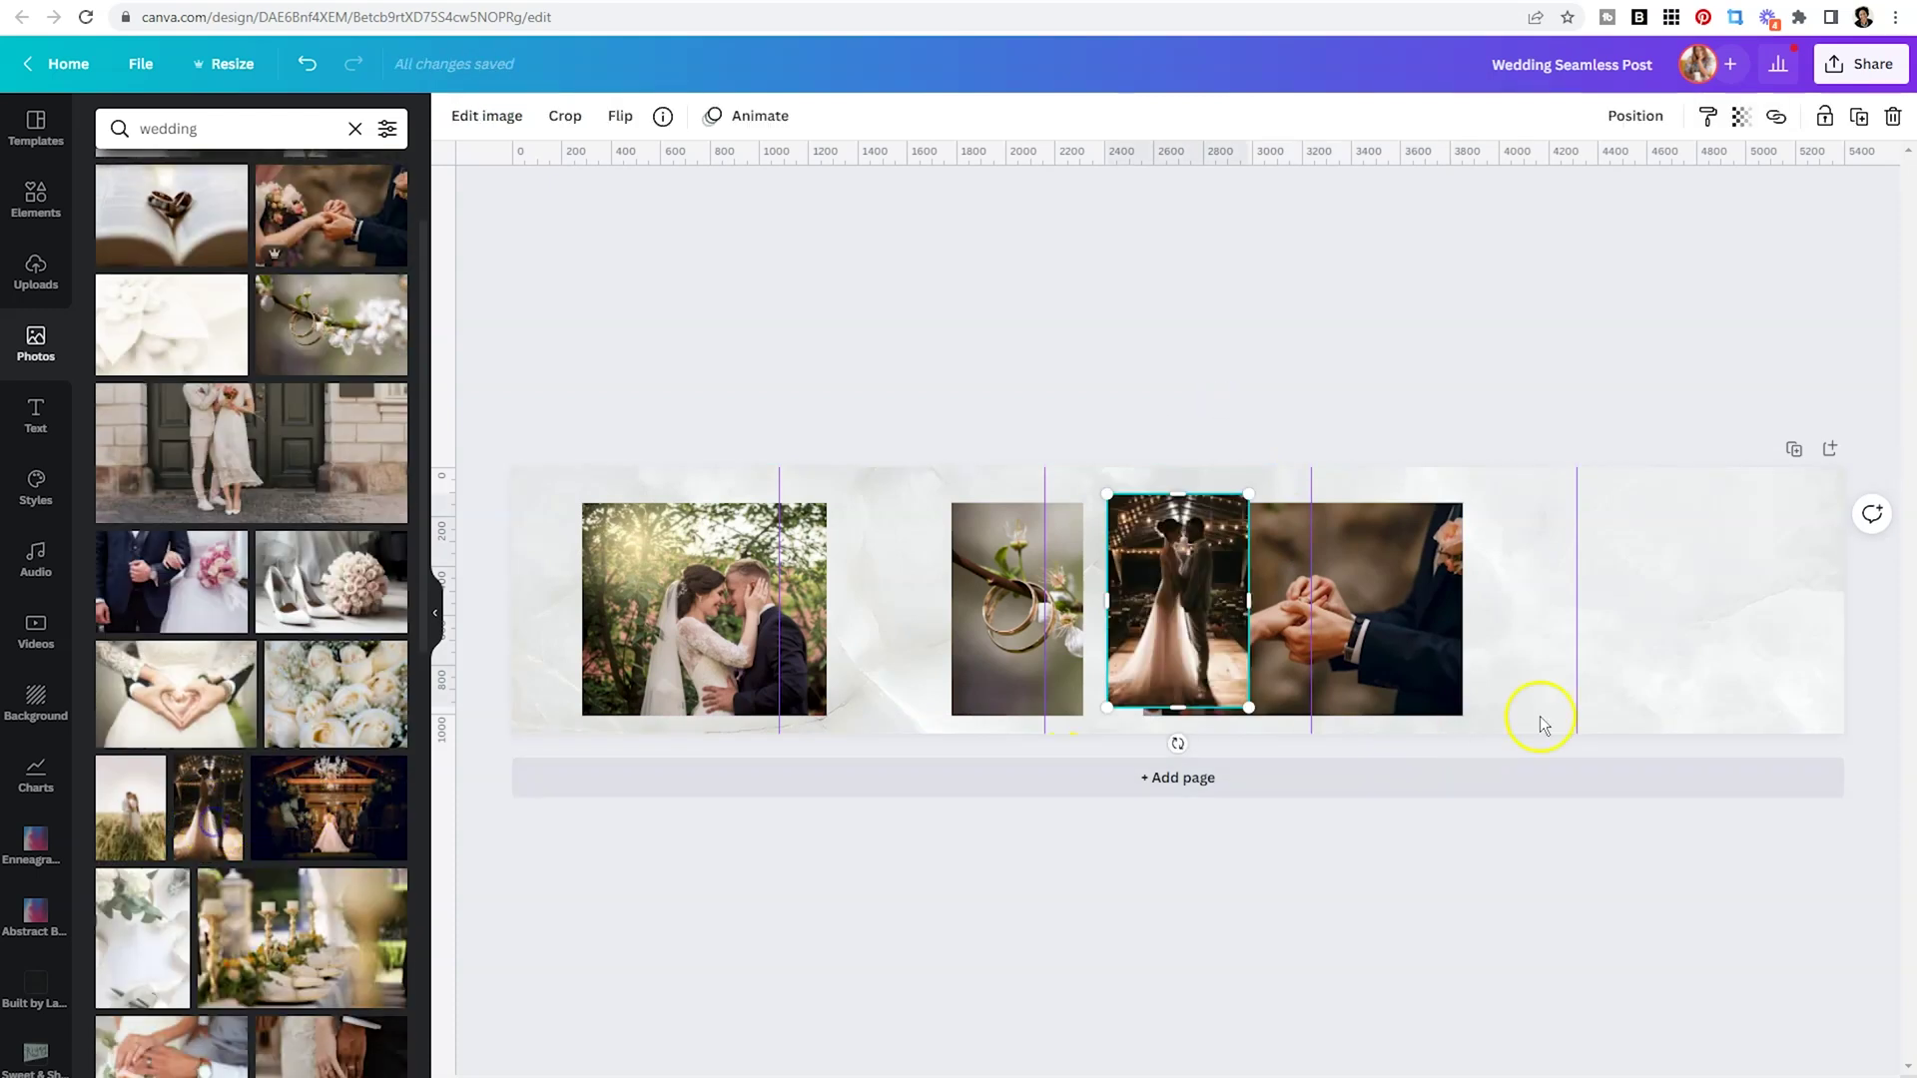
mouse_move(1237, 611)
mouse_down()
mouse_move(1544, 655)
mouse_move(1624, 591)
mouse_move(1574, 595)
mouse_up()
click(1498, 389)
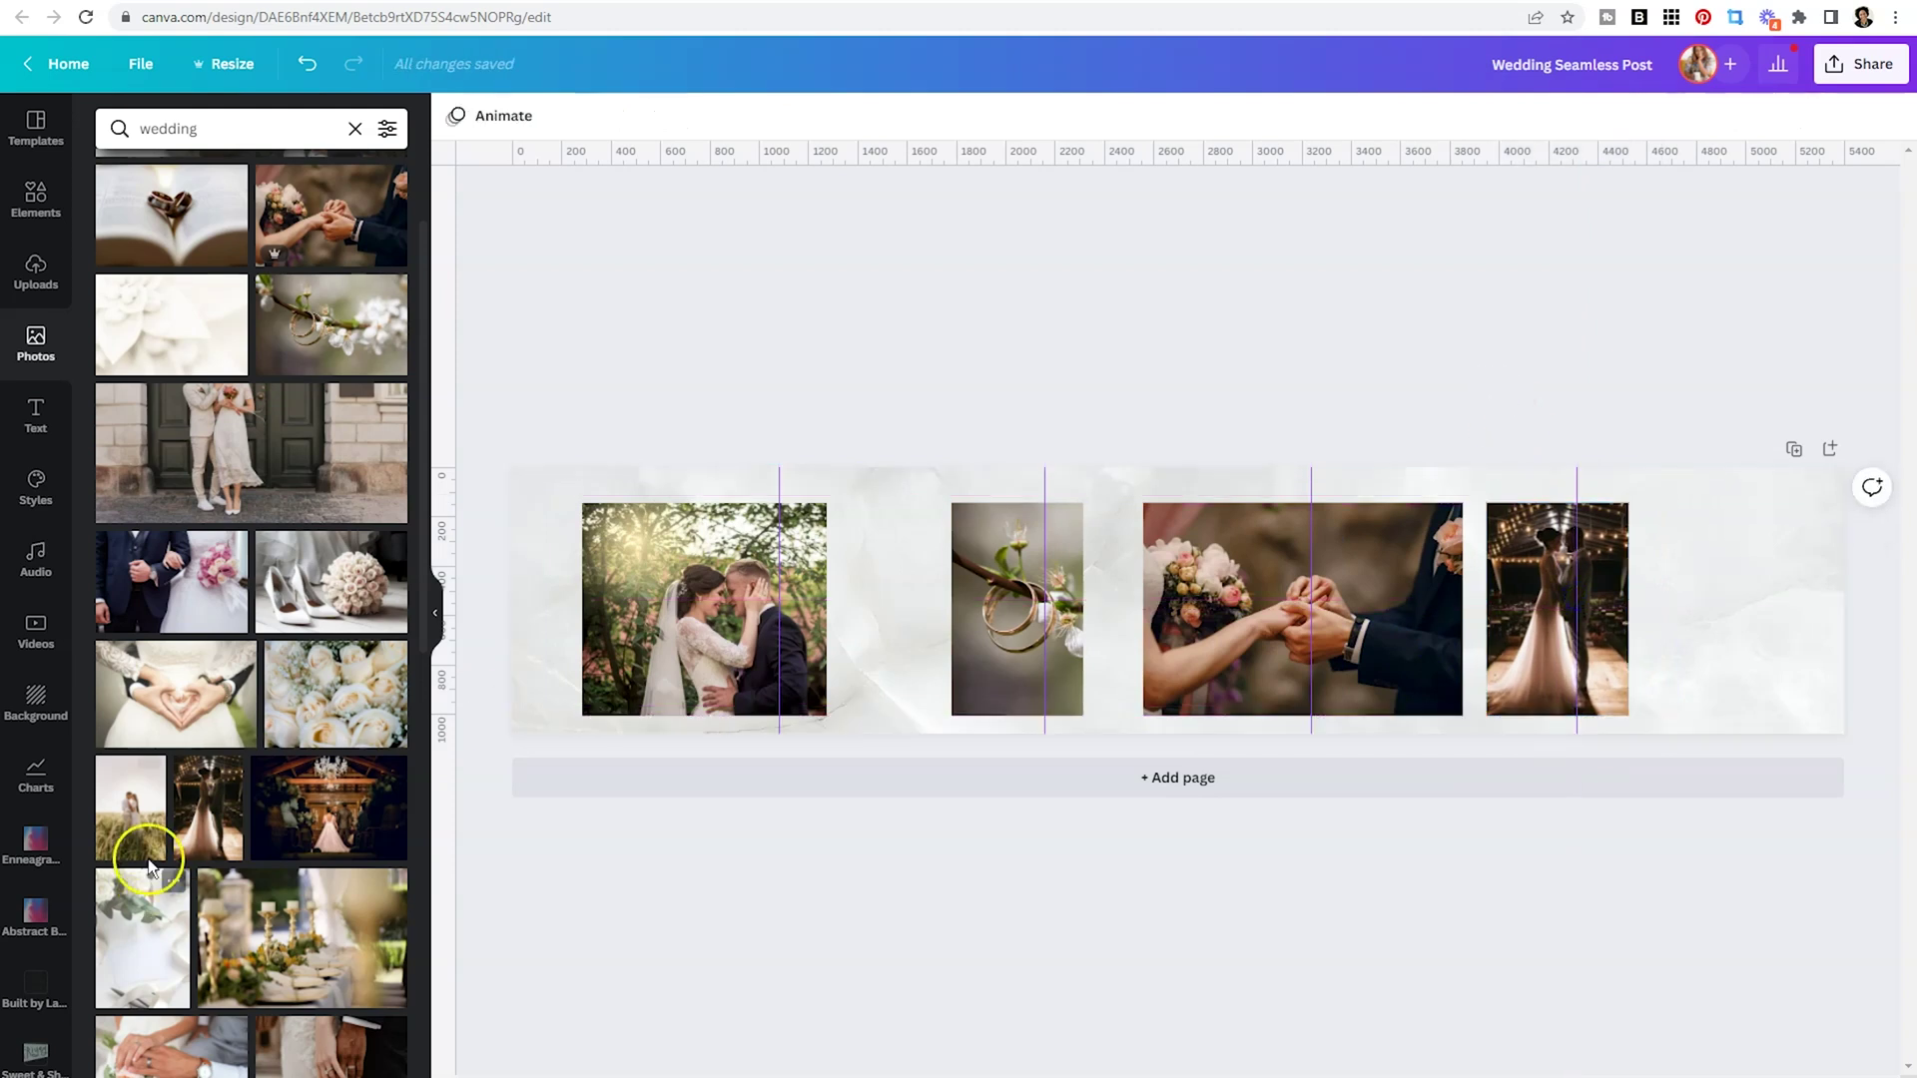
Place the bridesmaids photo at the panorama's right end.
scroll(185, 827, down, 5)
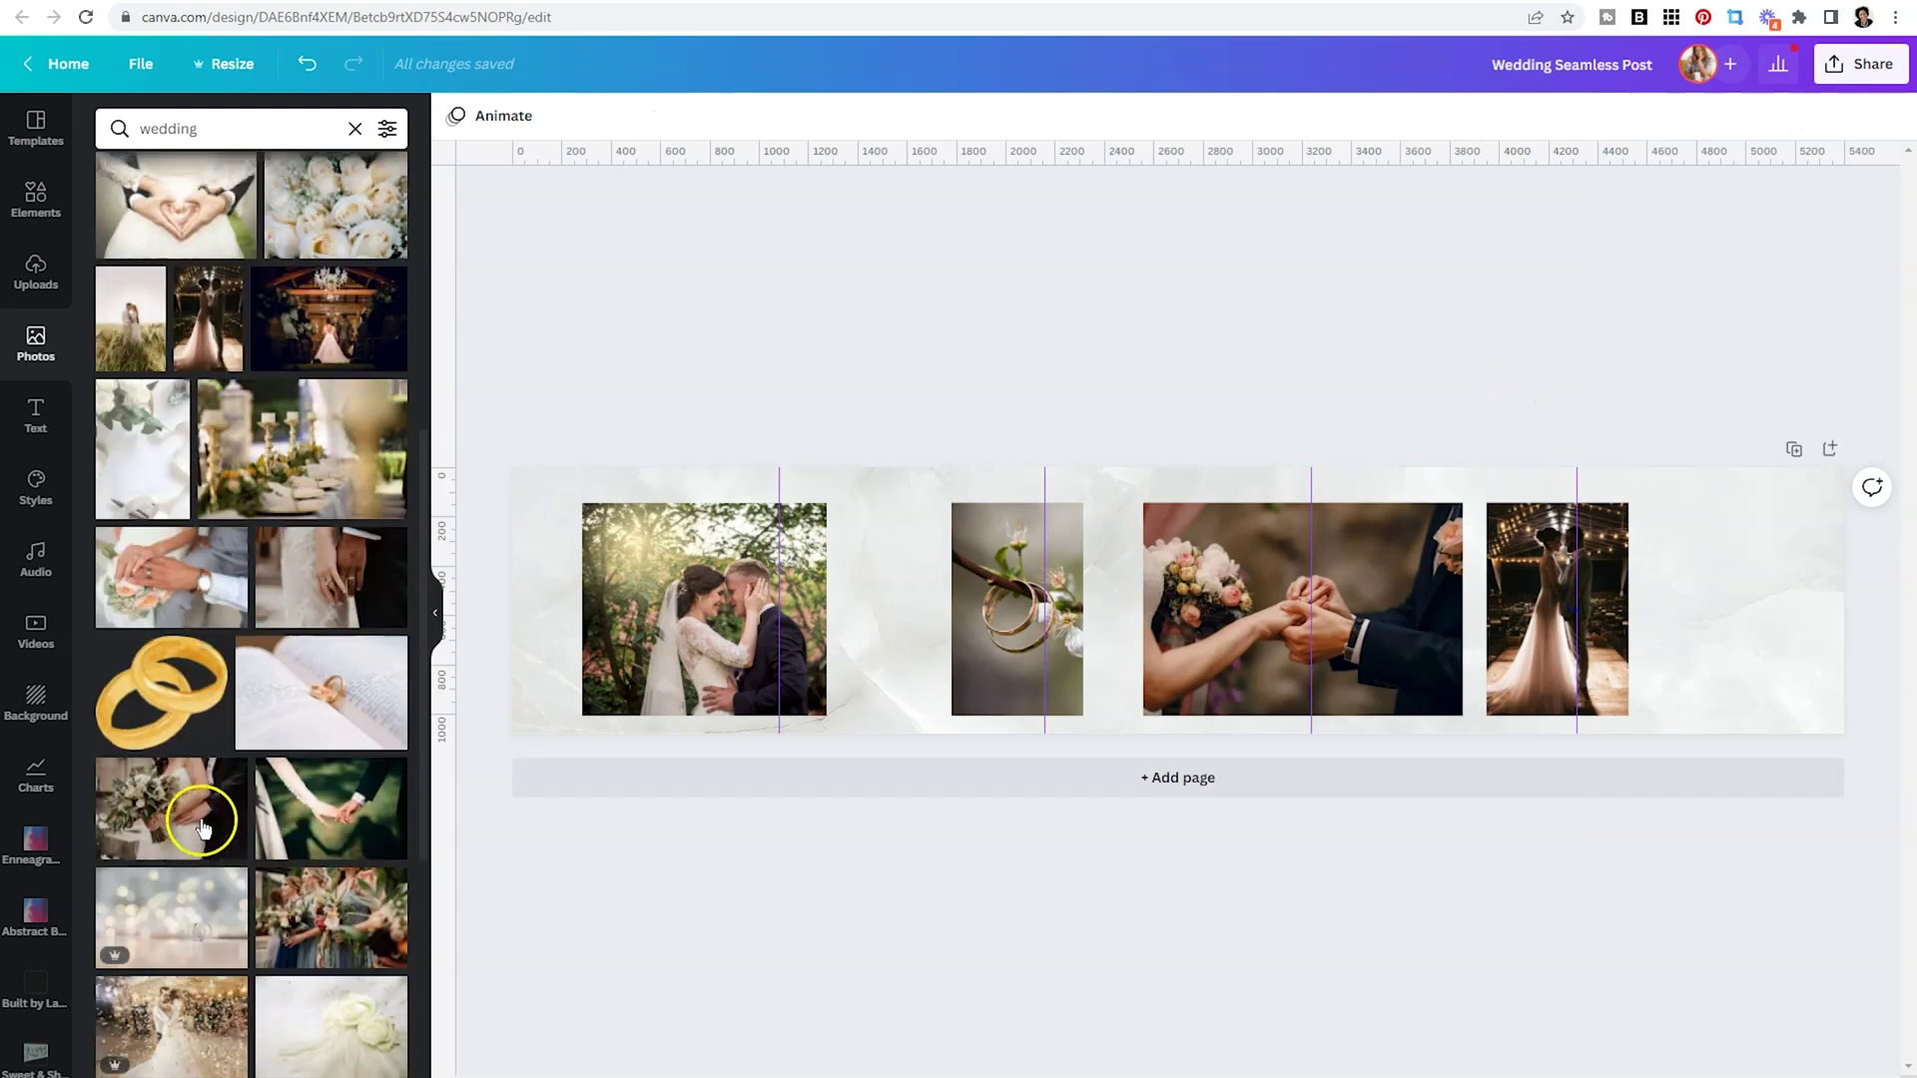
scroll(203, 827, down, 1)
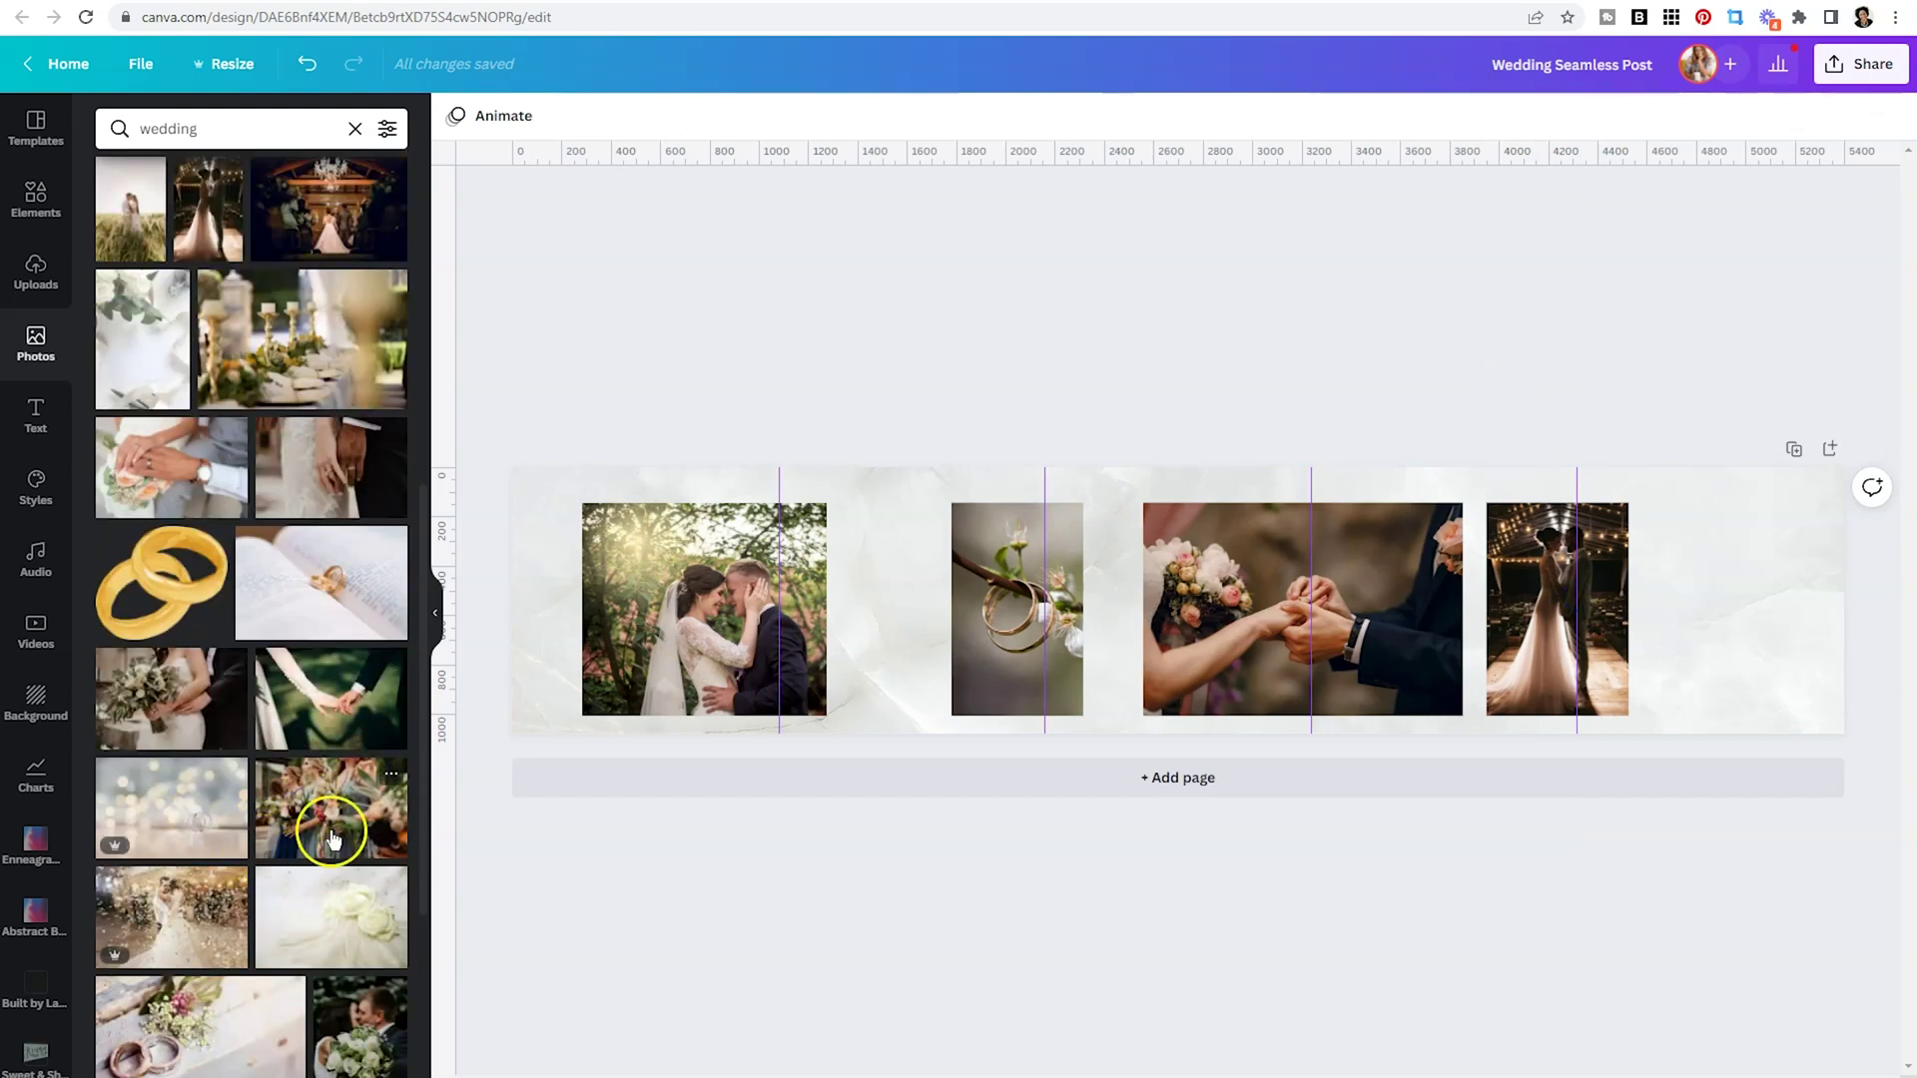
drag(346, 826, 1837, 579)
click(1587, 316)
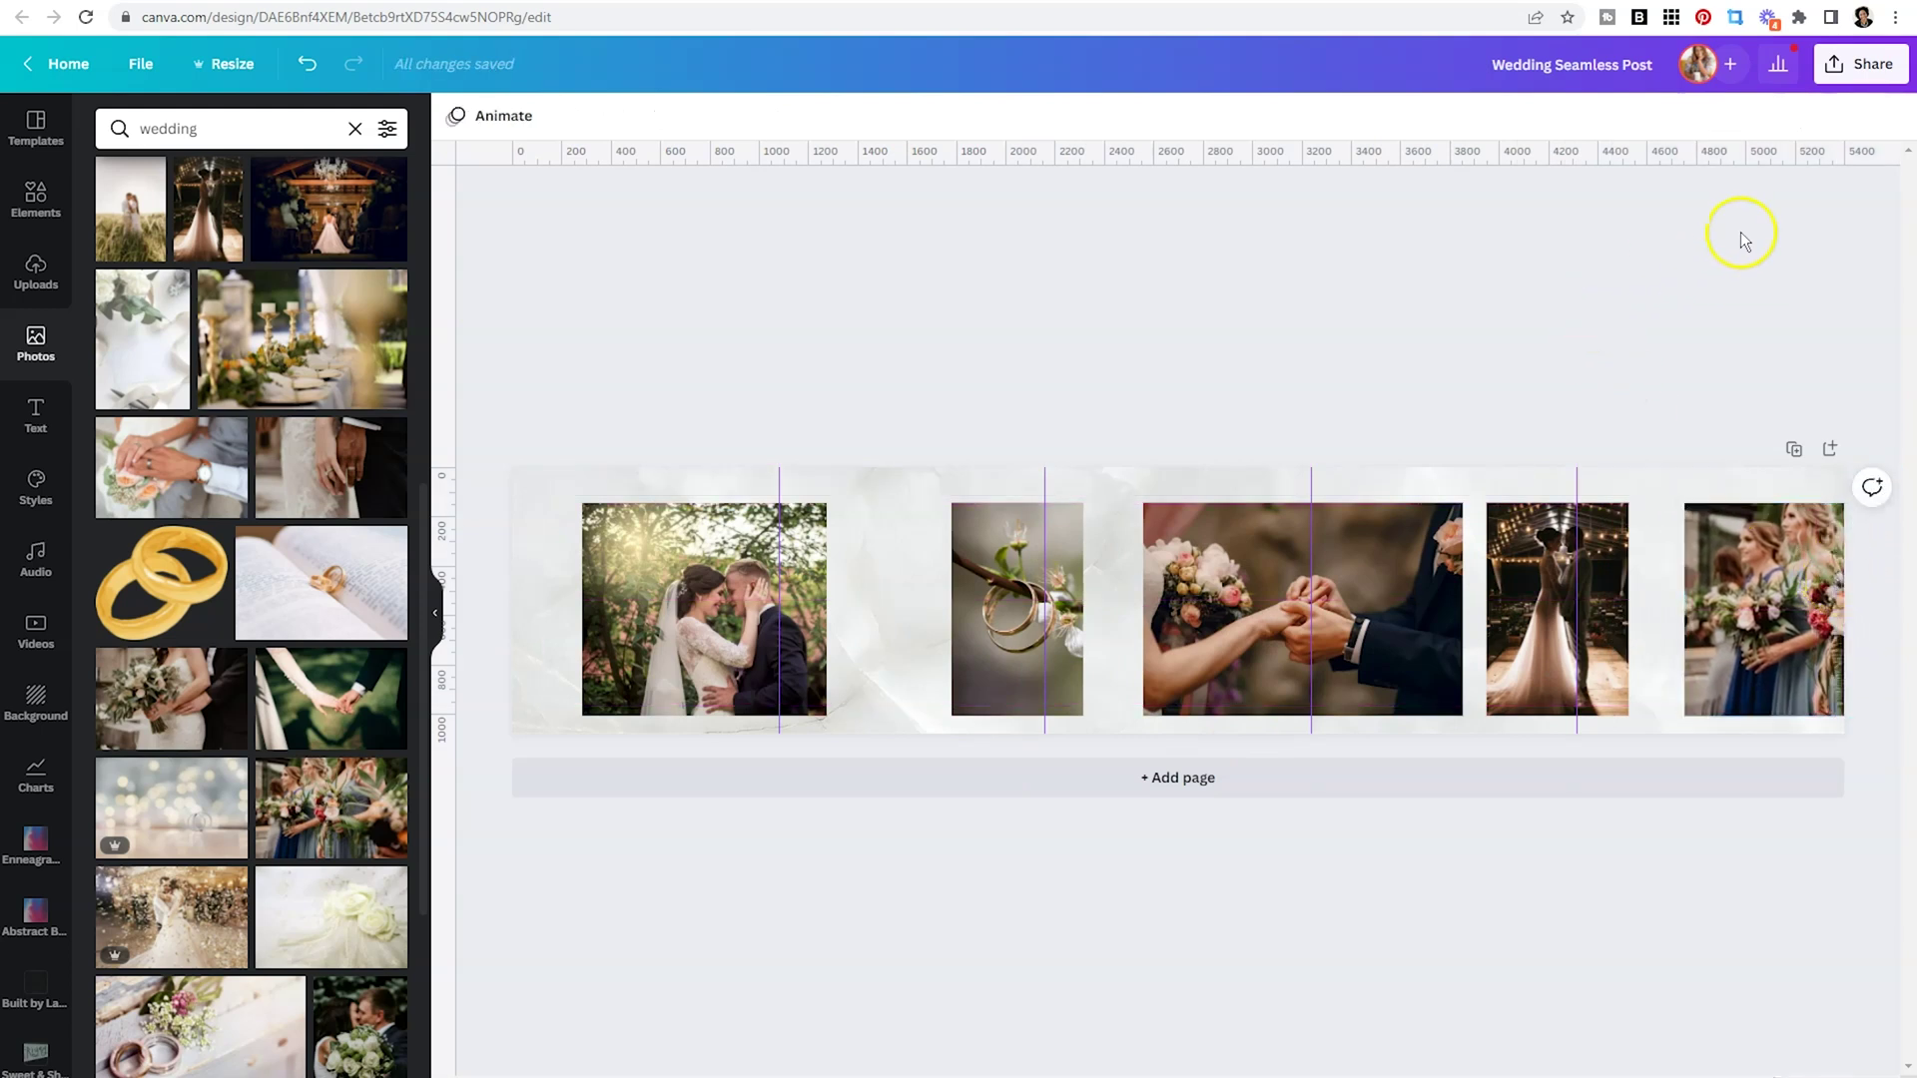
Download the design as a PNG under its suggested name.
click(1825, 68)
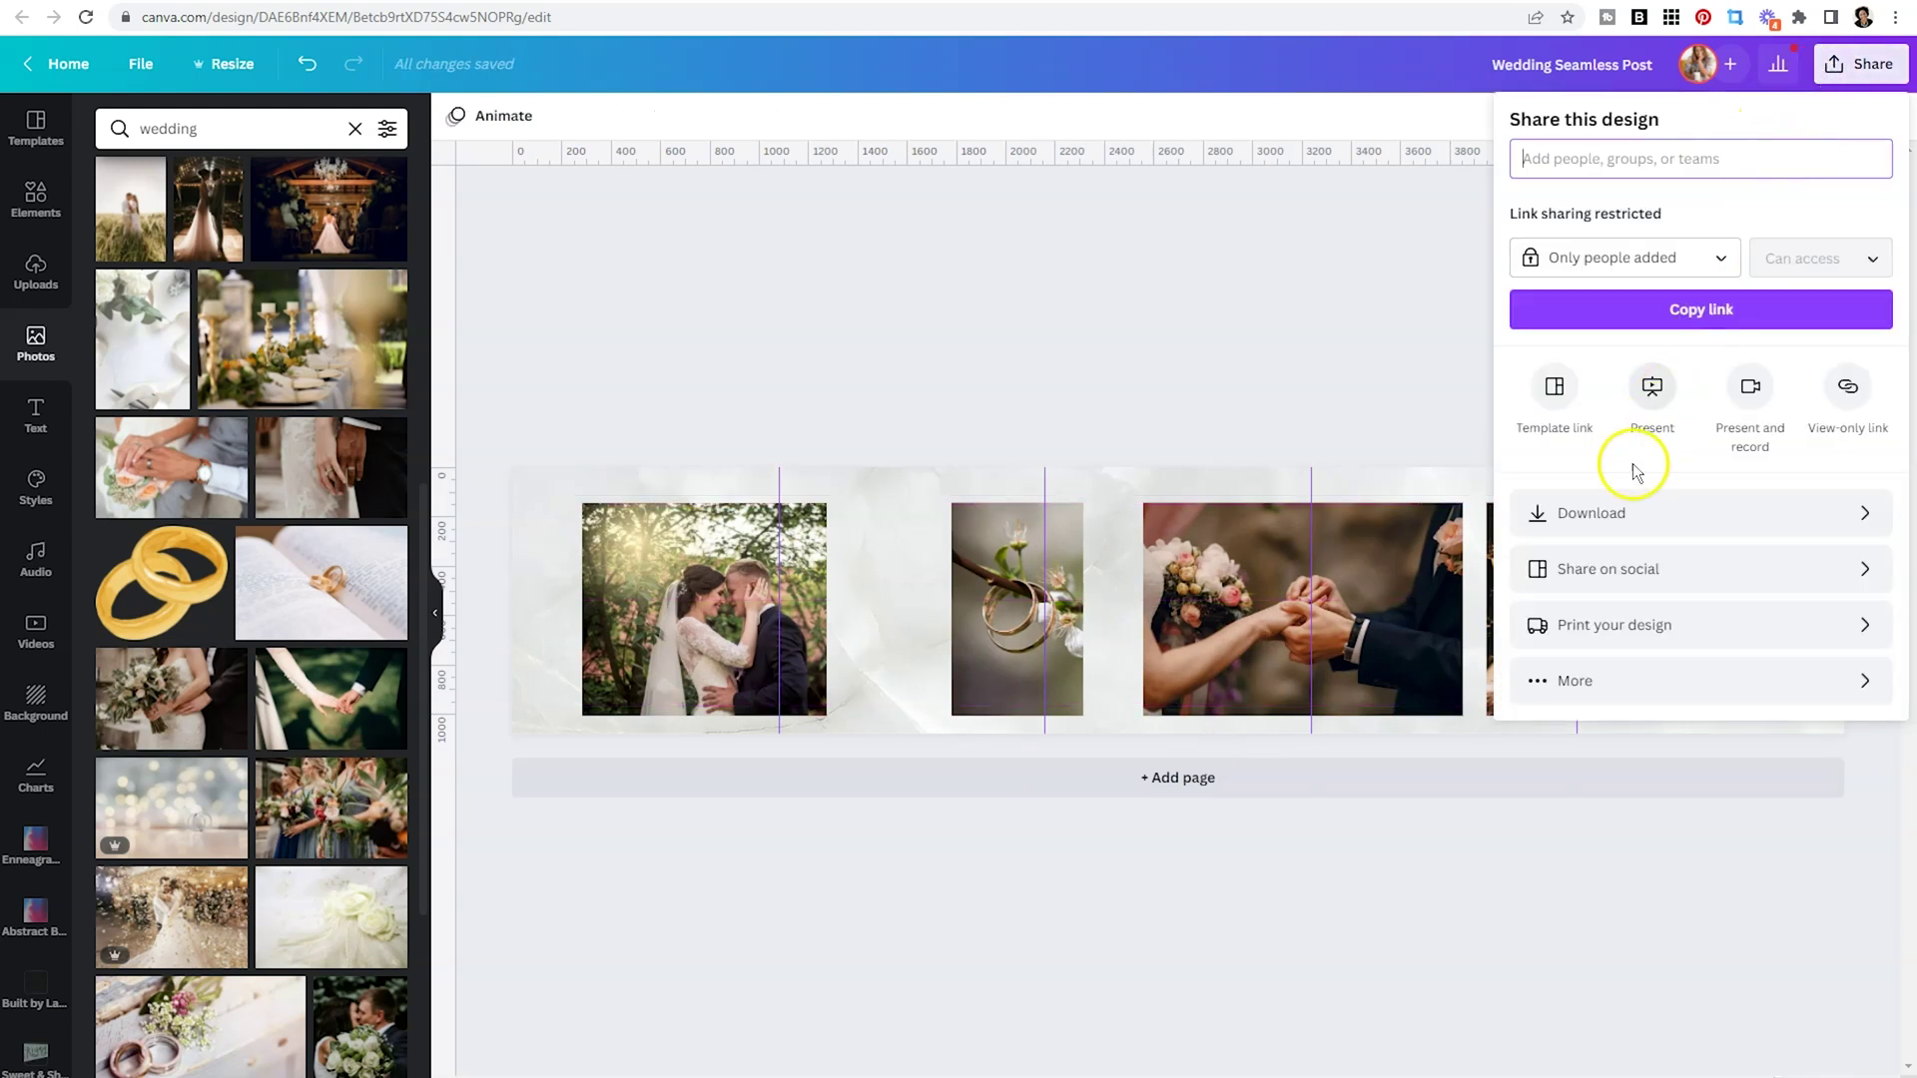
click(1618, 514)
click(1691, 445)
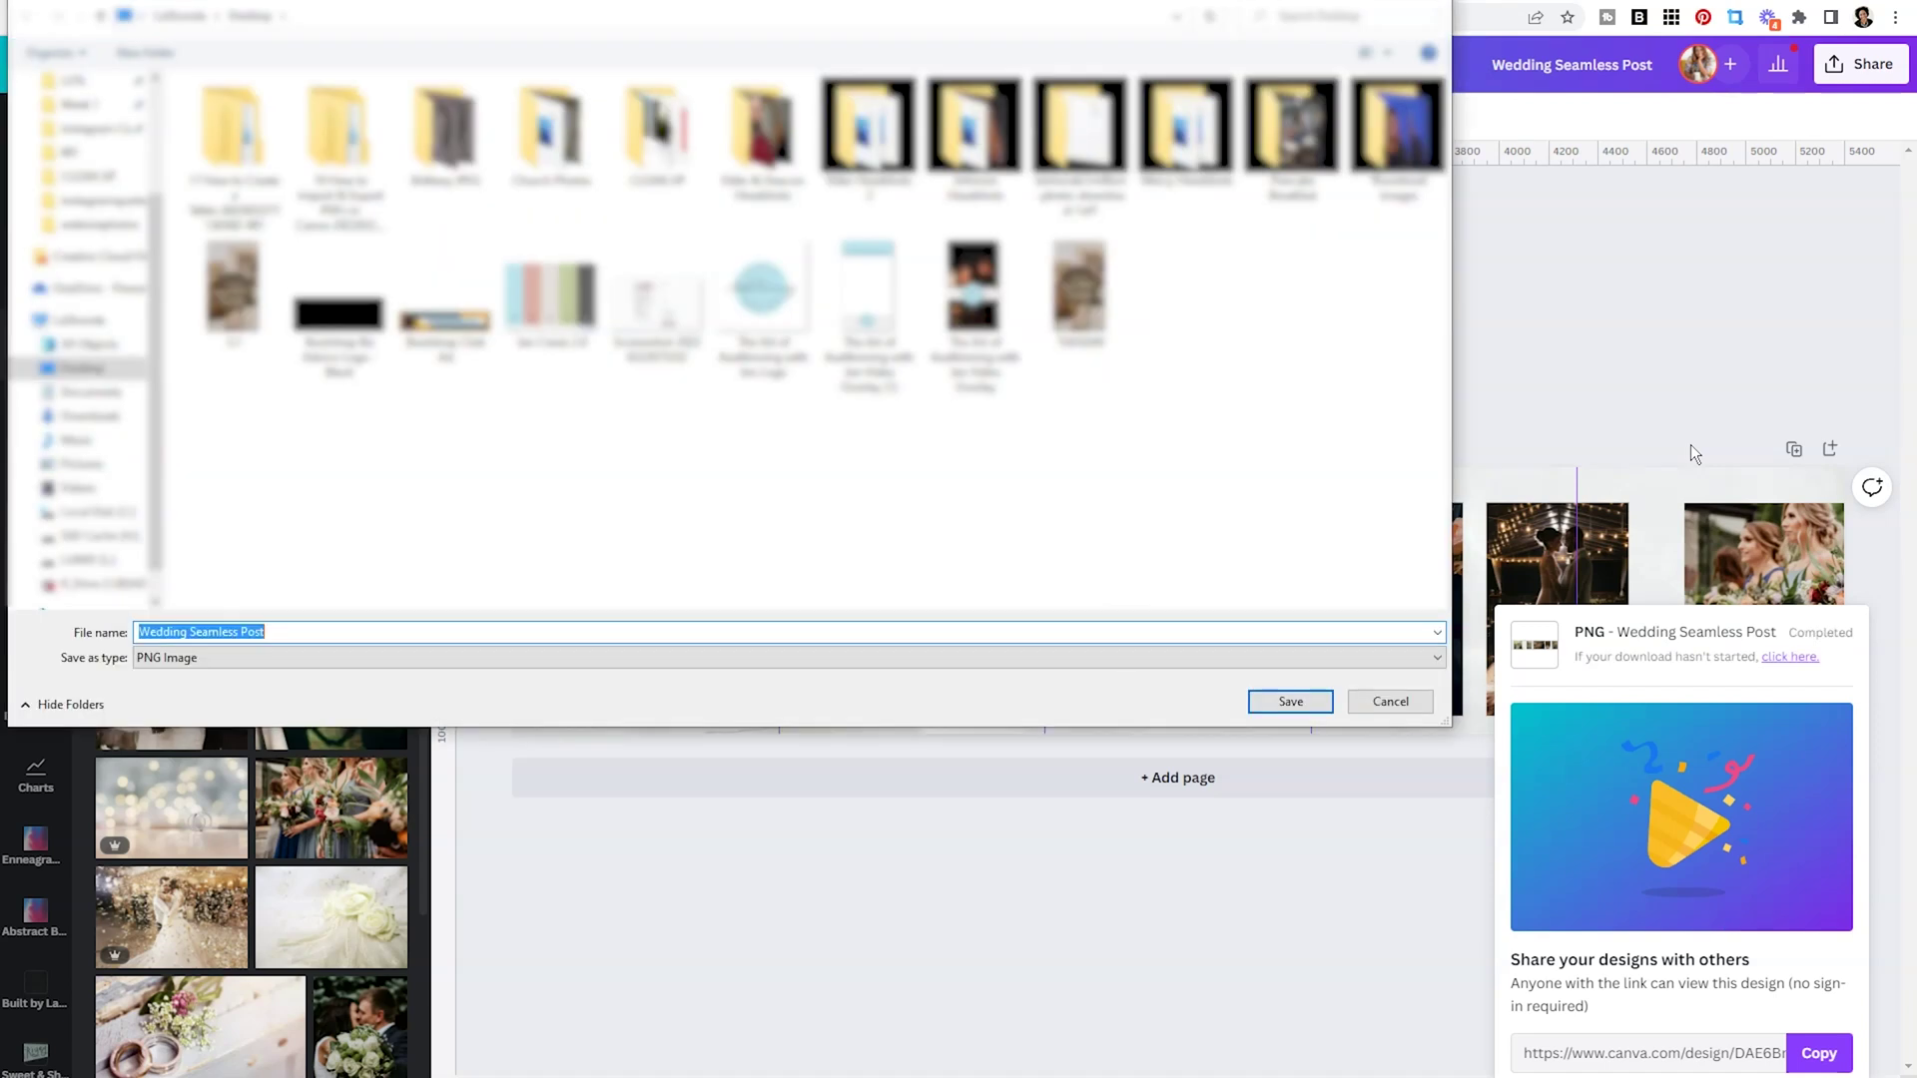
key(Return)
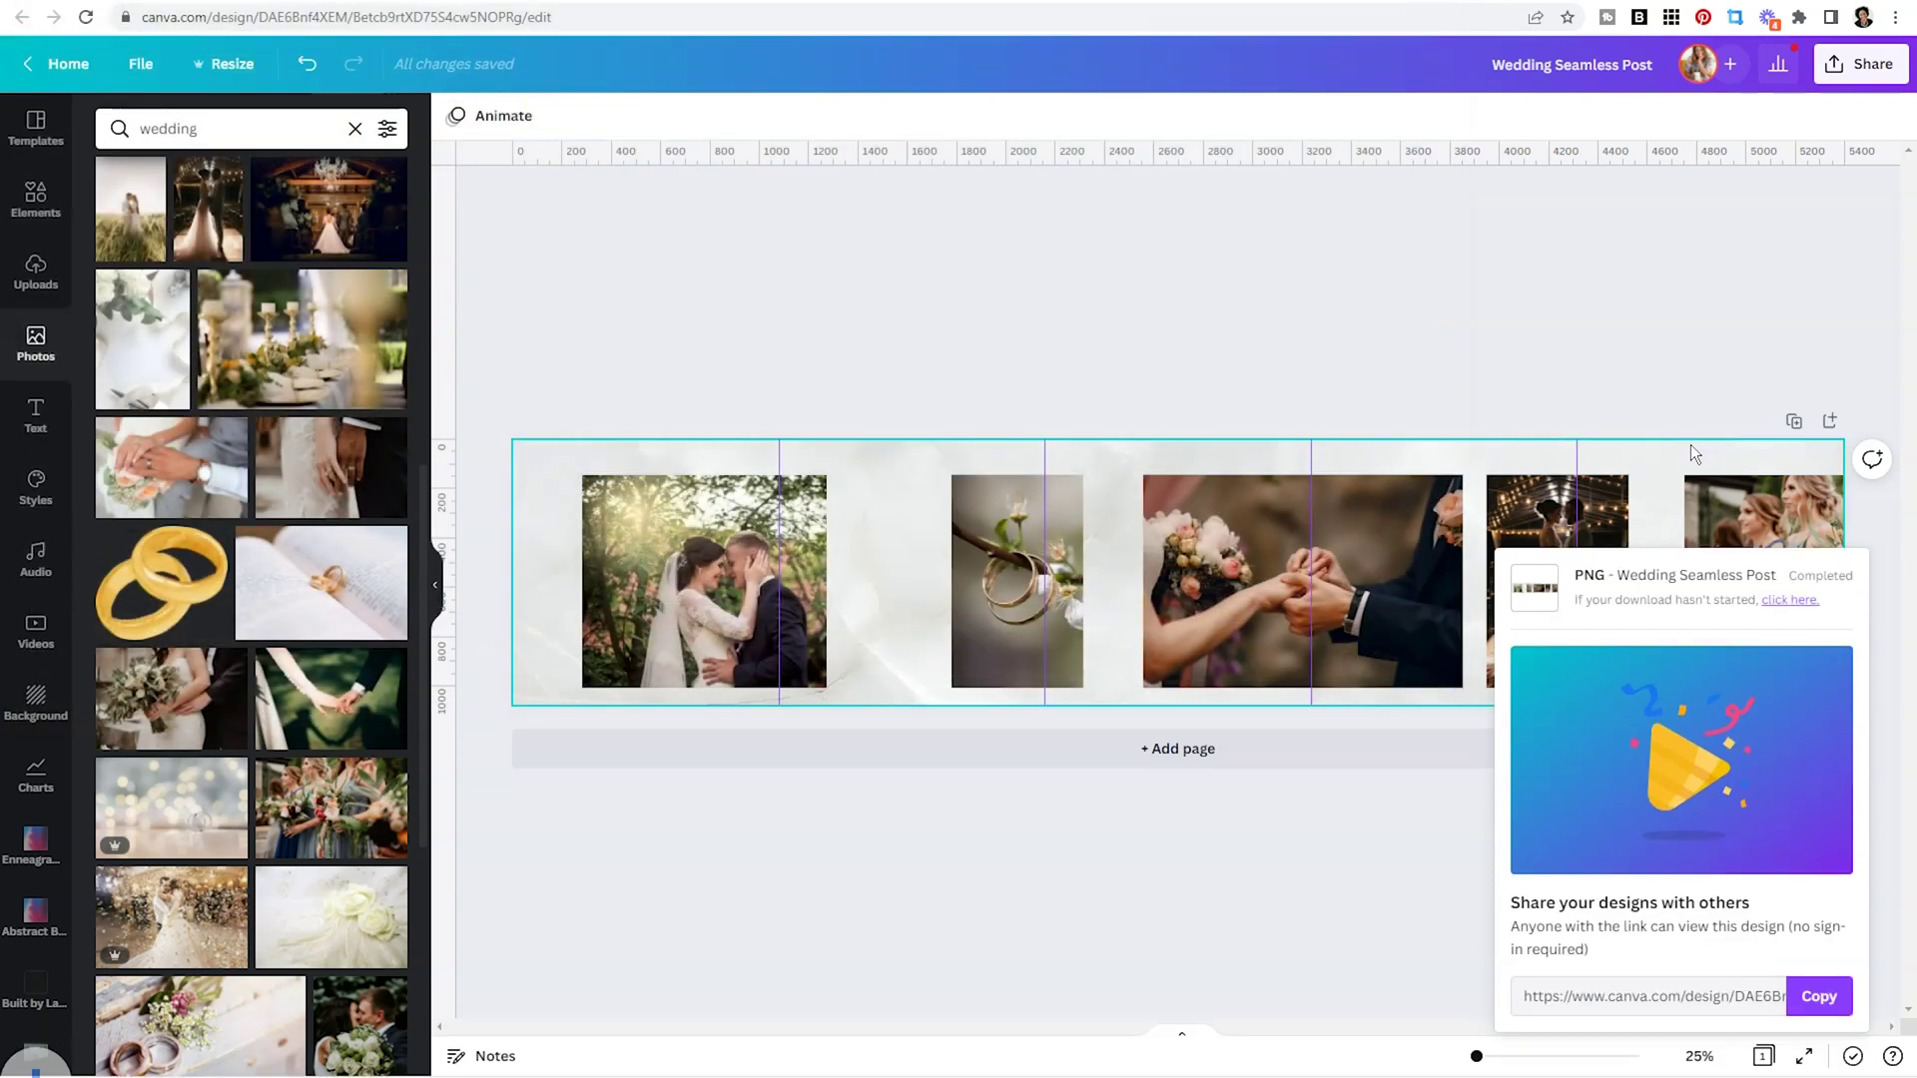
Open pinetools.com in a new browser tab.
click(1760, 97)
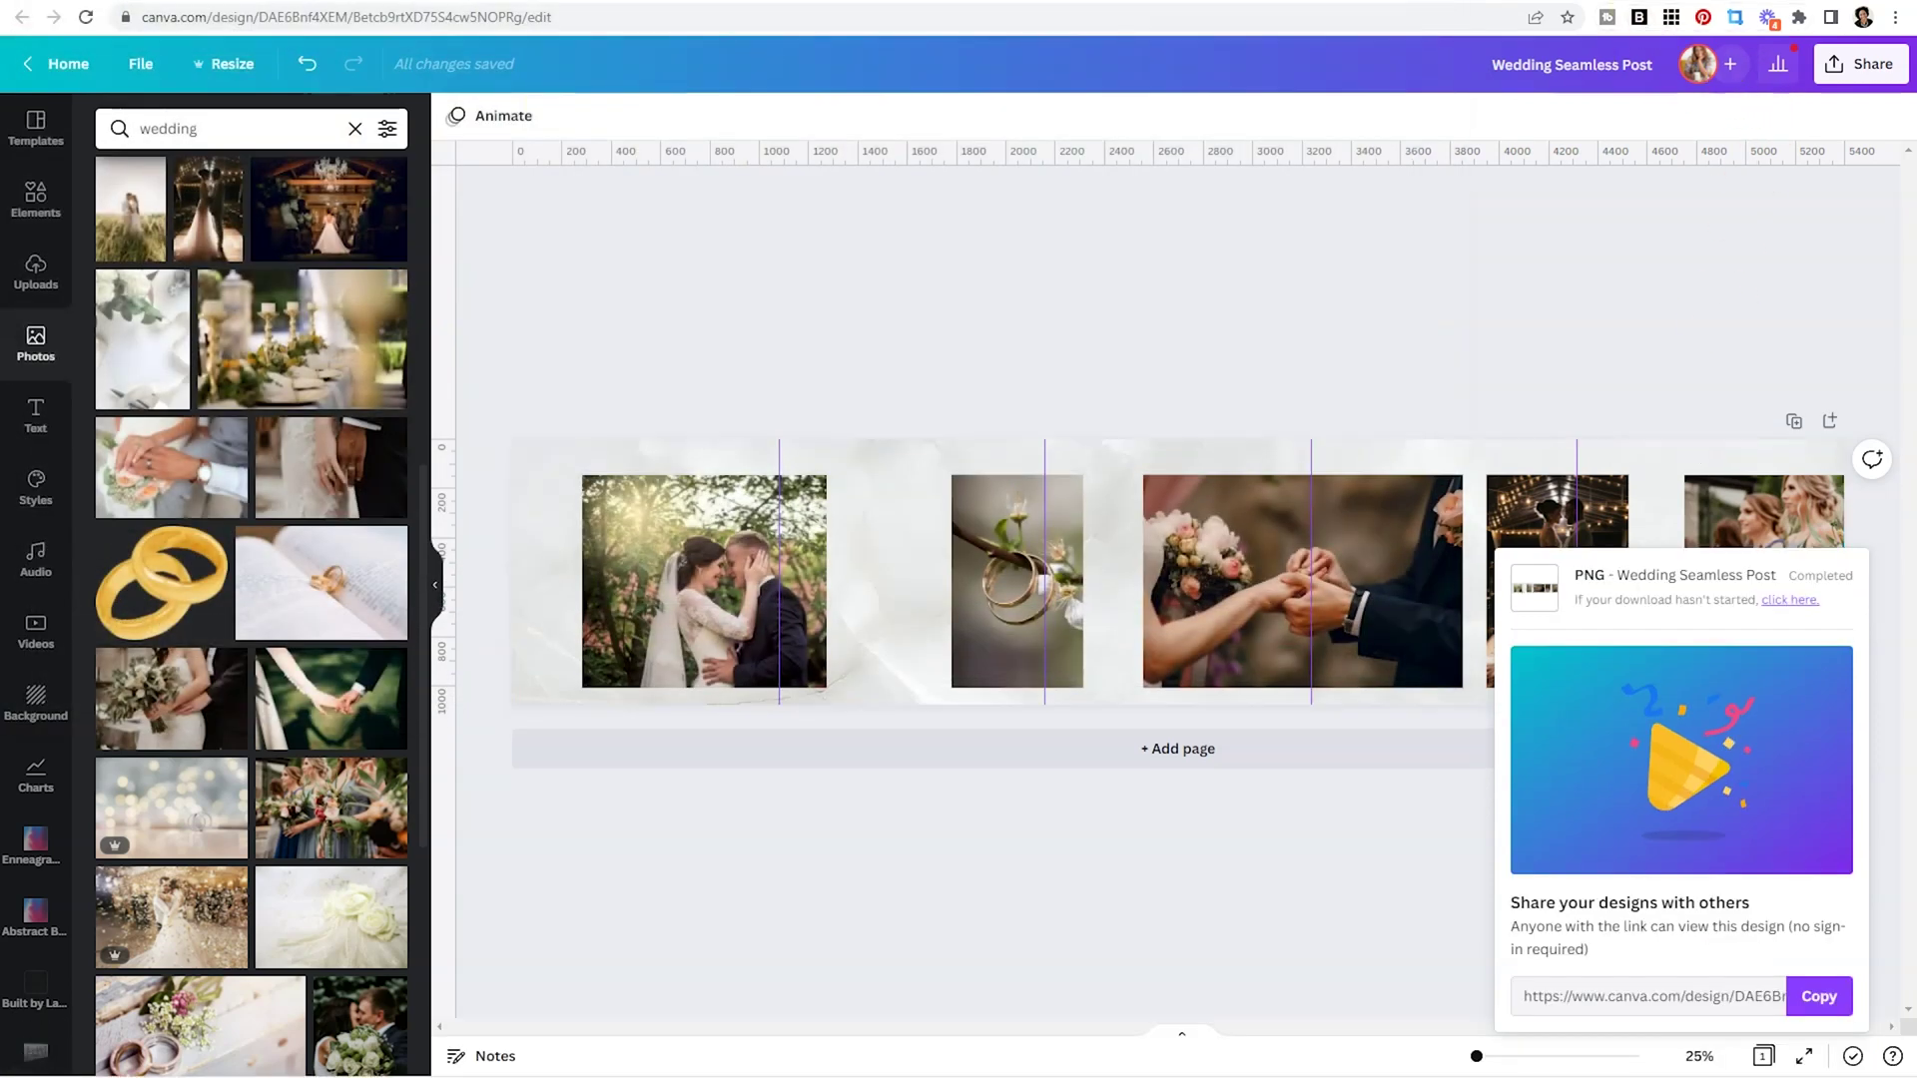
key(ctrl+t)
text(pinetools.com)
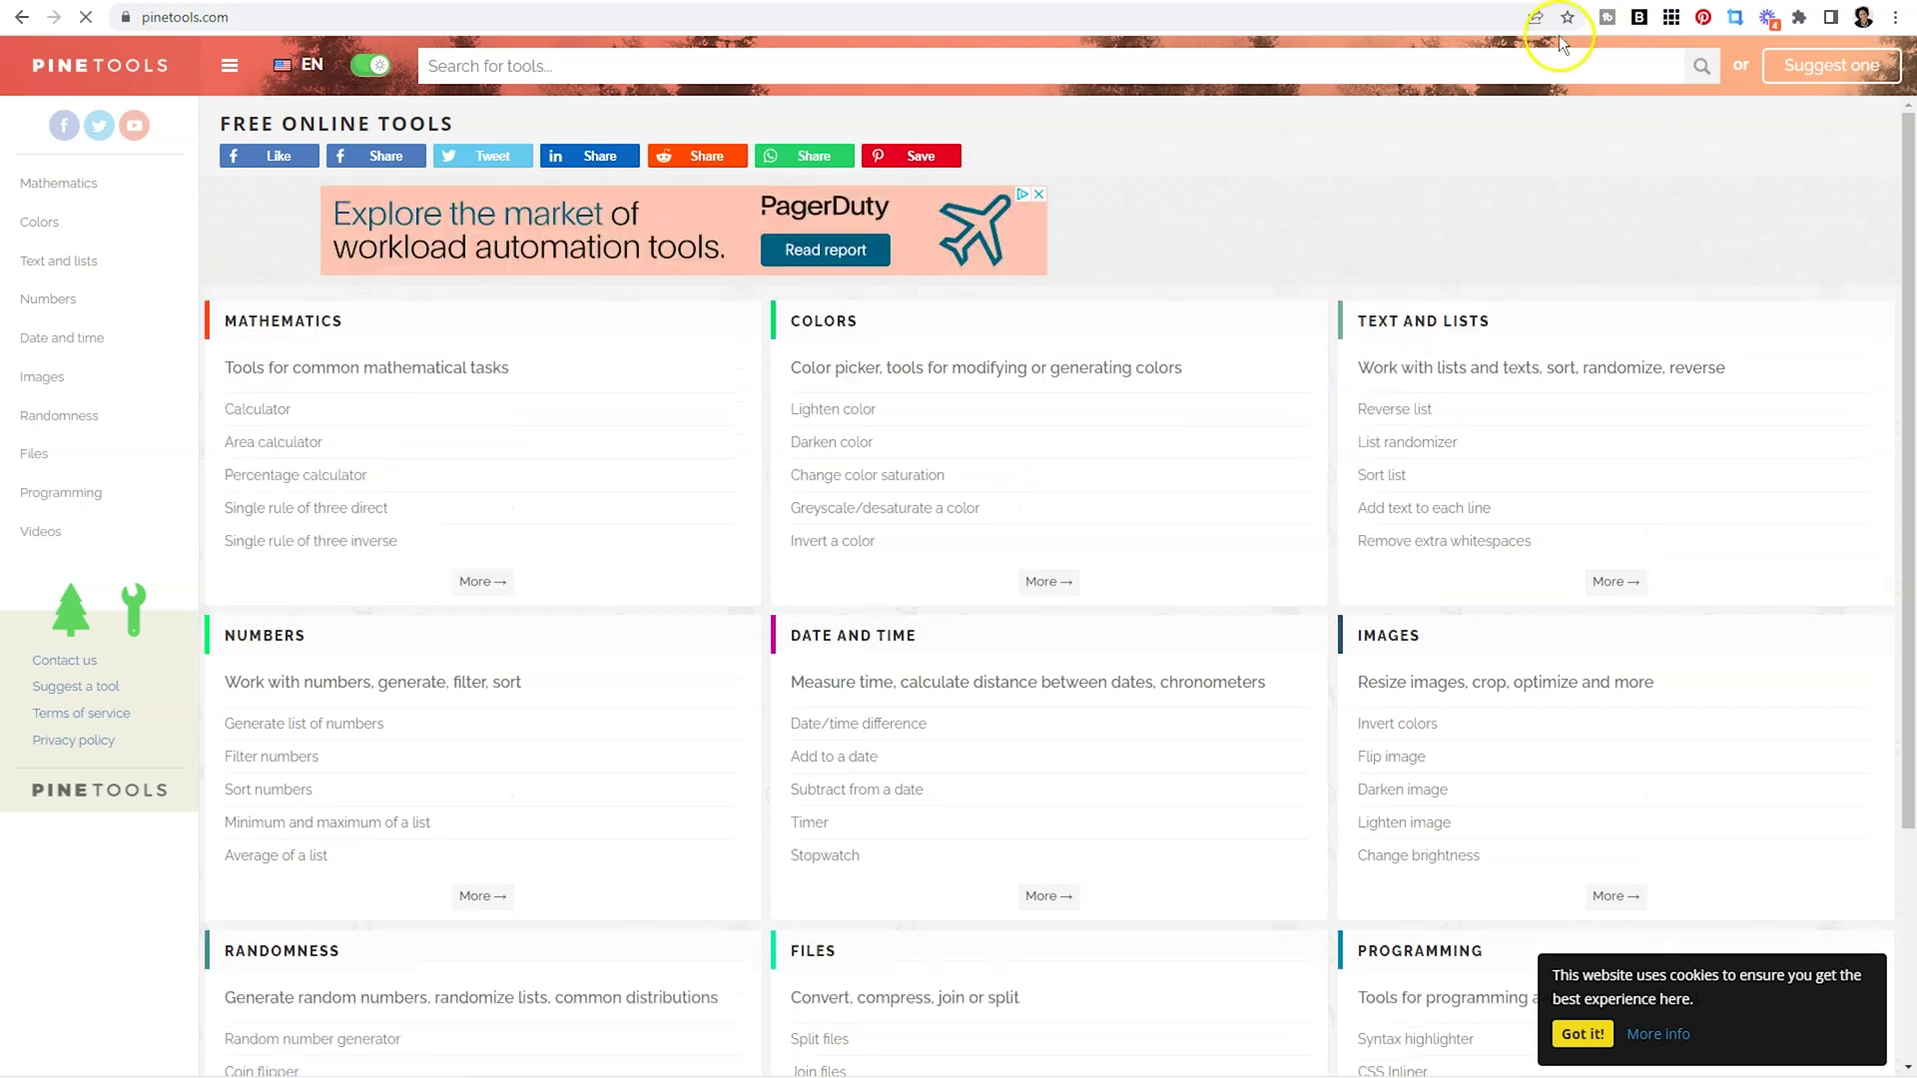
Search PineTools for 'split image' and open the Split Image tool.
click(1534, 62)
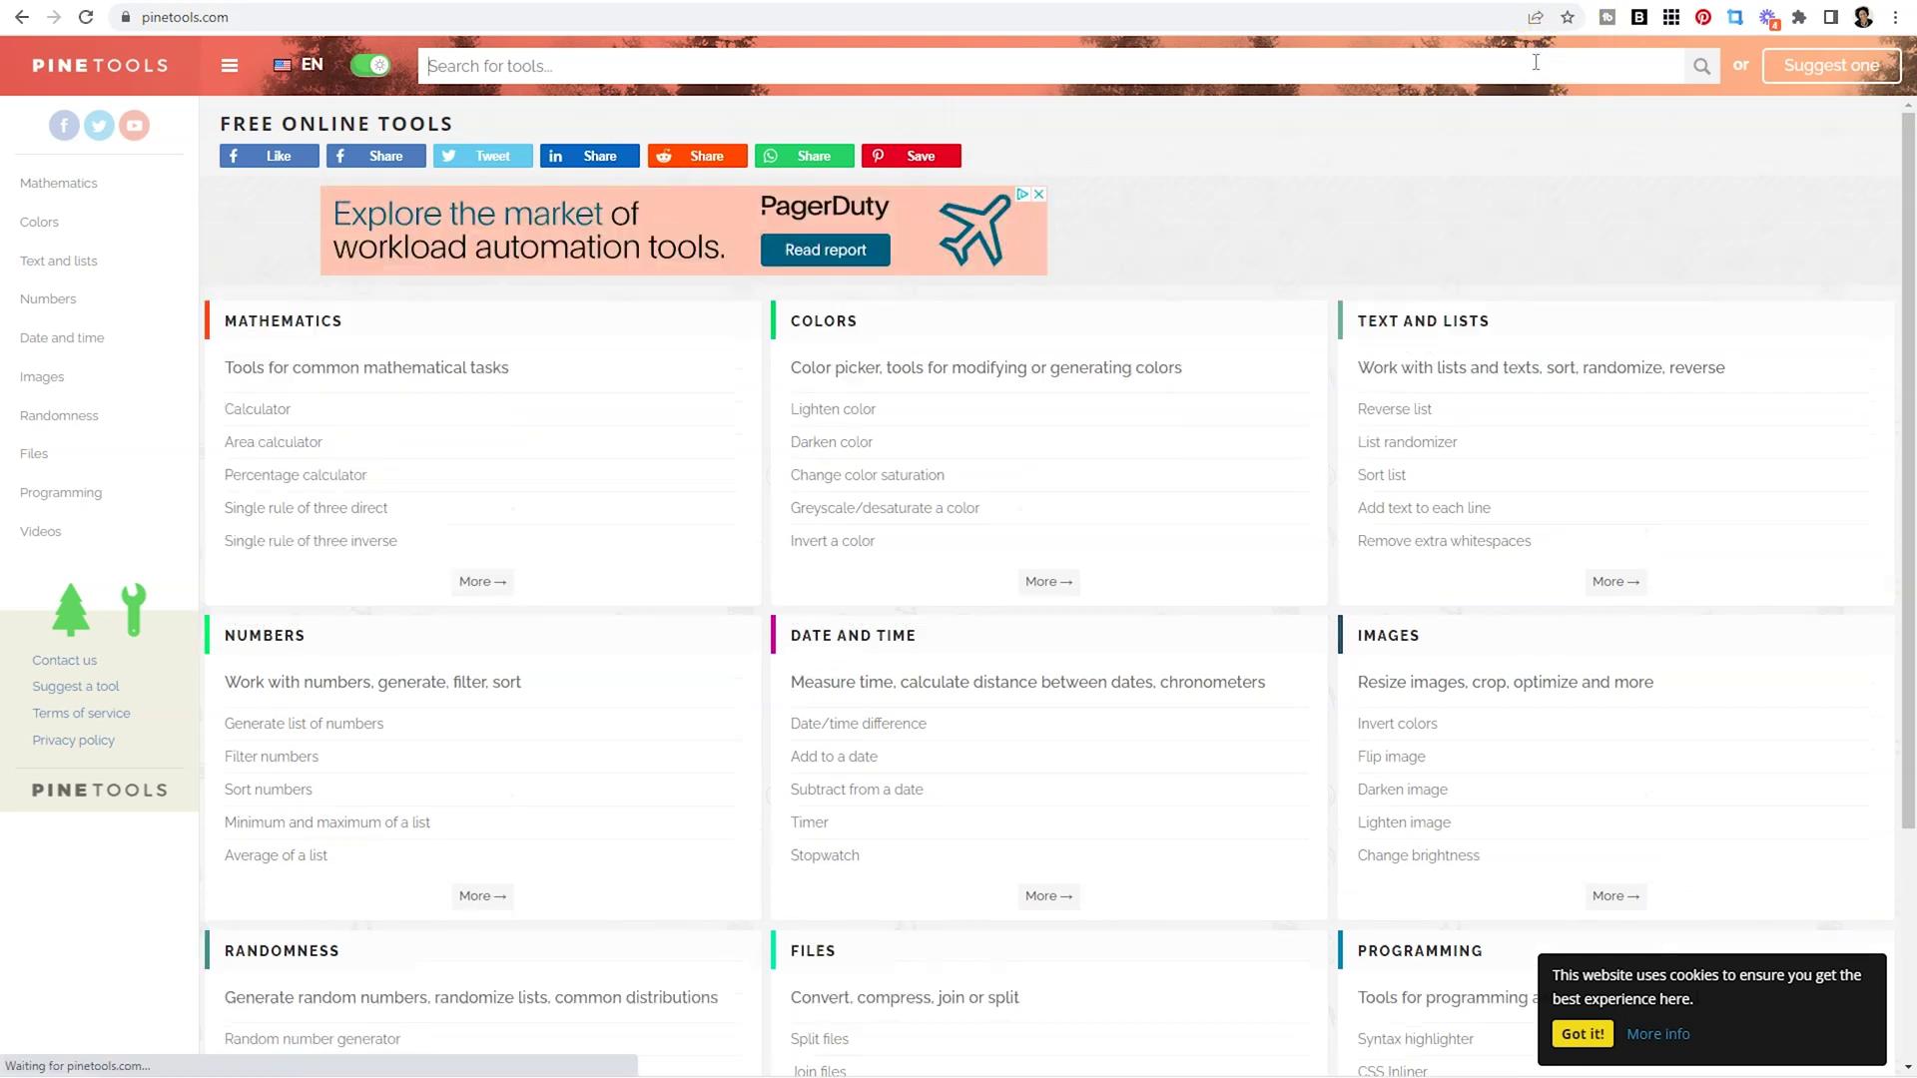
text(split image)
key(Return)
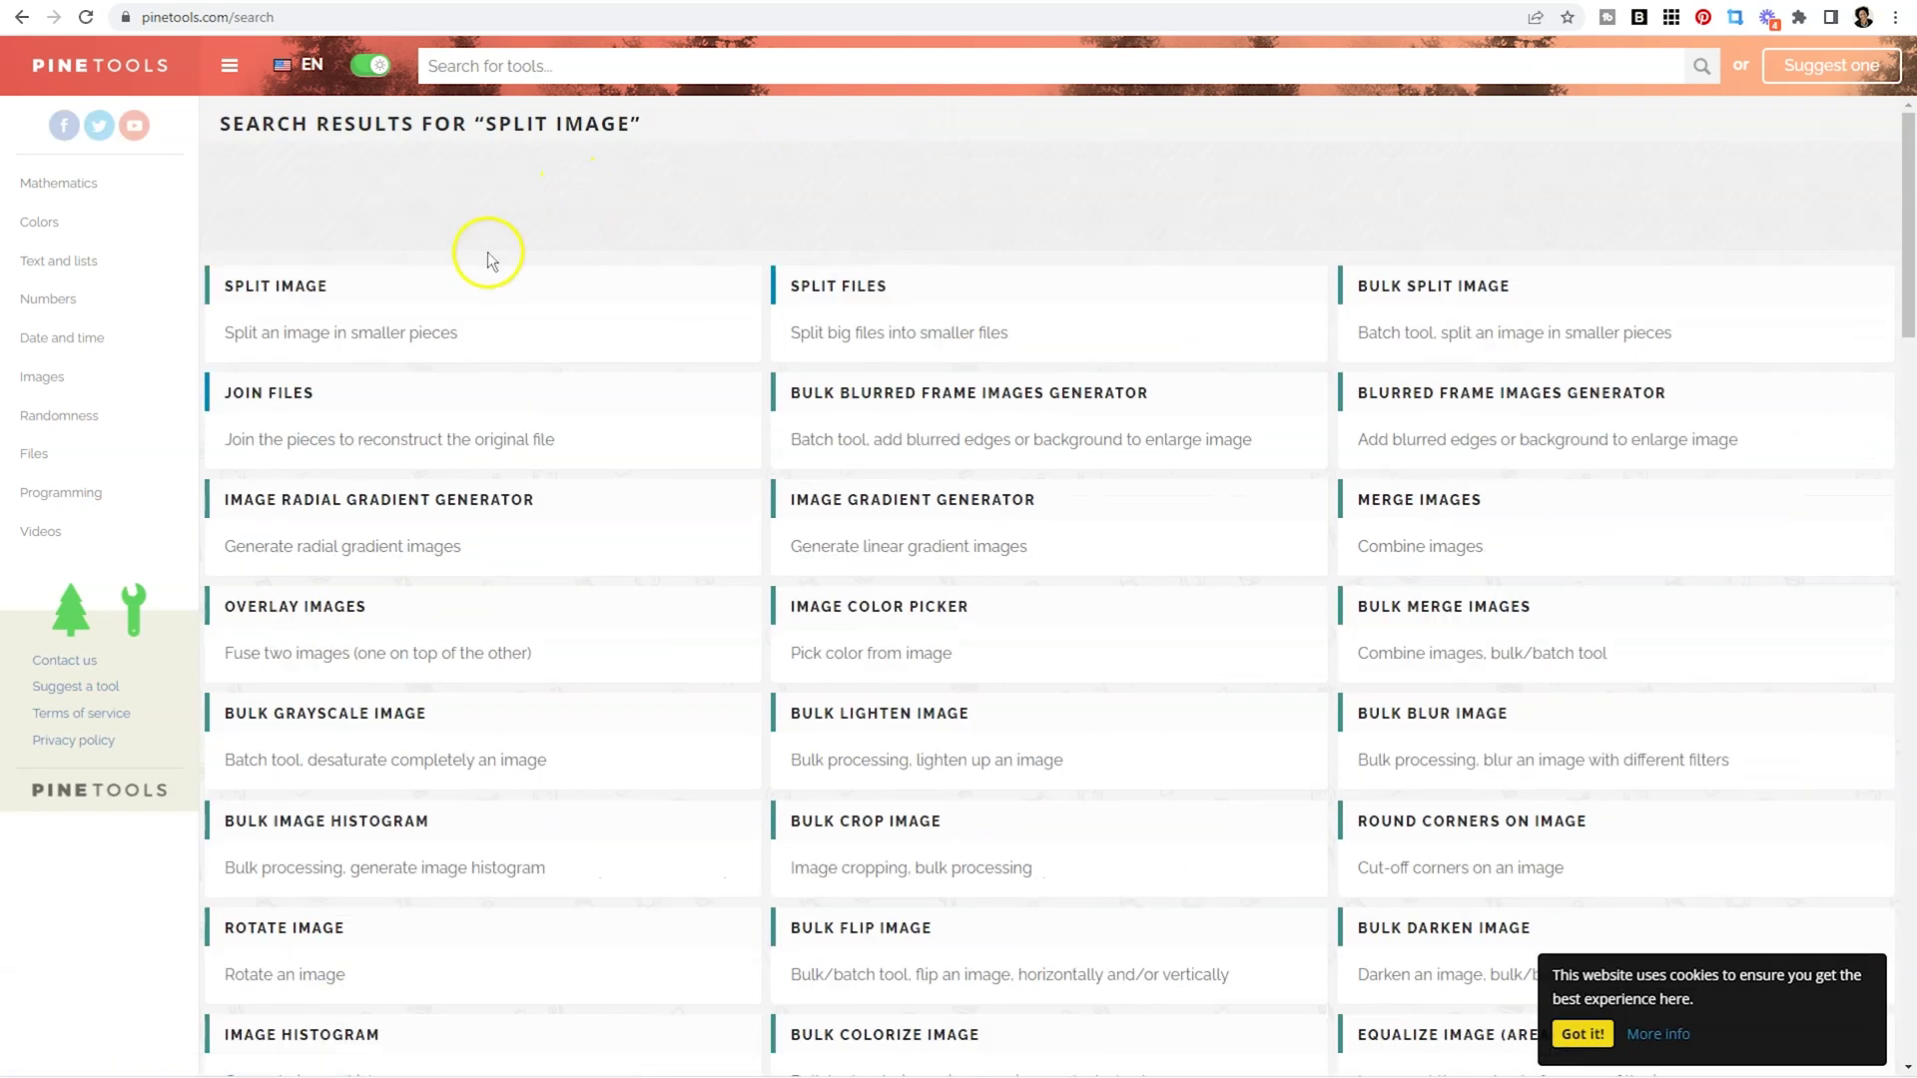
click(283, 311)
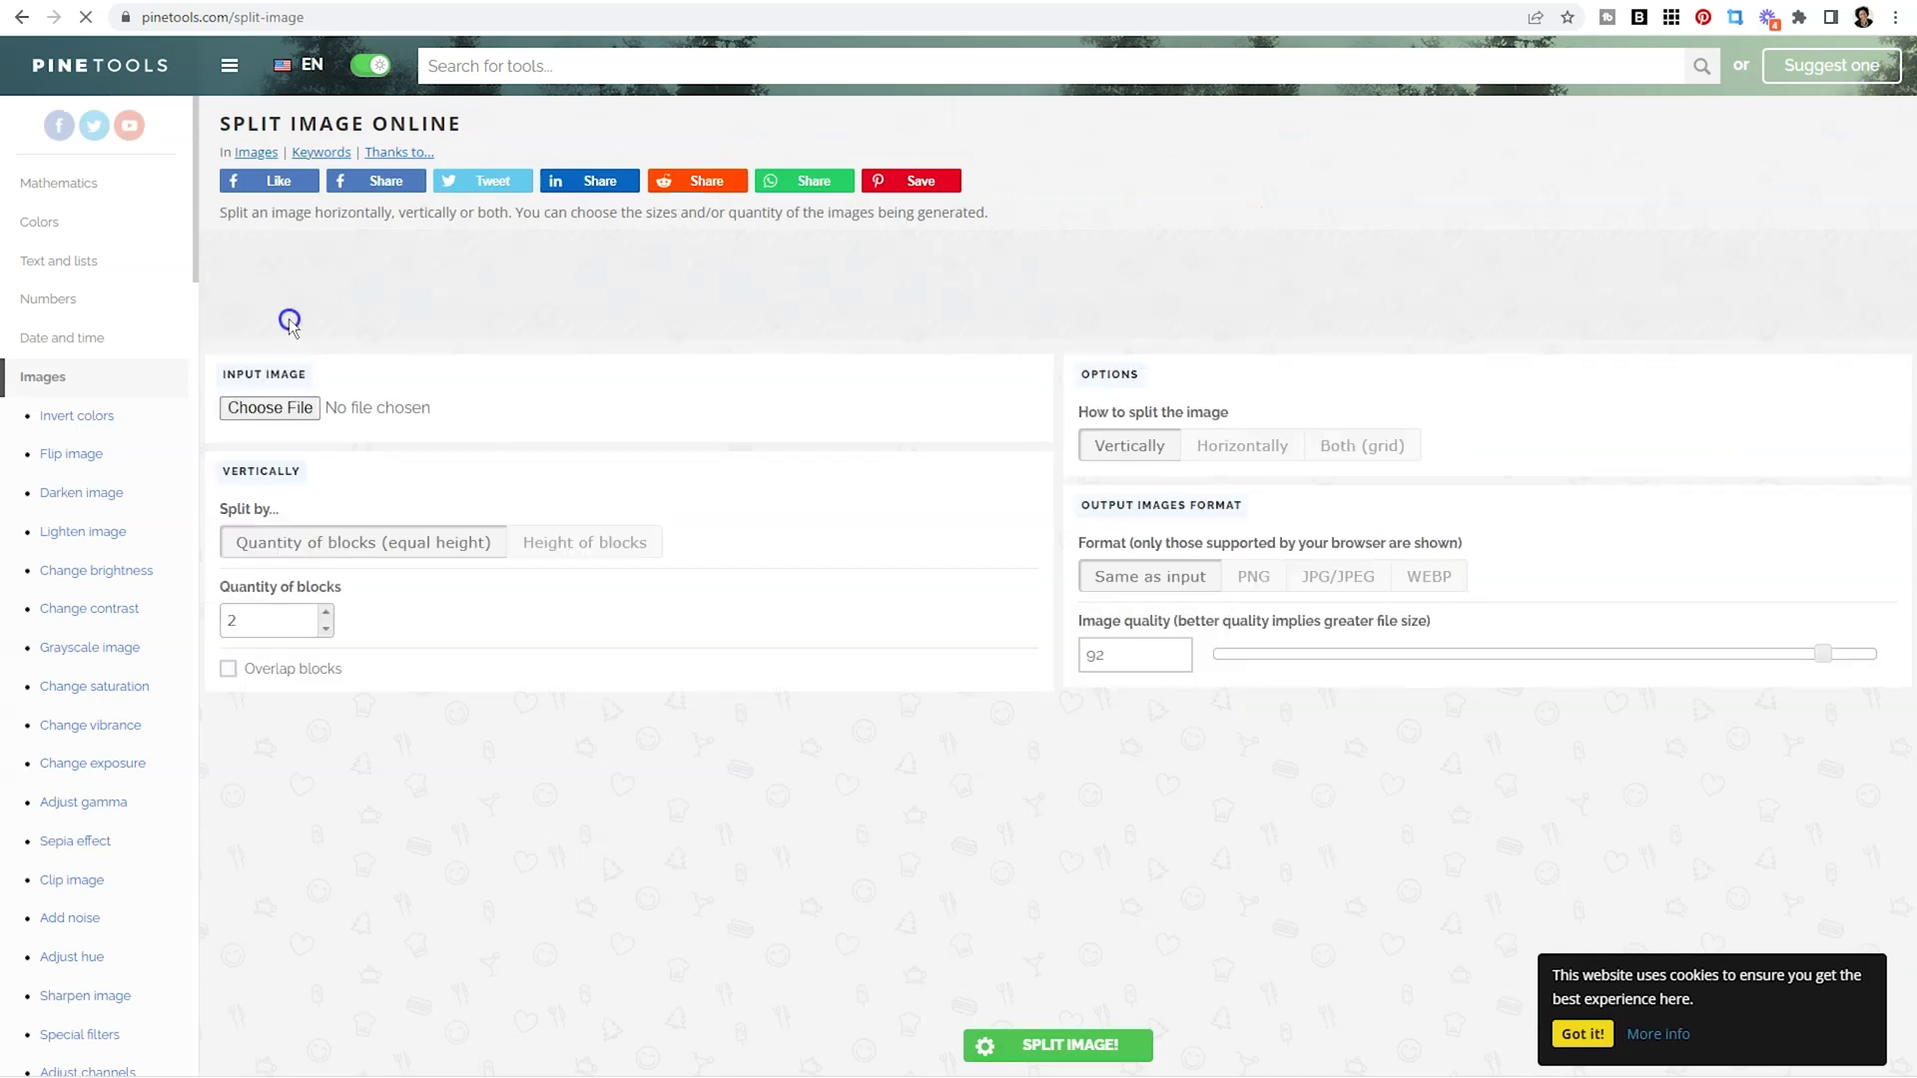
Load Wedding Seamless Post.png from the Desktop as the input image.
click(290, 406)
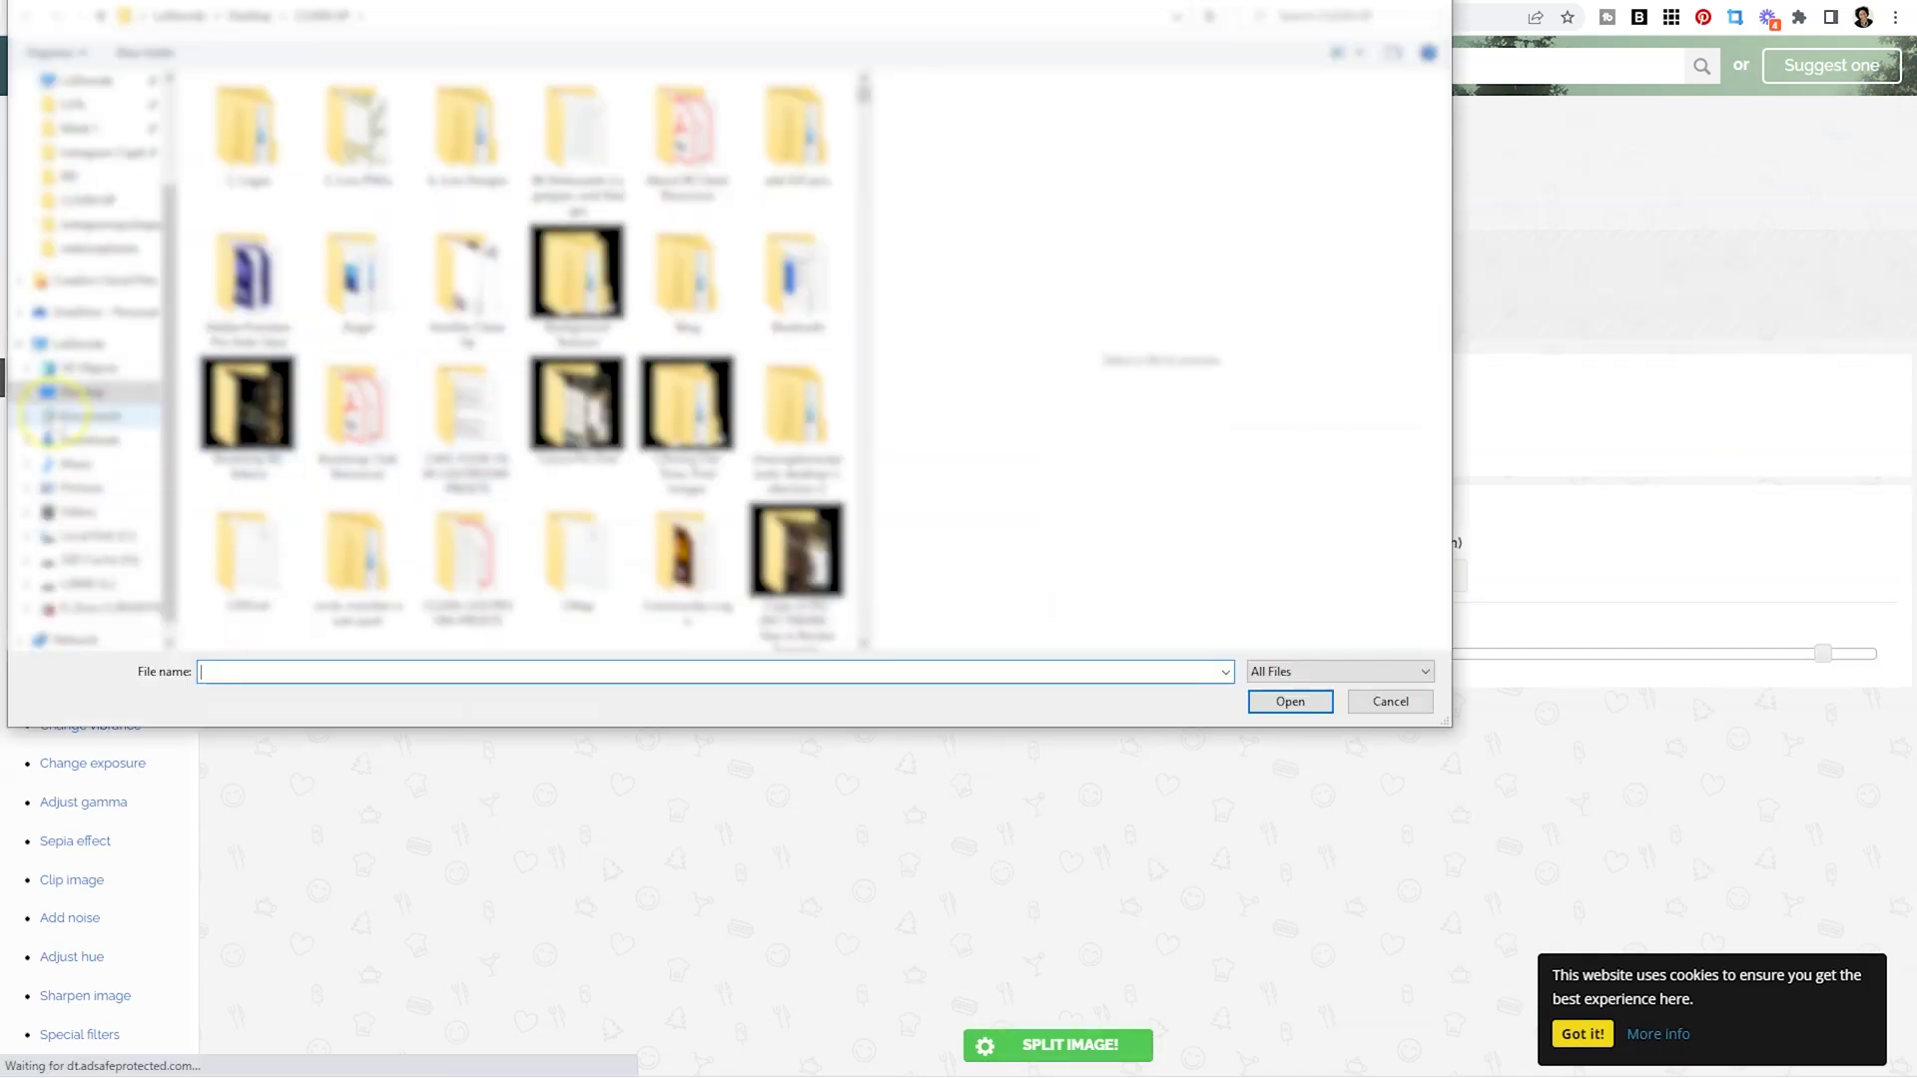
click(81, 393)
click(344, 668)
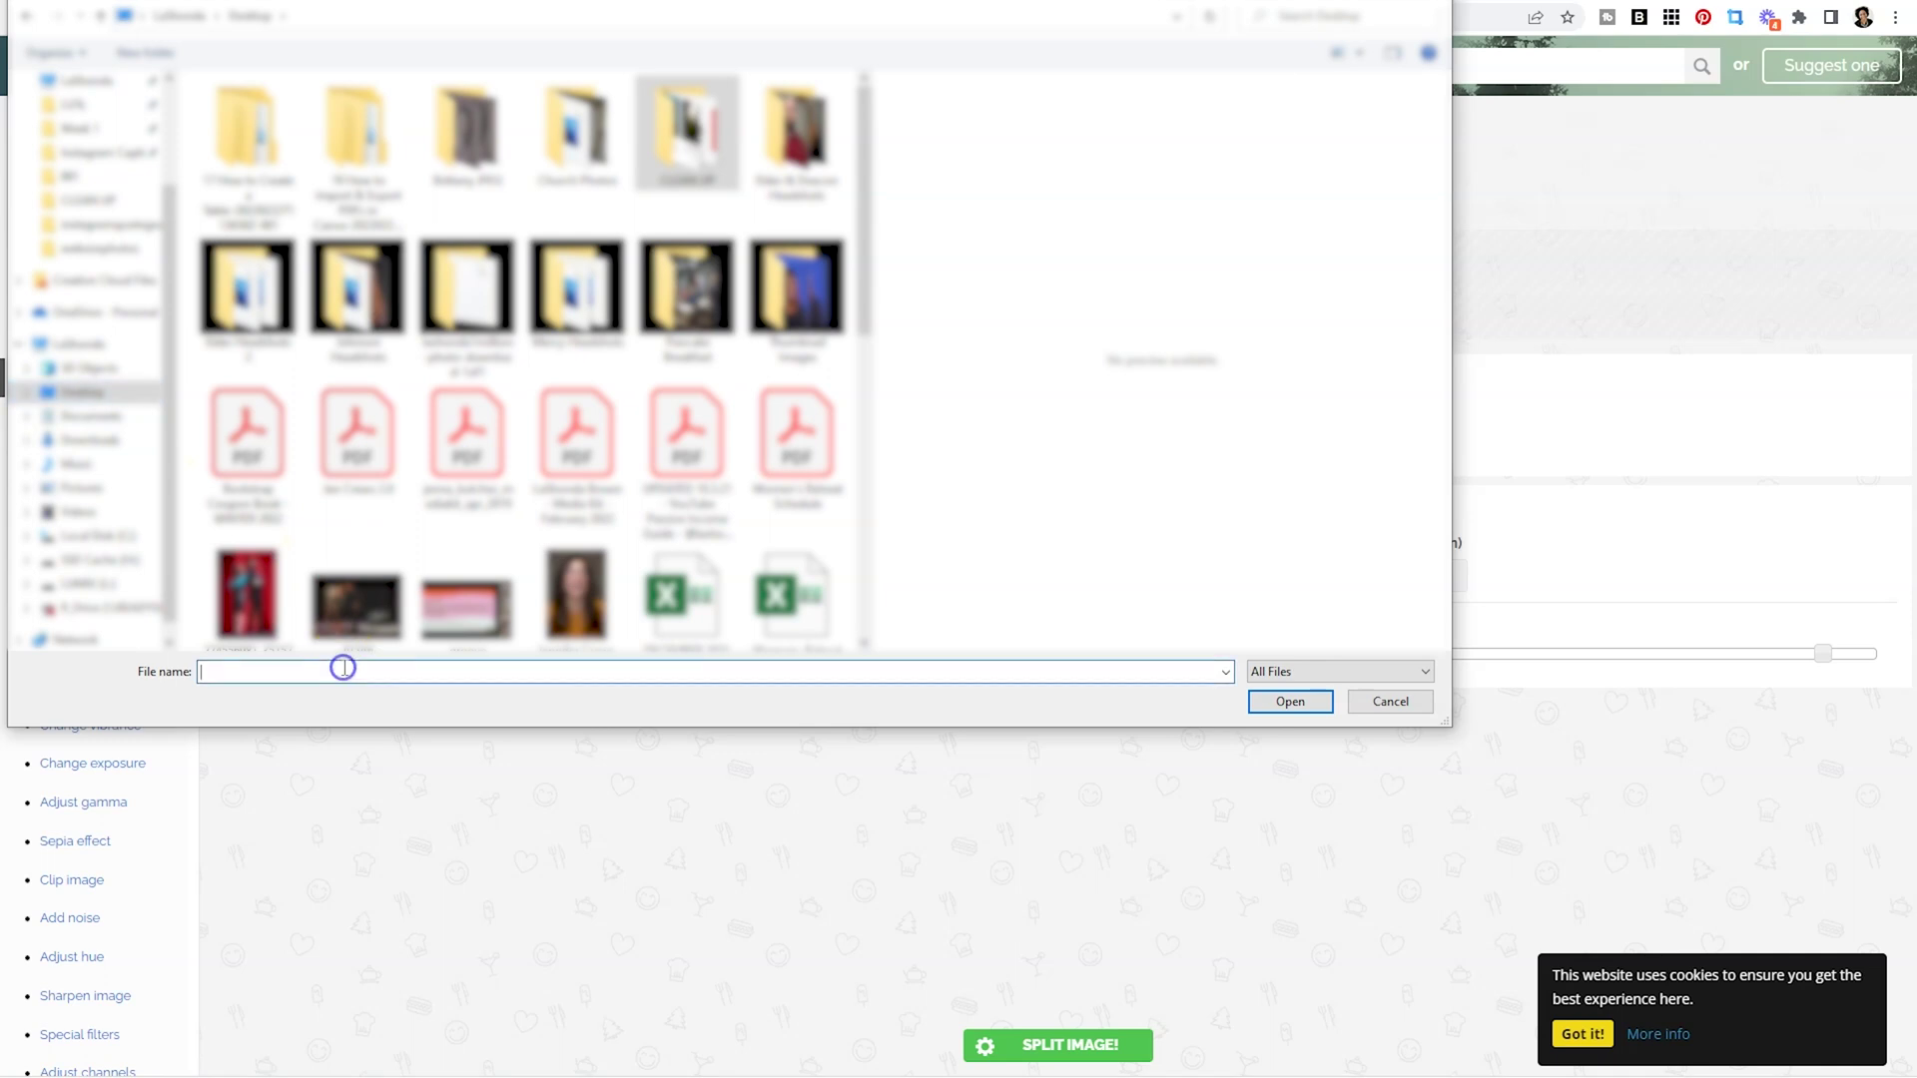
text(wed)
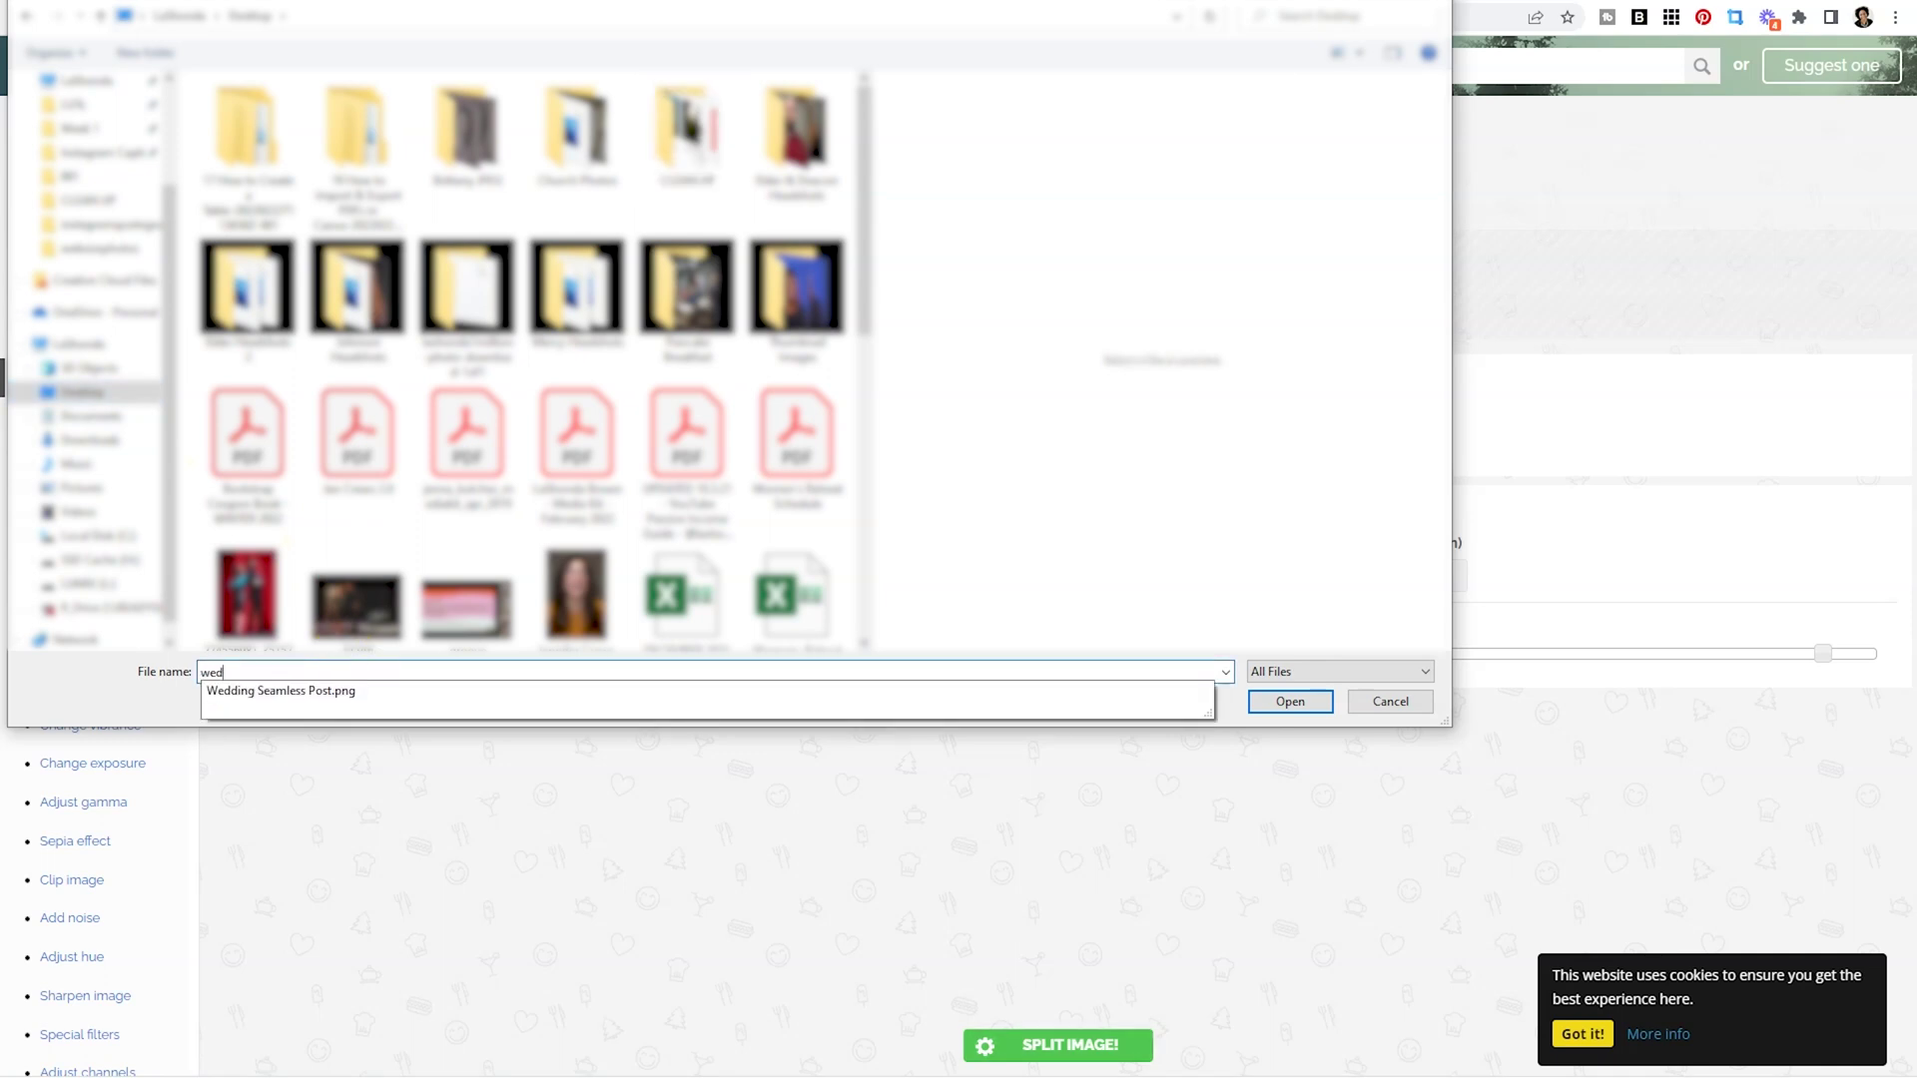
click(317, 695)
click(1284, 702)
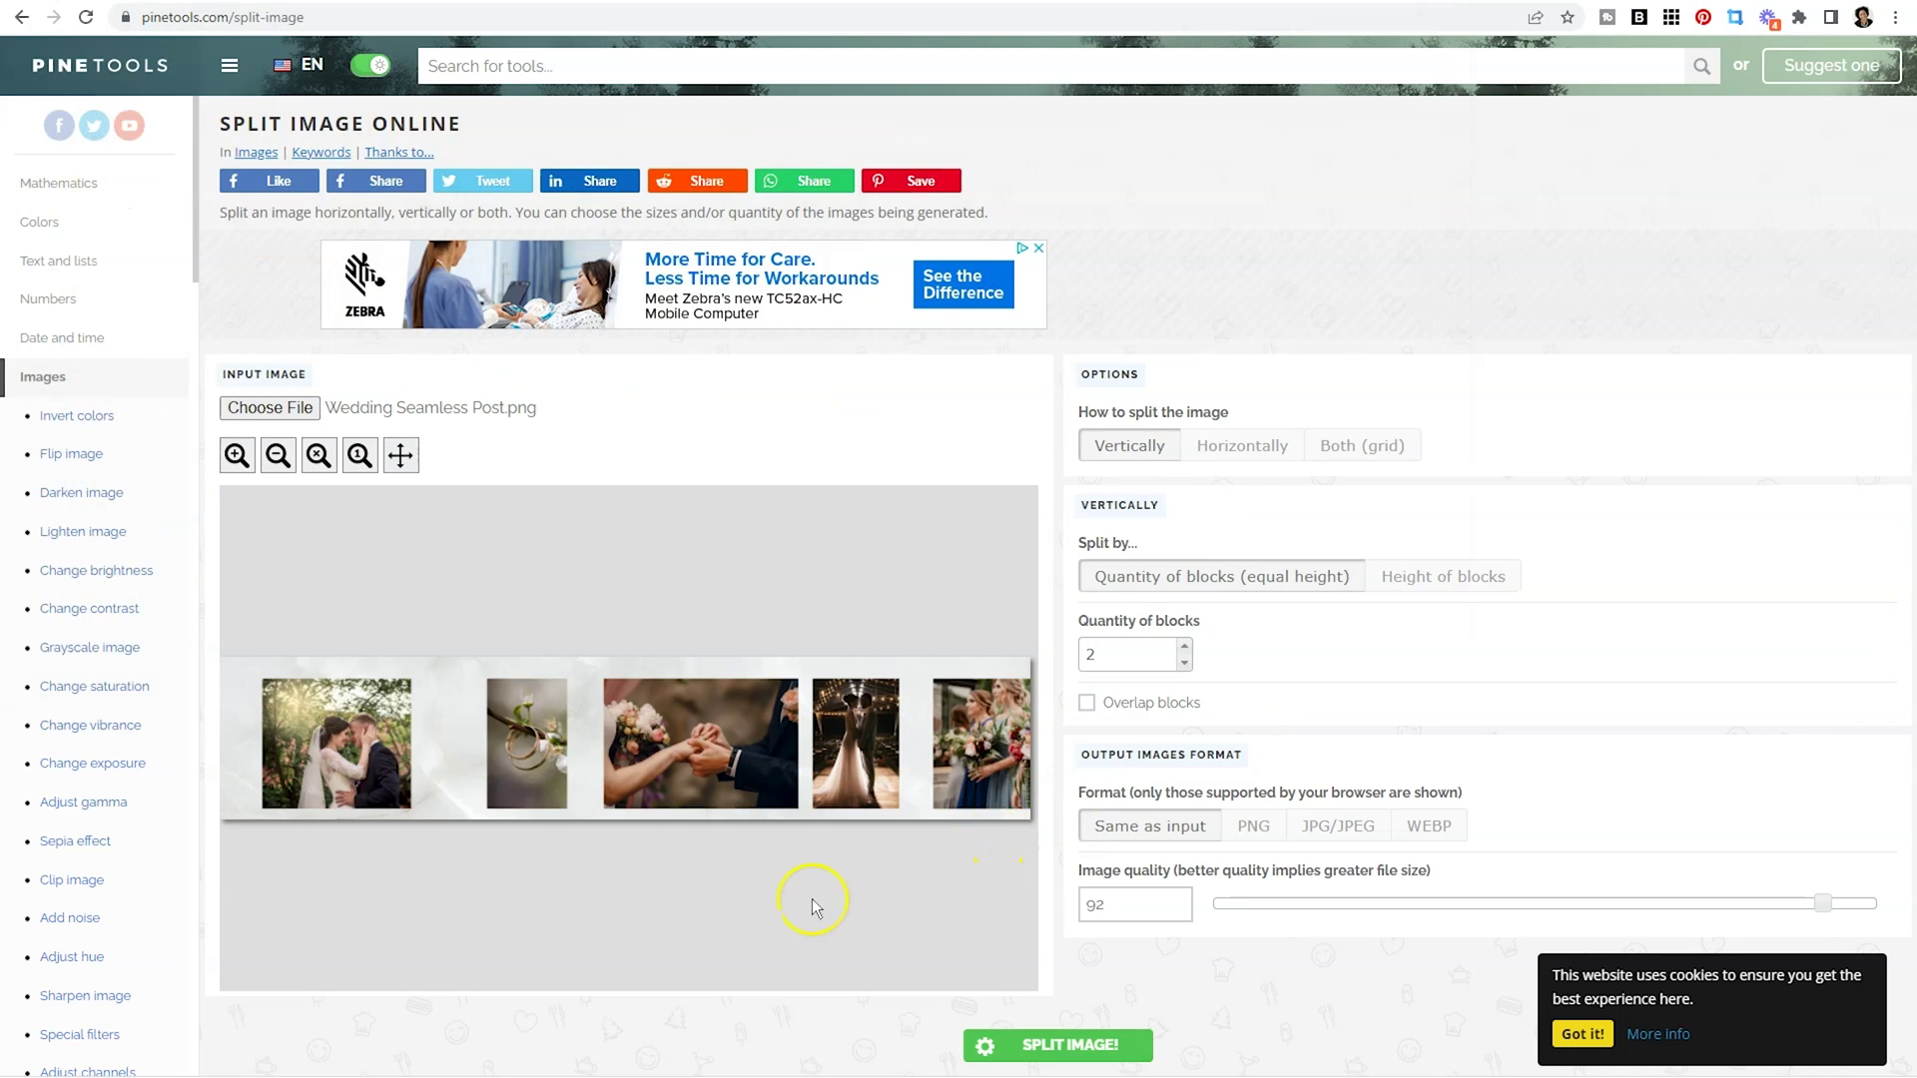
Split the image horizontally into 5 PNG blocks and download them as a .zip file.
click(1243, 450)
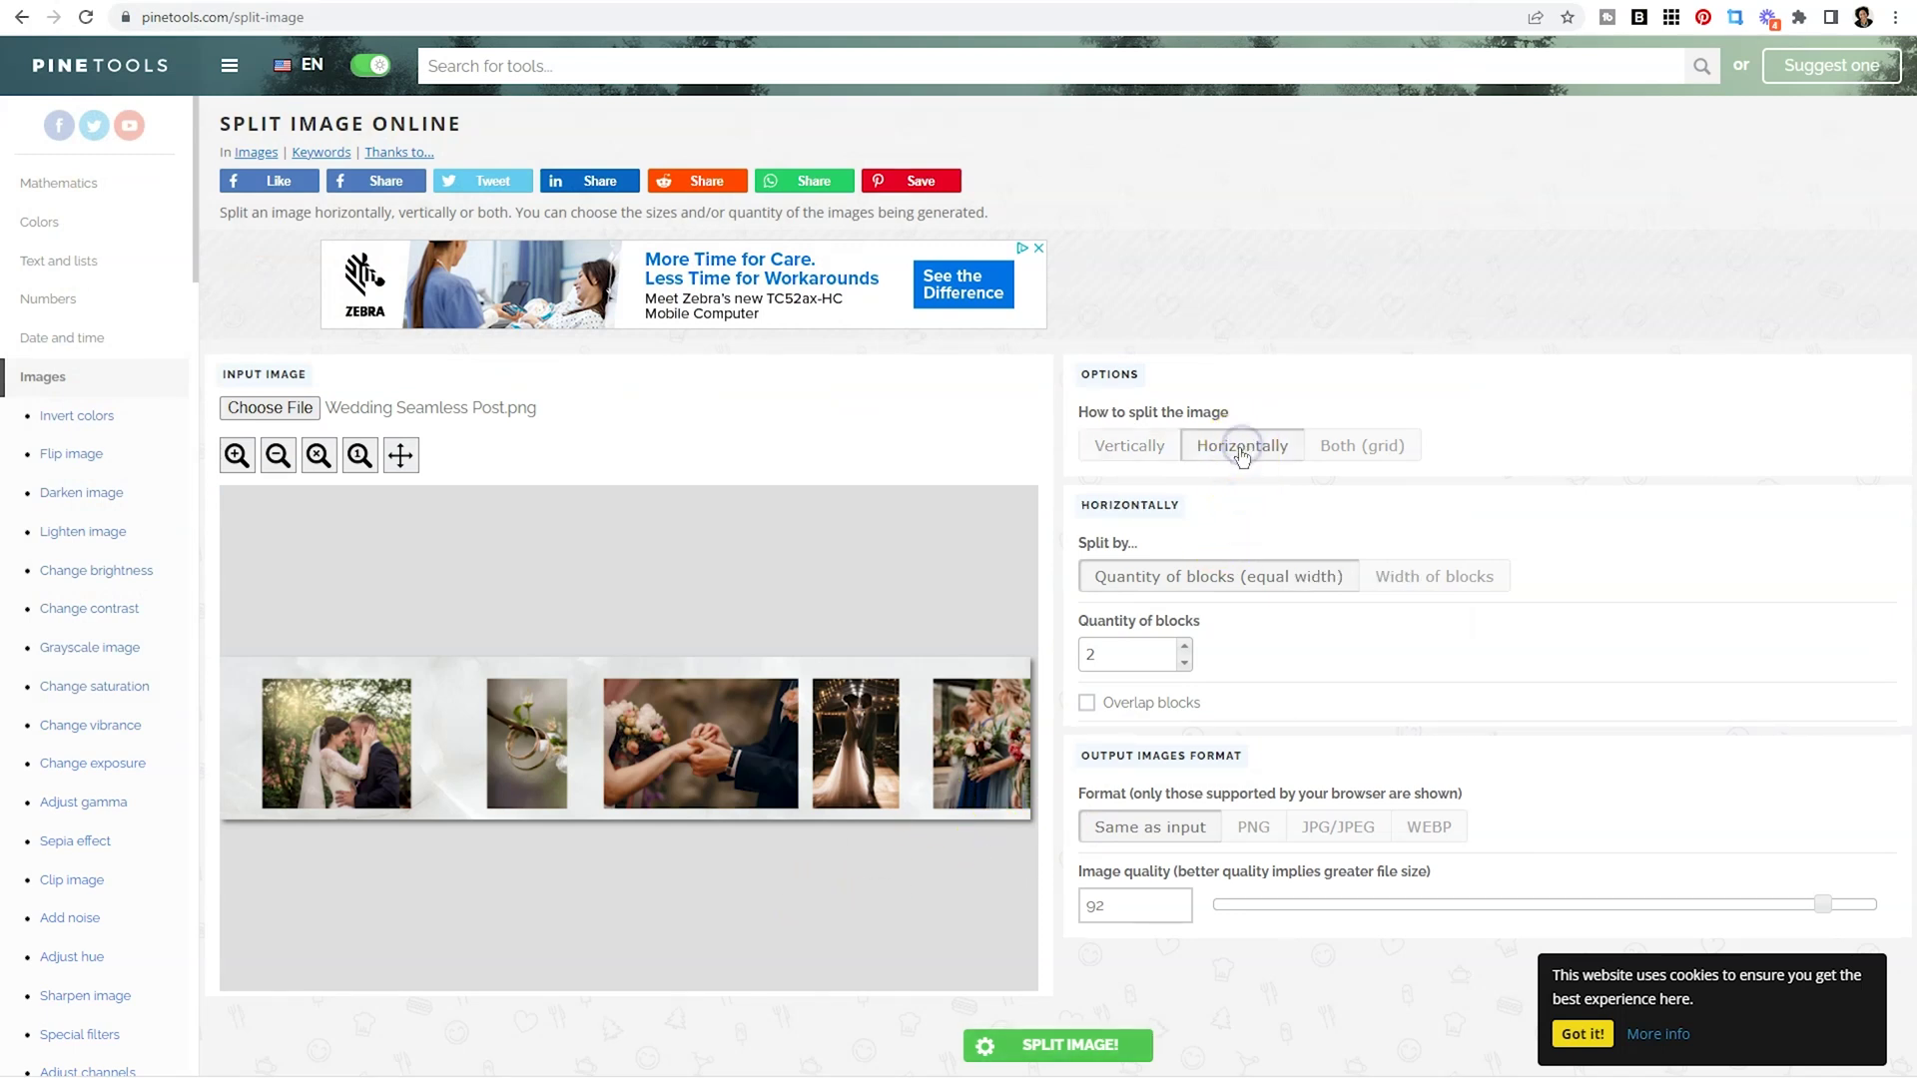
click(1185, 646)
click(1185, 646)
click(1185, 645)
click(1258, 828)
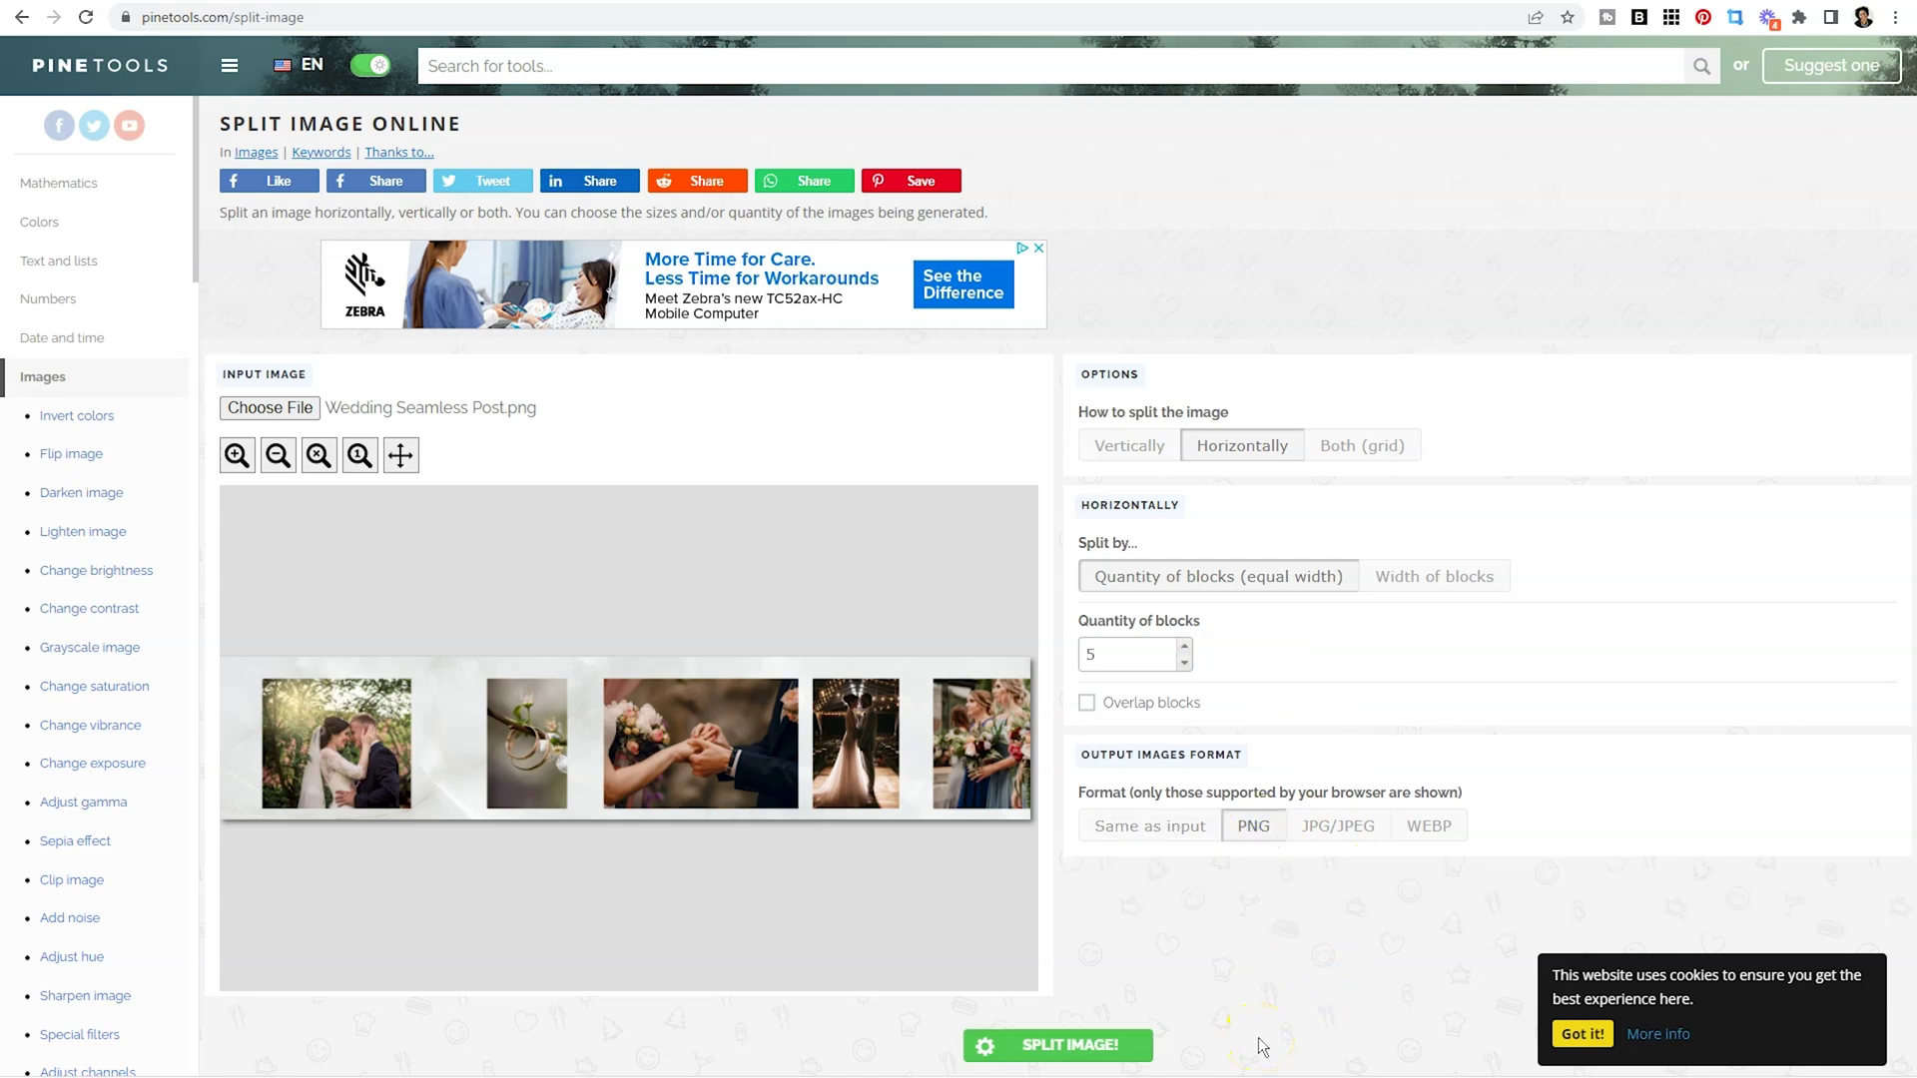
click(1126, 1042)
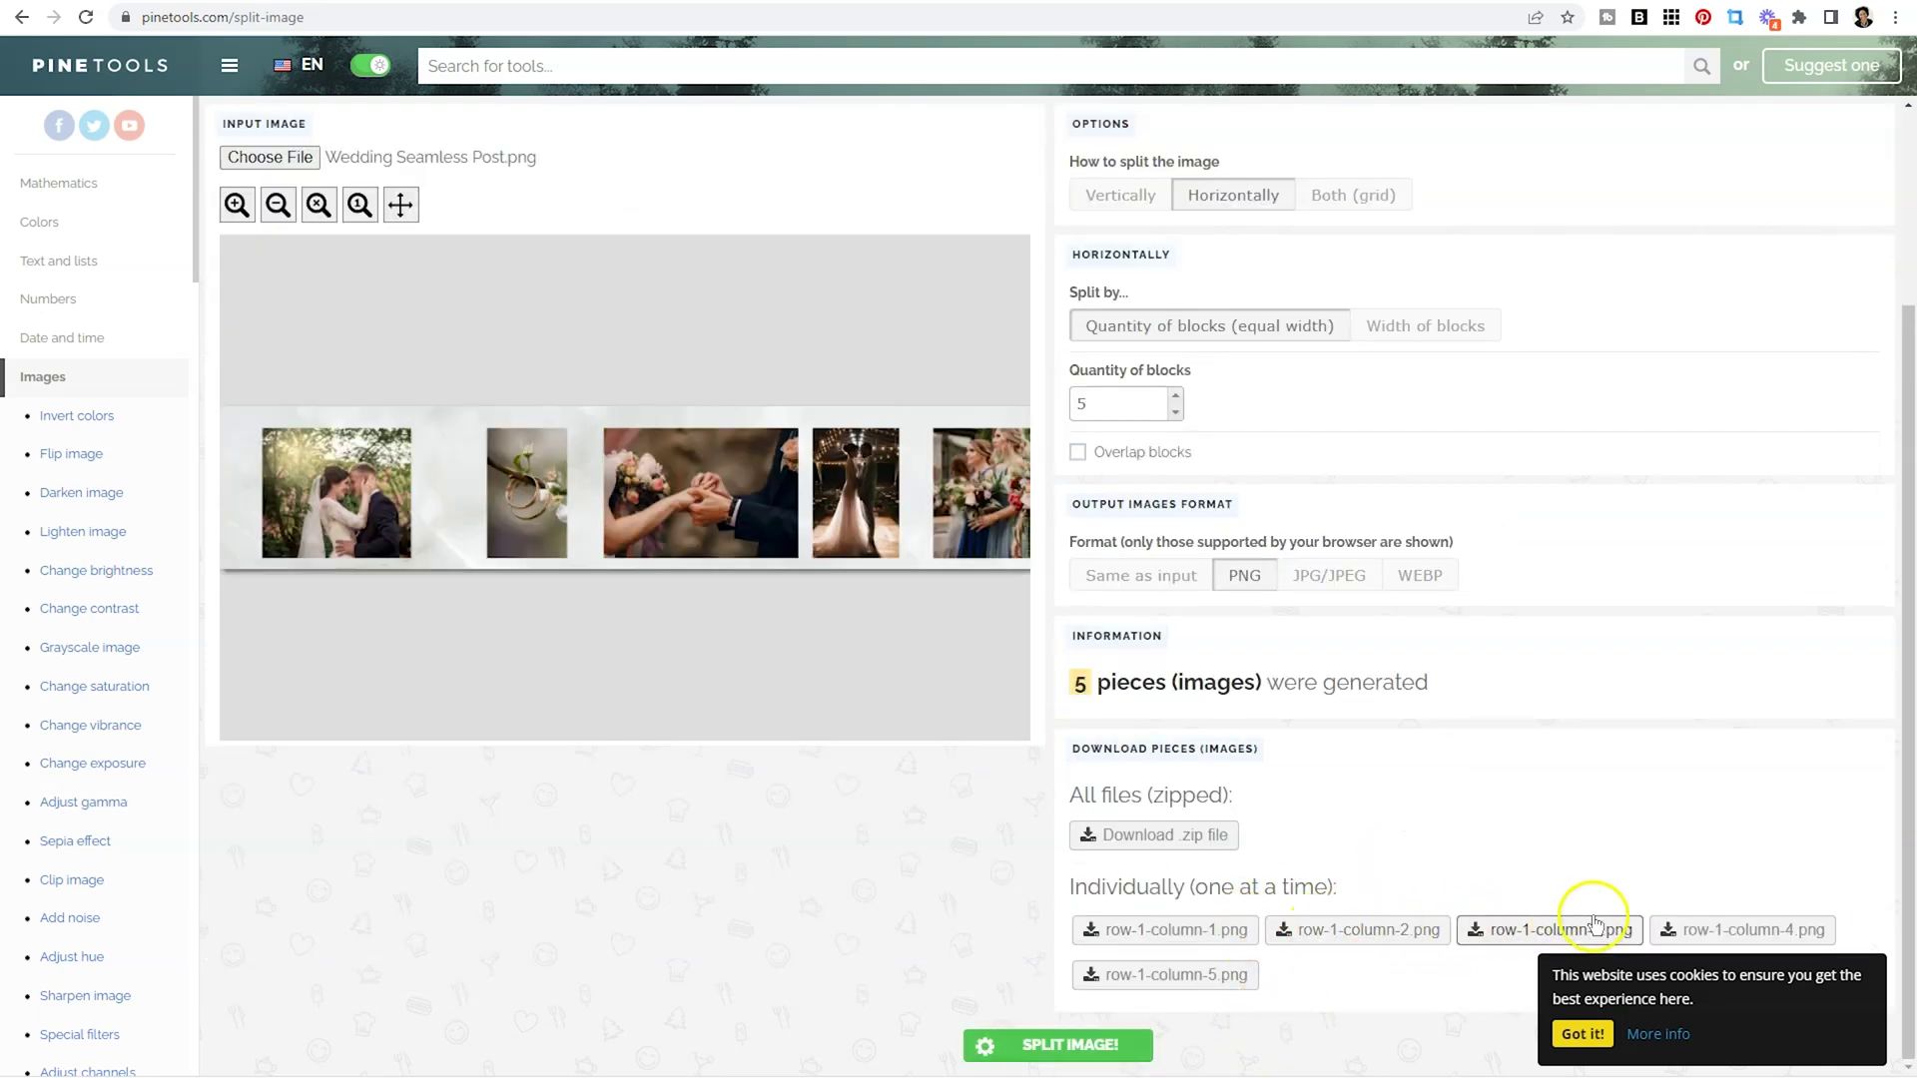
click(1176, 840)
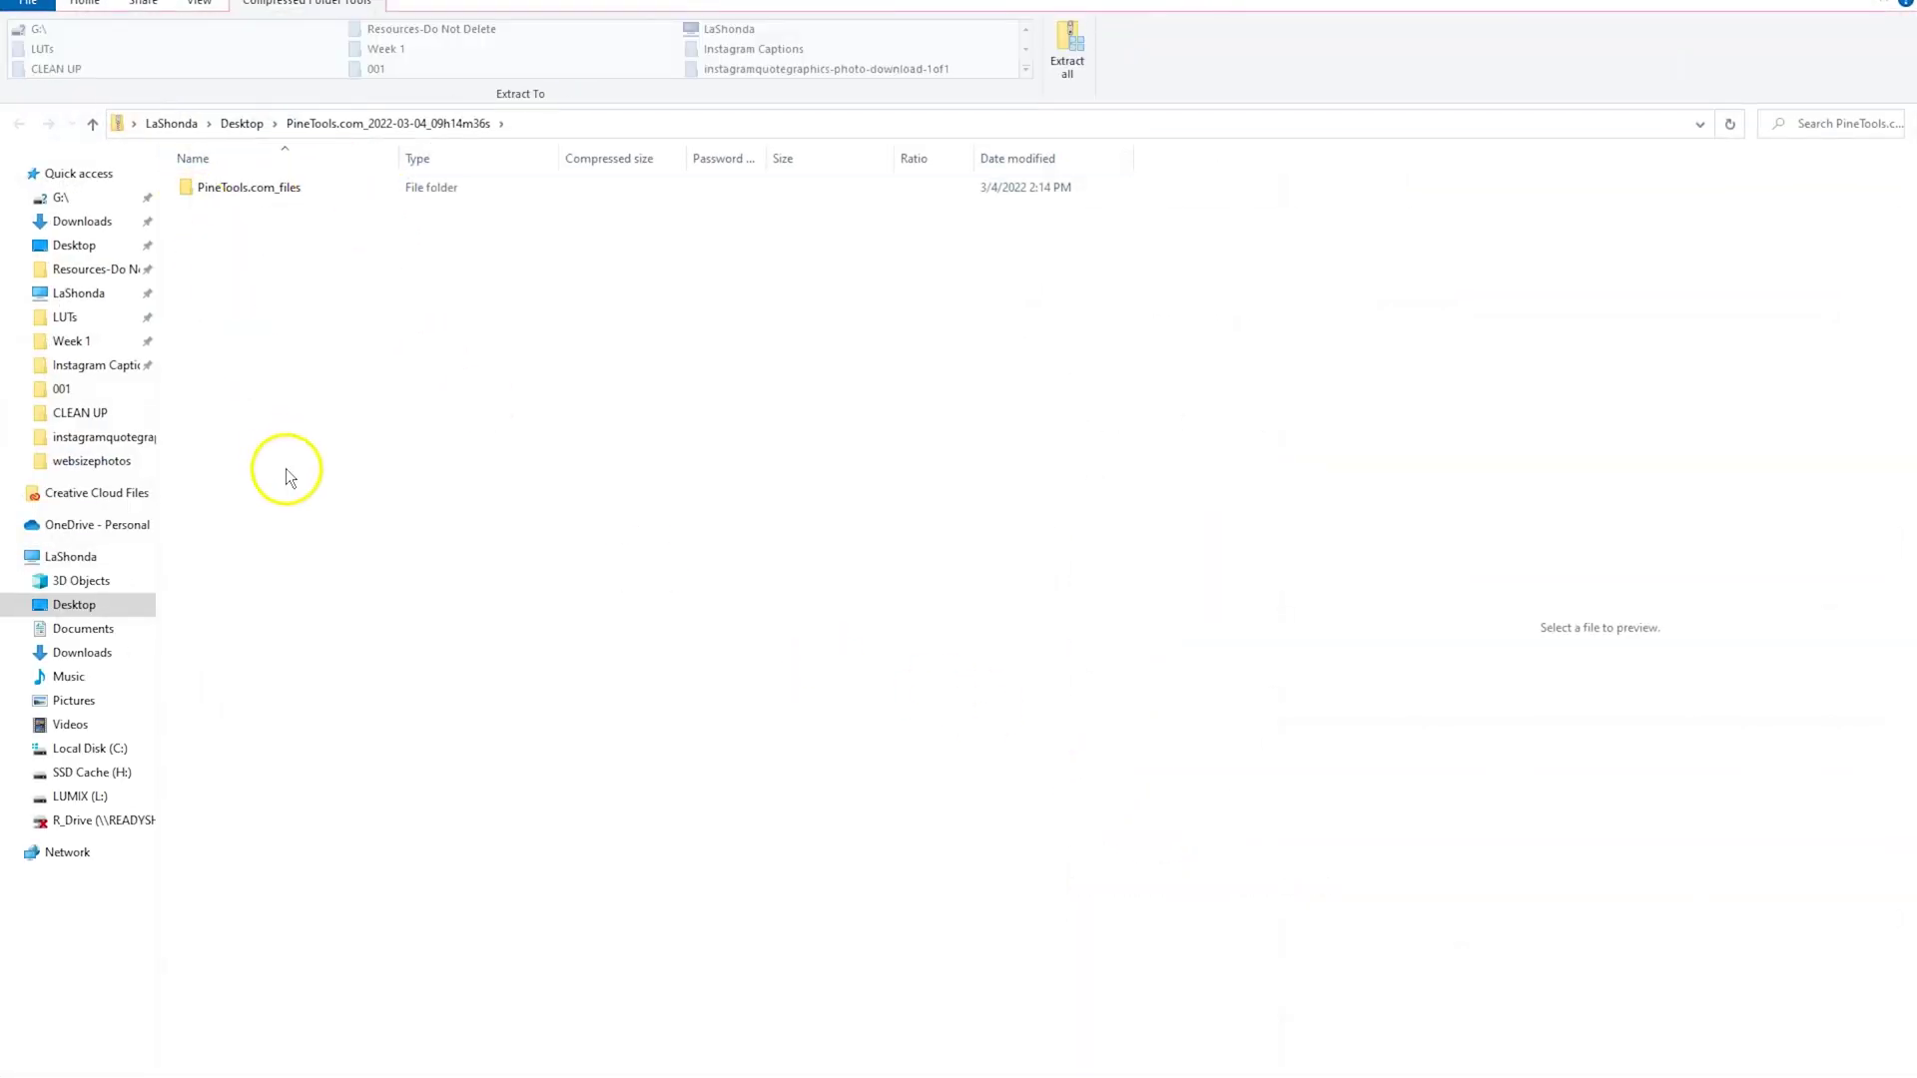
Open PineTools.com_files and preview slices row-1-column-1 through row-1-column-5.
click(276, 188)
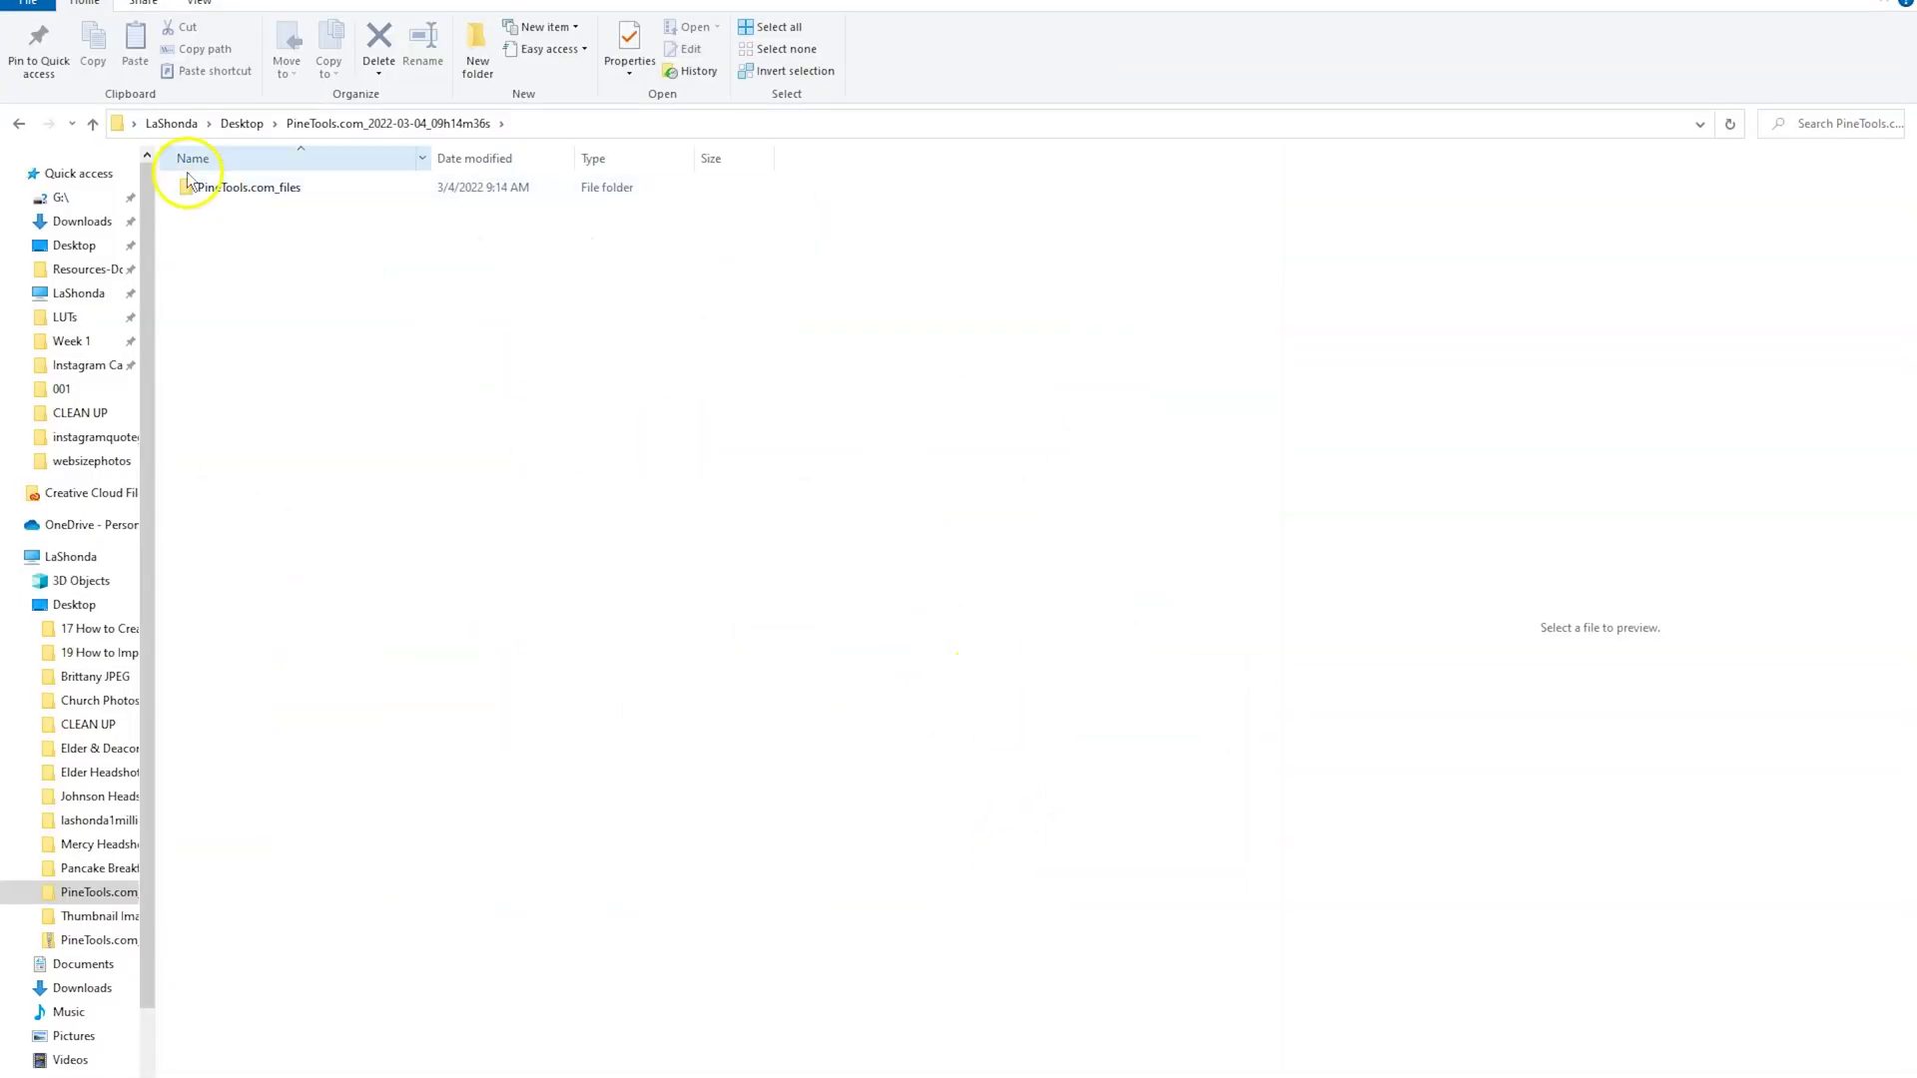
double_click(202, 192)
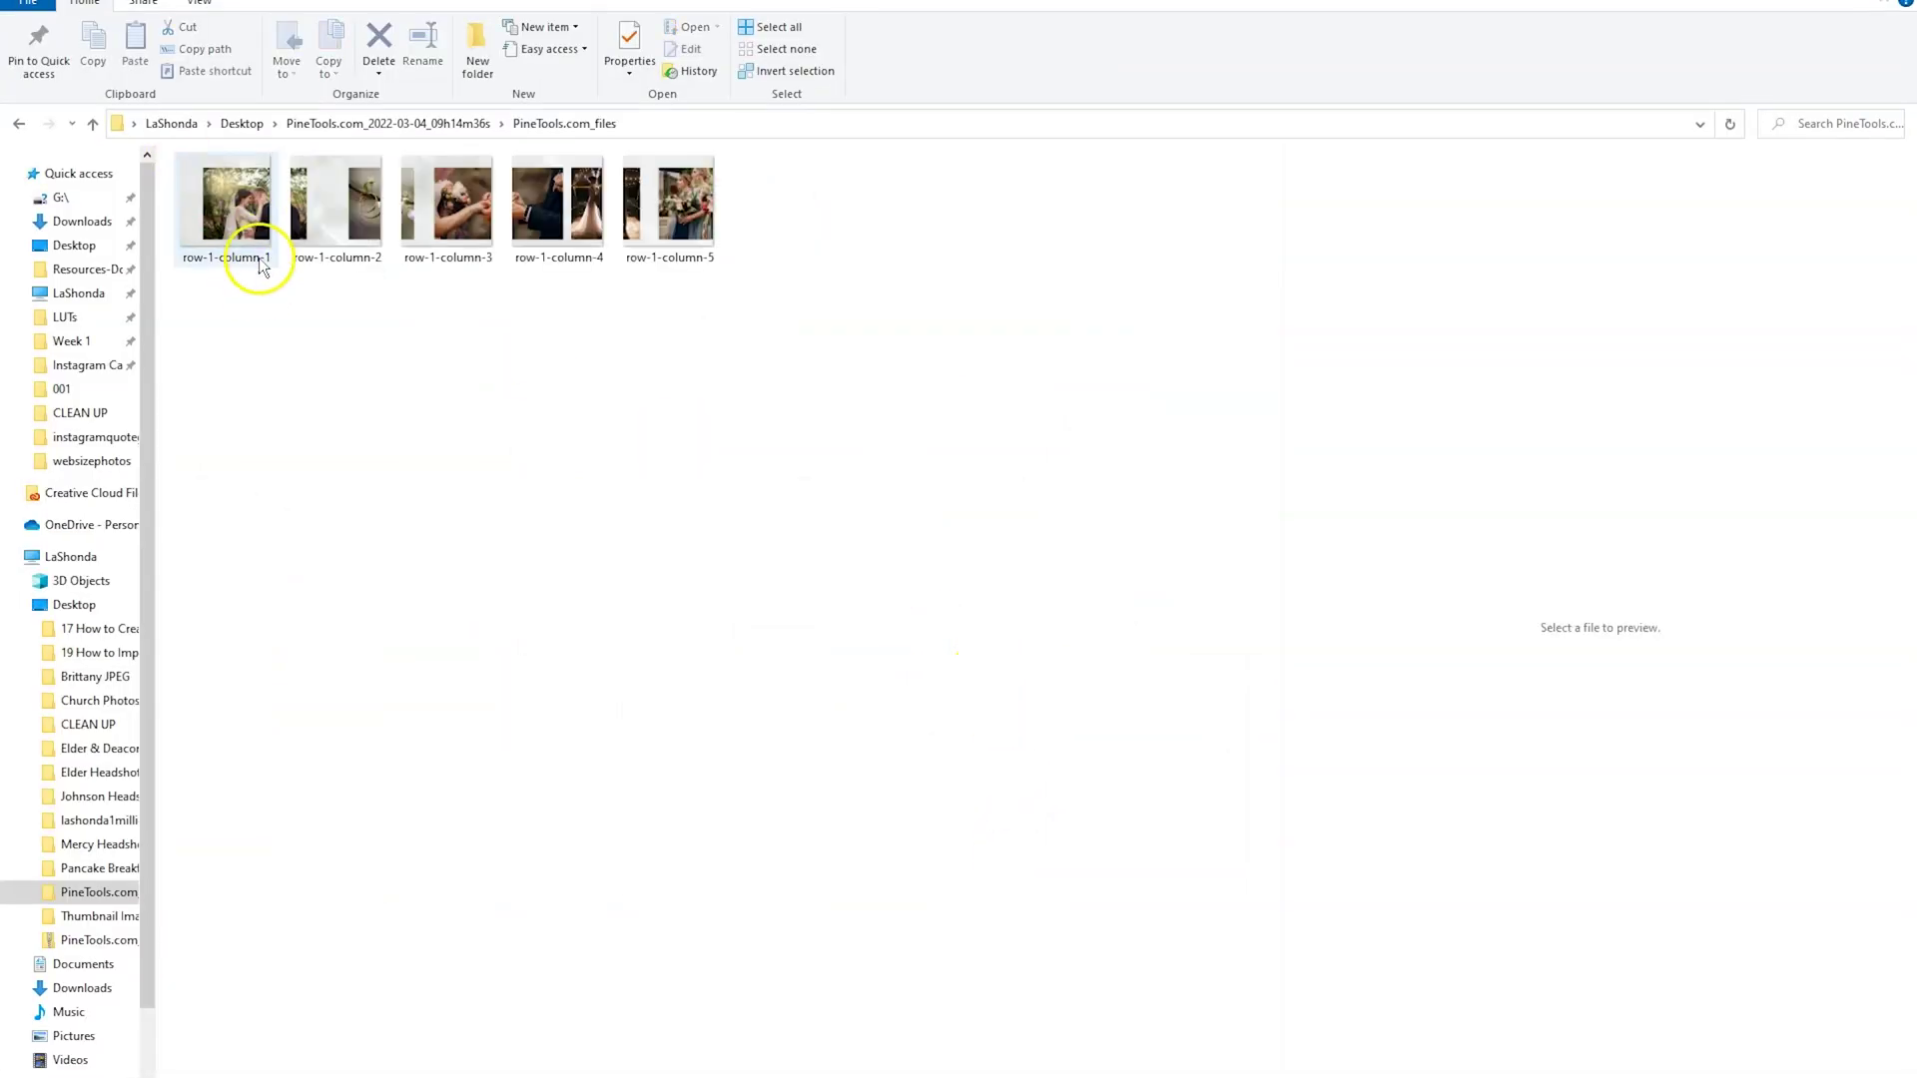
click(255, 245)
click(332, 225)
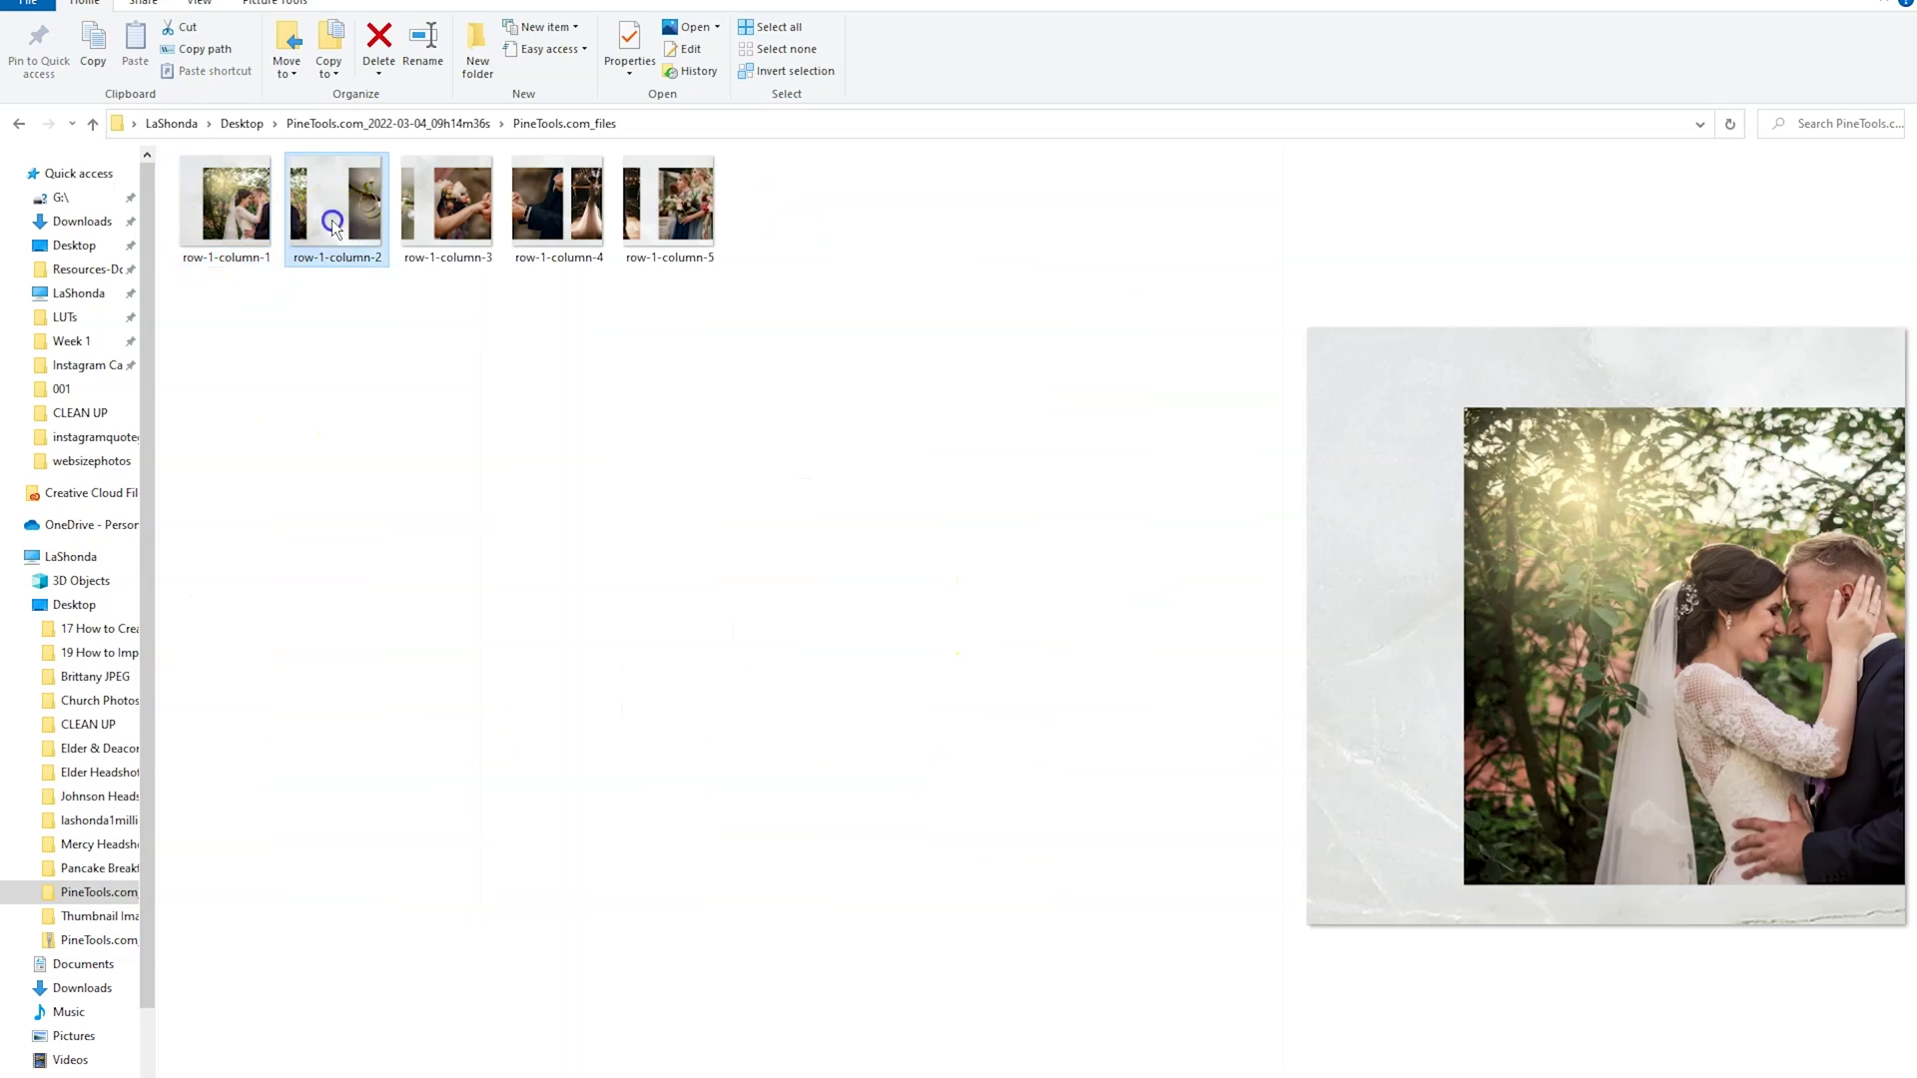
click(446, 209)
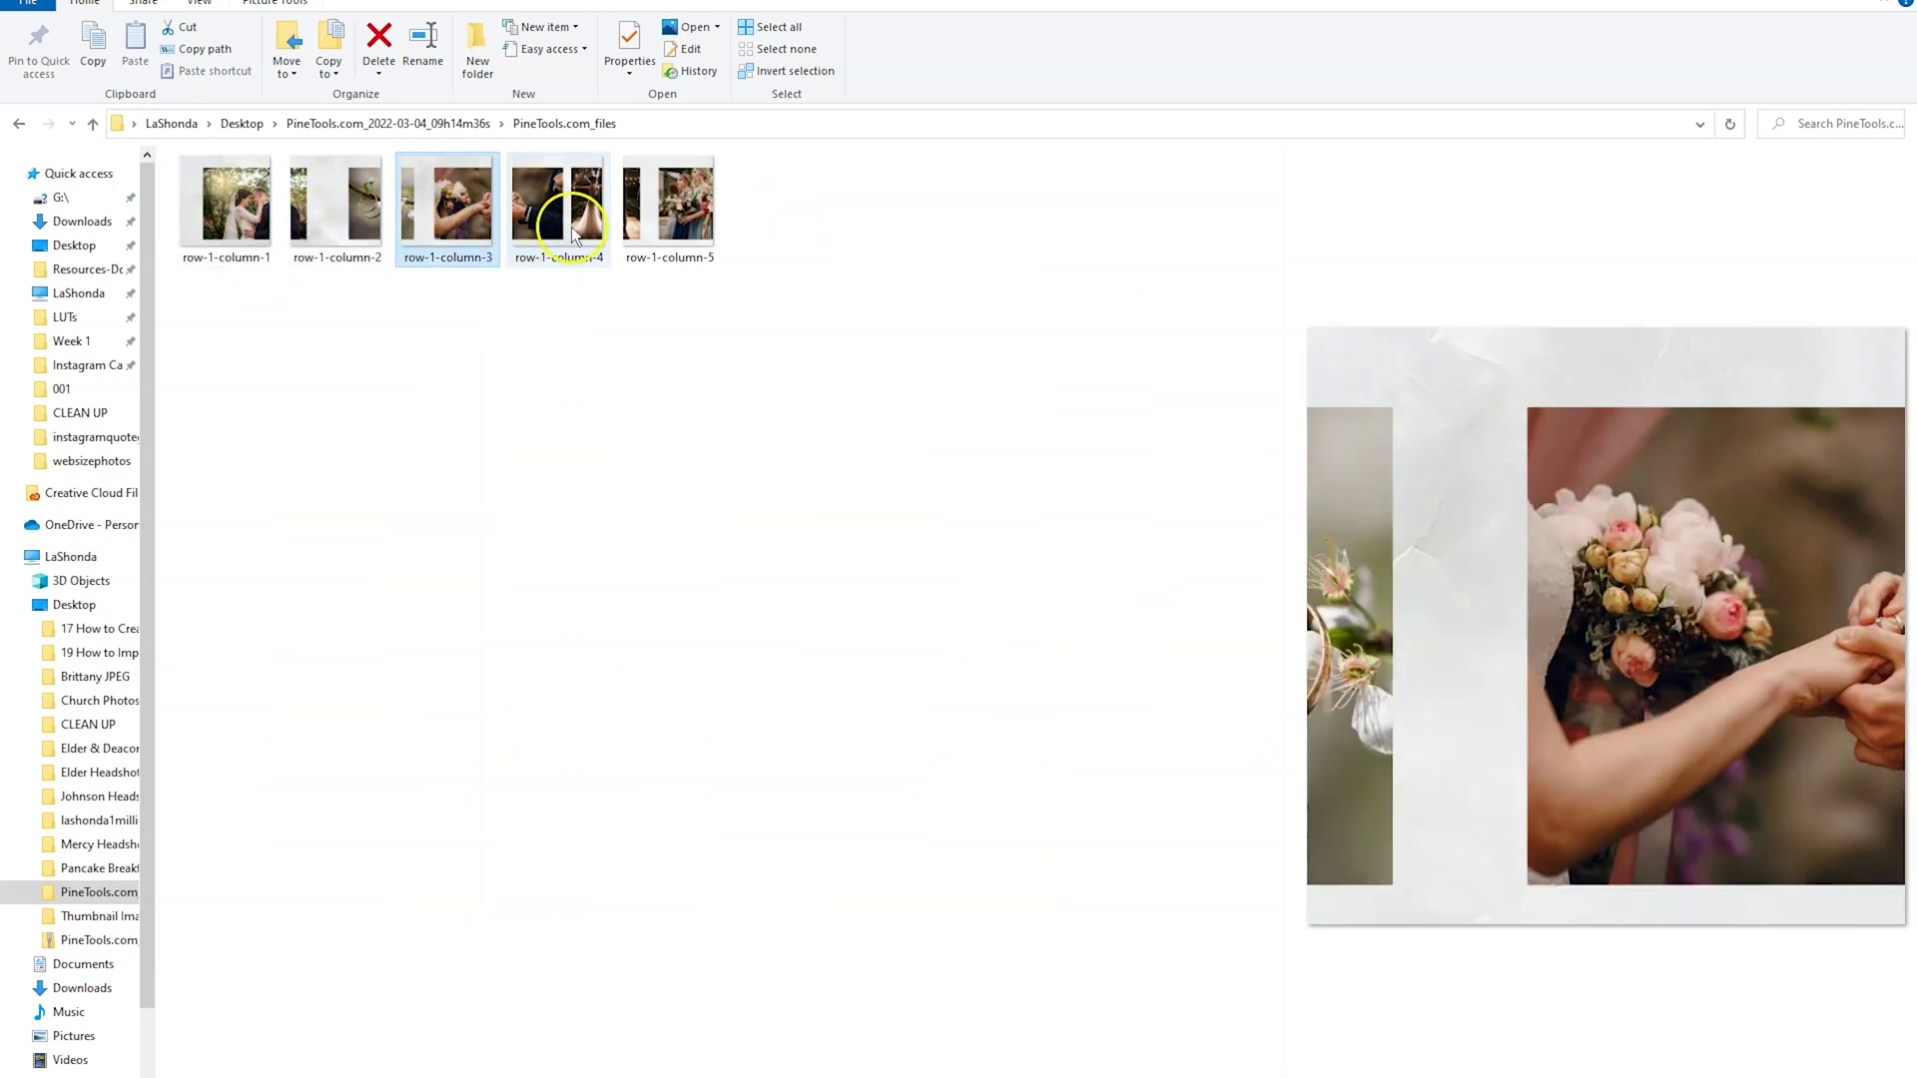
click(576, 232)
click(691, 225)
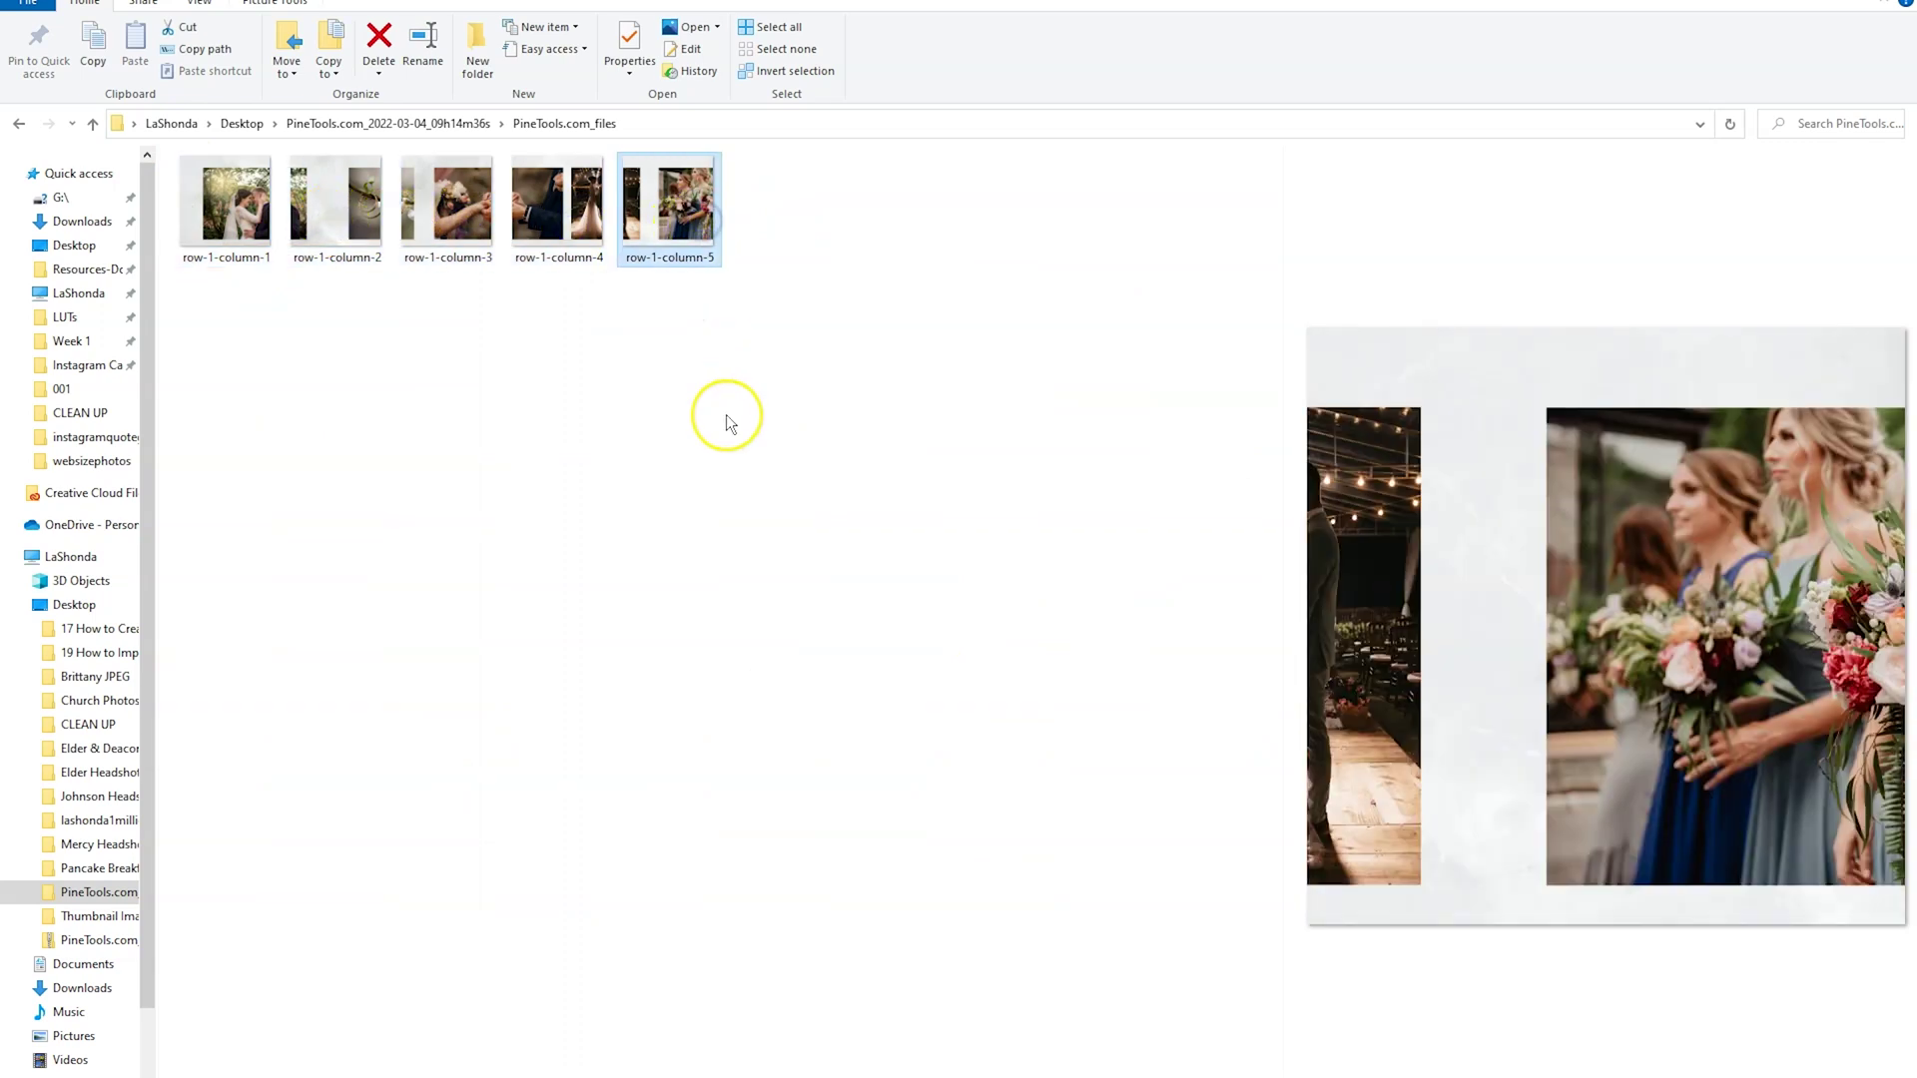